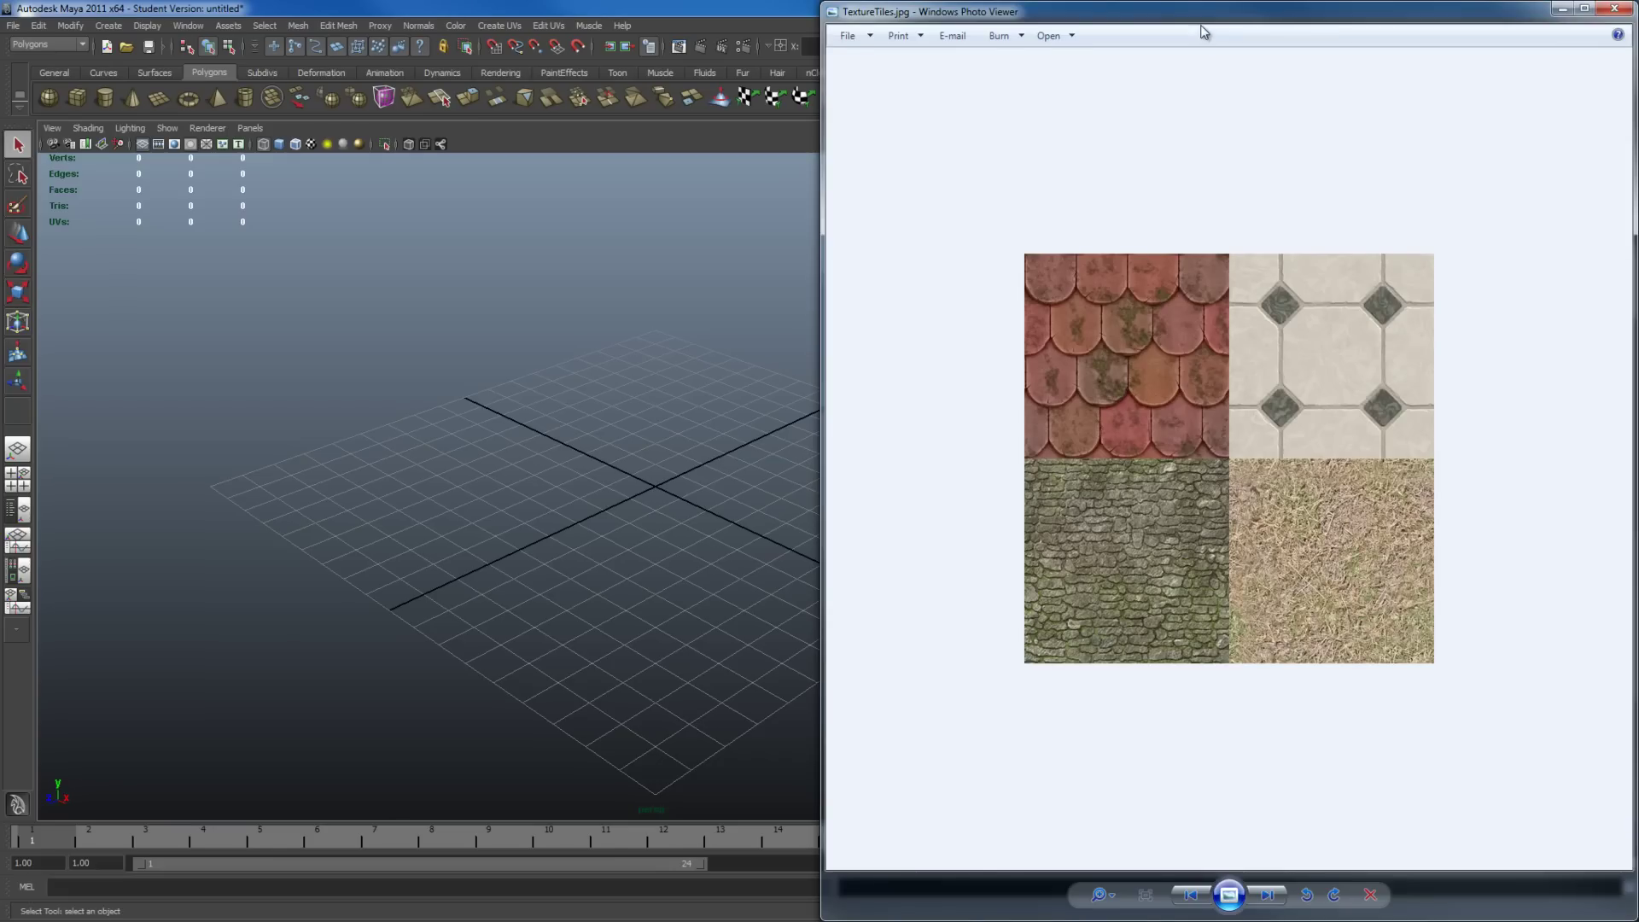
# Step: Inspect the four-tile image TextureTiles.jpg in Windows Photo Viewer and minimize it to return to Maya
pyautogui.moveTo(1206, 33); pyautogui.dragTo(873, 60)
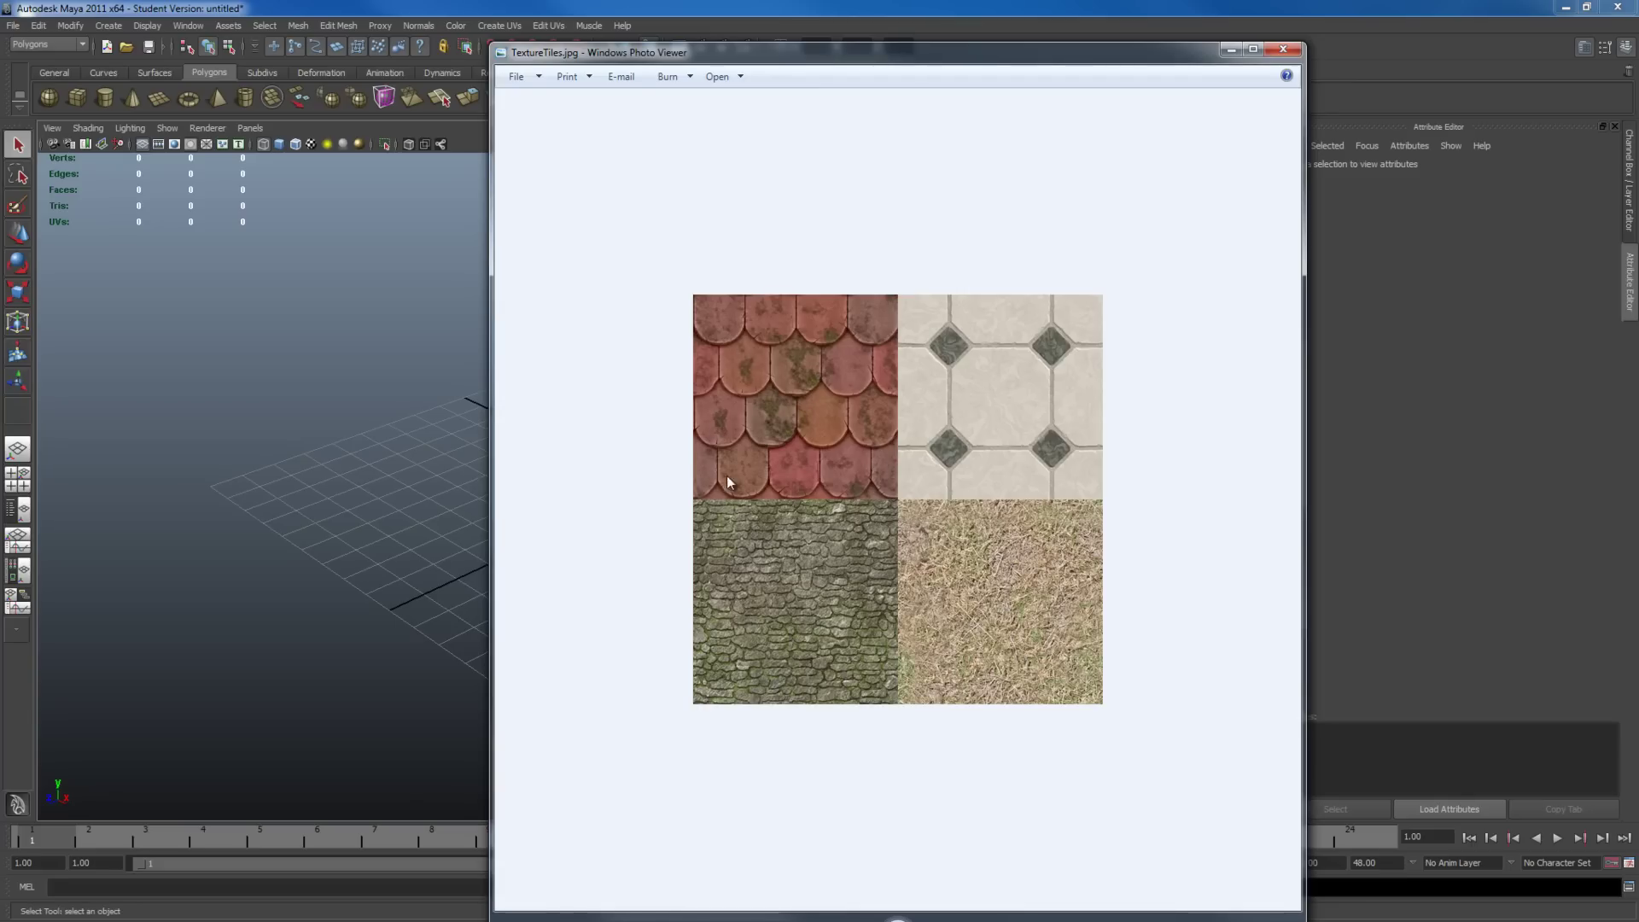
pyautogui.click(1230, 50)
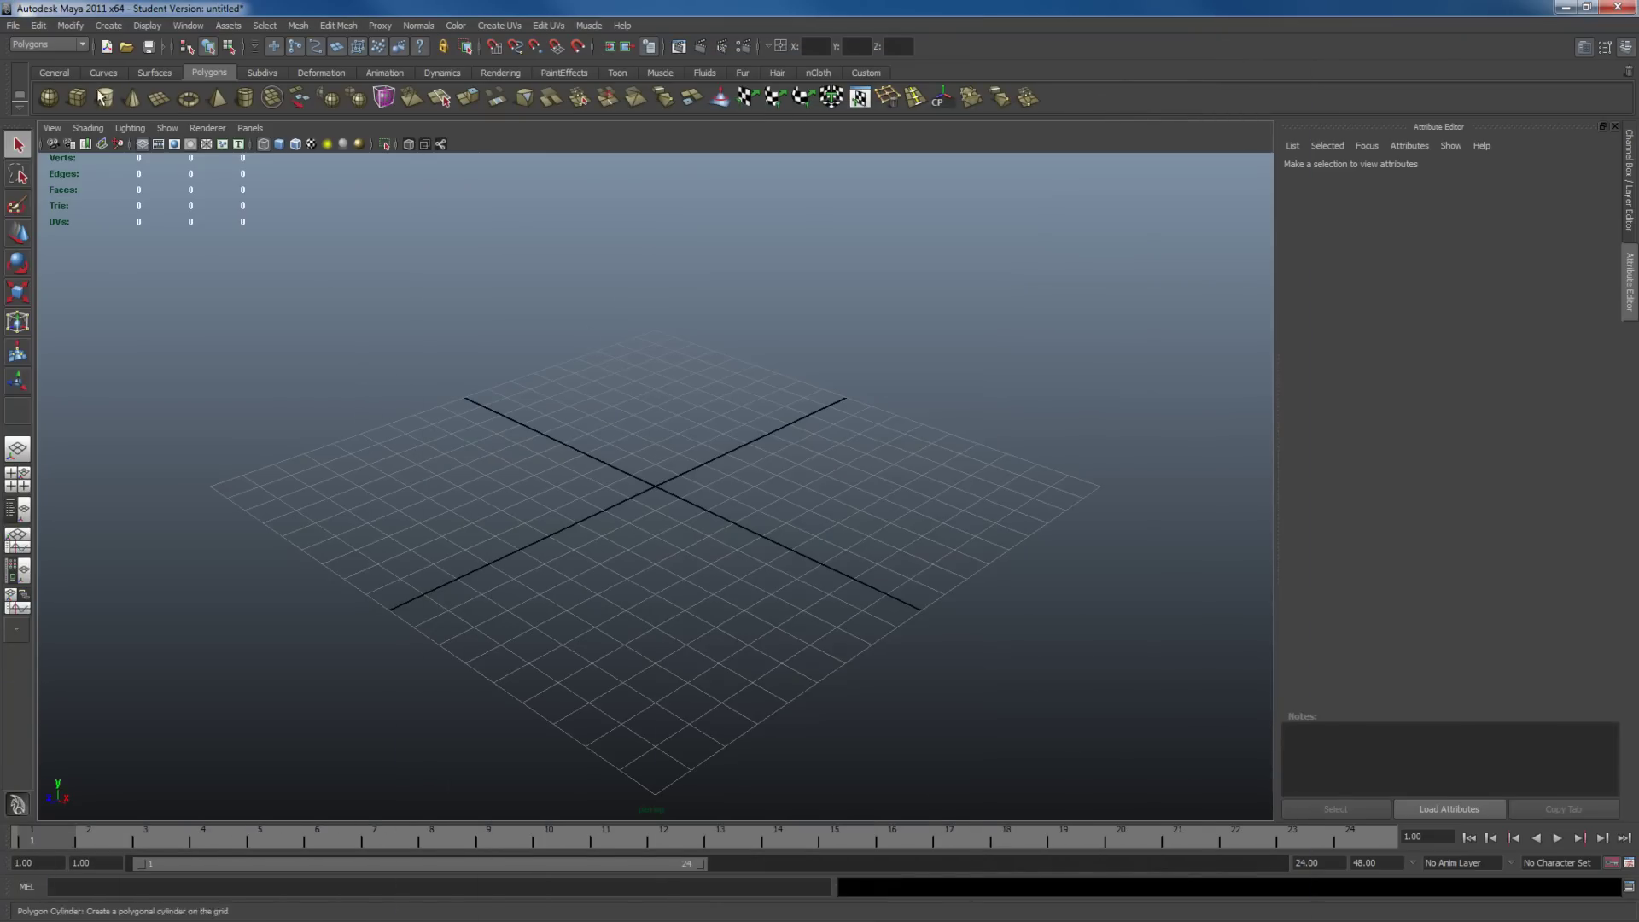
# Step: Create a polygon plane at the origin, scale it uniformly to about 25.2 and raise it to about 0.5 in Y
pyautogui.click(159, 98)
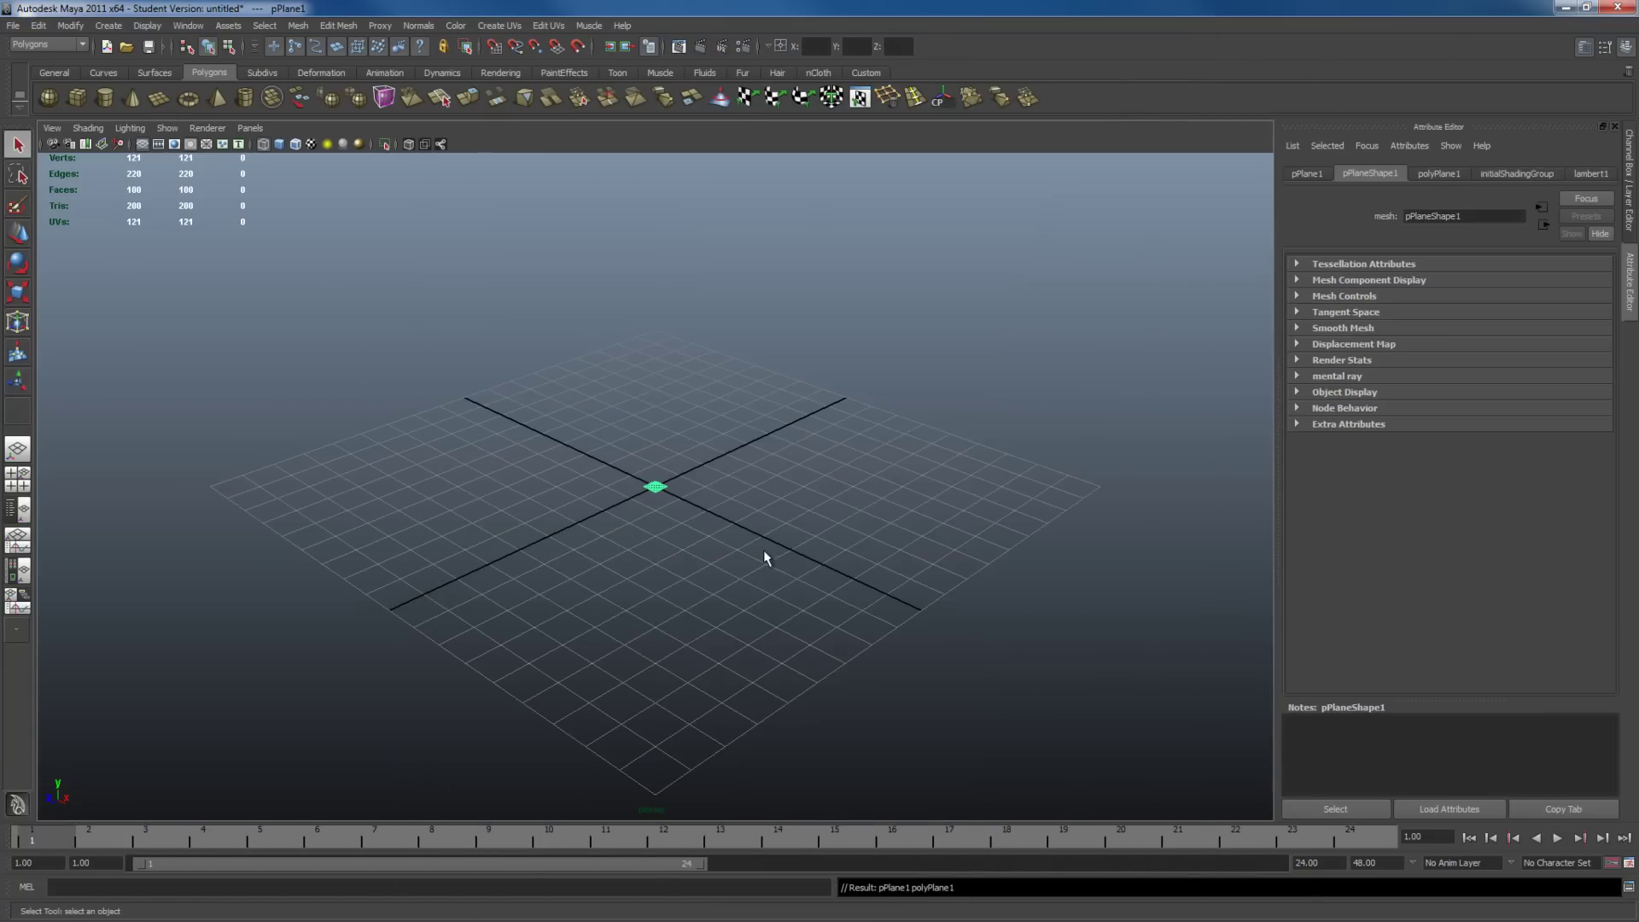
pyautogui.press('r')
pyautogui.moveTo(655, 487); pyautogui.dragTo(728, 501)
pyautogui.keyDown('alt'); pyautogui.moveTo(728, 501); pyautogui.dragTo(845, 555, button='right'); pyautogui.keyUp('alt')
pyautogui.press('w')
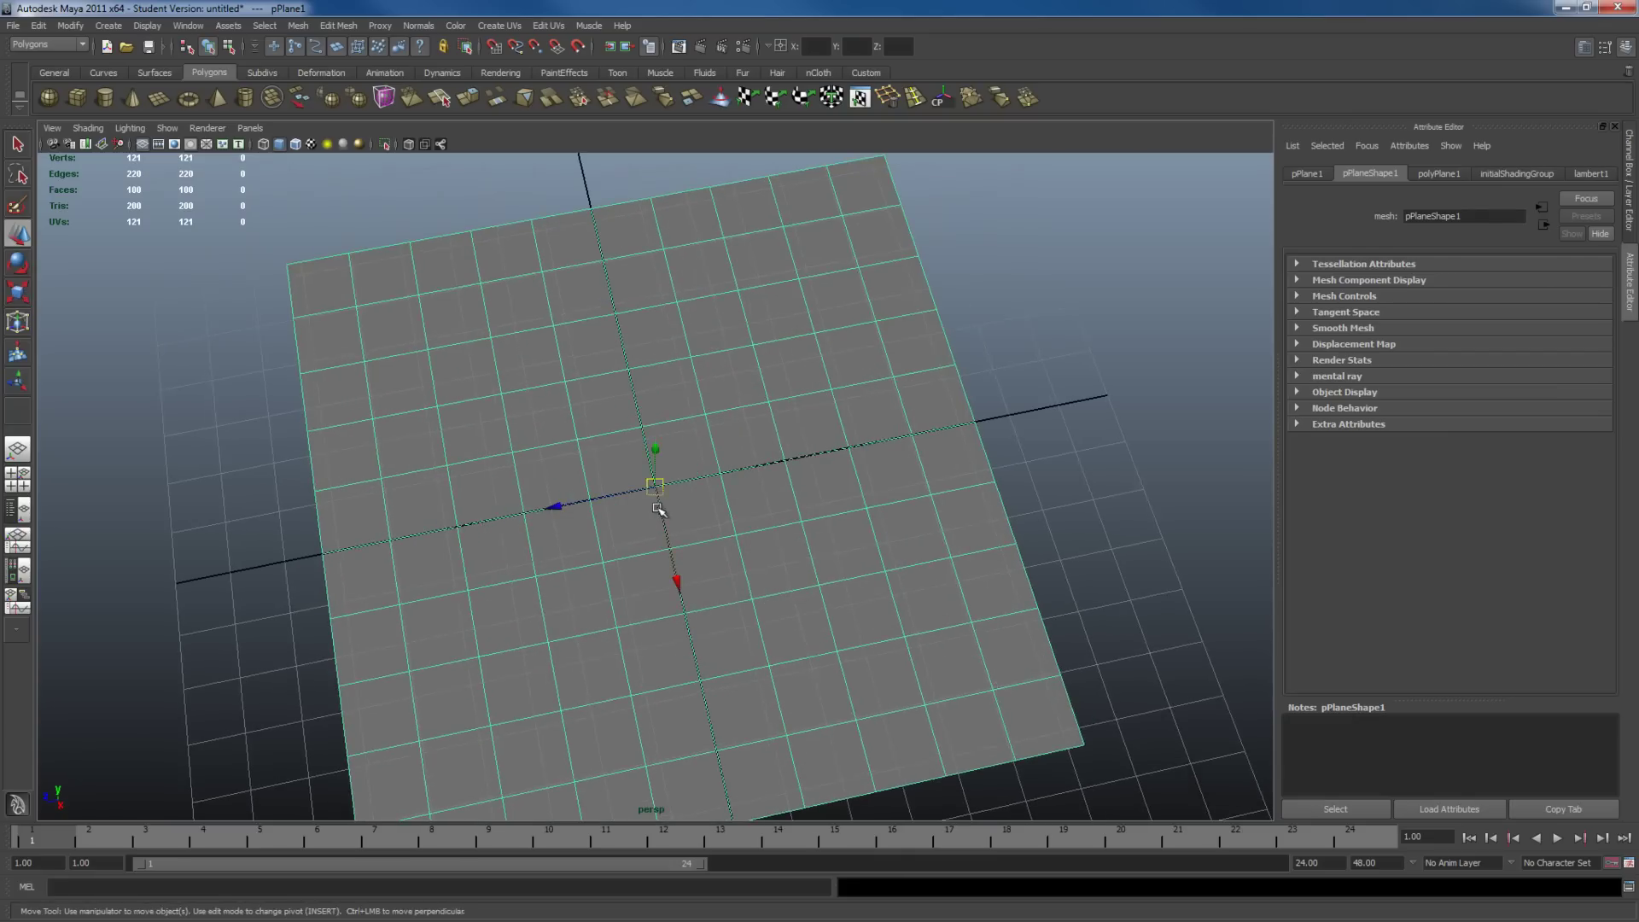
pyautogui.keyDown('alt'); pyautogui.moveTo(657, 510); pyautogui.dragTo(653, 461); pyautogui.keyUp('alt')
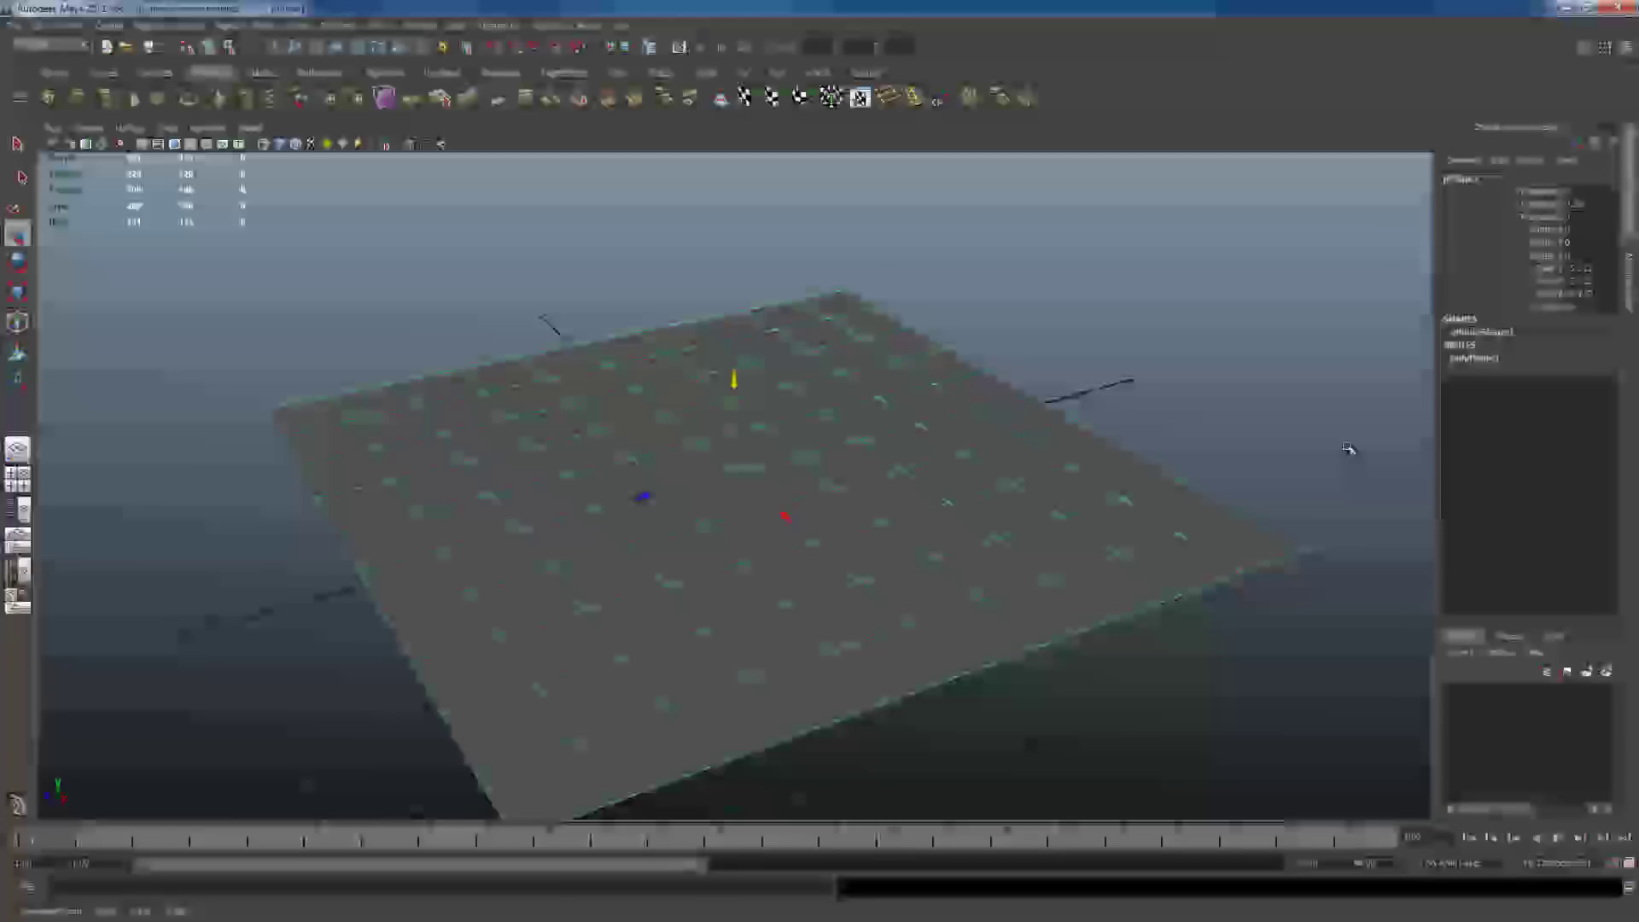
# Step: Set the plane's Subdivisions Width and Subdivisions Height to 1
pyautogui.click(1486, 356)
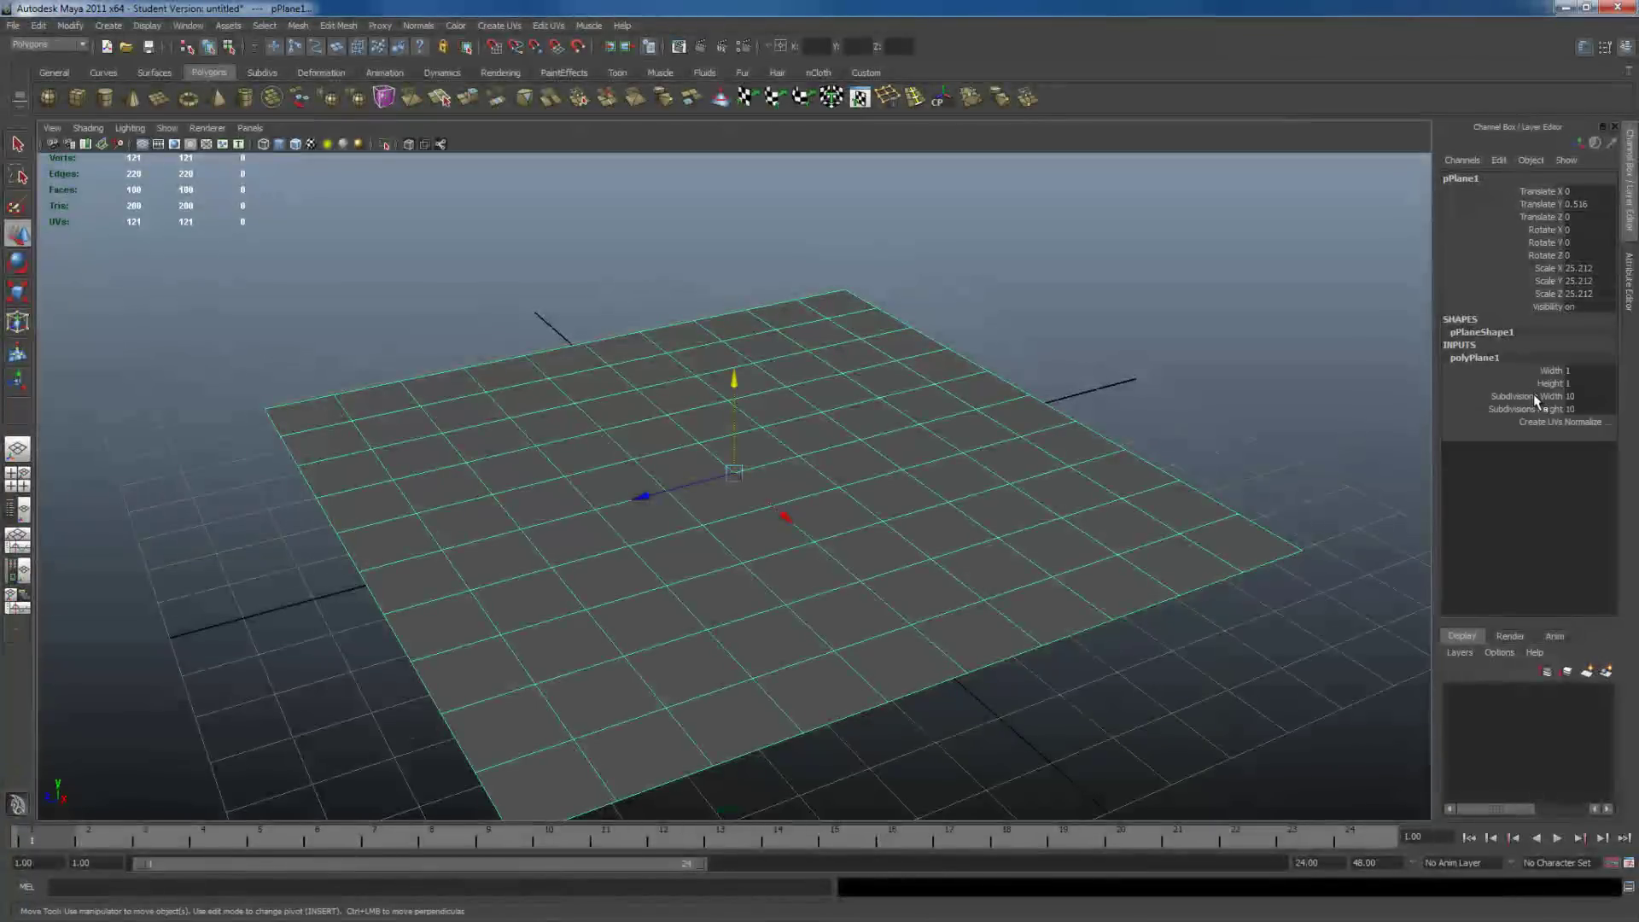
pyautogui.moveTo(1533, 393); pyautogui.dragTo(1534, 403)
pyautogui.moveTo(1534, 403); pyautogui.dragTo(546, 446, button='middle')
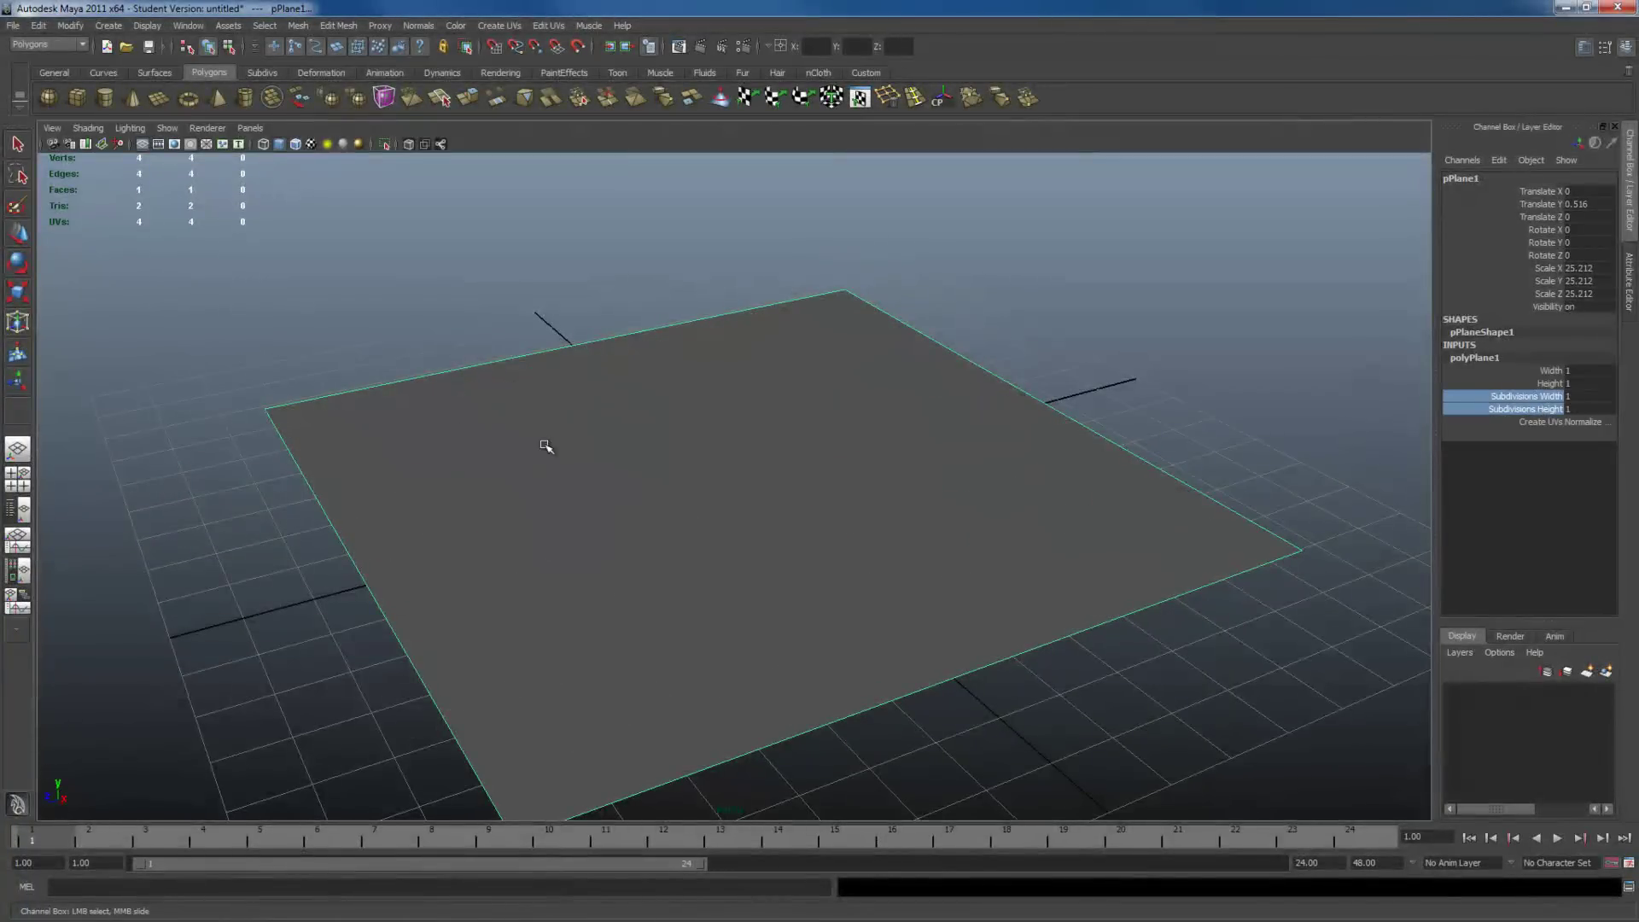
# Step: Show the Hypershade beside the perspective view, create a new Lambert material and assign it to the plane
pyautogui.keyDown('alt'); pyautogui.moveTo(870, 438); pyautogui.dragTo(734, 440); pyautogui.keyUp('alt')
pyautogui.click(18, 572)
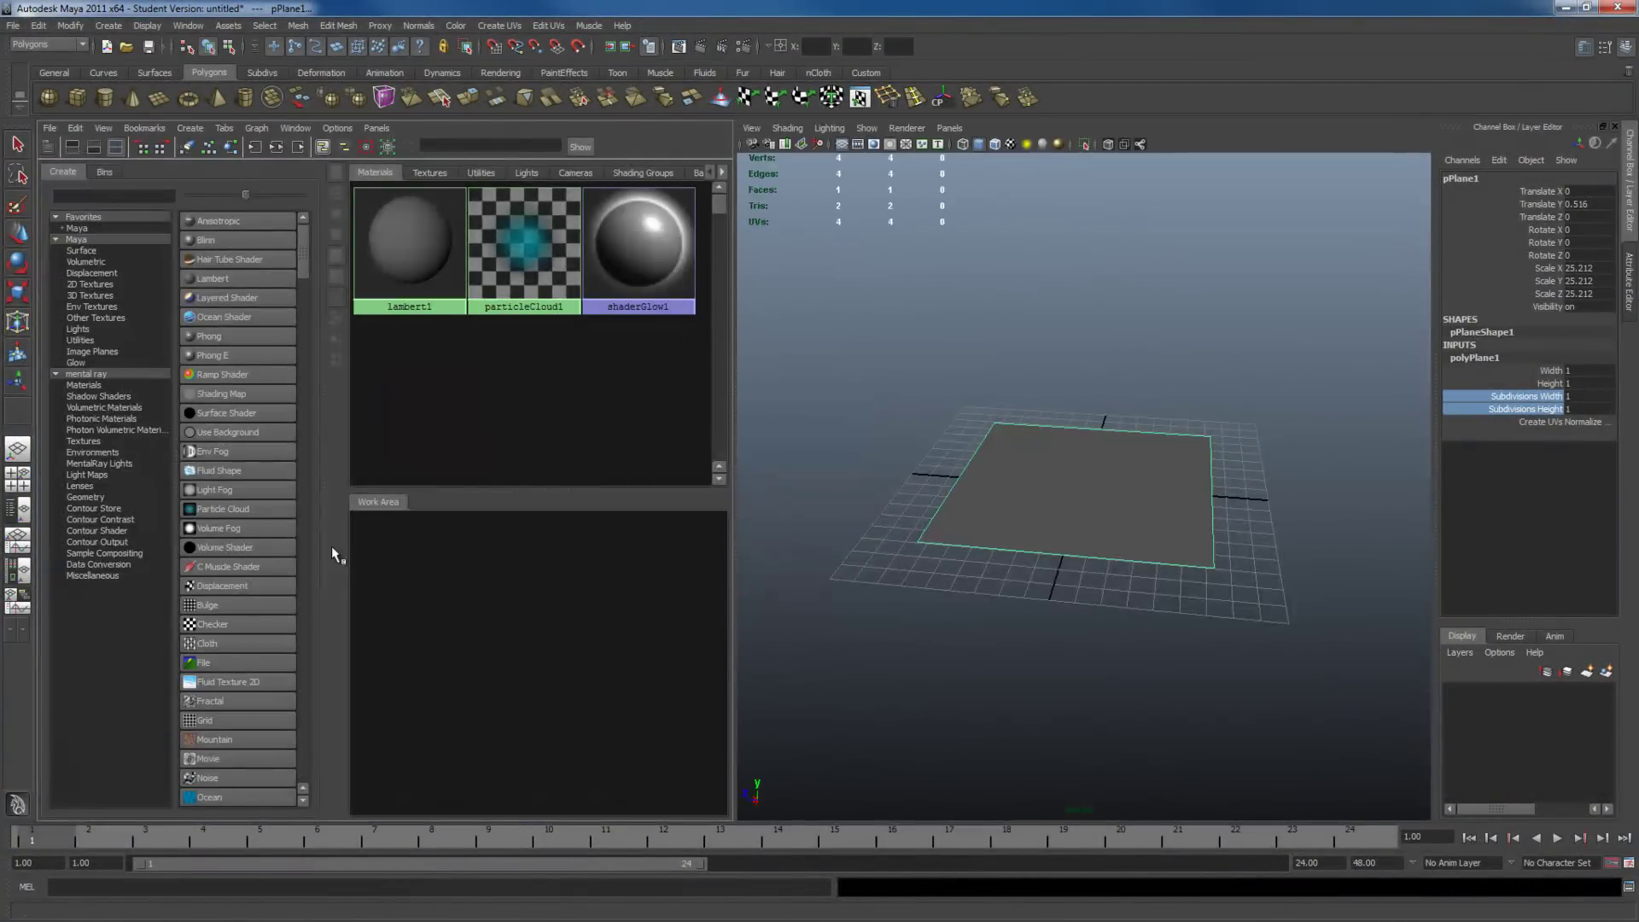
pyautogui.click(213, 278)
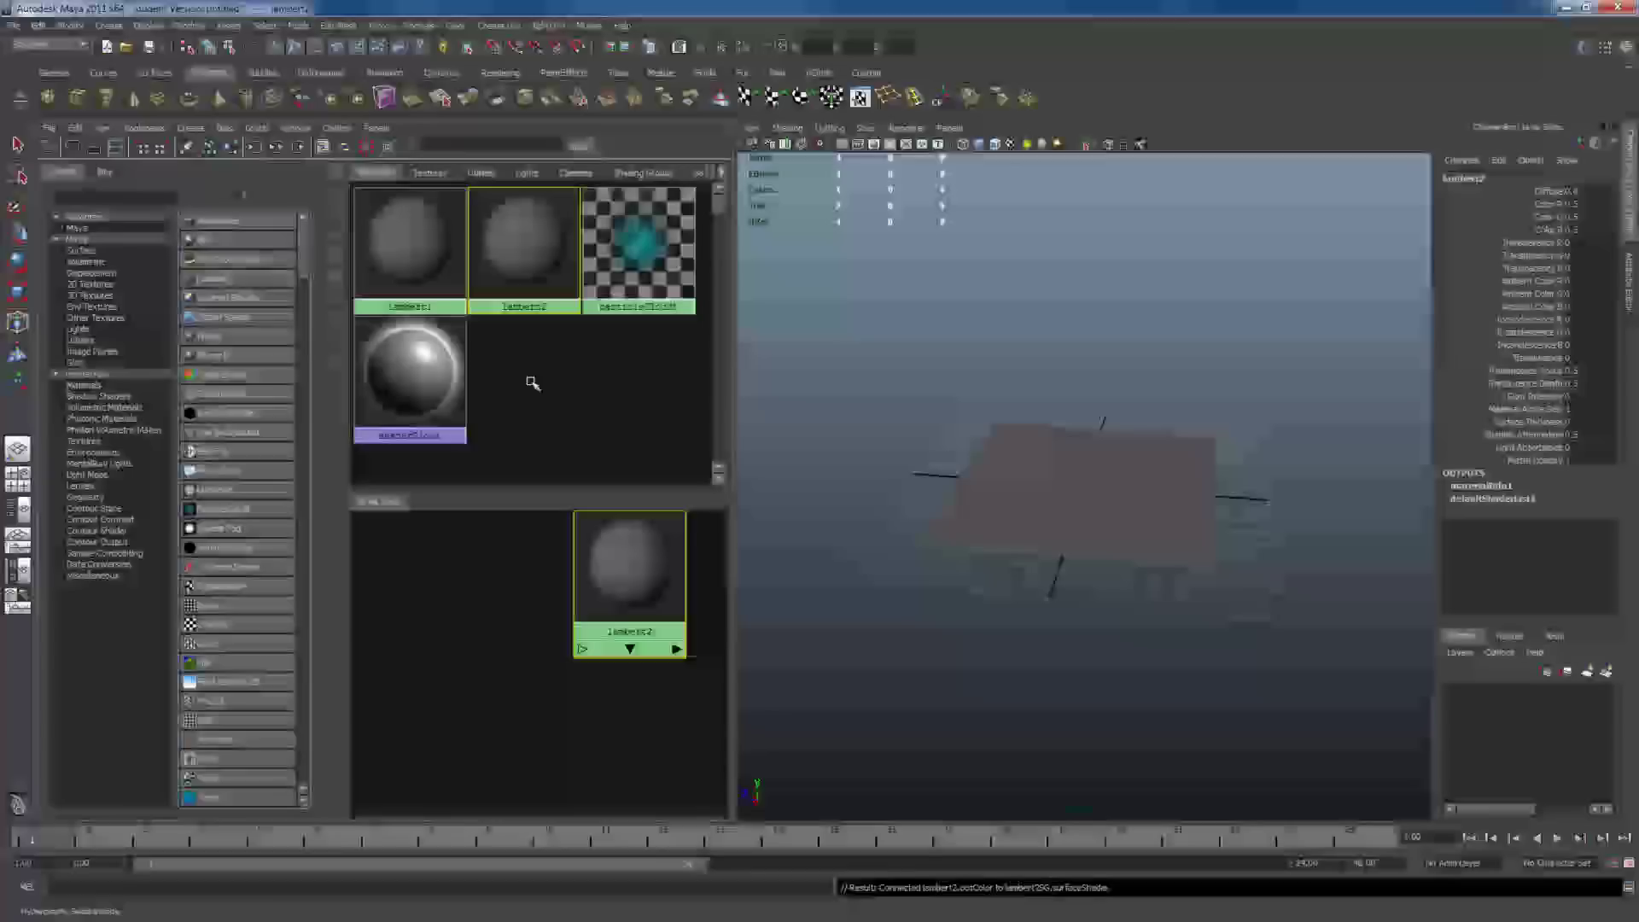
pyautogui.click(1072, 479)
pyautogui.moveTo(642, 589); pyautogui.dragTo(637, 553, button='right')
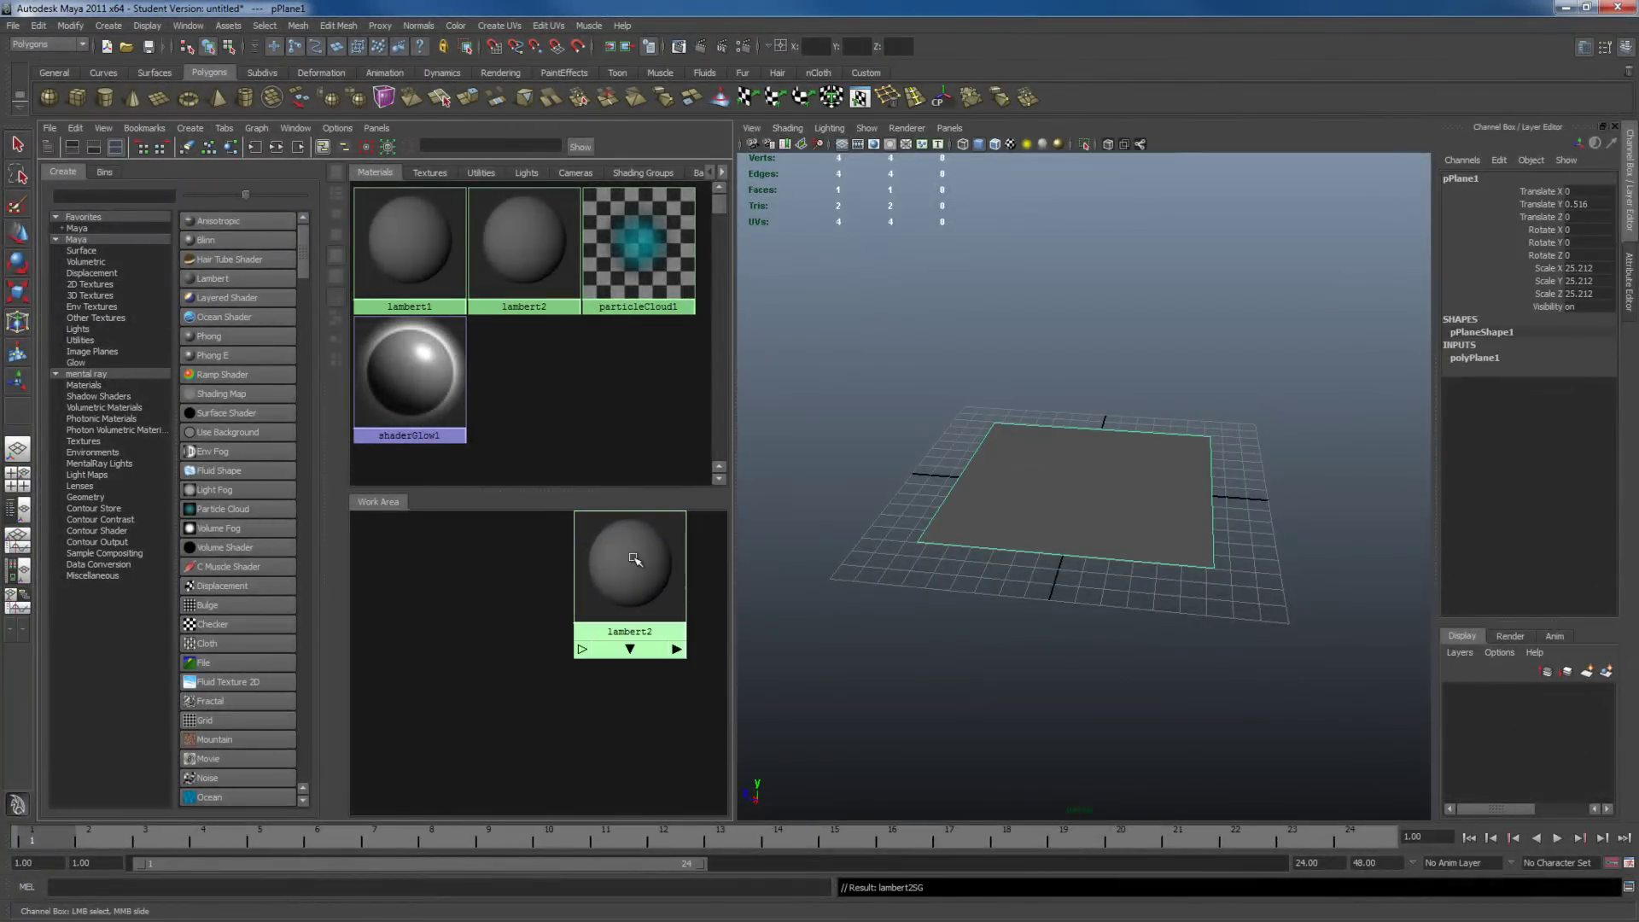
# Step: Map the Color of the plane's Lambert material with a File texture using TextureTiles.jpg and display it in the viewport
pyautogui.doubleClick(637, 560)
pyautogui.moveTo(881, 573)
pyautogui.keyDown('alt'); pyautogui.mouseDown()
pyautogui.moveTo(887, 549)
pyautogui.moveTo(906, 566)
pyautogui.mouseUp(); pyautogui.keyUp('alt')
pyautogui.keyDown('alt'); pyautogui.moveTo(905, 565); pyautogui.dragTo(1028, 604, button='right'); pyautogui.keyUp('alt')
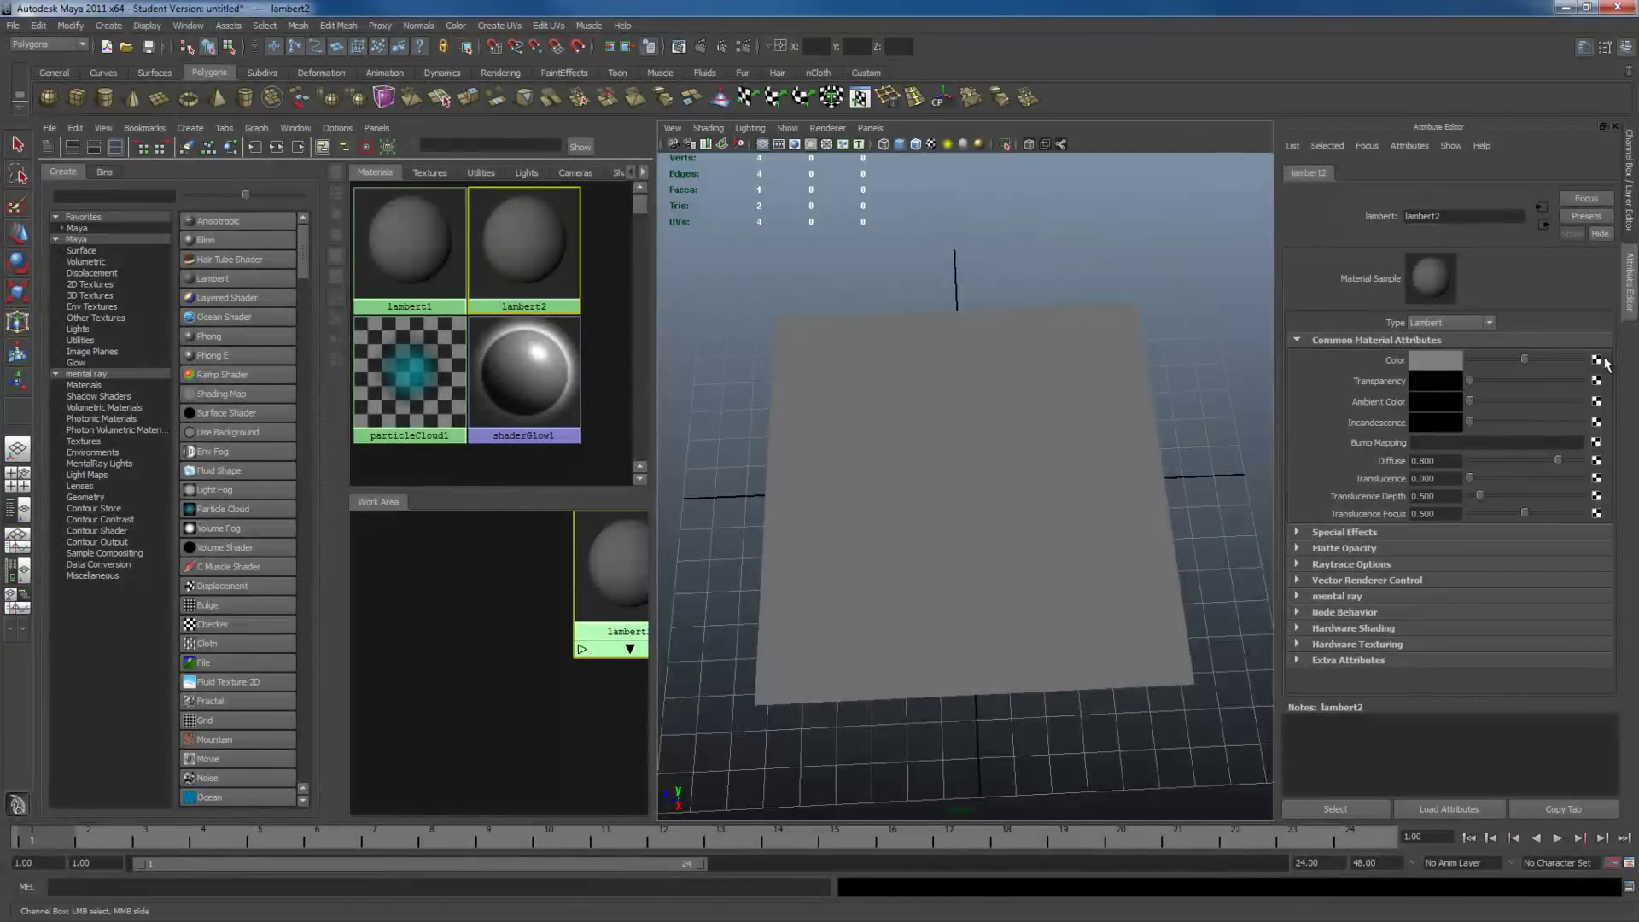
pyautogui.click(1597, 359)
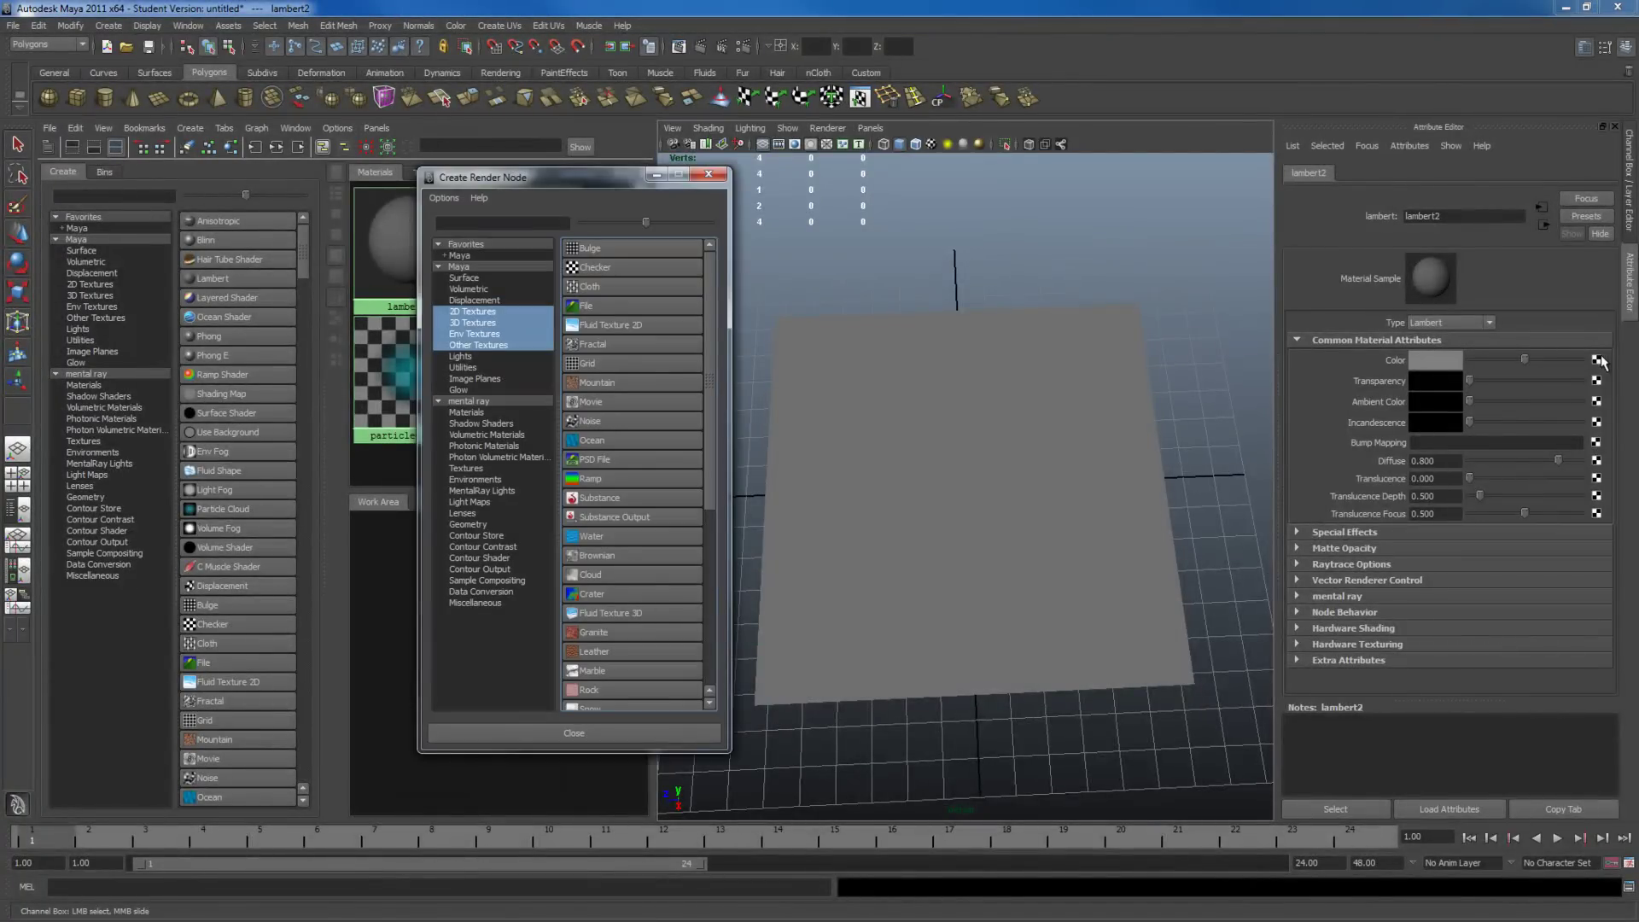
pyautogui.click(619, 309)
pyautogui.click(1585, 401)
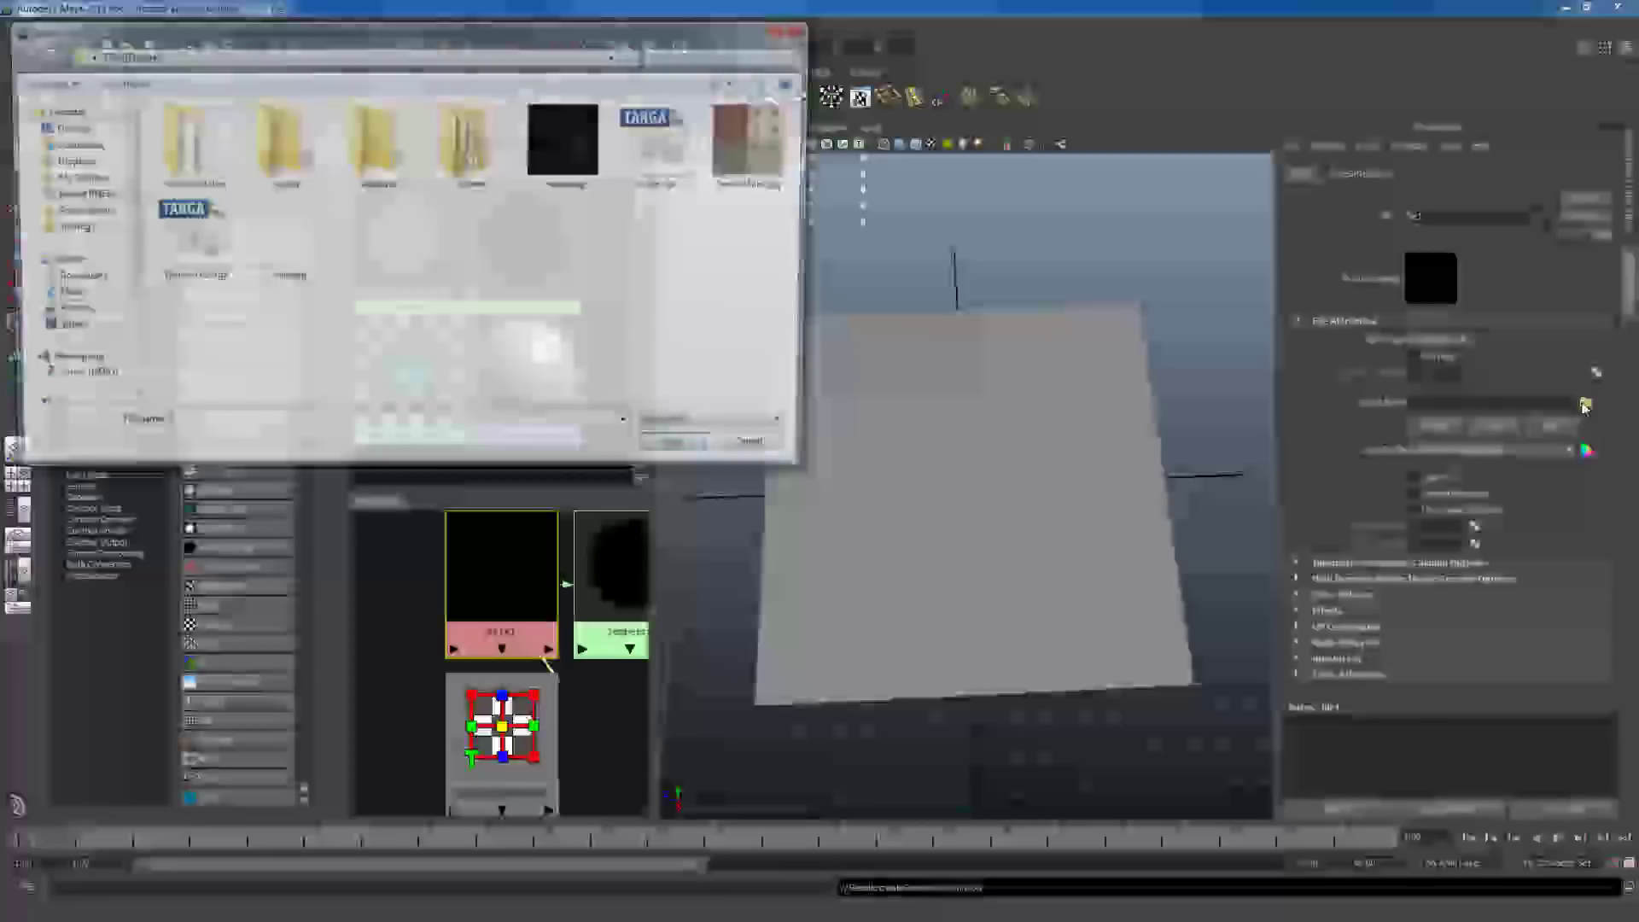
pyautogui.doubleClick(759, 149)
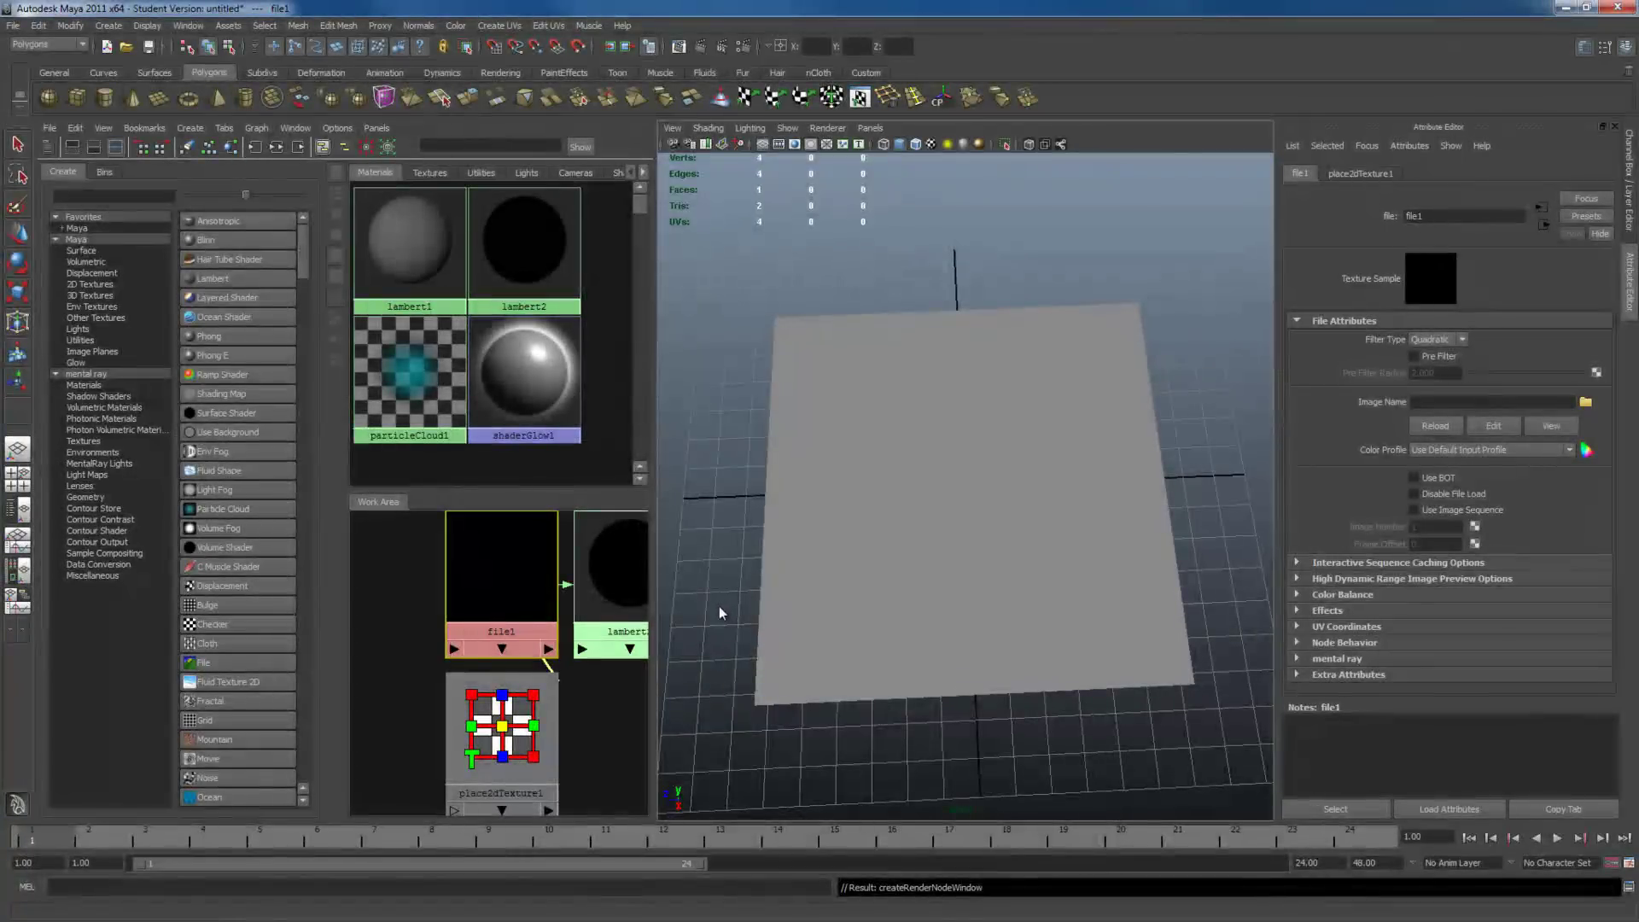
pyautogui.keyDown('alt'); pyautogui.moveTo(857, 553); pyautogui.dragTo(1067, 540); pyautogui.keyUp('alt')
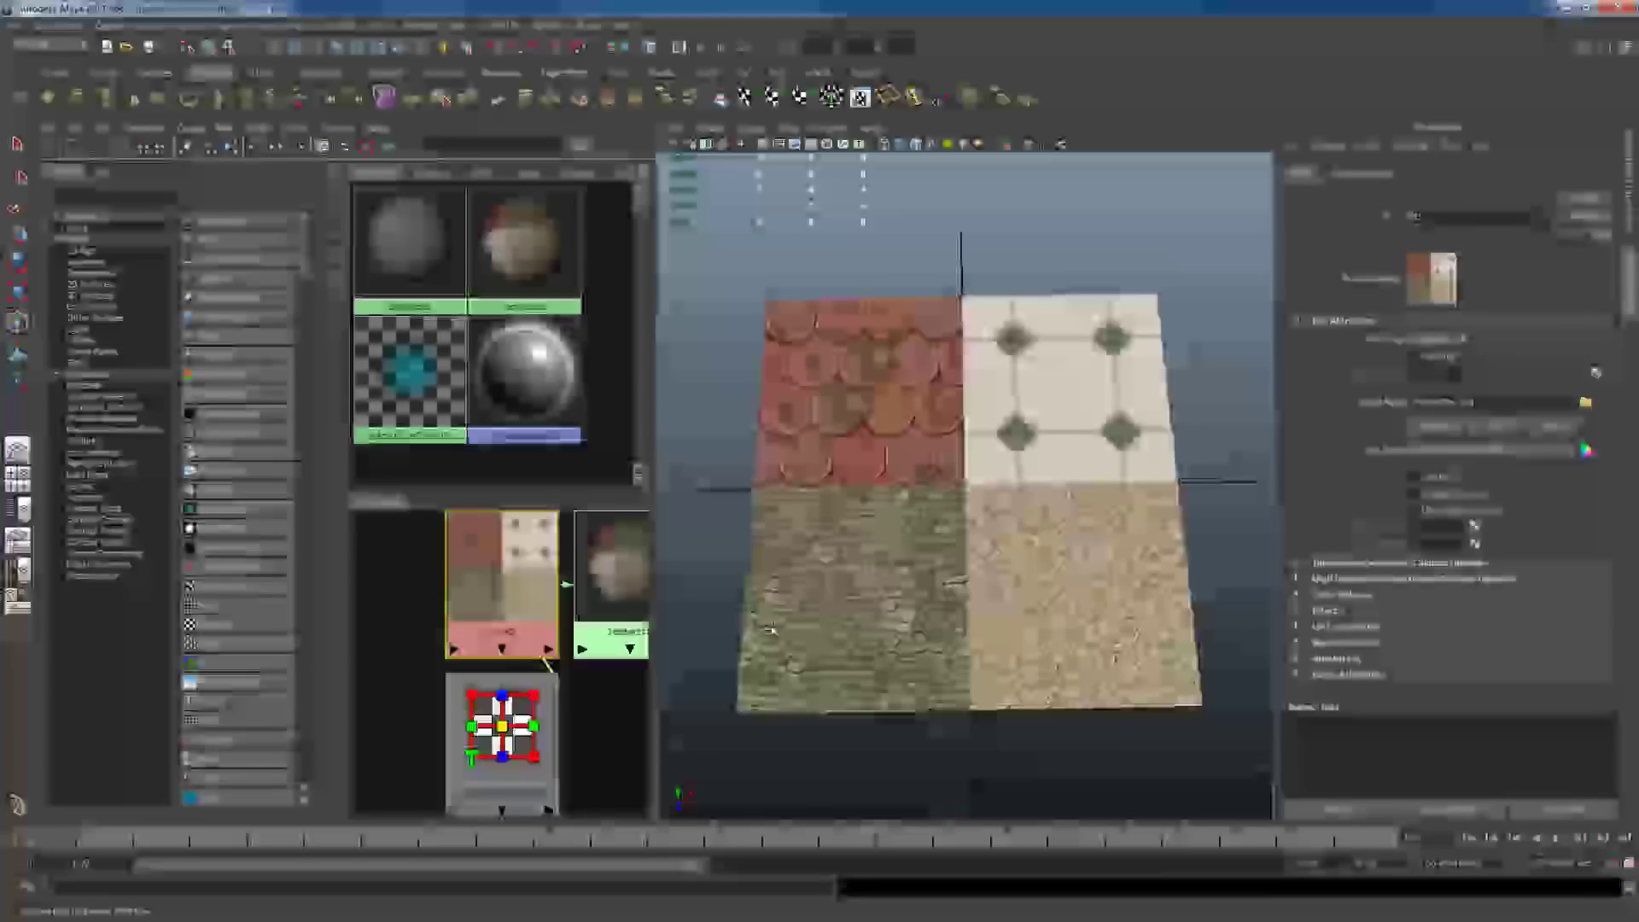
# Step: Arrange the texture placement node beside the file node, enlarge the Work Area and show the placement node's attributes
pyautogui.moveTo(528, 728); pyautogui.dragTo(410, 570)
pyautogui.scroll(-3, 459, 580)
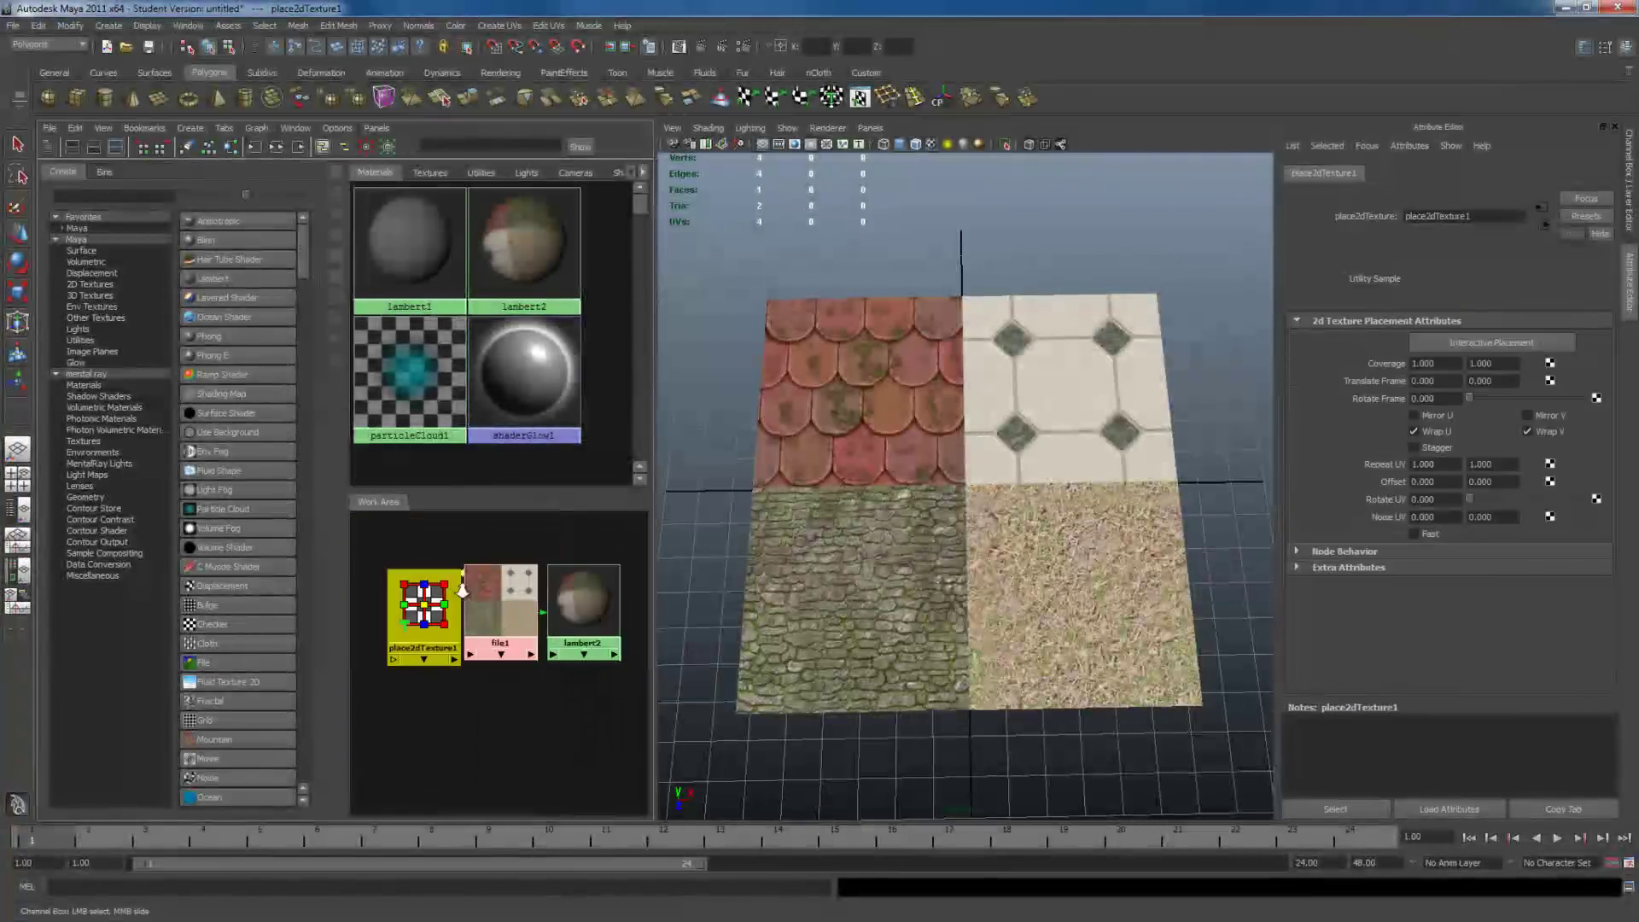
pyautogui.moveTo(498, 501); pyautogui.dragTo(500, 302)
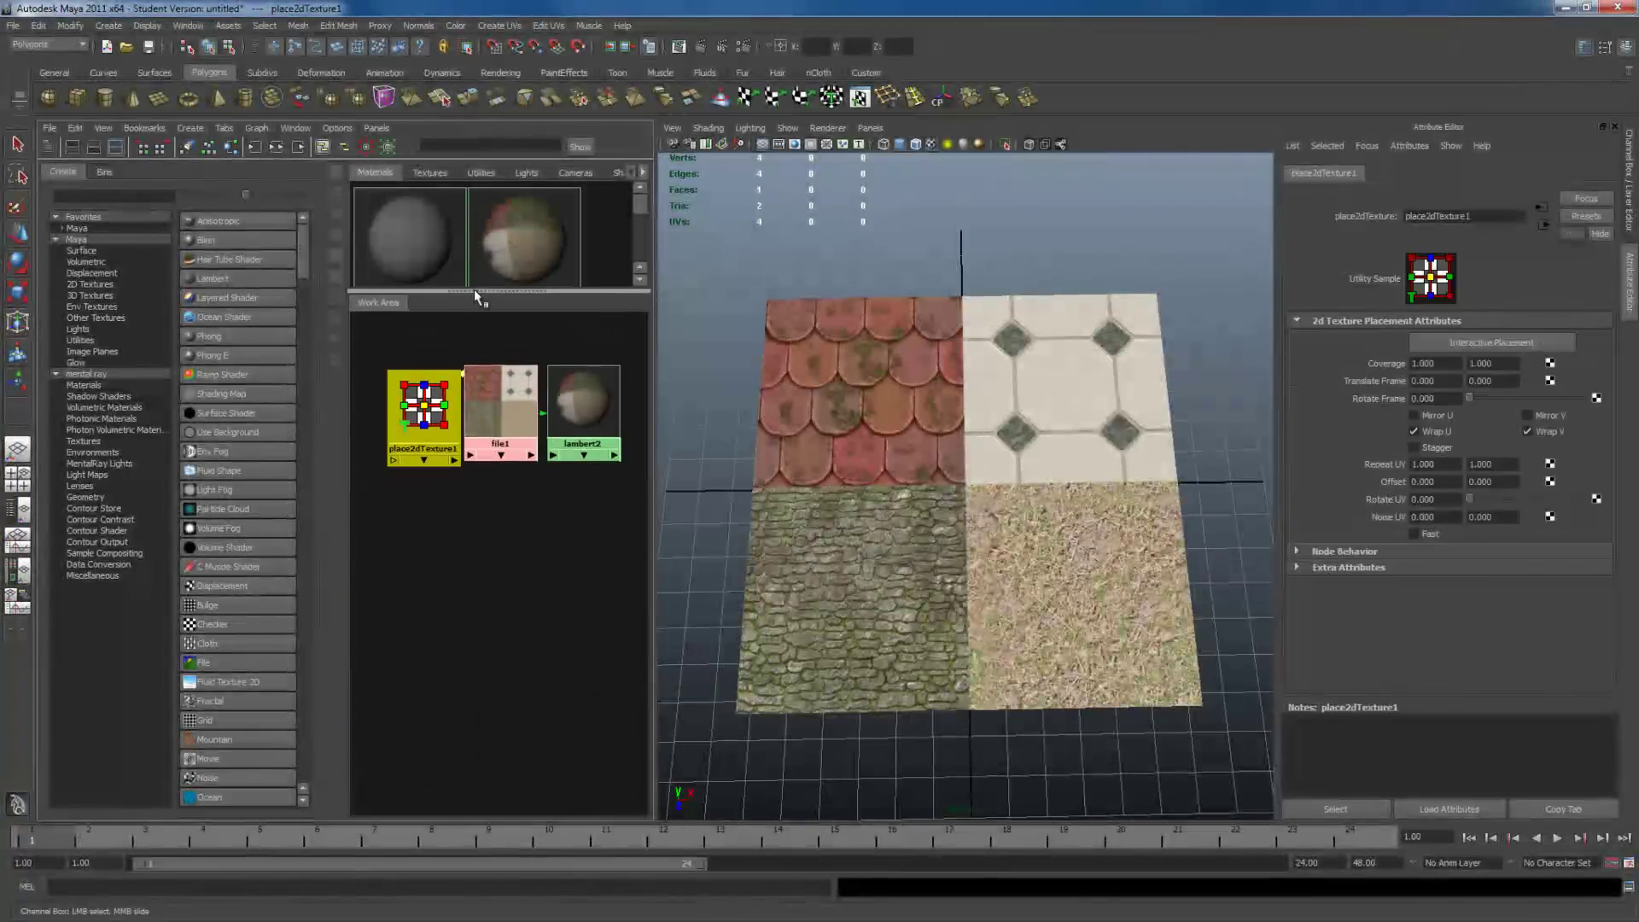
pyautogui.moveTo(654, 398); pyautogui.dragTo(756, 398)
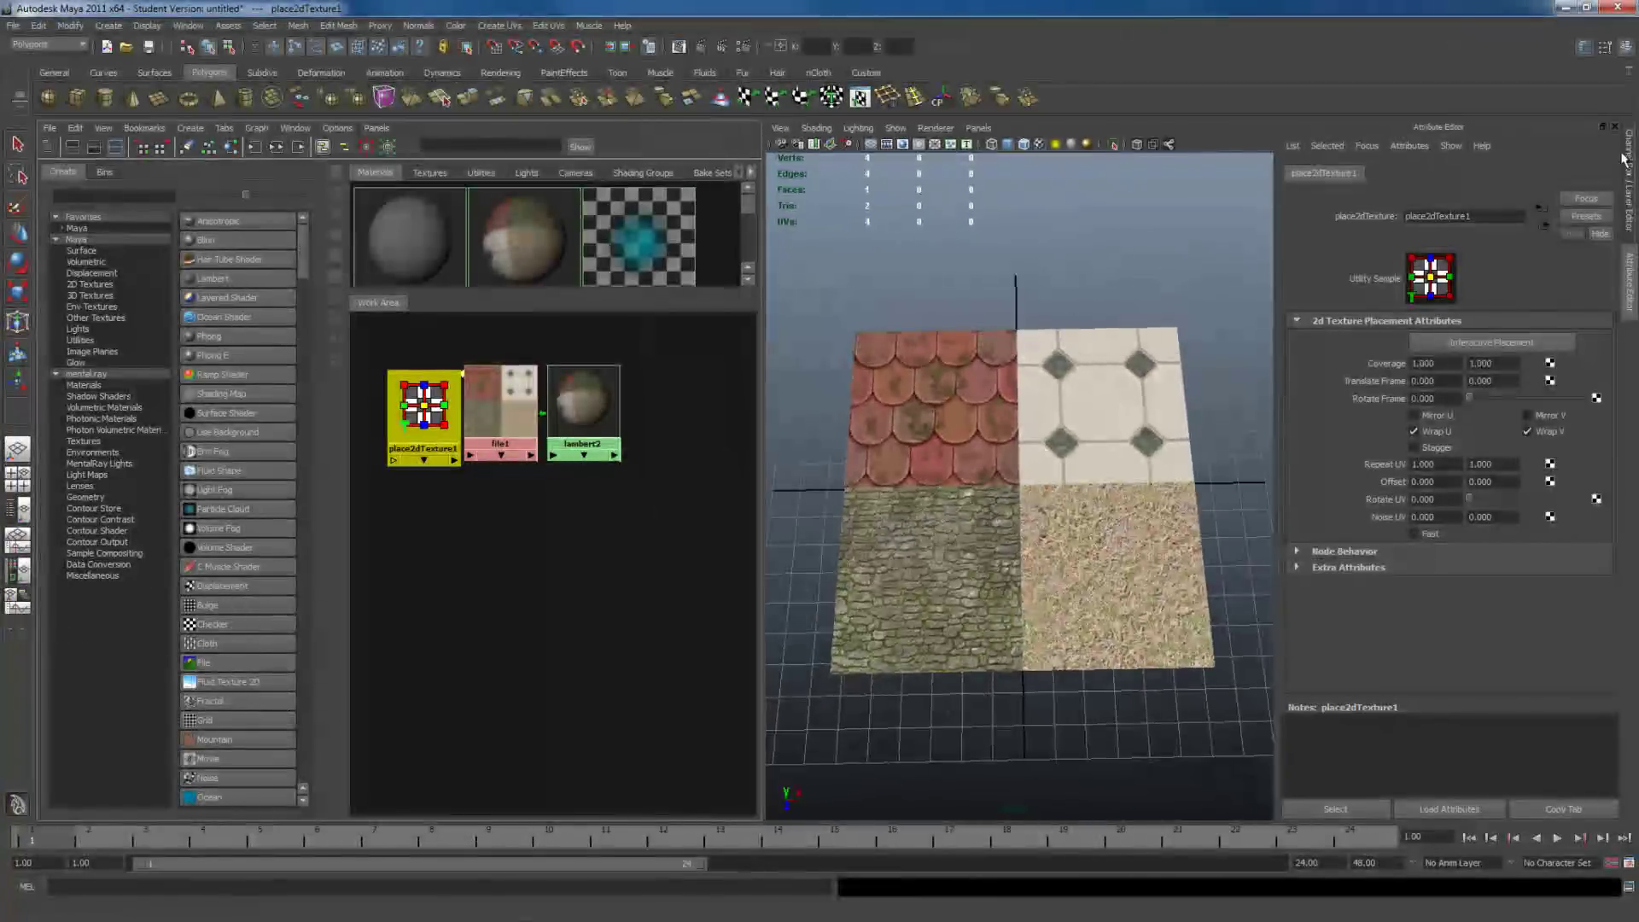
pyautogui.hotkey('ctrl', 'a')
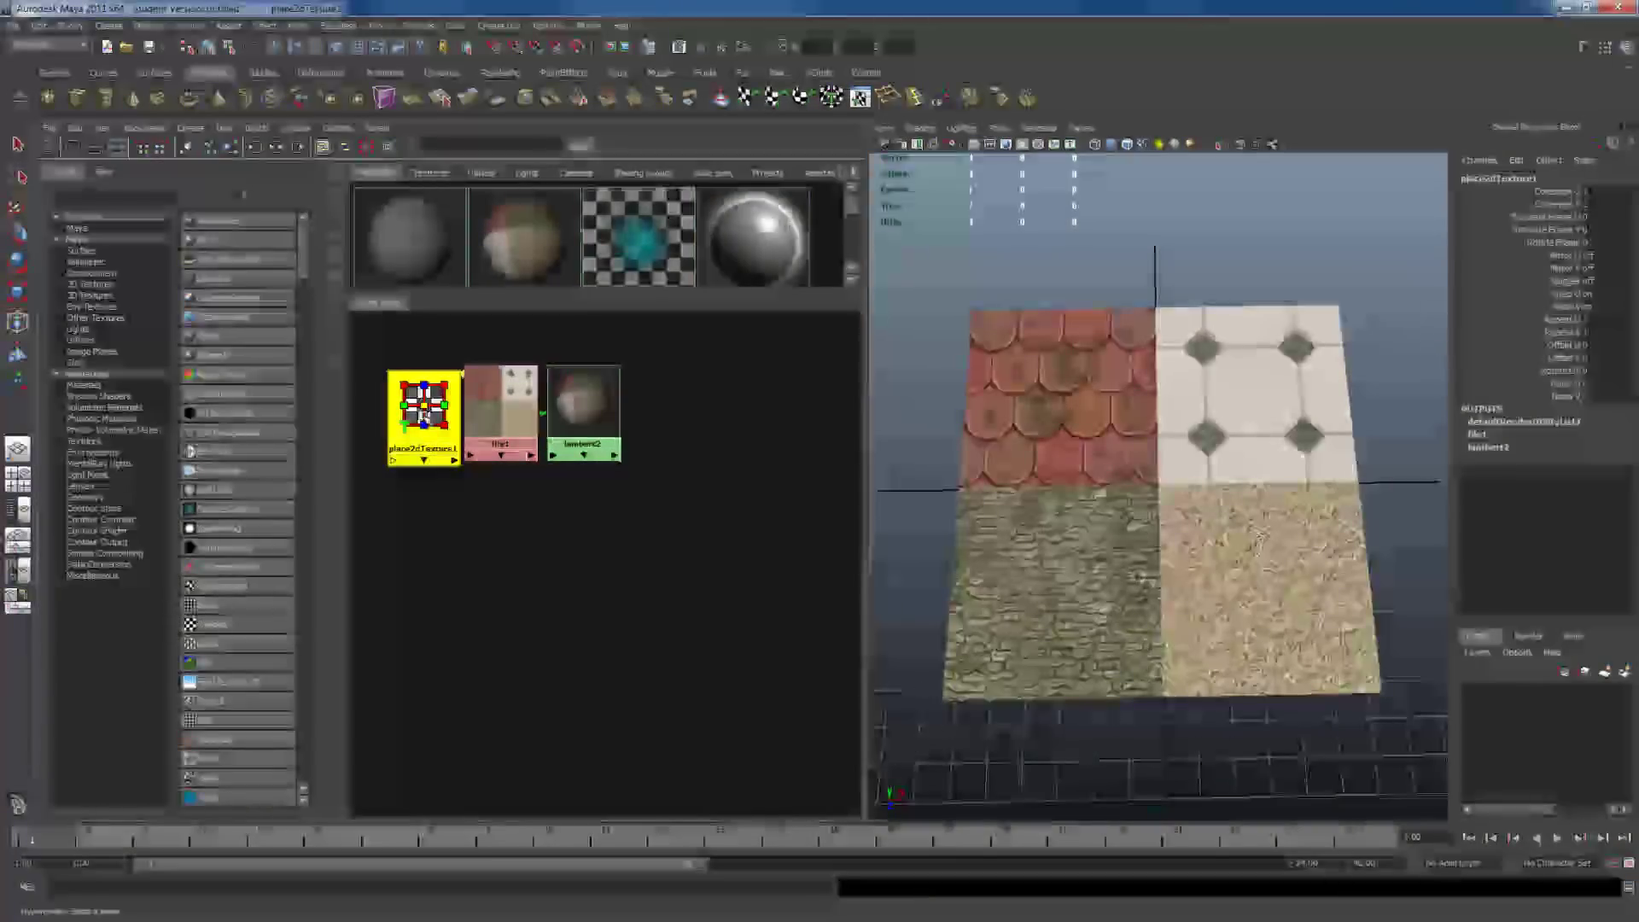
pyautogui.hotkey('ctrl', 'a')
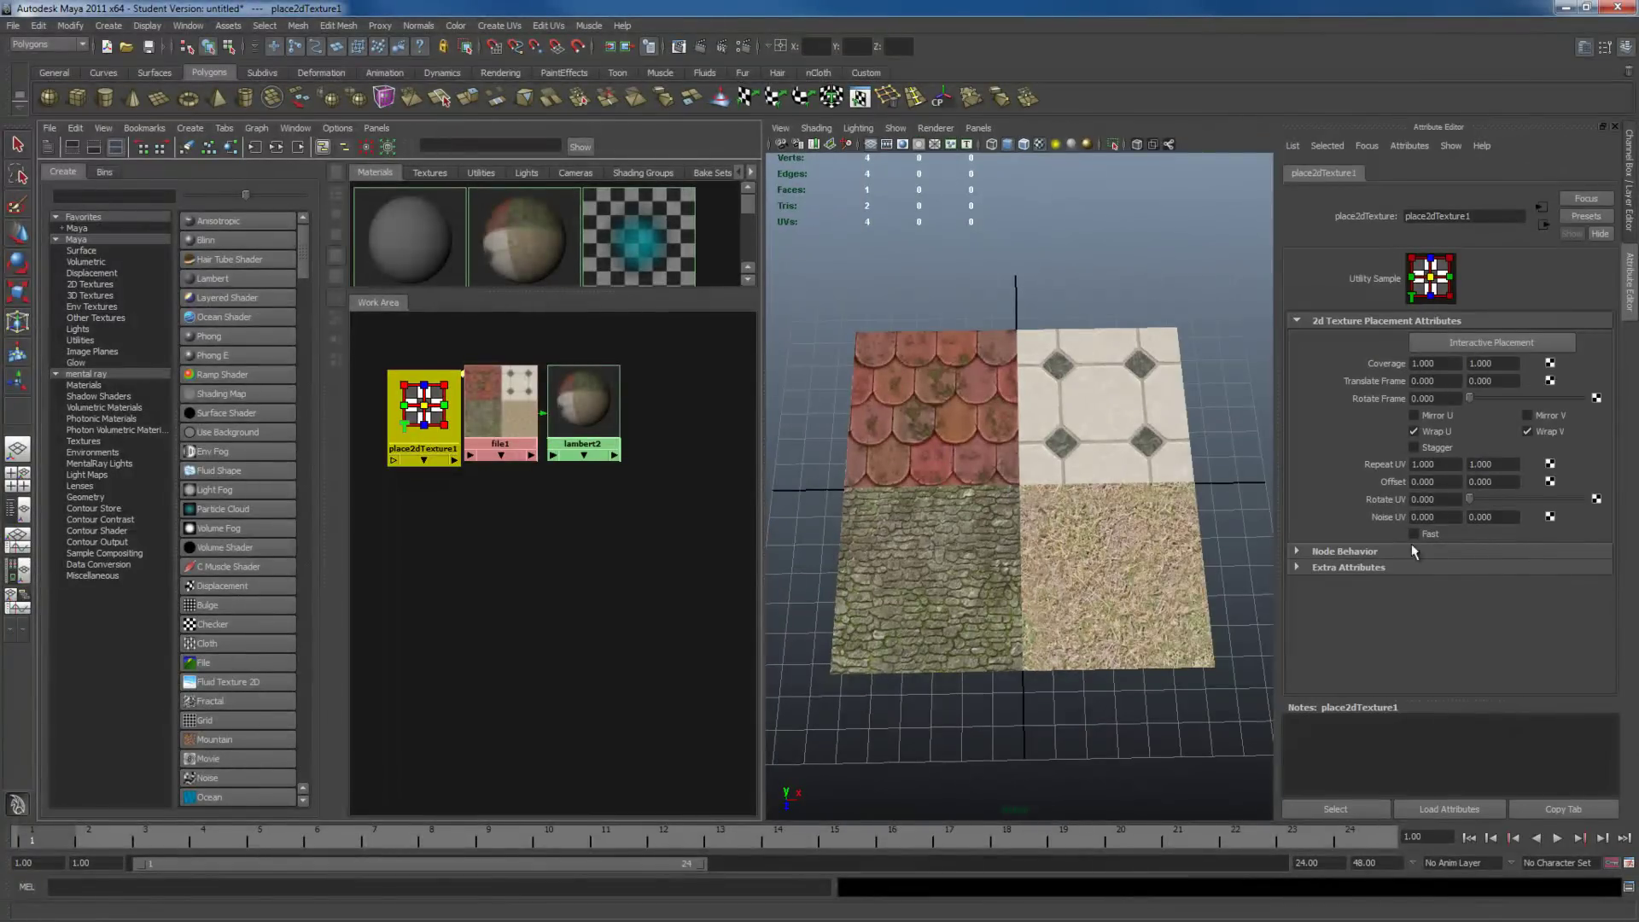
# Step: Set the texture placement's Repeat UV to 5 in both U and V
pyautogui.moveTo(1456, 464); pyautogui.dragTo(1204, 446)
pyautogui.write('5')
pyautogui.press('Tab')
pyautogui.write('5')
pyautogui.press('Return')
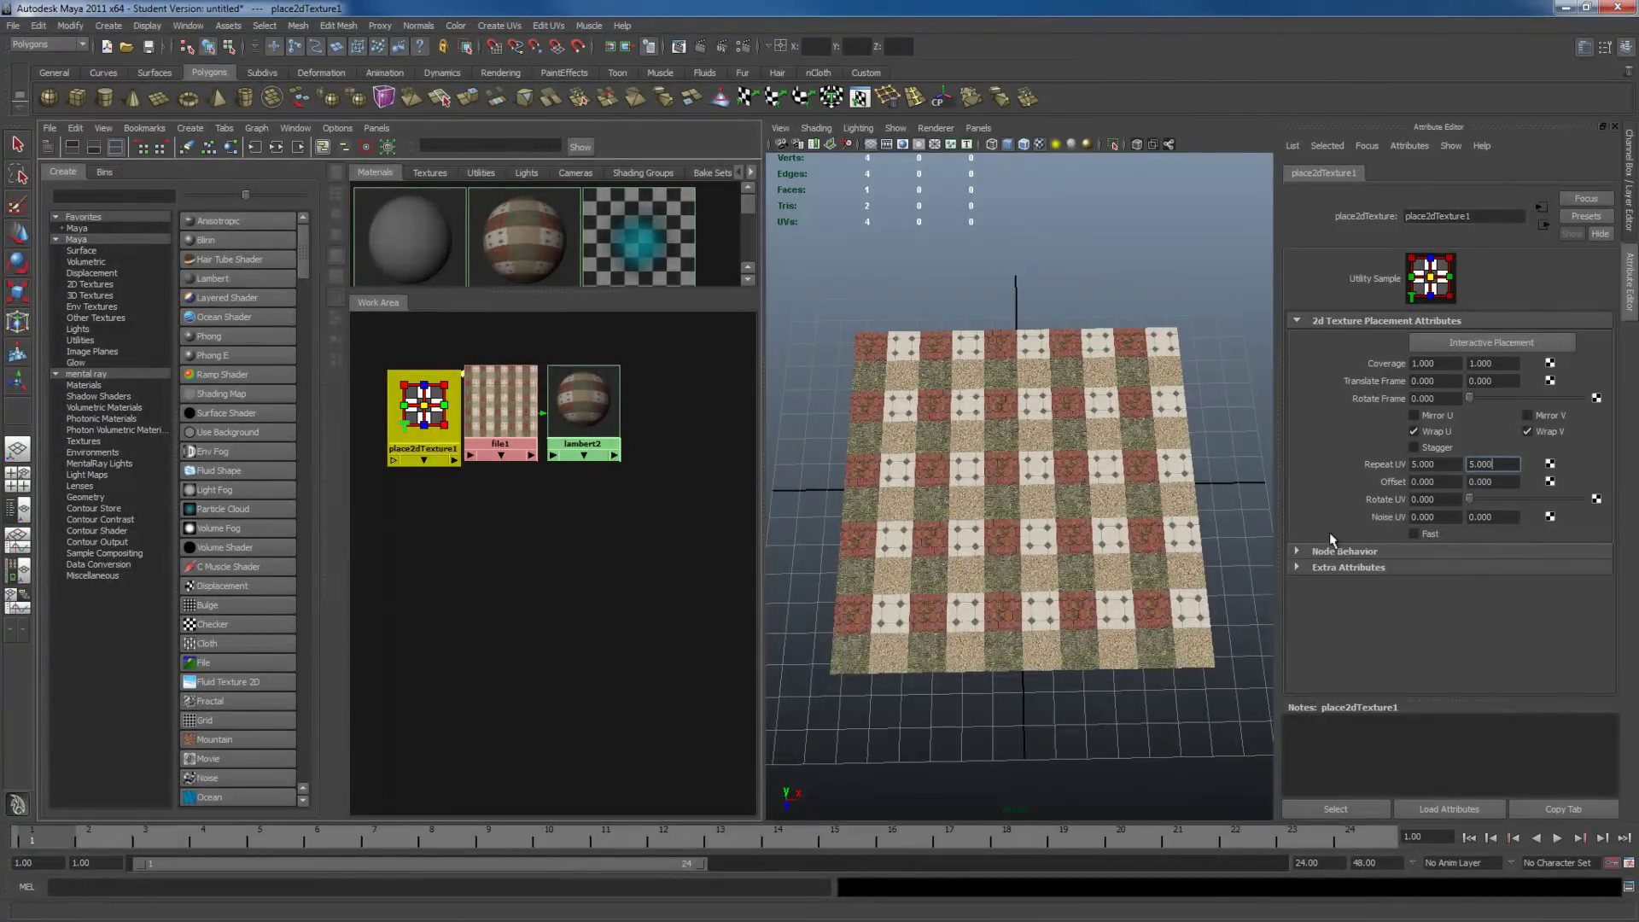
# Step: Try a Repeat U value of 0, and return both Repeat UV values to 1
pyautogui.moveTo(1440, 463); pyautogui.dragTo(1136, 450)
pyautogui.write('0')
pyautogui.press('Return')
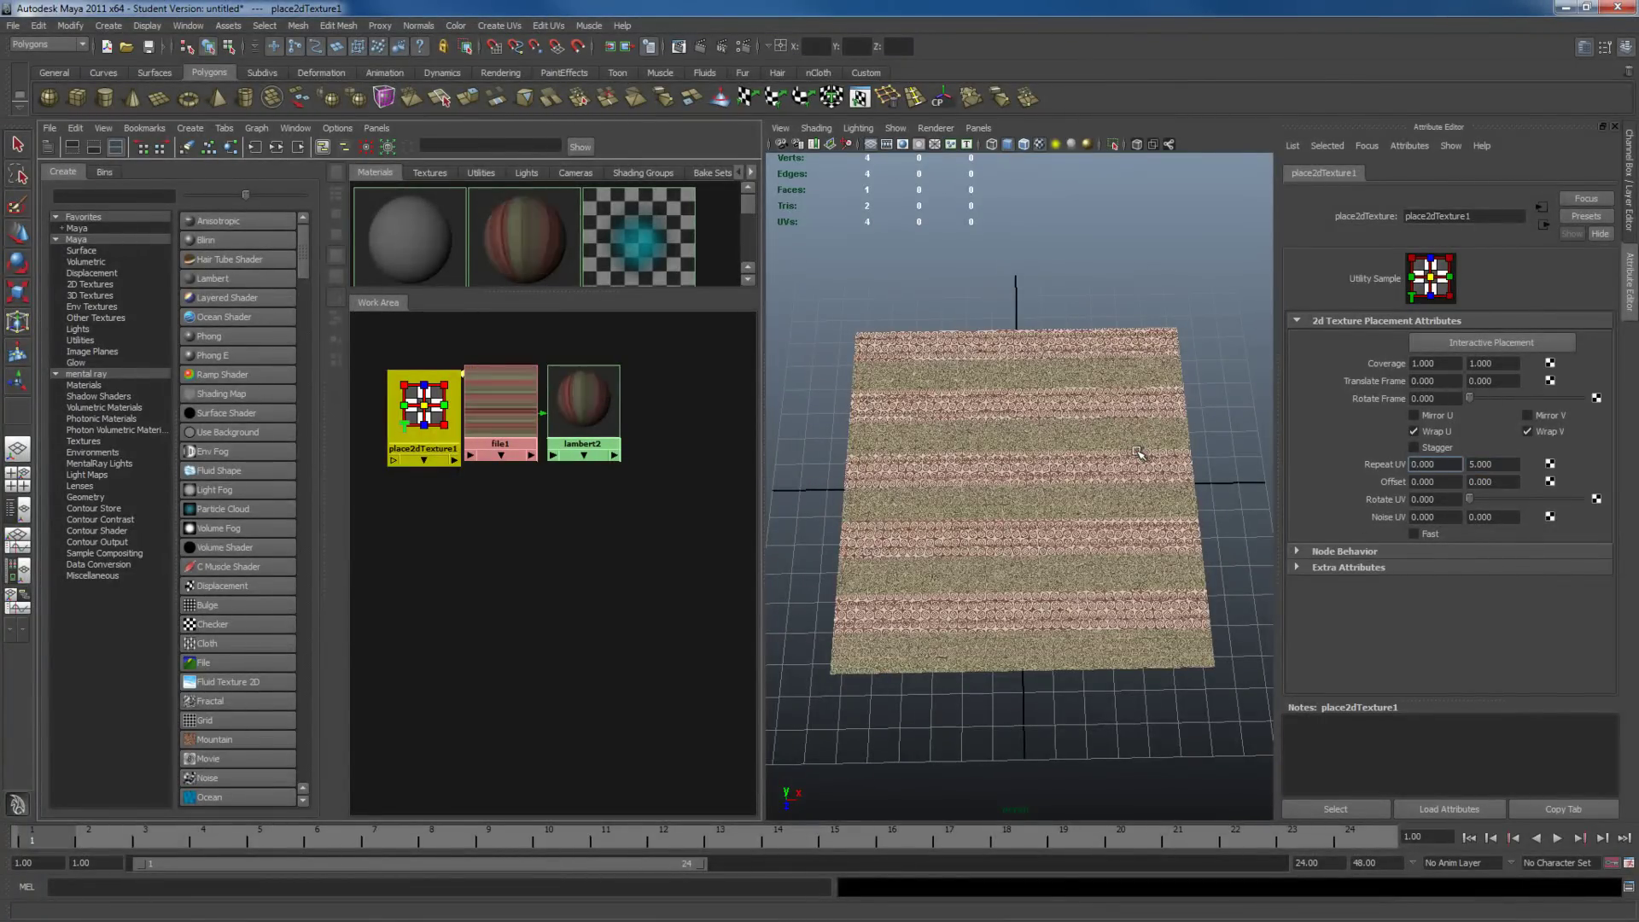
pyautogui.moveTo(1440, 465); pyautogui.dragTo(944, 439)
pyautogui.write('1')
pyautogui.press('Return')
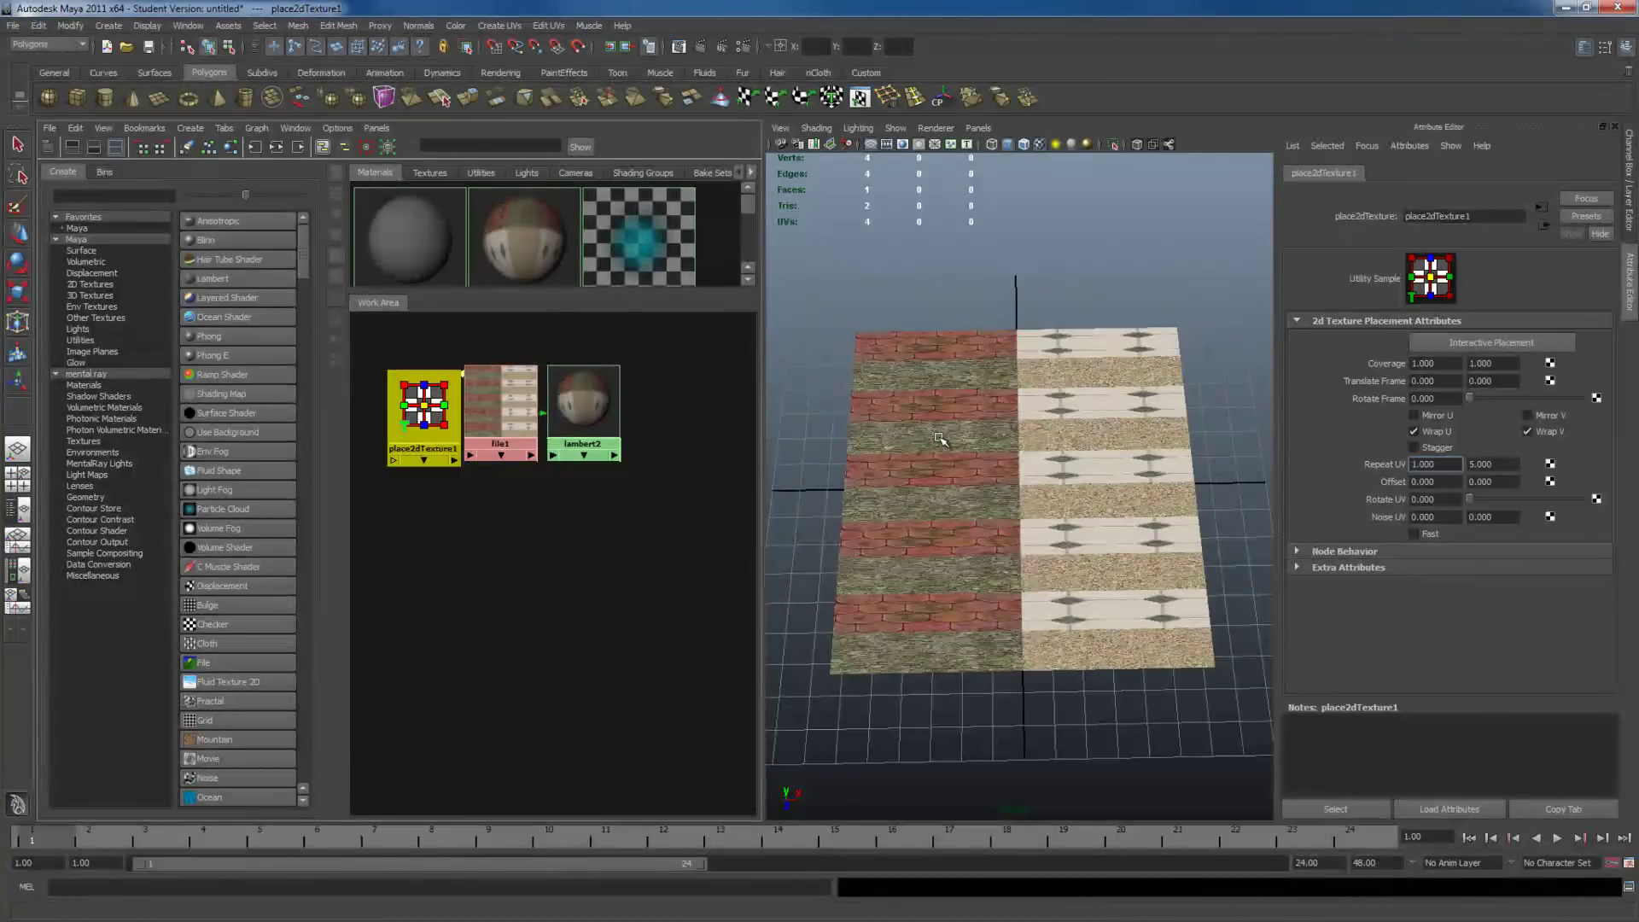
pyautogui.doubleClick(1473, 463)
pyautogui.write('1.000')
pyautogui.press('Return')
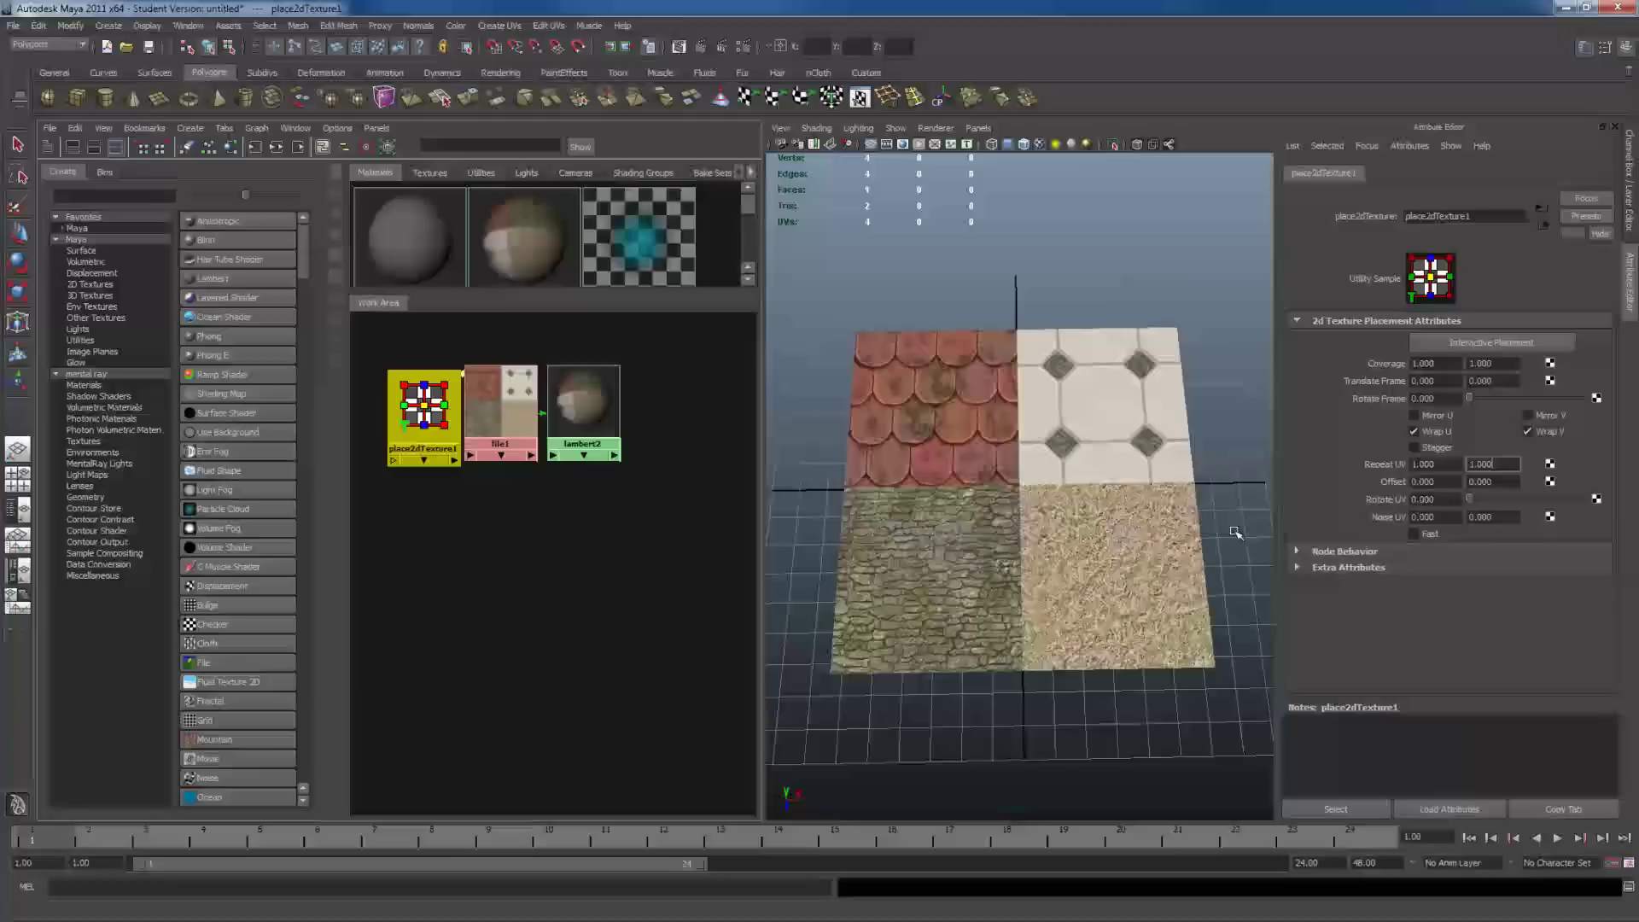
# Step: Set the texture placement's Coverage to 2 in both U and V
pyautogui.click(1438, 364)
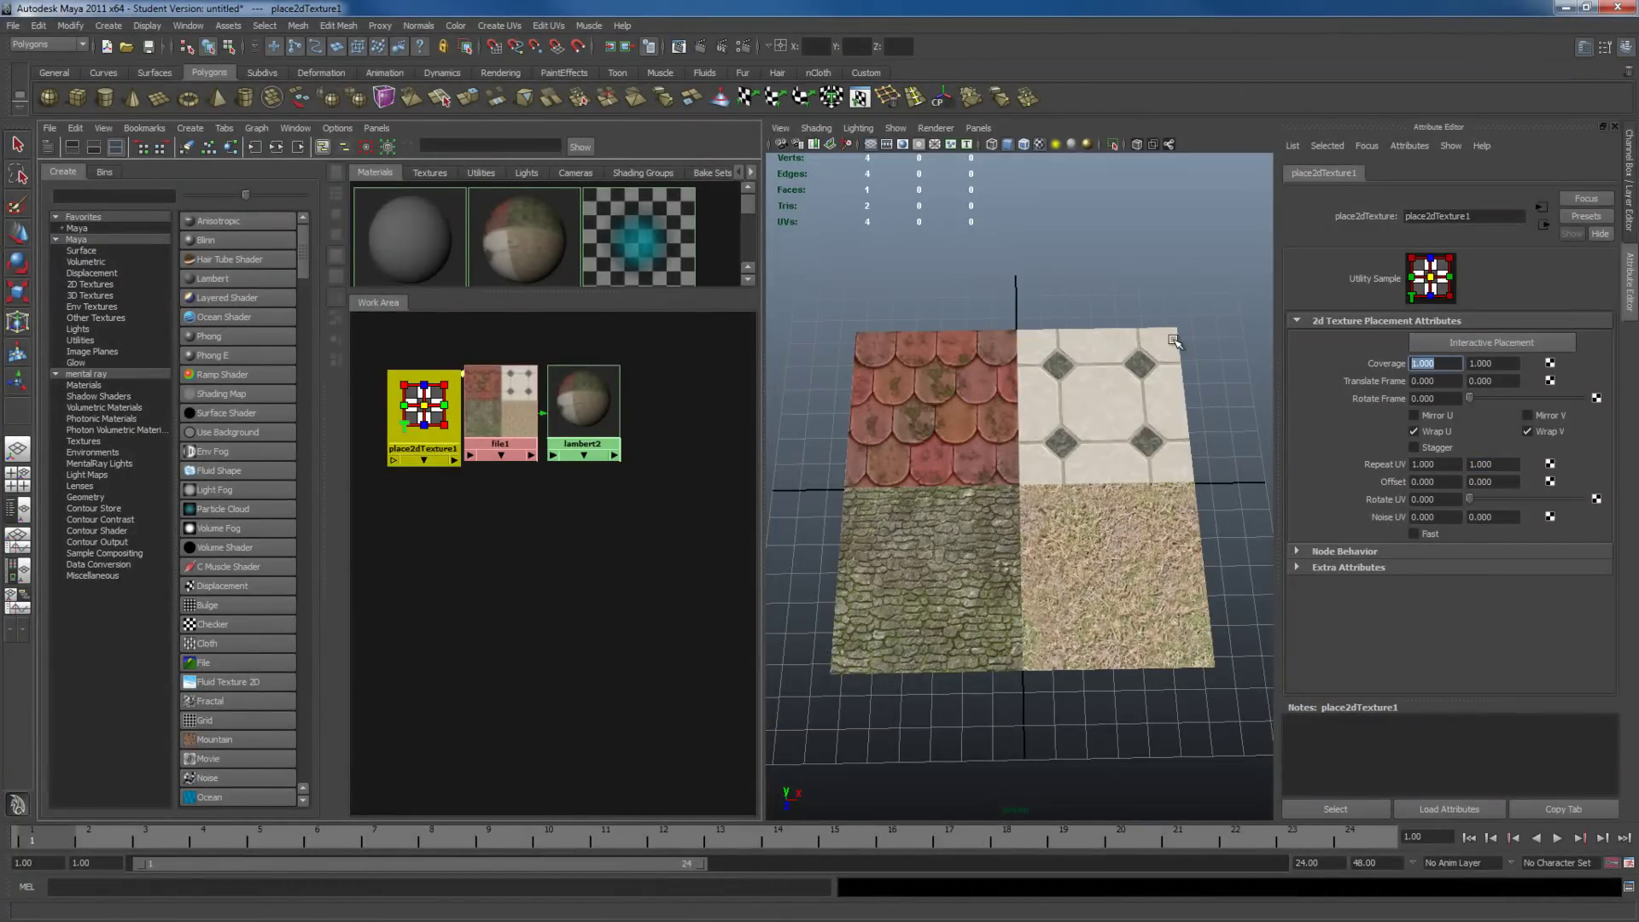
pyautogui.write('2')
pyautogui.press('Return')
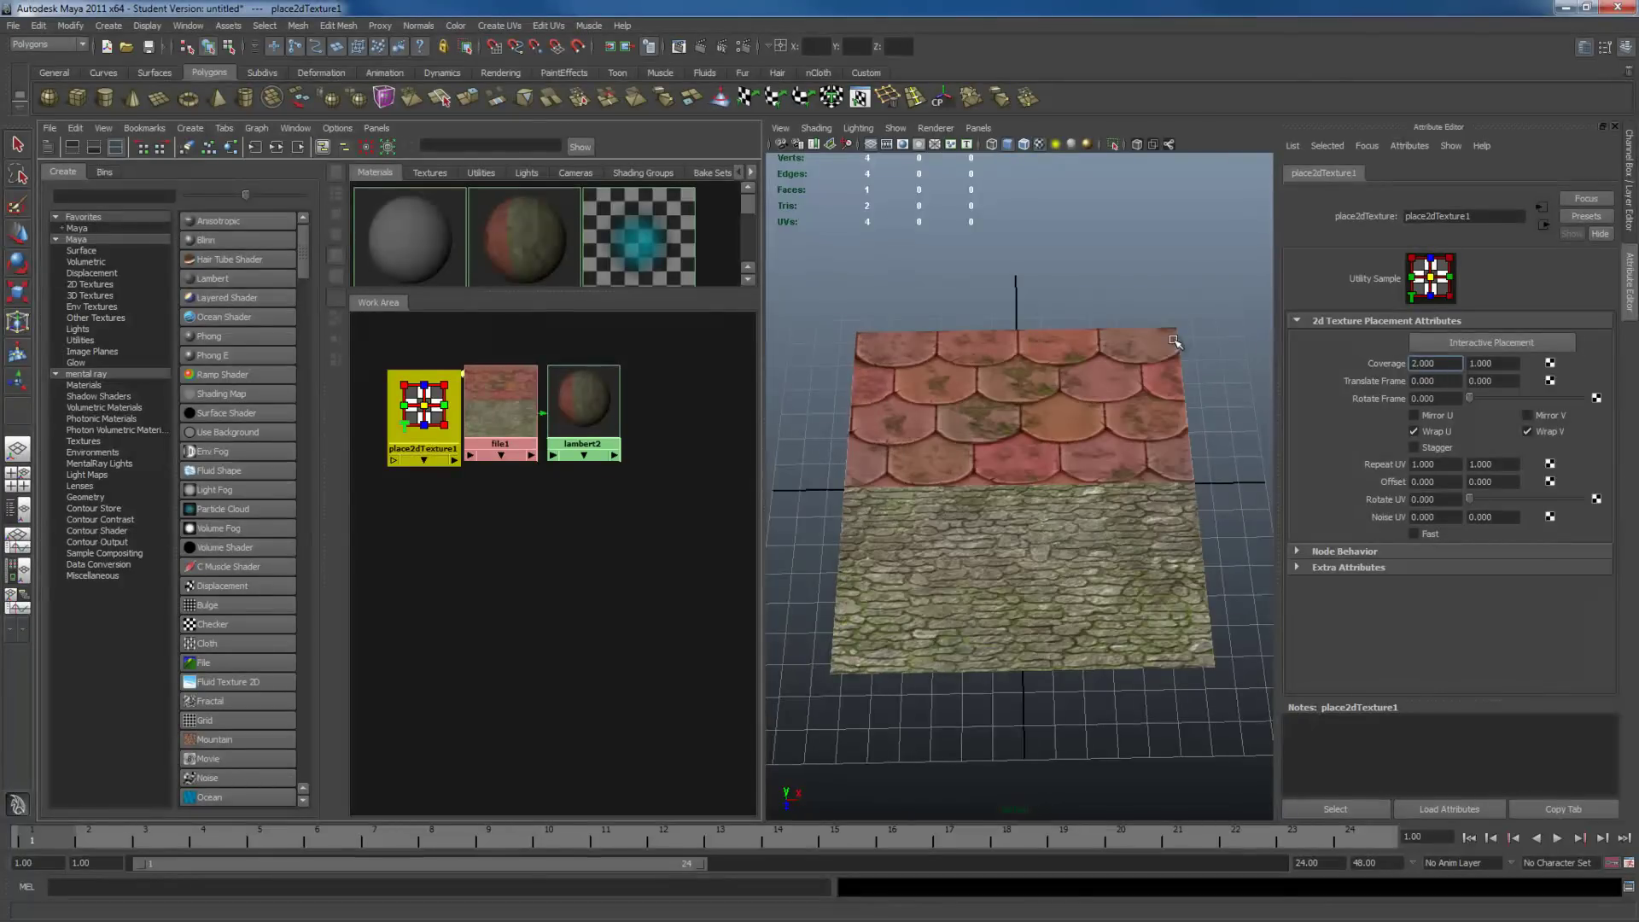
pyautogui.click(1514, 363)
pyautogui.write('2')
pyautogui.press('Return')
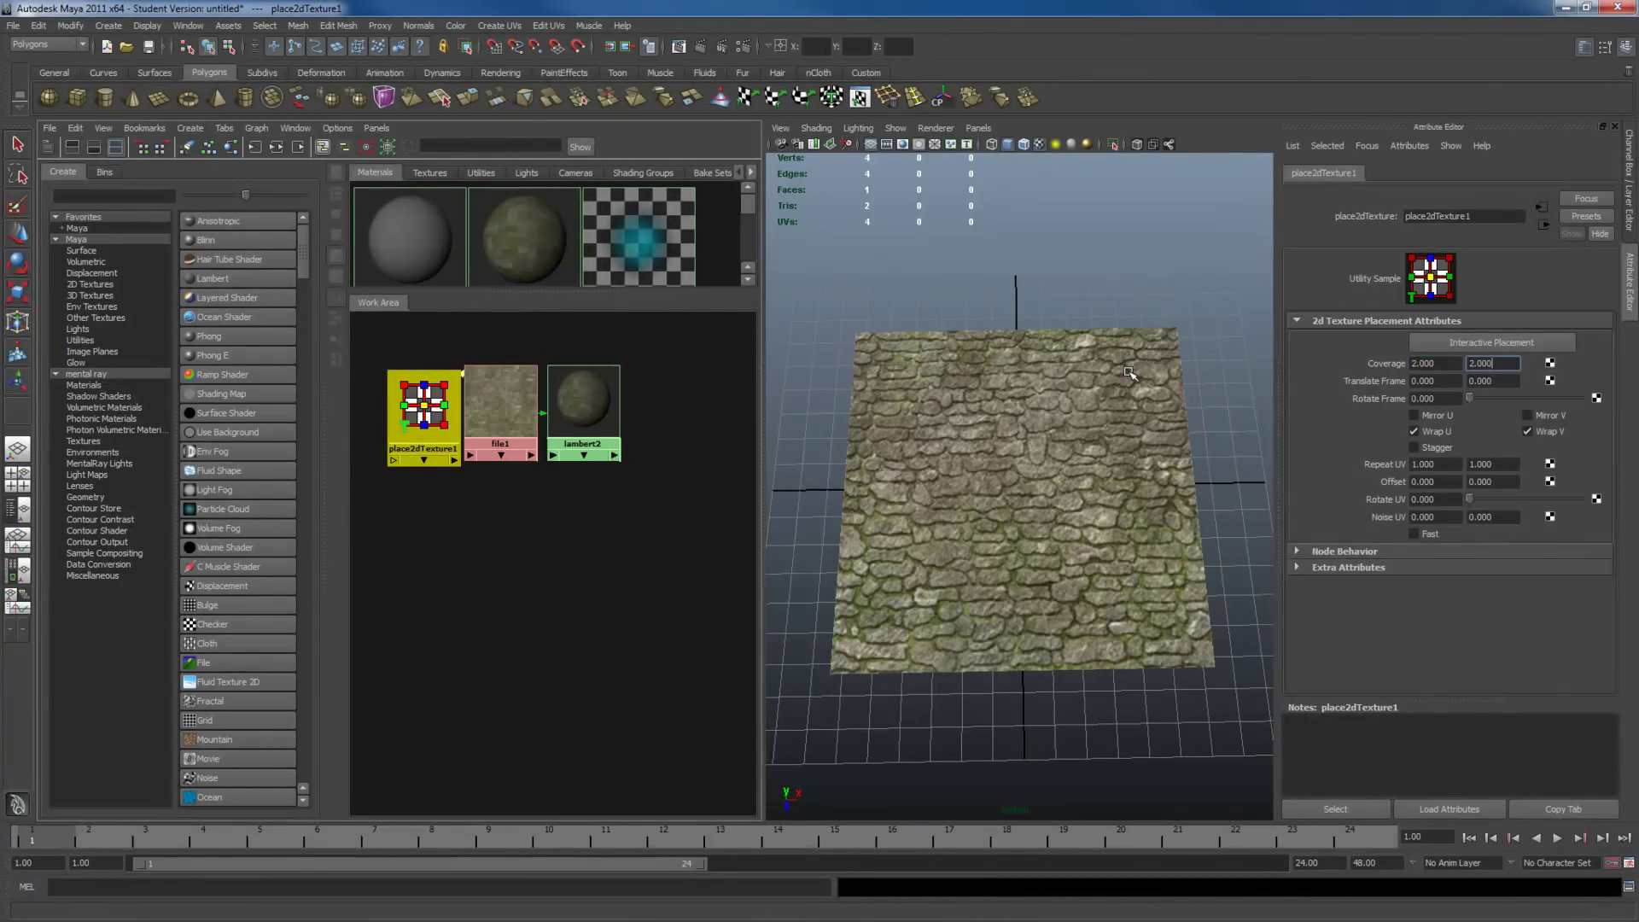
# Step: Set the texture placement's Offset to 0.5 in both U and V
pyautogui.click(1442, 384)
pyautogui.doubleClick(1440, 483)
pyautogui.write('.5')
pyautogui.press('Return')
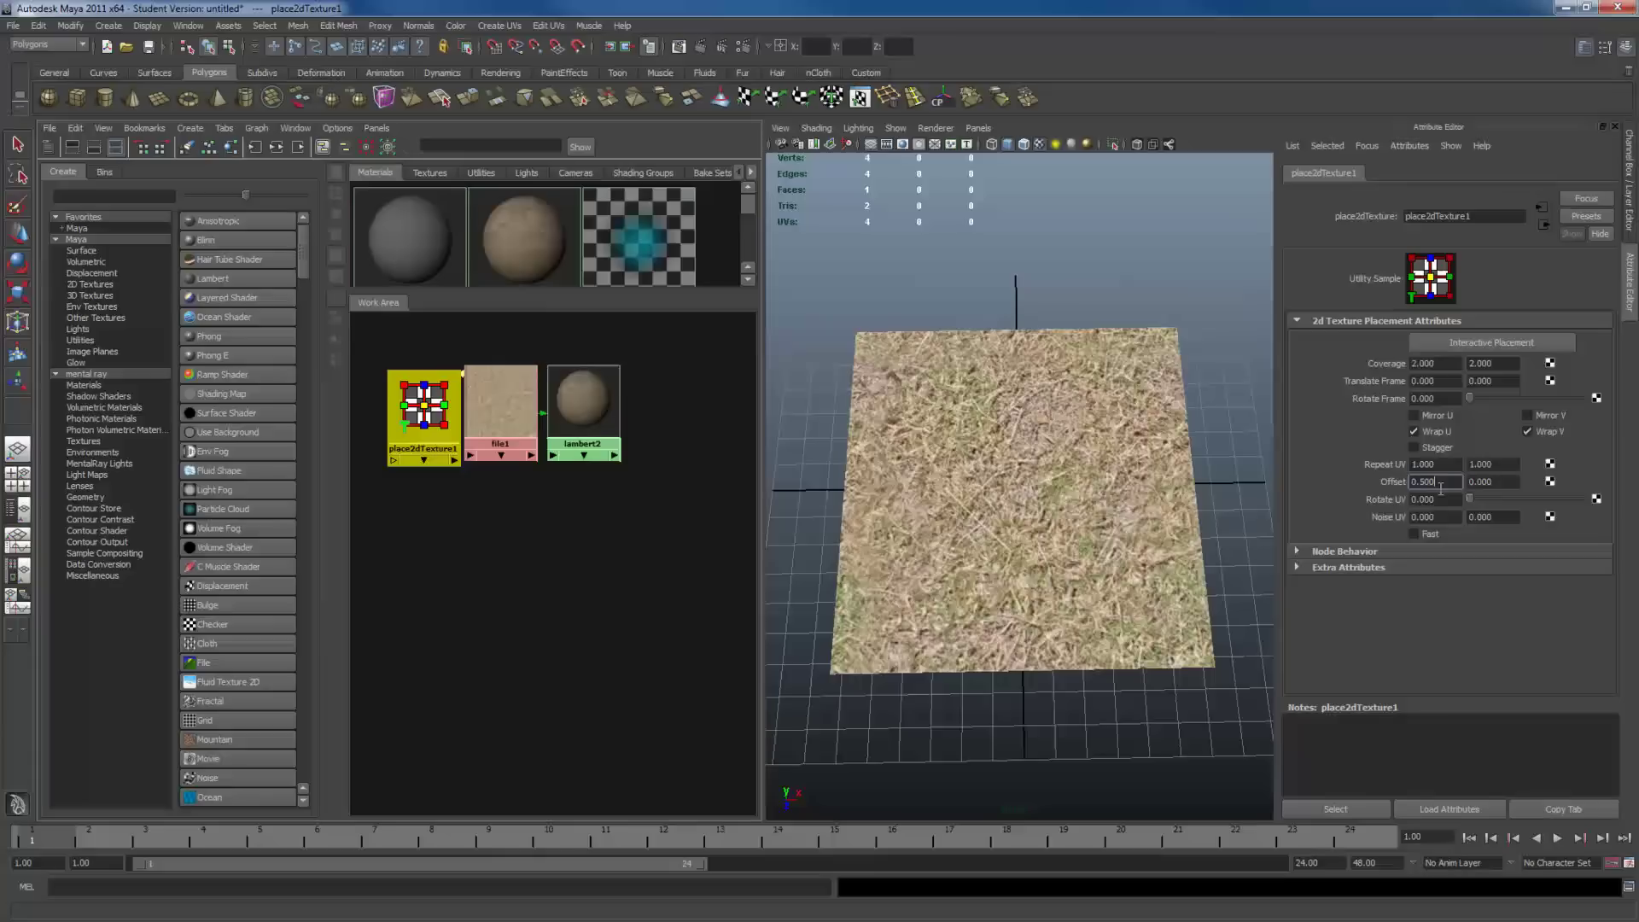
pyautogui.click(1492, 483)
pyautogui.write('0.500')
pyautogui.press('Return')
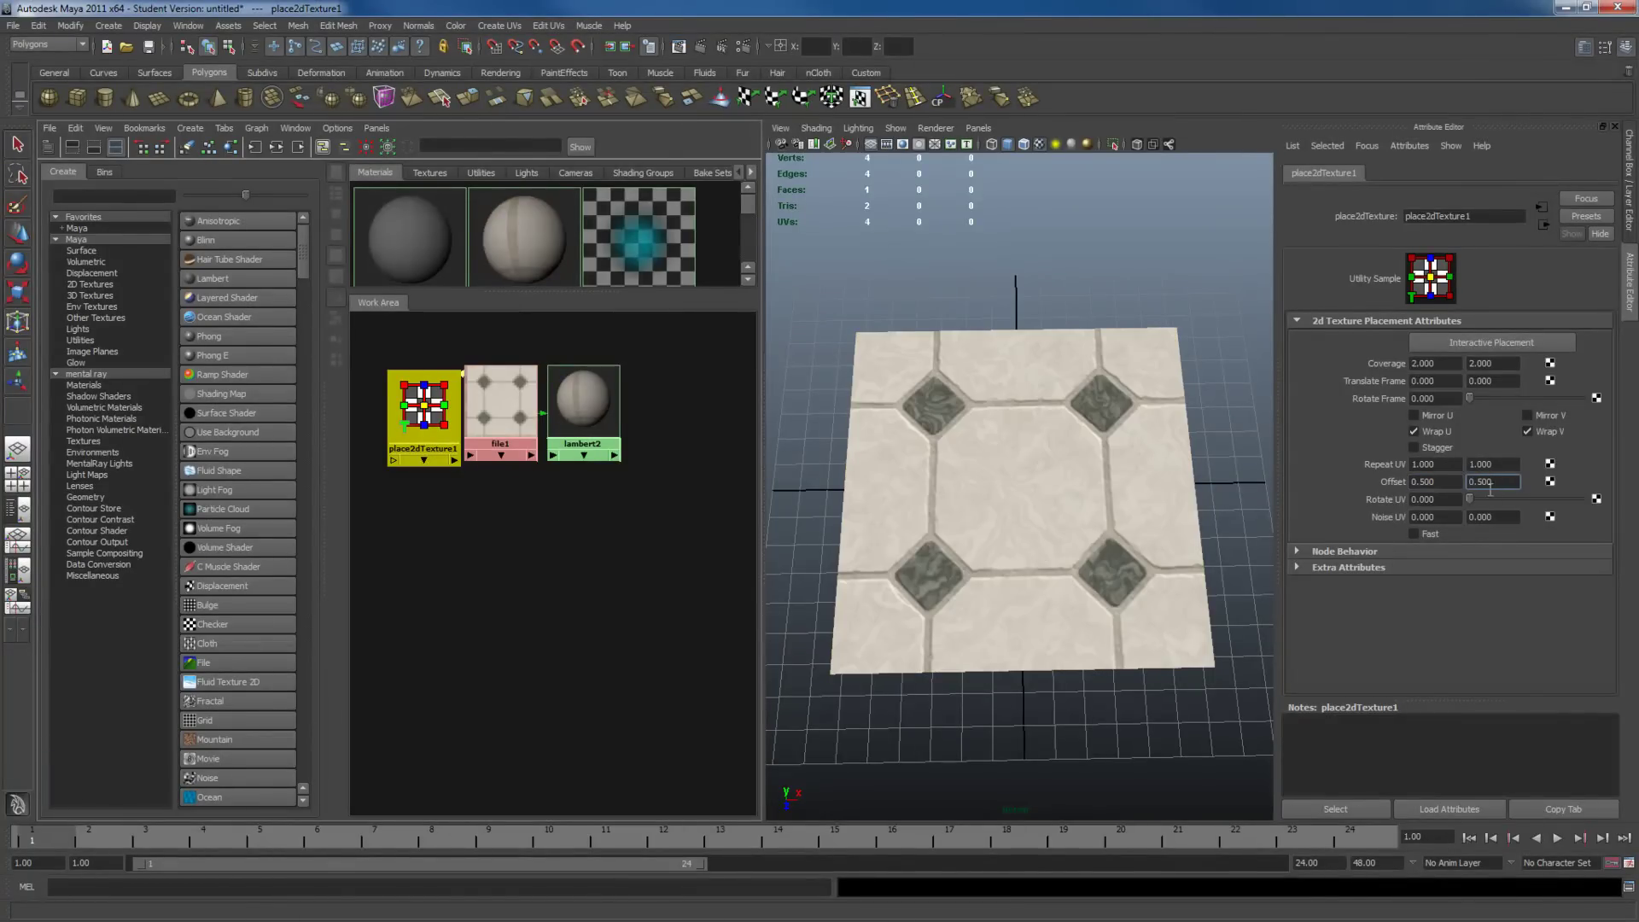
# Step: Reset the texture placement's Offset to 0 in both U and V
pyautogui.click(1448, 481)
pyautogui.write('0')
pyautogui.press('Return')
pyautogui.click(1503, 481)
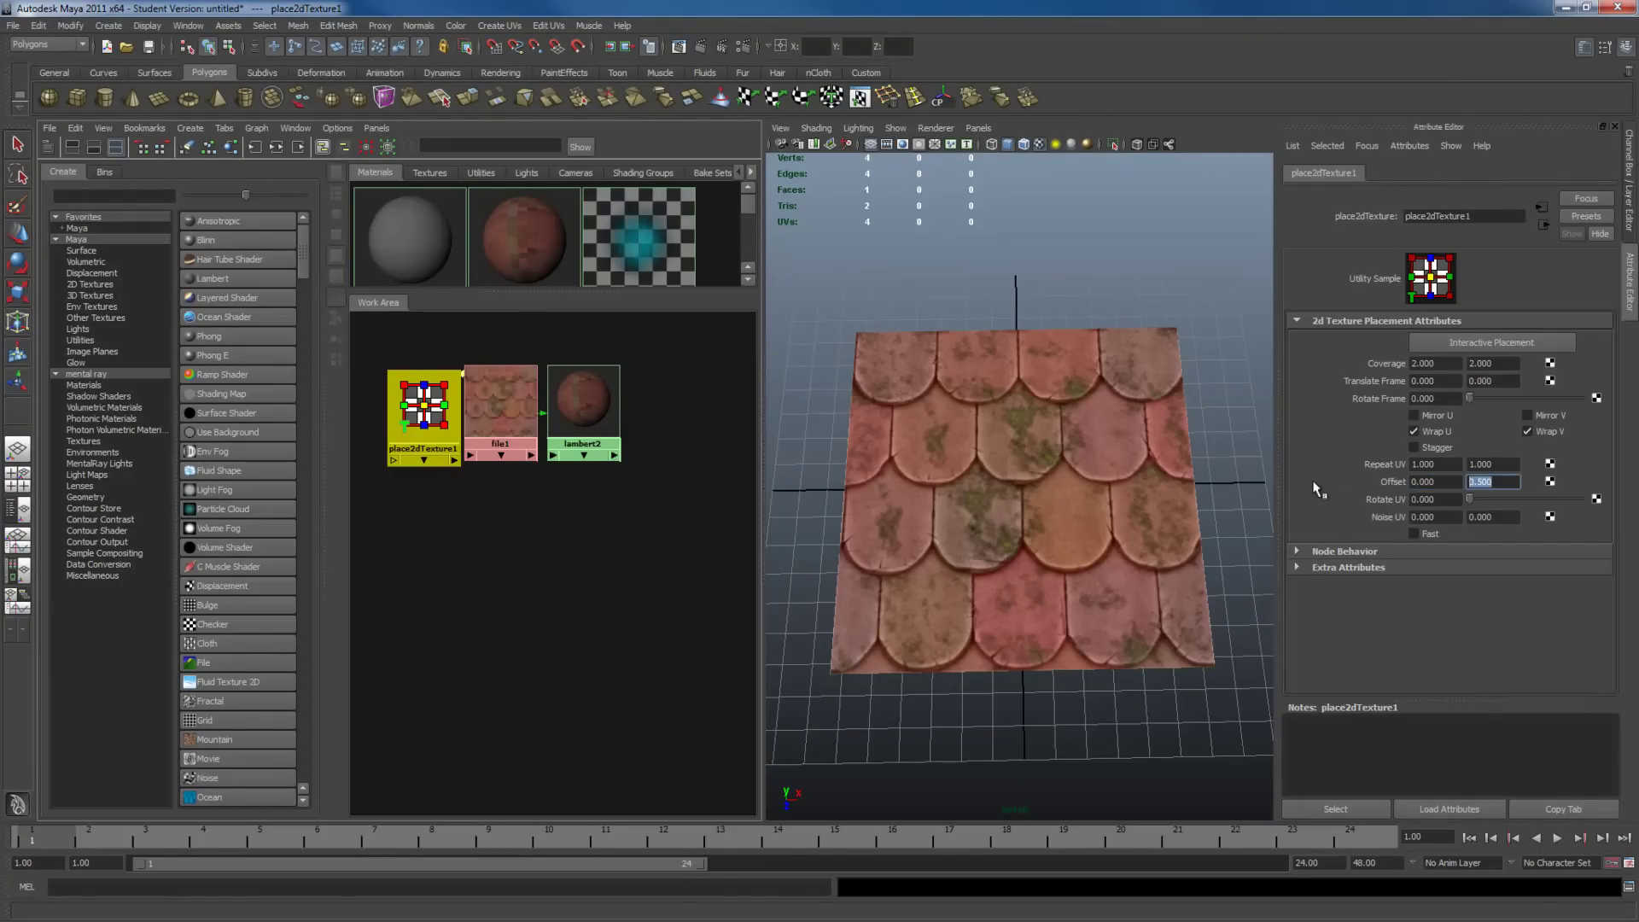
pyautogui.write('0')
pyautogui.press('Return')
# Step: Reset the texture placement's Coverage to 1 in both U and V
pyautogui.click(1418, 365)
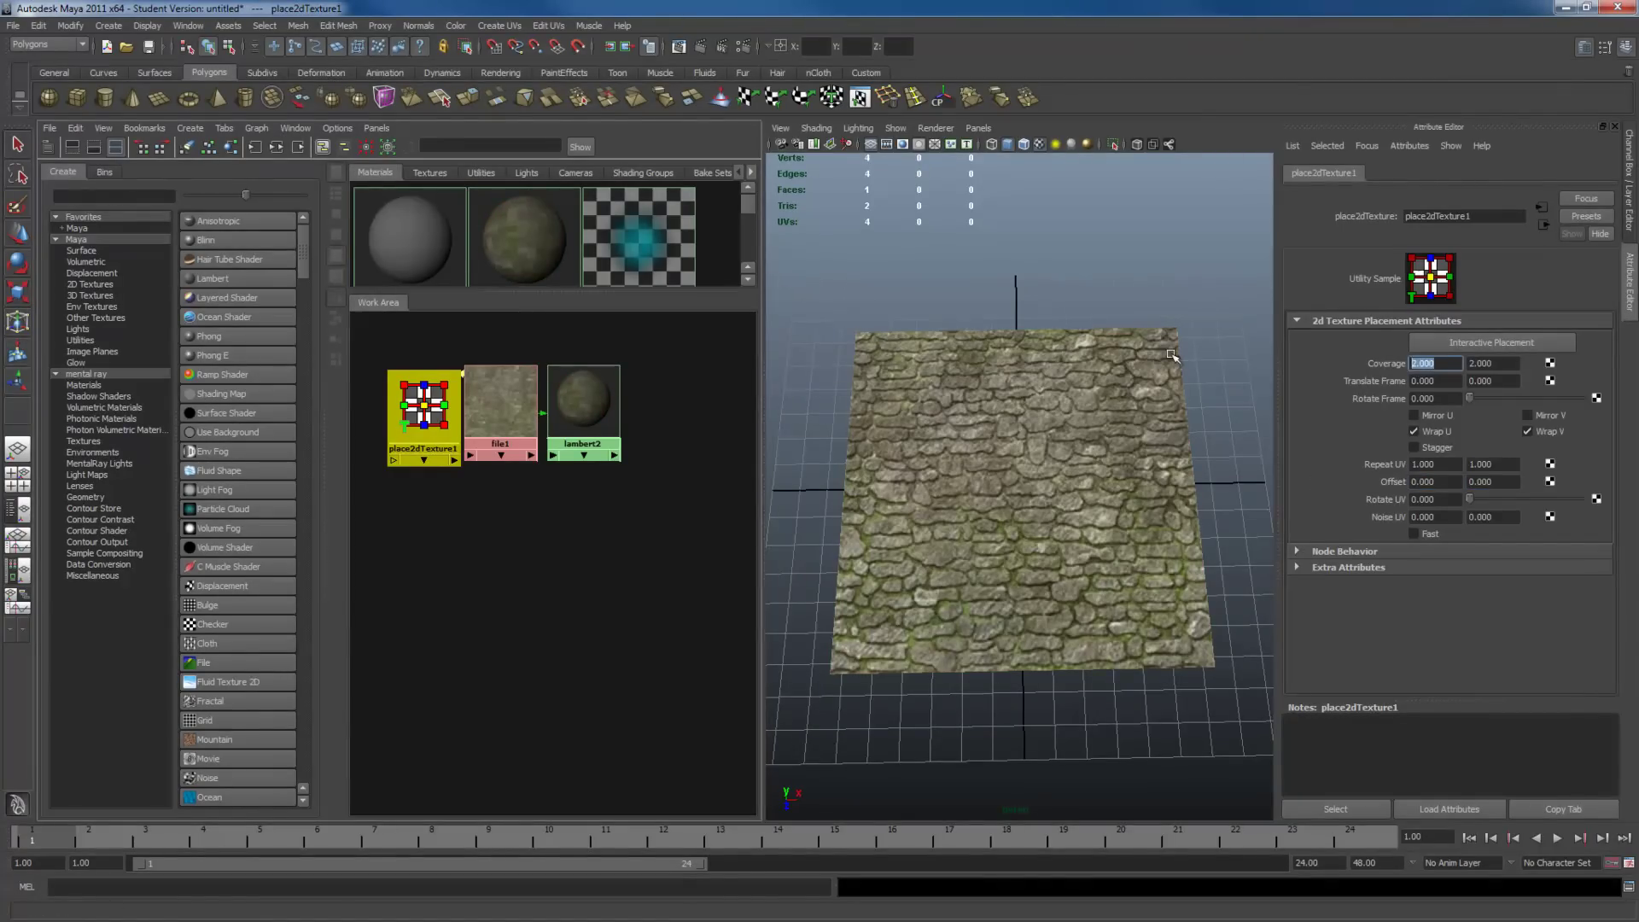
pyautogui.write('1')
pyautogui.press('Tab')
pyautogui.write('1')
pyautogui.press('Return')
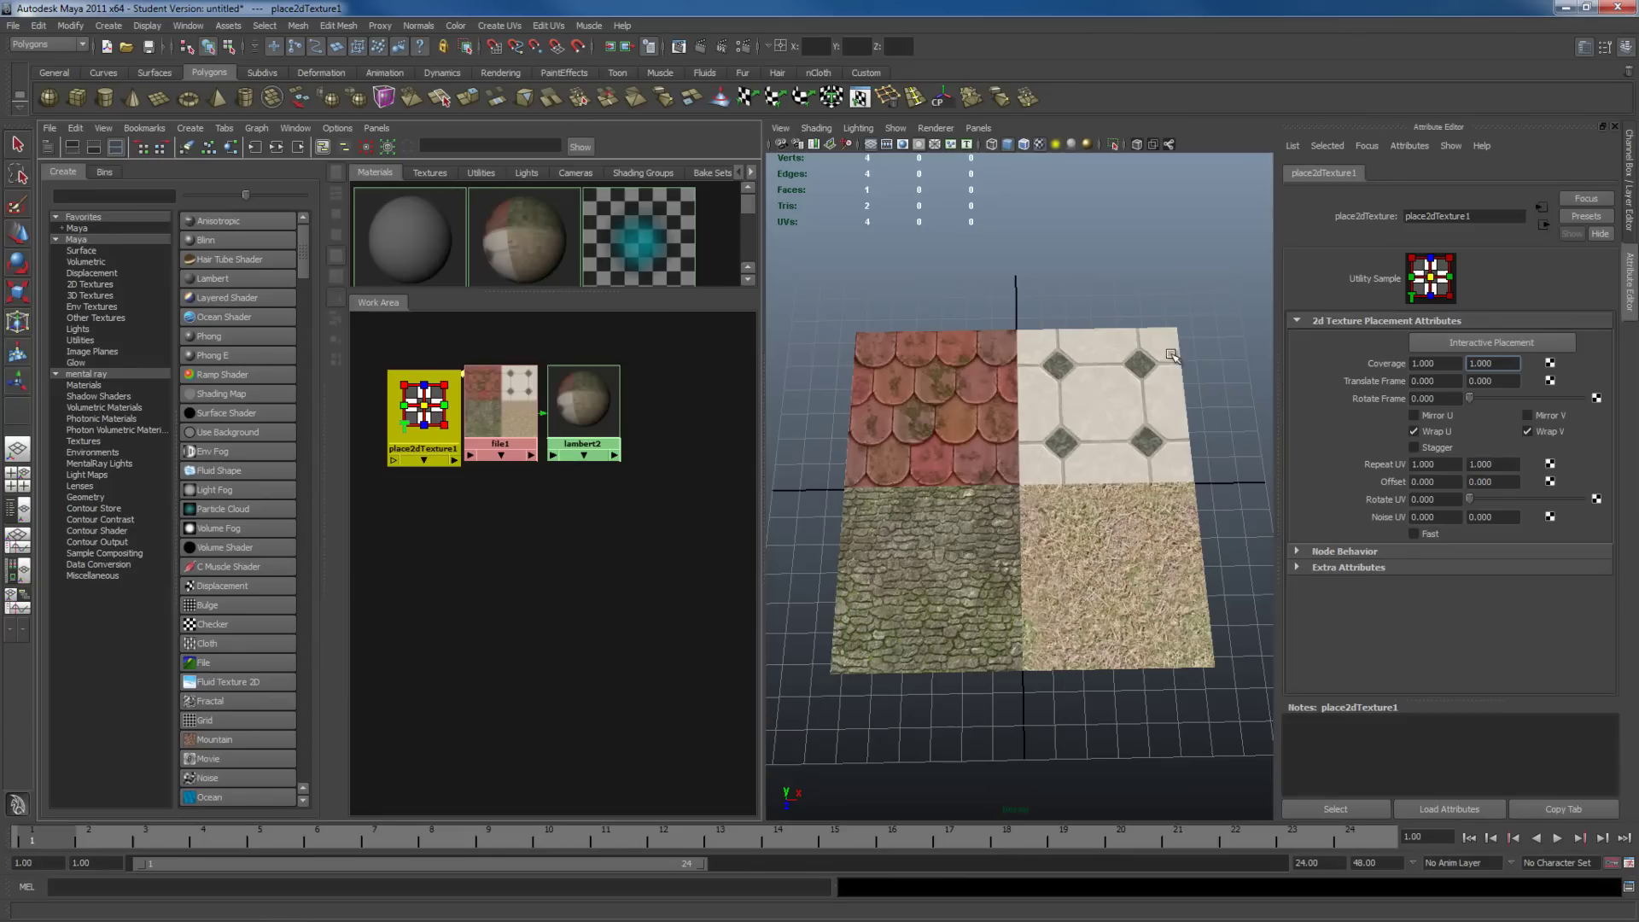
# Step: Set the texture placement's Repeat UV to 0.5 in both U and V
pyautogui.click(1413, 465)
pyautogui.write('.5')
pyautogui.press('Tab')
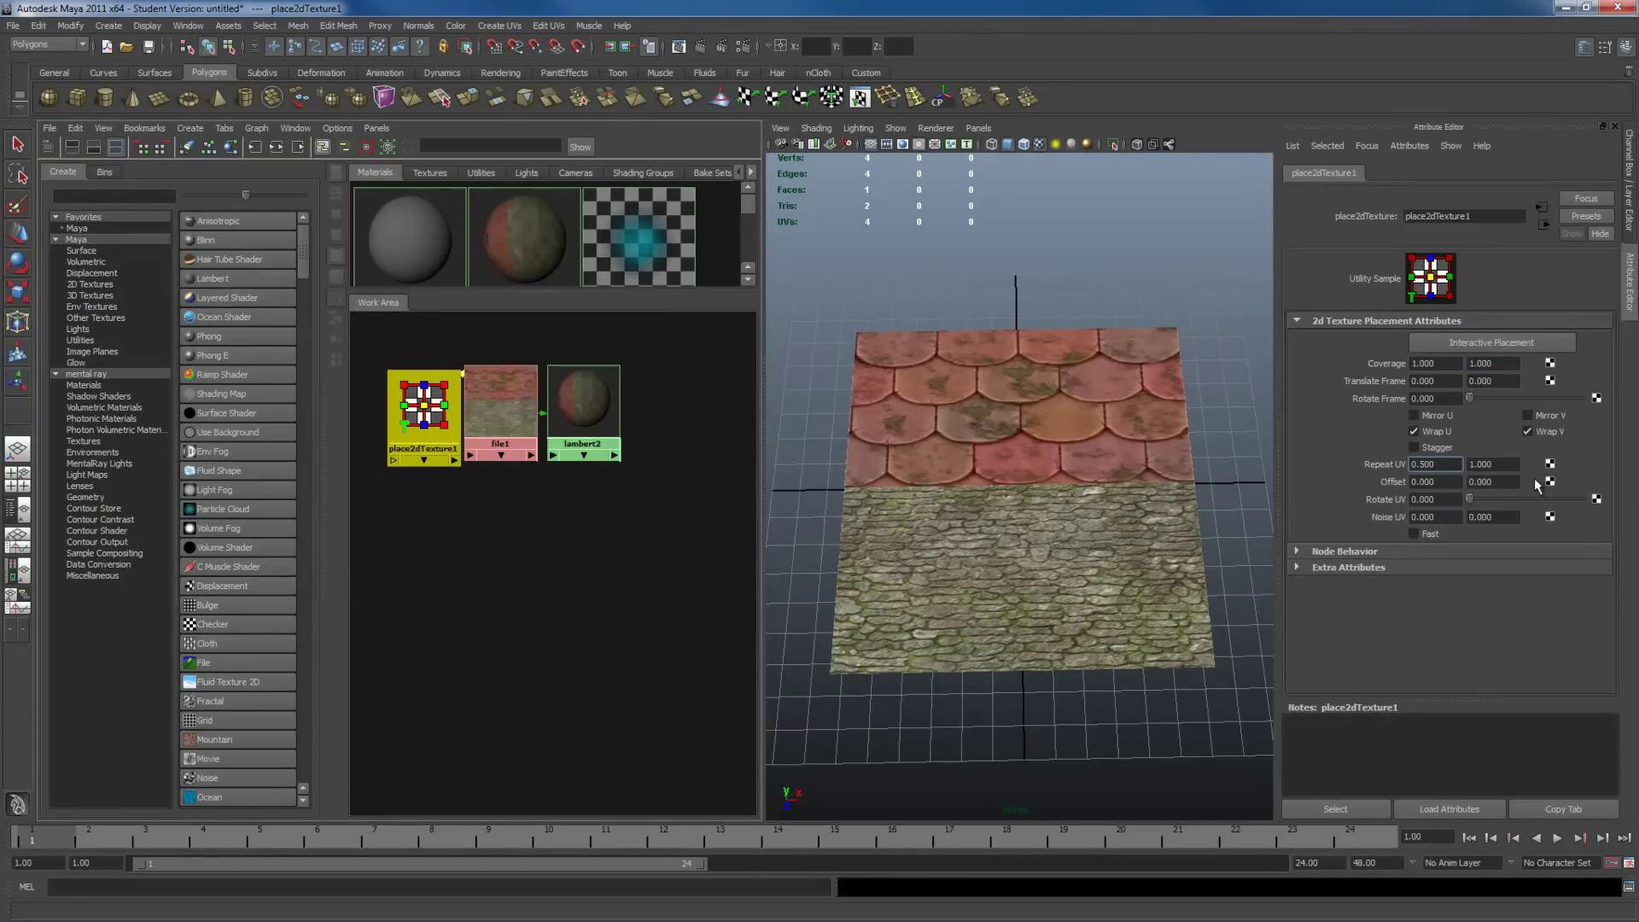
pyautogui.write('.5')
pyautogui.press('Return')
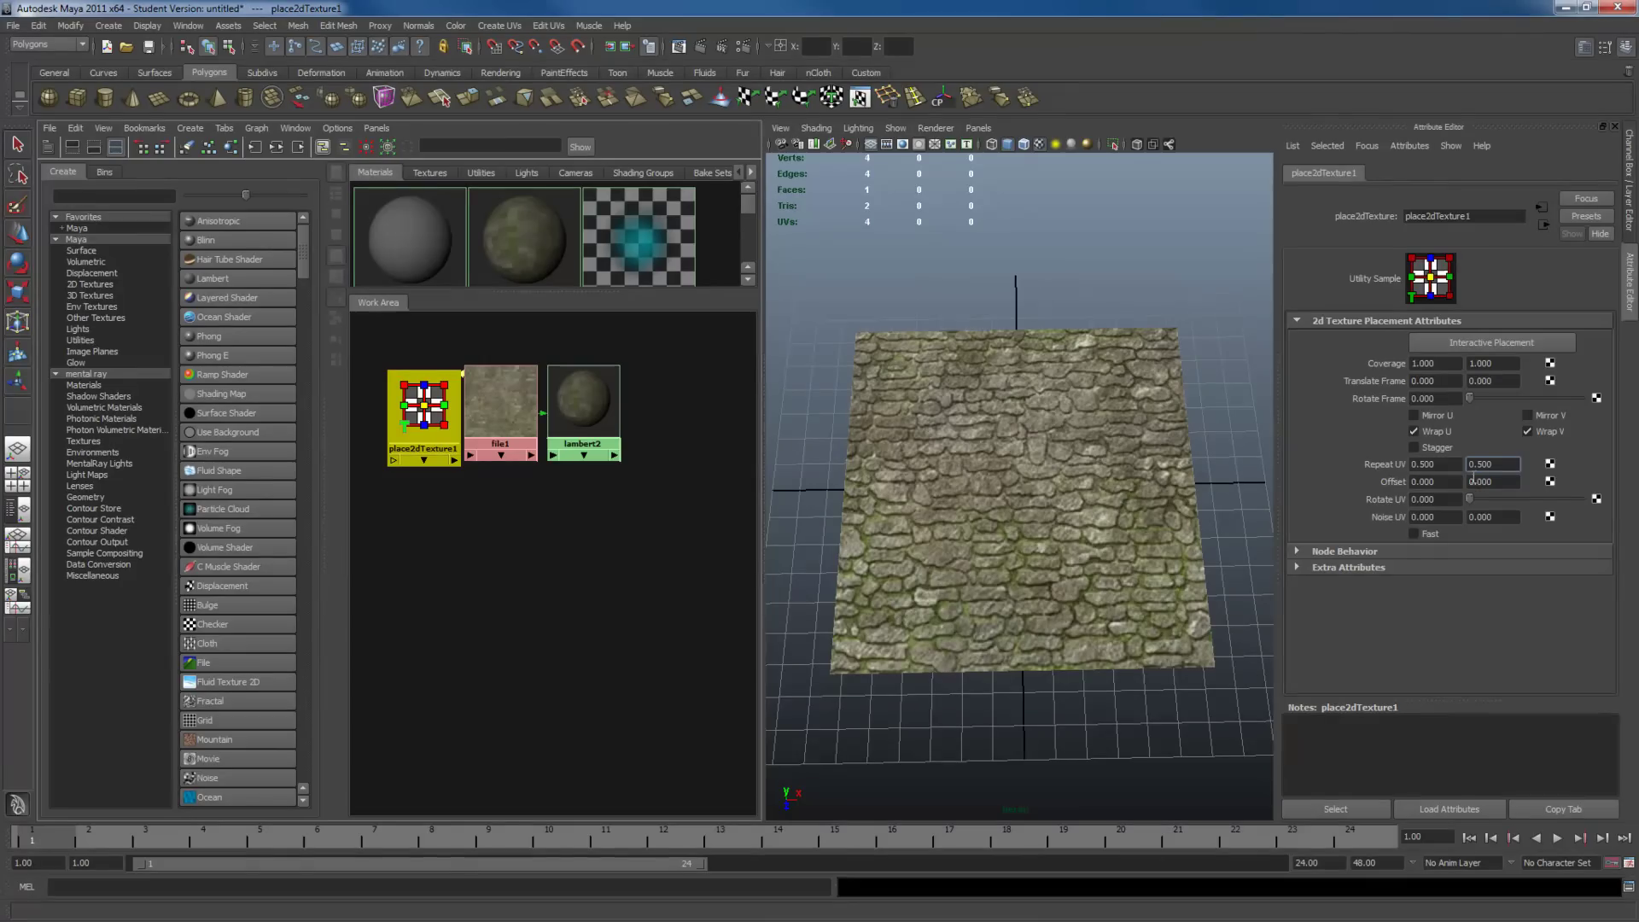
# Step: Set the texture placement's Offset V to 0.5 so the red roof tiles fill the plane
pyautogui.click(1474, 481)
pyautogui.write('.5')
pyautogui.press('Return')
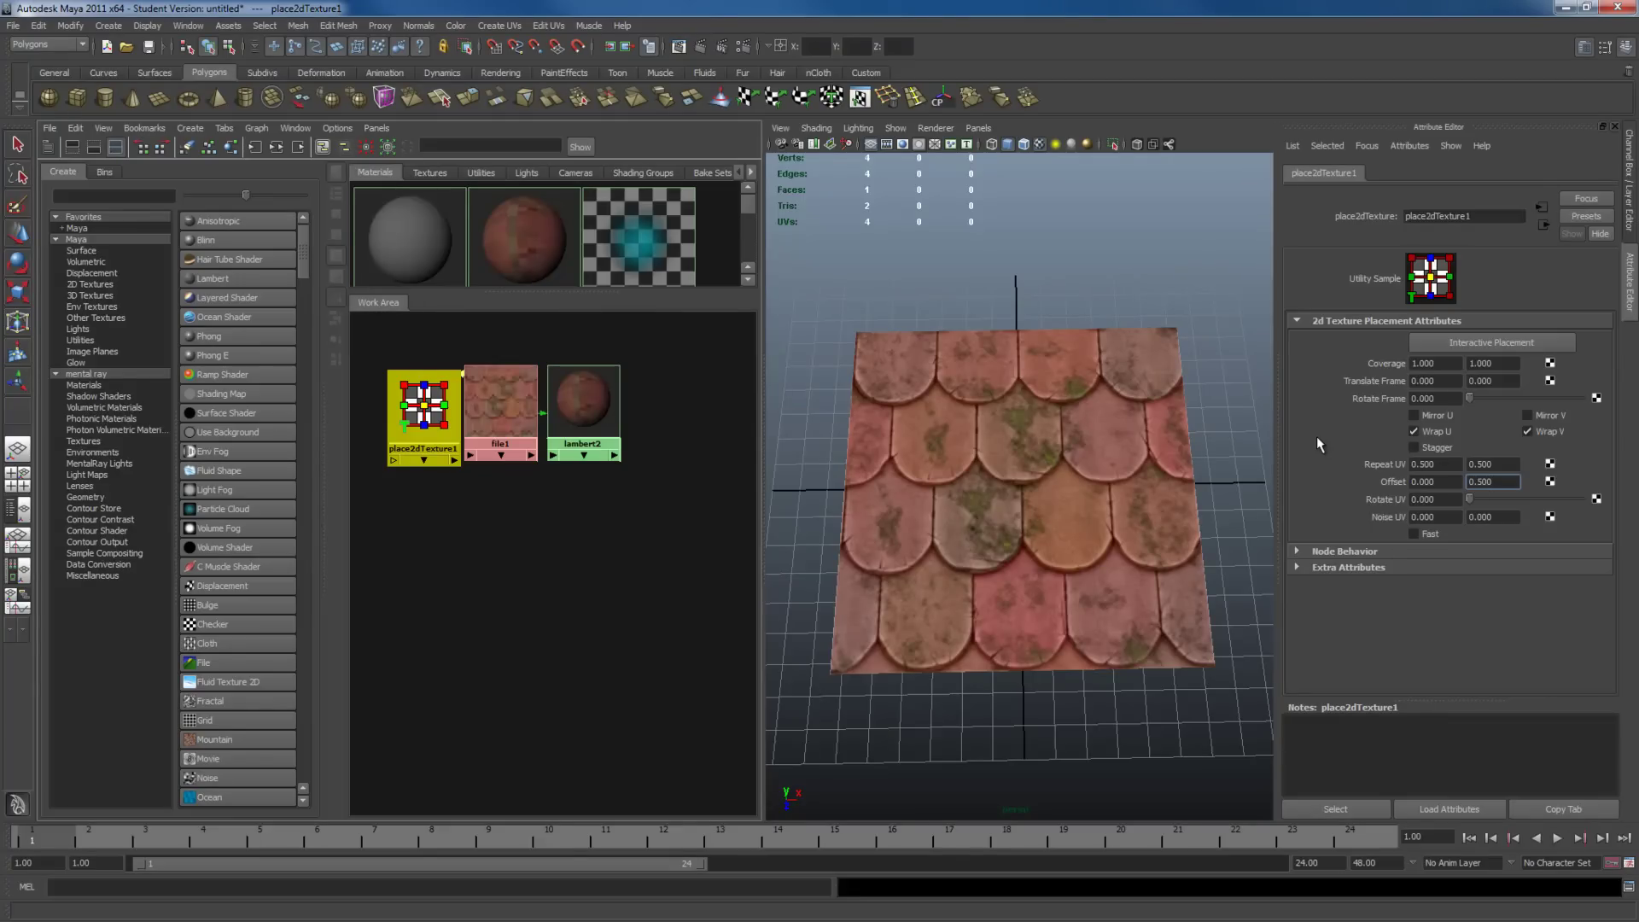
# Step: Turn off Wrap U and Wrap V for the texture placement and enable high-quality rendering in the viewport
pyautogui.click(1413, 432)
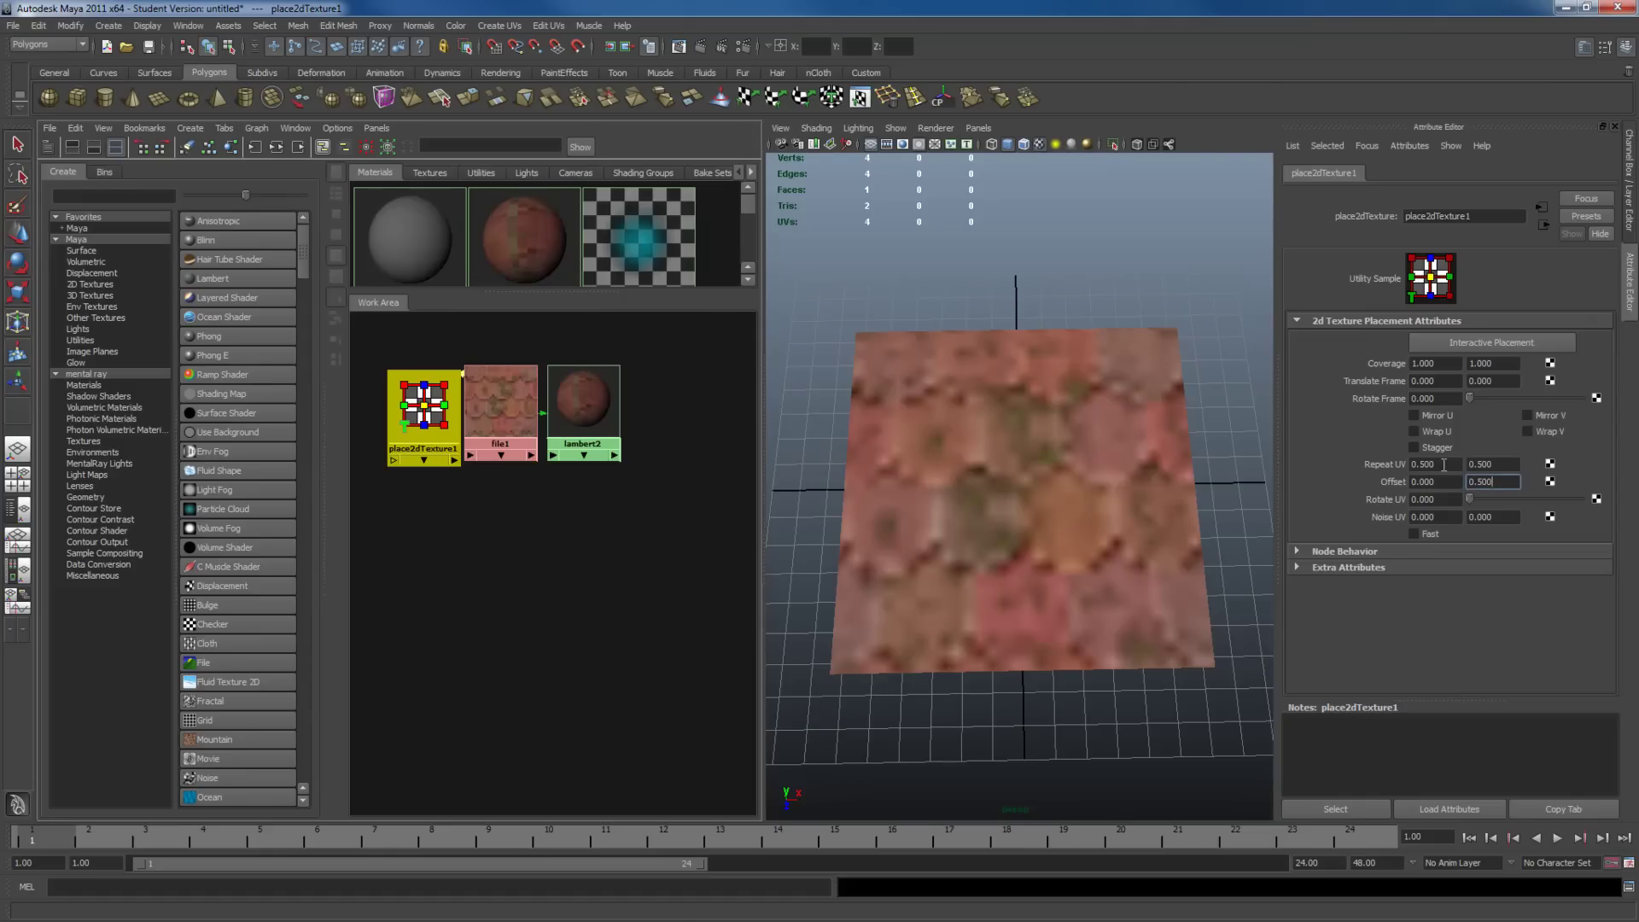
pyautogui.click(1085, 146)
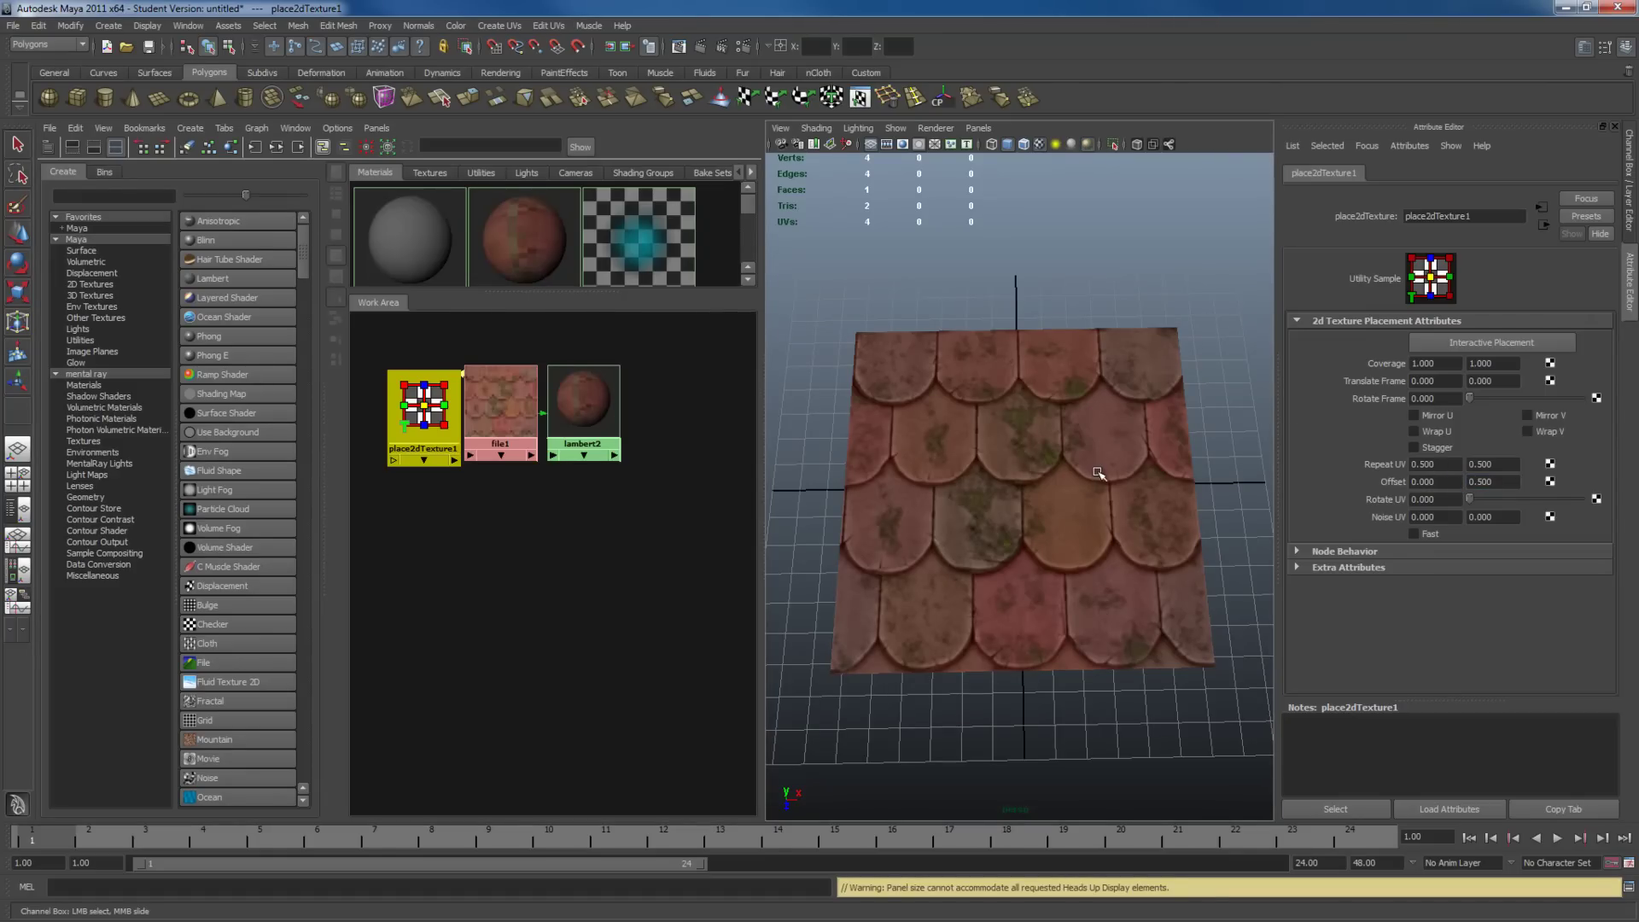
pyautogui.keyDown('alt'); pyautogui.moveTo(1046, 510); pyautogui.dragTo(982, 522); pyautogui.keyUp('alt')
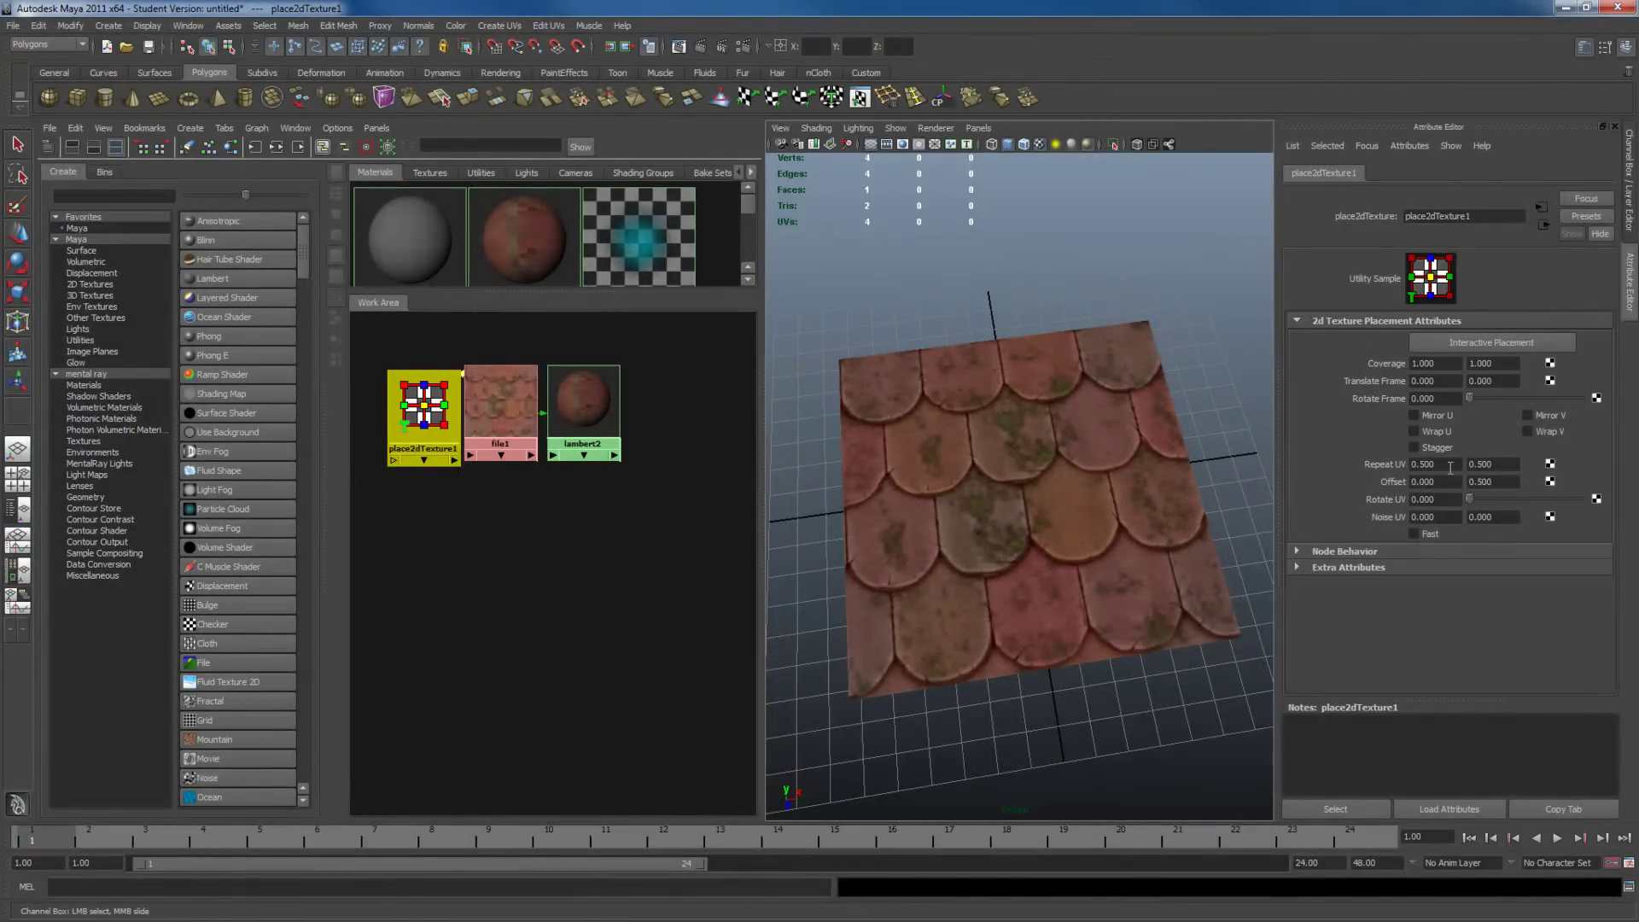
# Step: Try a Repeat U of 2 on the texture placement, and restore it to 0.5
pyautogui.moveTo(1449, 468); pyautogui.dragTo(1345, 461)
pyautogui.write('2')
pyautogui.press('Return')
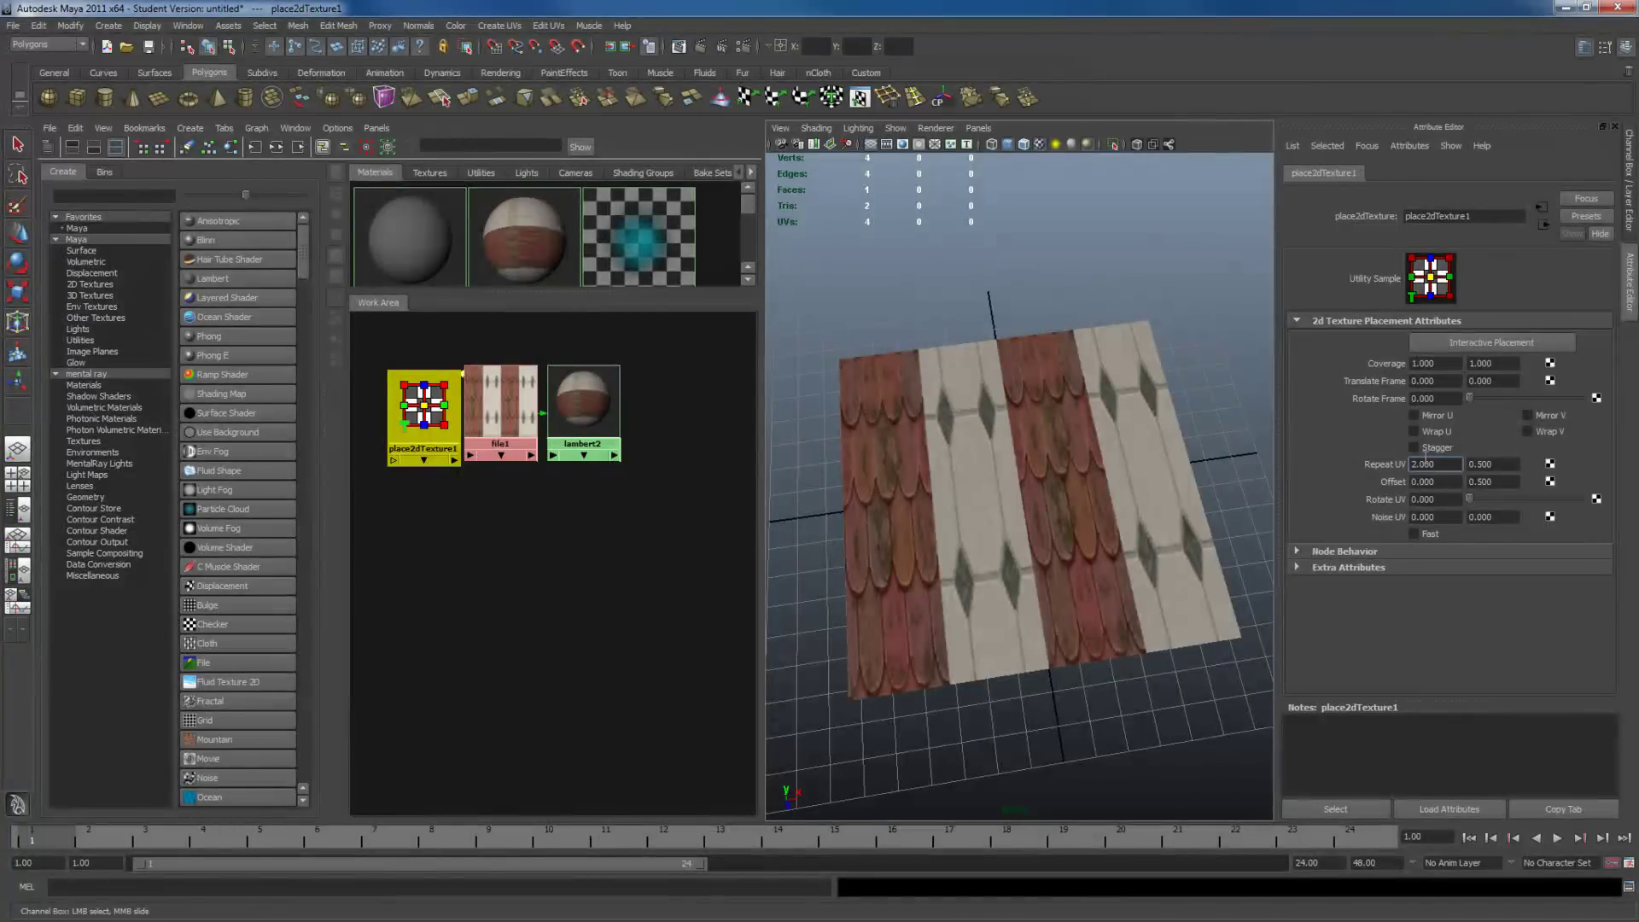
pyautogui.moveTo(1439, 465); pyautogui.dragTo(1231, 454)
pyautogui.write('.5')
pyautogui.press('Return')
# Step: Show the plane's UVs in the UV Texture Editor and turn off high-quality rendering in the viewport
pyautogui.click(1156, 468)
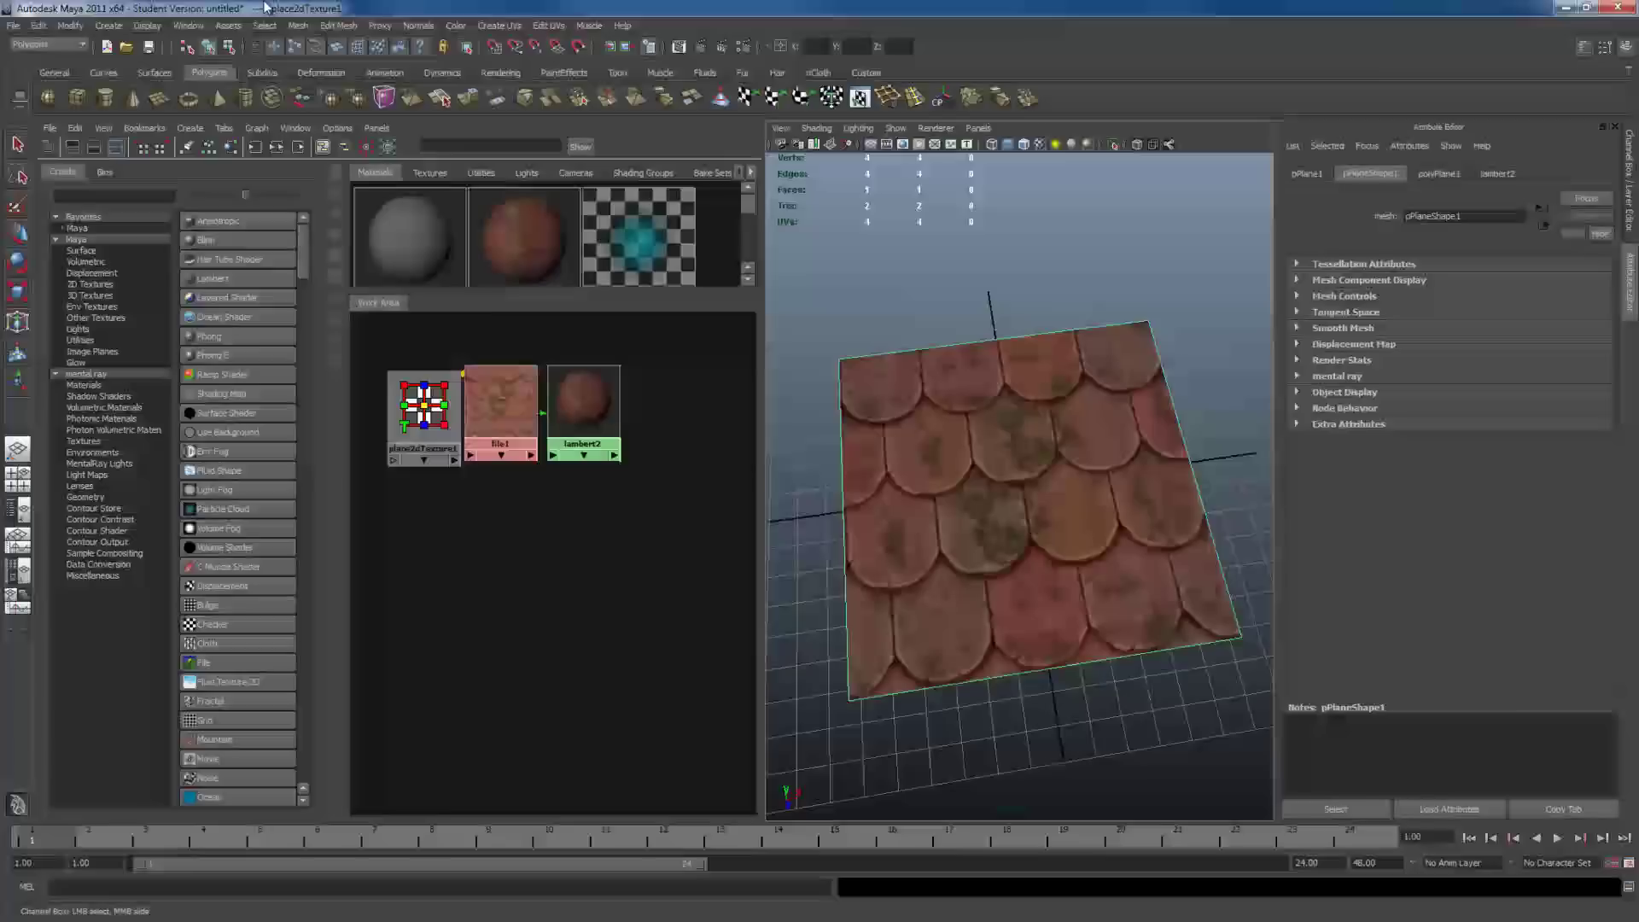
pyautogui.click(203, 25)
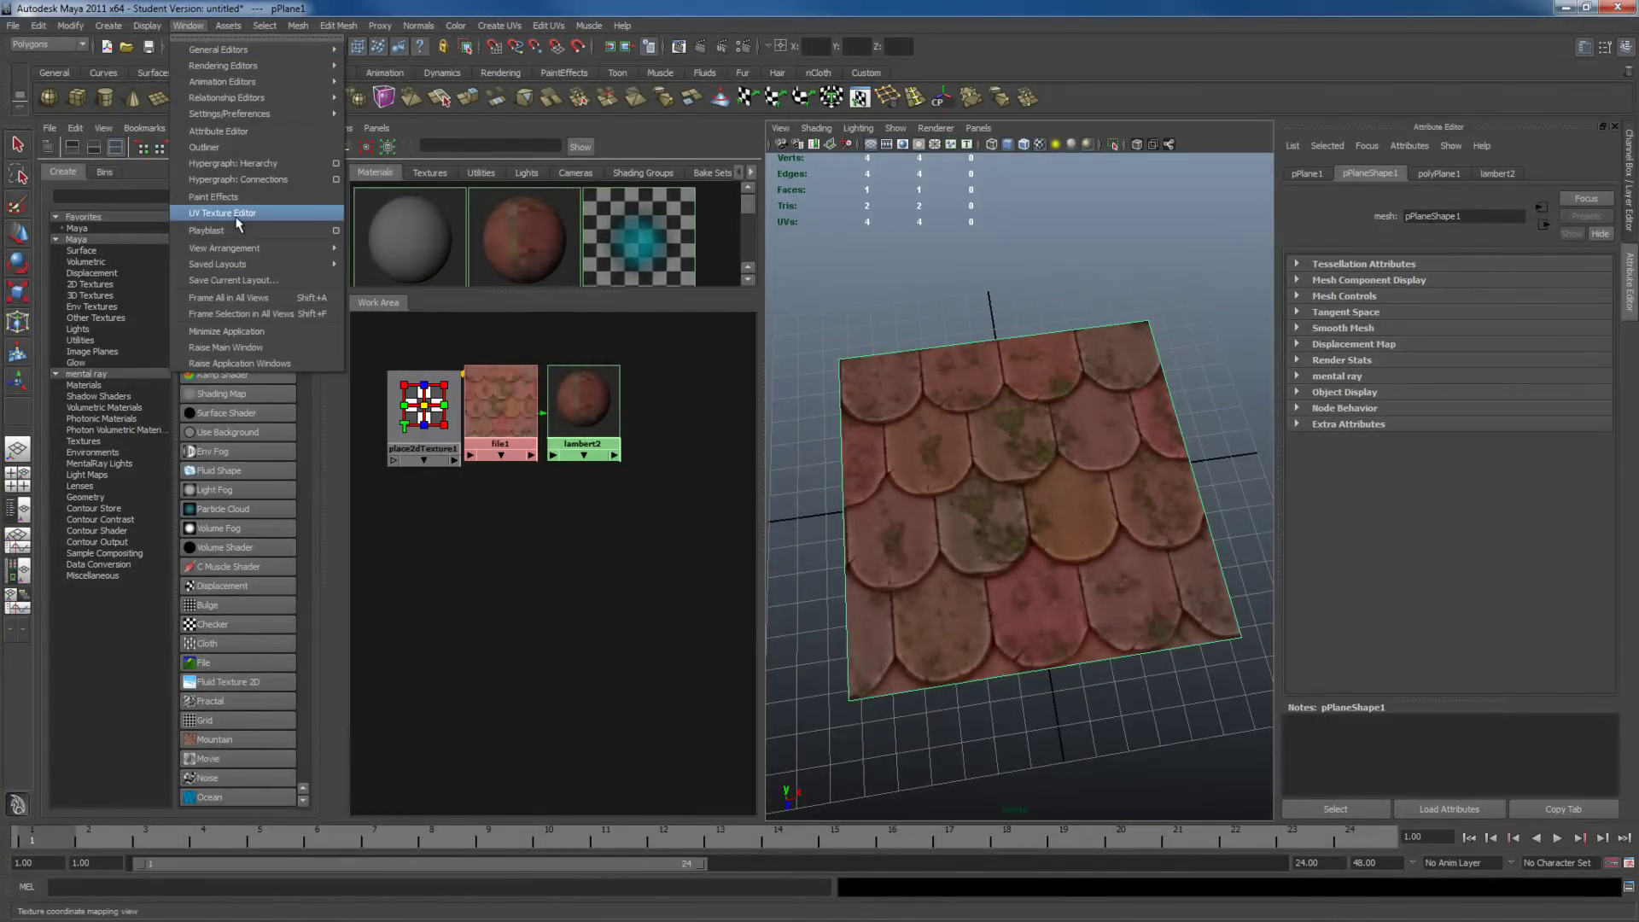
pyautogui.click(222, 213)
pyautogui.press('a')
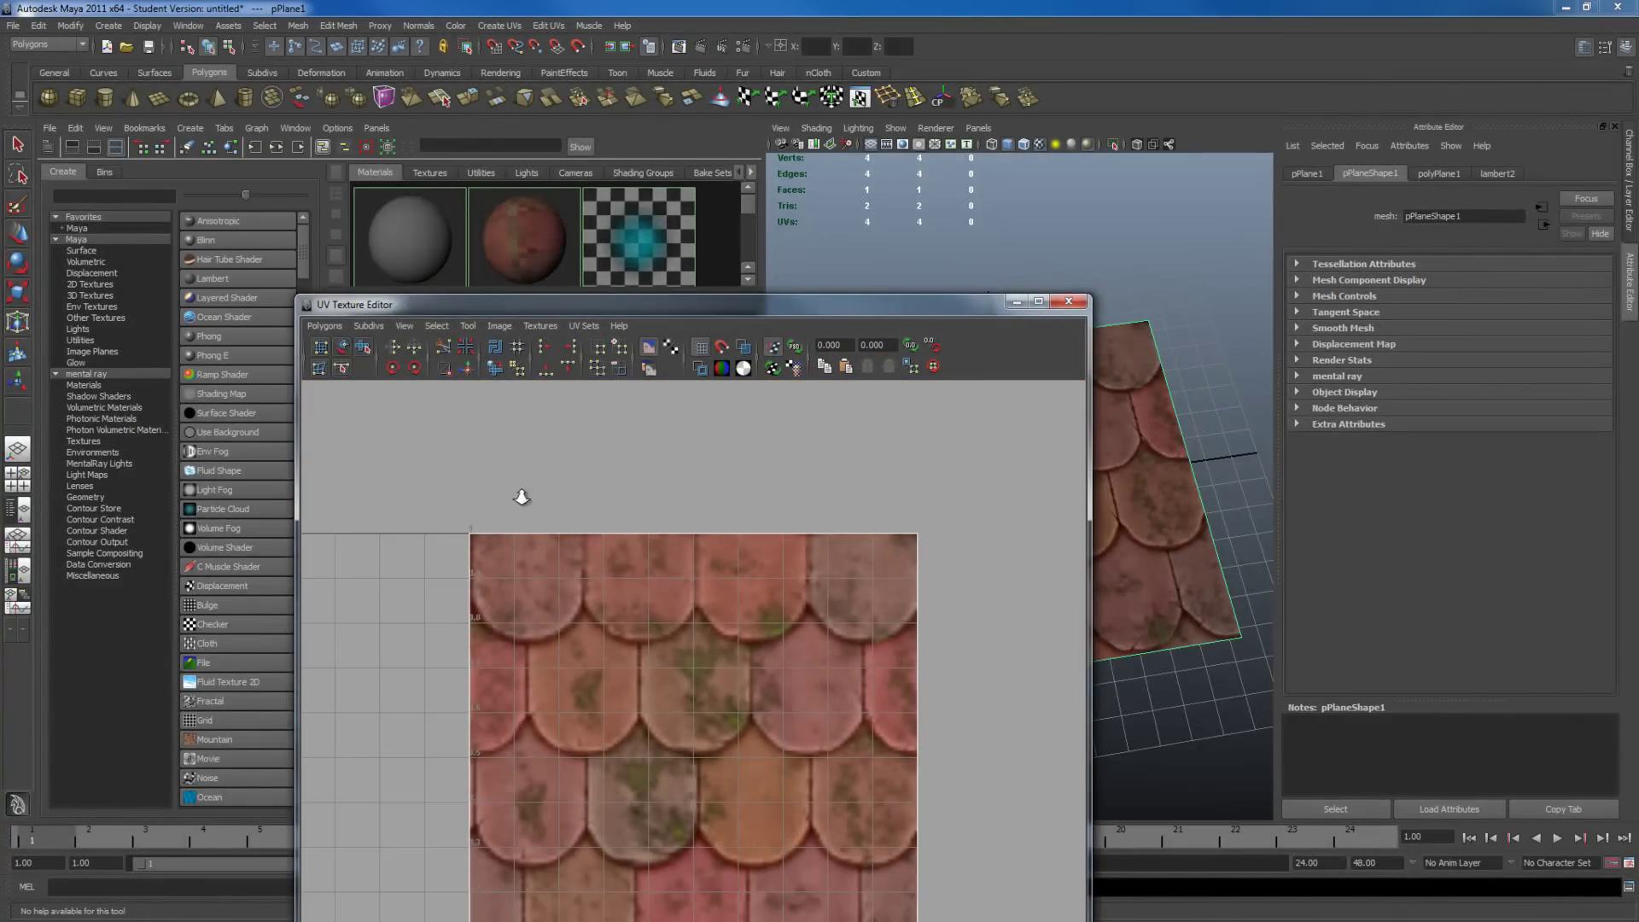
pyautogui.click(1093, 142)
pyautogui.moveTo(784, 301); pyautogui.dragTo(602, 131)
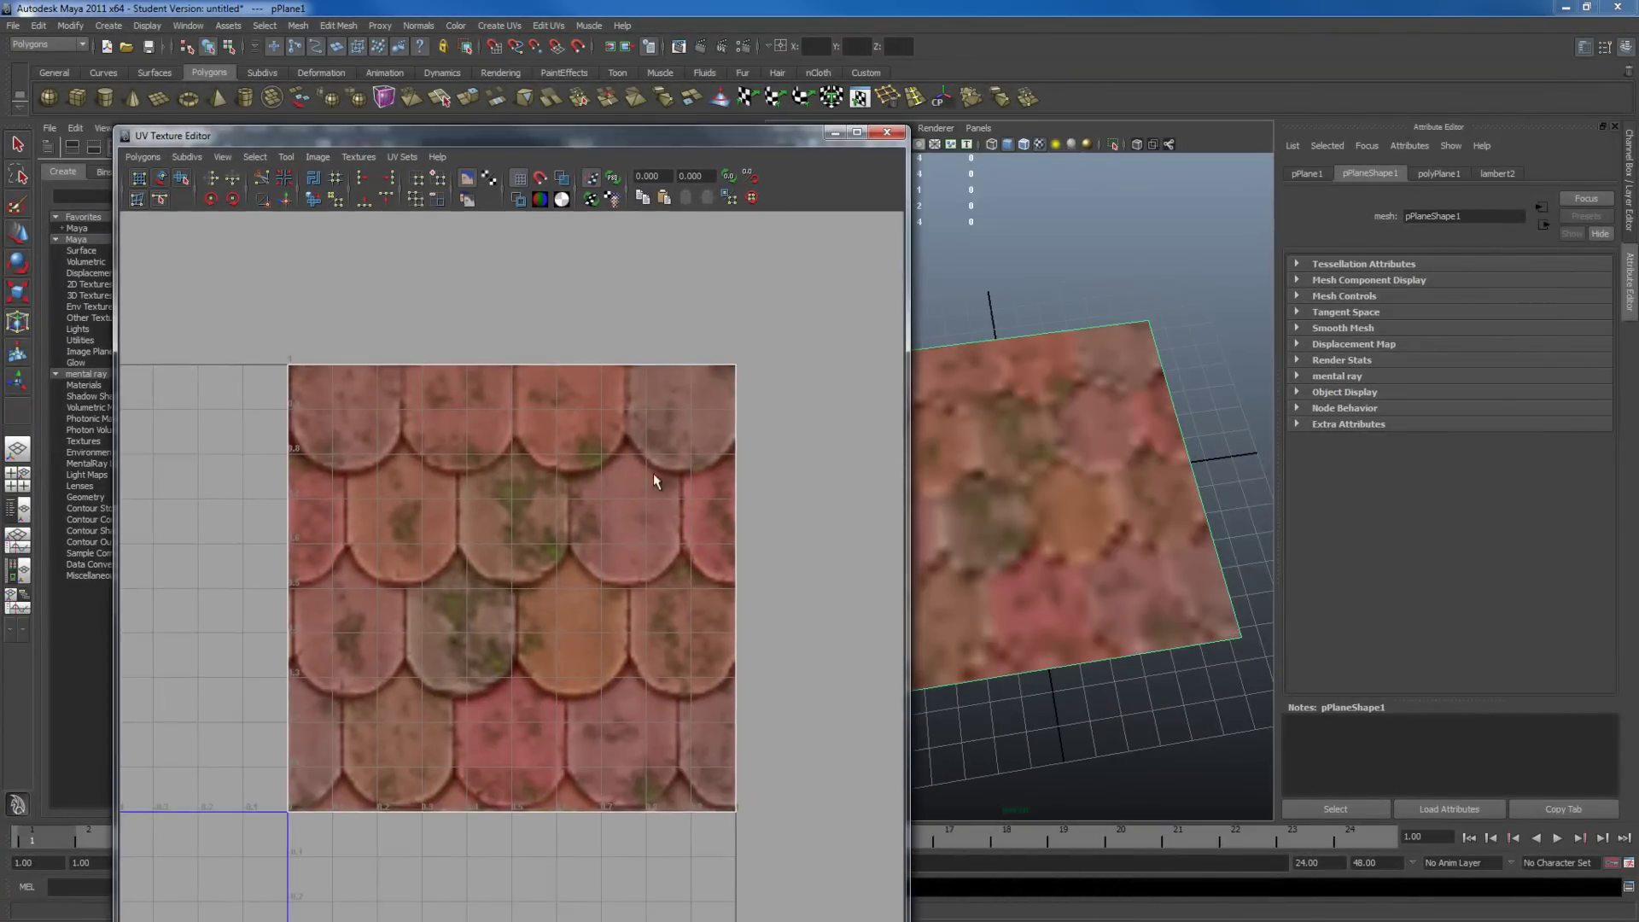
# Step: Scale all of the plane's UVs up well beyond the texture square so the roof tiles repeat across the plane
pyautogui.keyDown('alt'); pyautogui.moveTo(653, 473); pyautogui.dragTo(638, 395, button='right'); pyautogui.keyUp('alt')
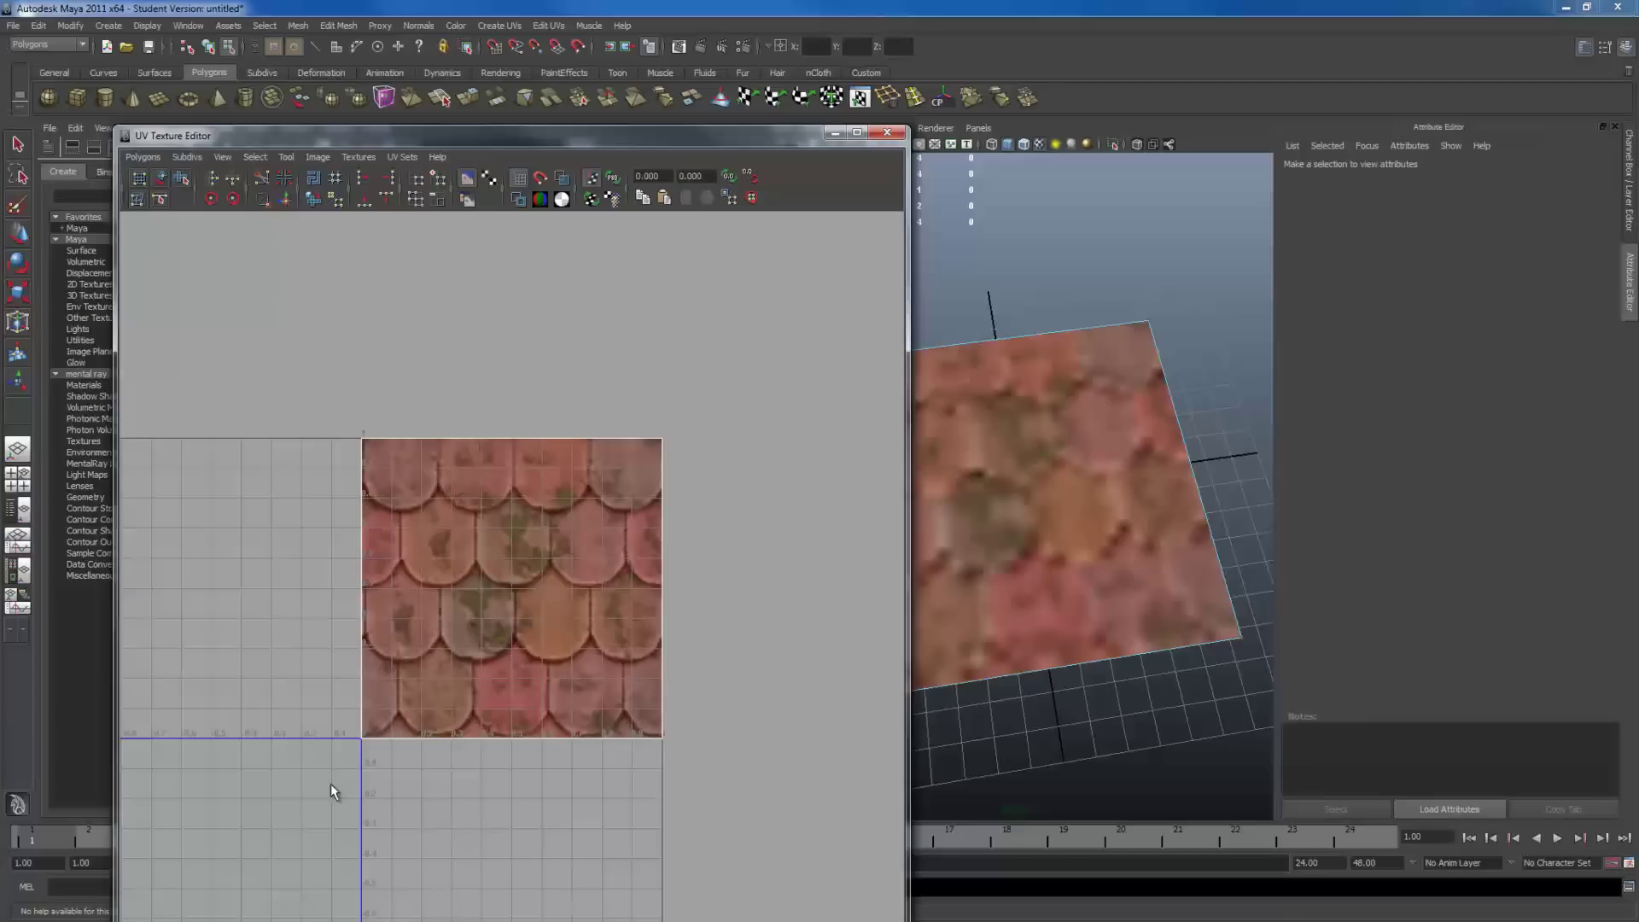
pyautogui.press('q')
pyautogui.moveTo(740, 787); pyautogui.dragTo(739, 787)
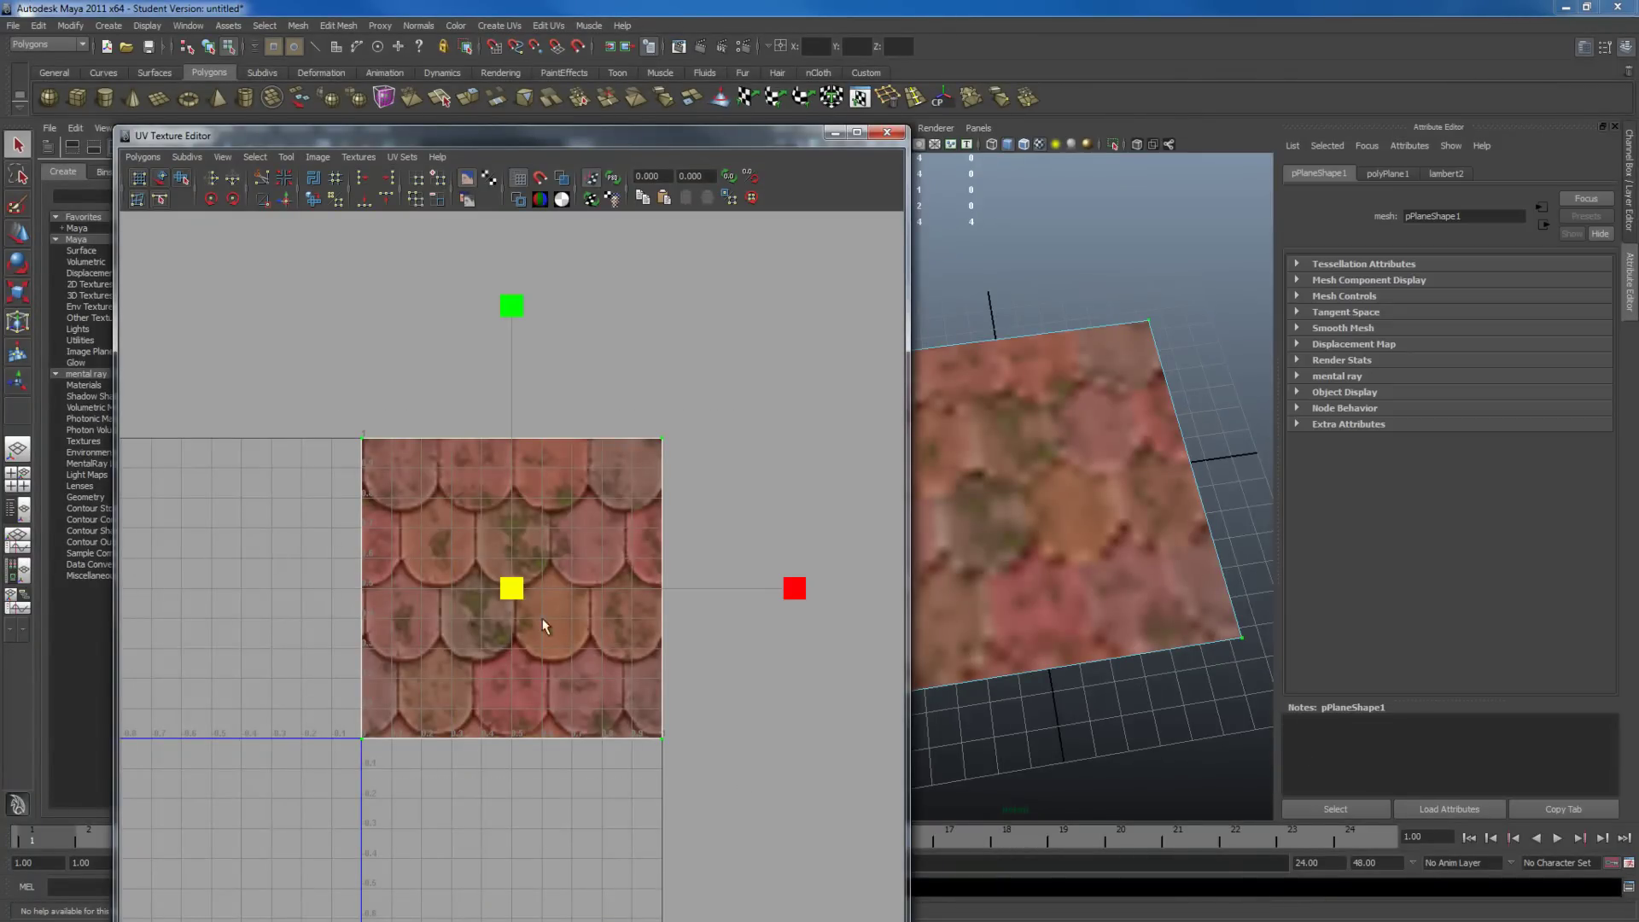
pyautogui.scroll(-2, 325, 567)
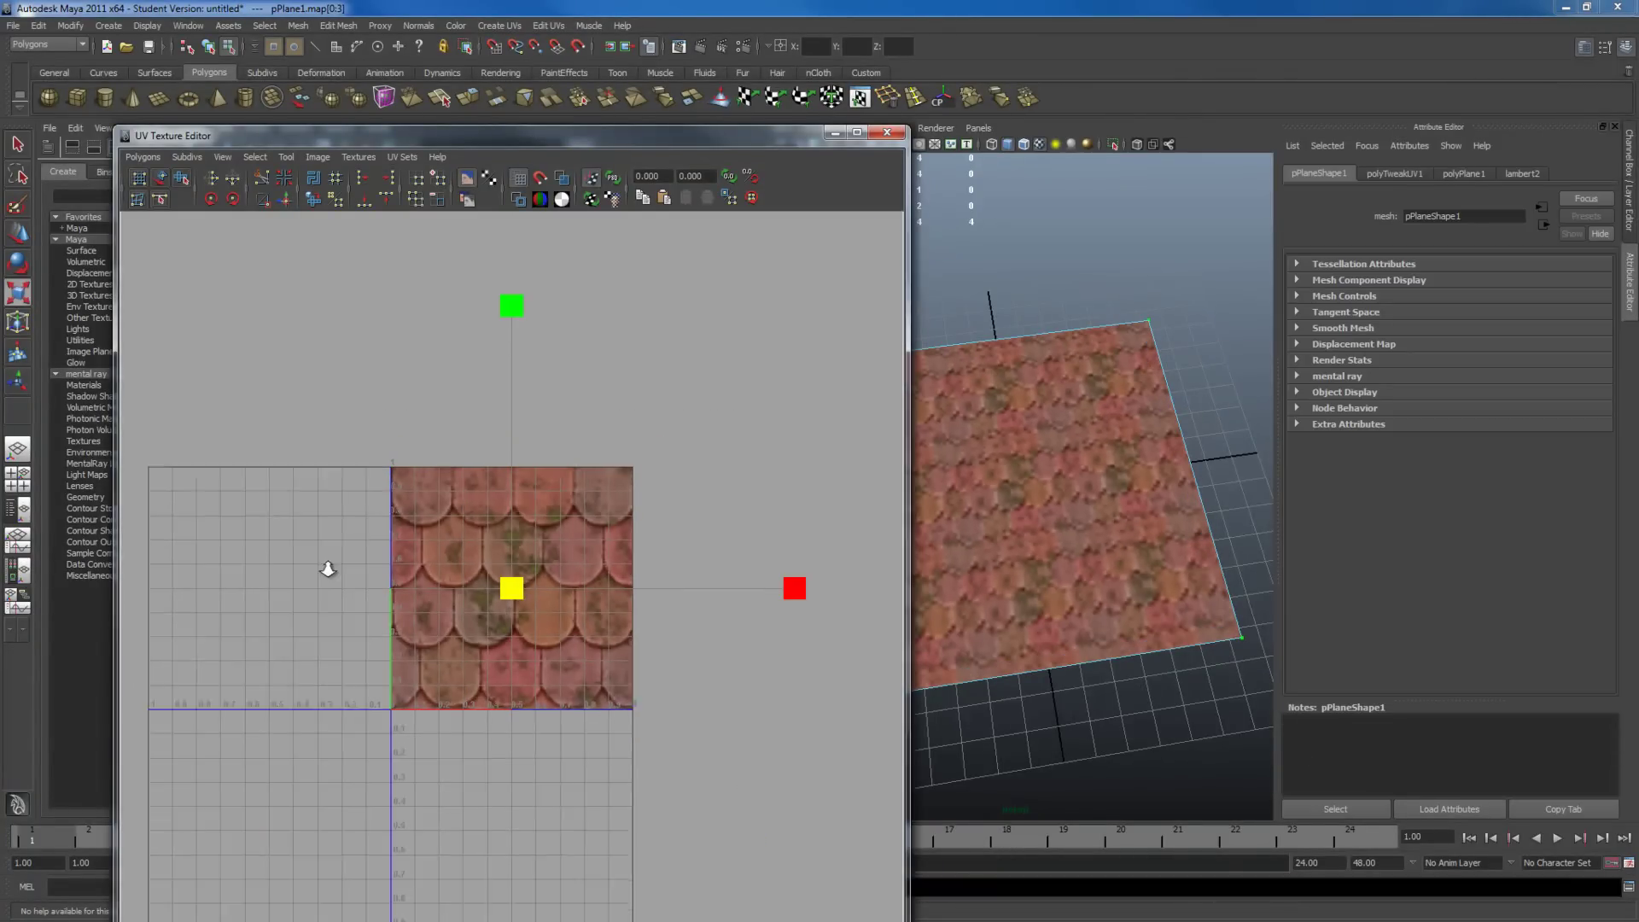
pyautogui.keyDown('alt'); pyautogui.moveTo(1067, 445); pyautogui.dragTo(1163, 399, button='middle'); pyautogui.keyUp('alt')
pyautogui.keyDown('alt'); pyautogui.moveTo(1120, 469); pyautogui.dragTo(1061, 487); pyautogui.keyUp('alt')
pyautogui.moveTo(522, 589); pyautogui.dragTo(577, 557)
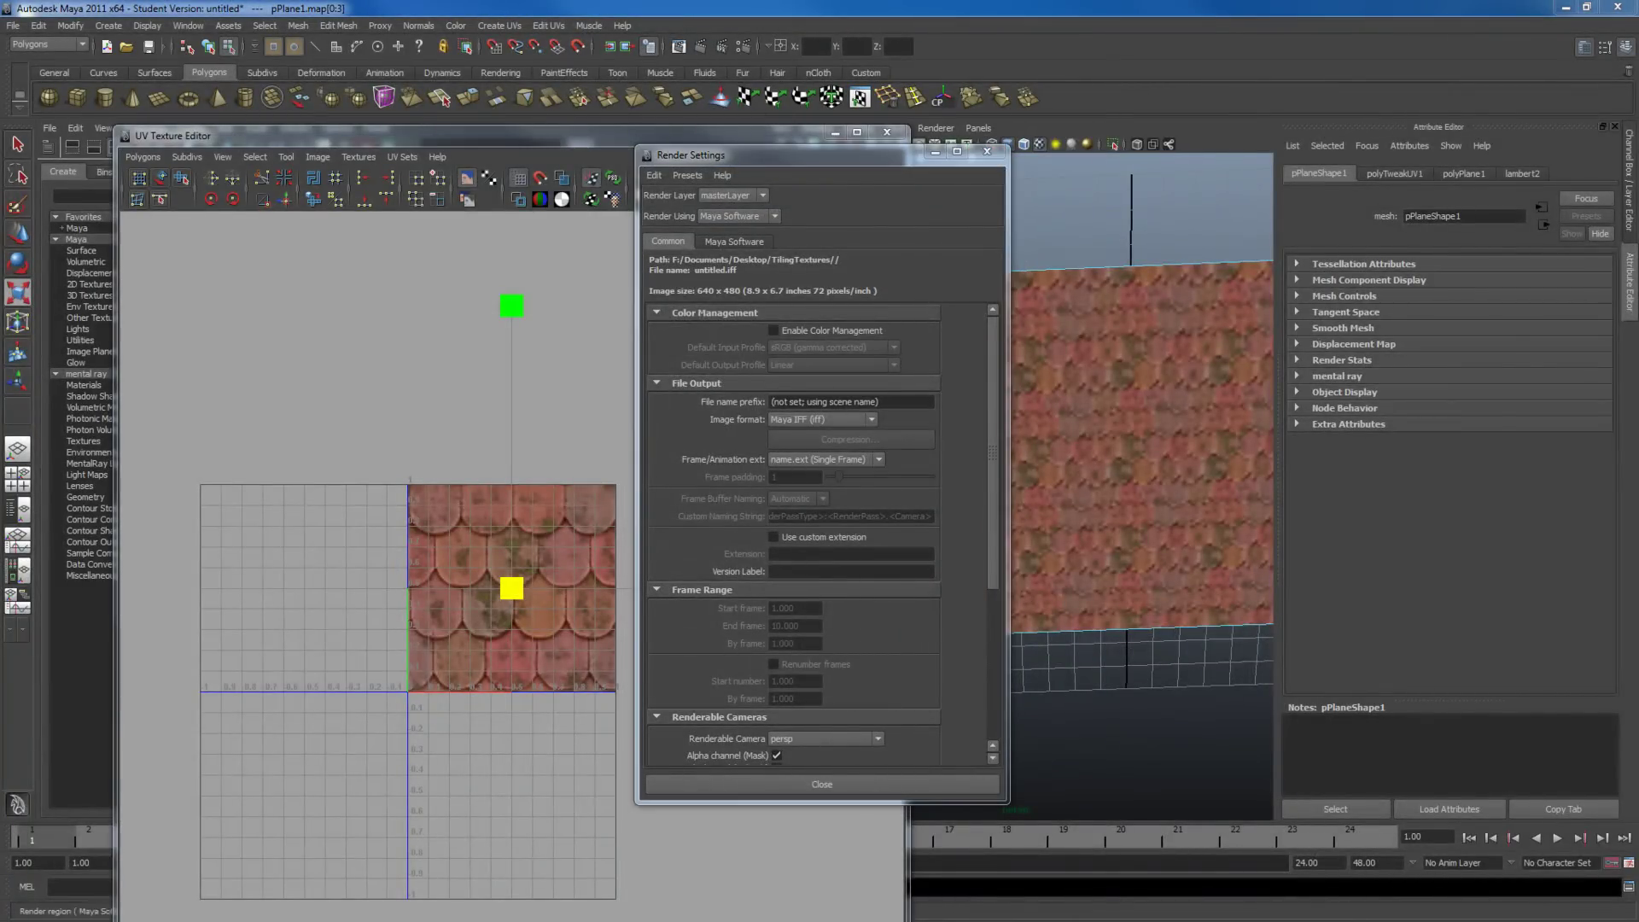
# Step: Render the plane from the perspective view, and close the Render View, Render Settings and UV Texture Editor
pyautogui.click(700, 46)
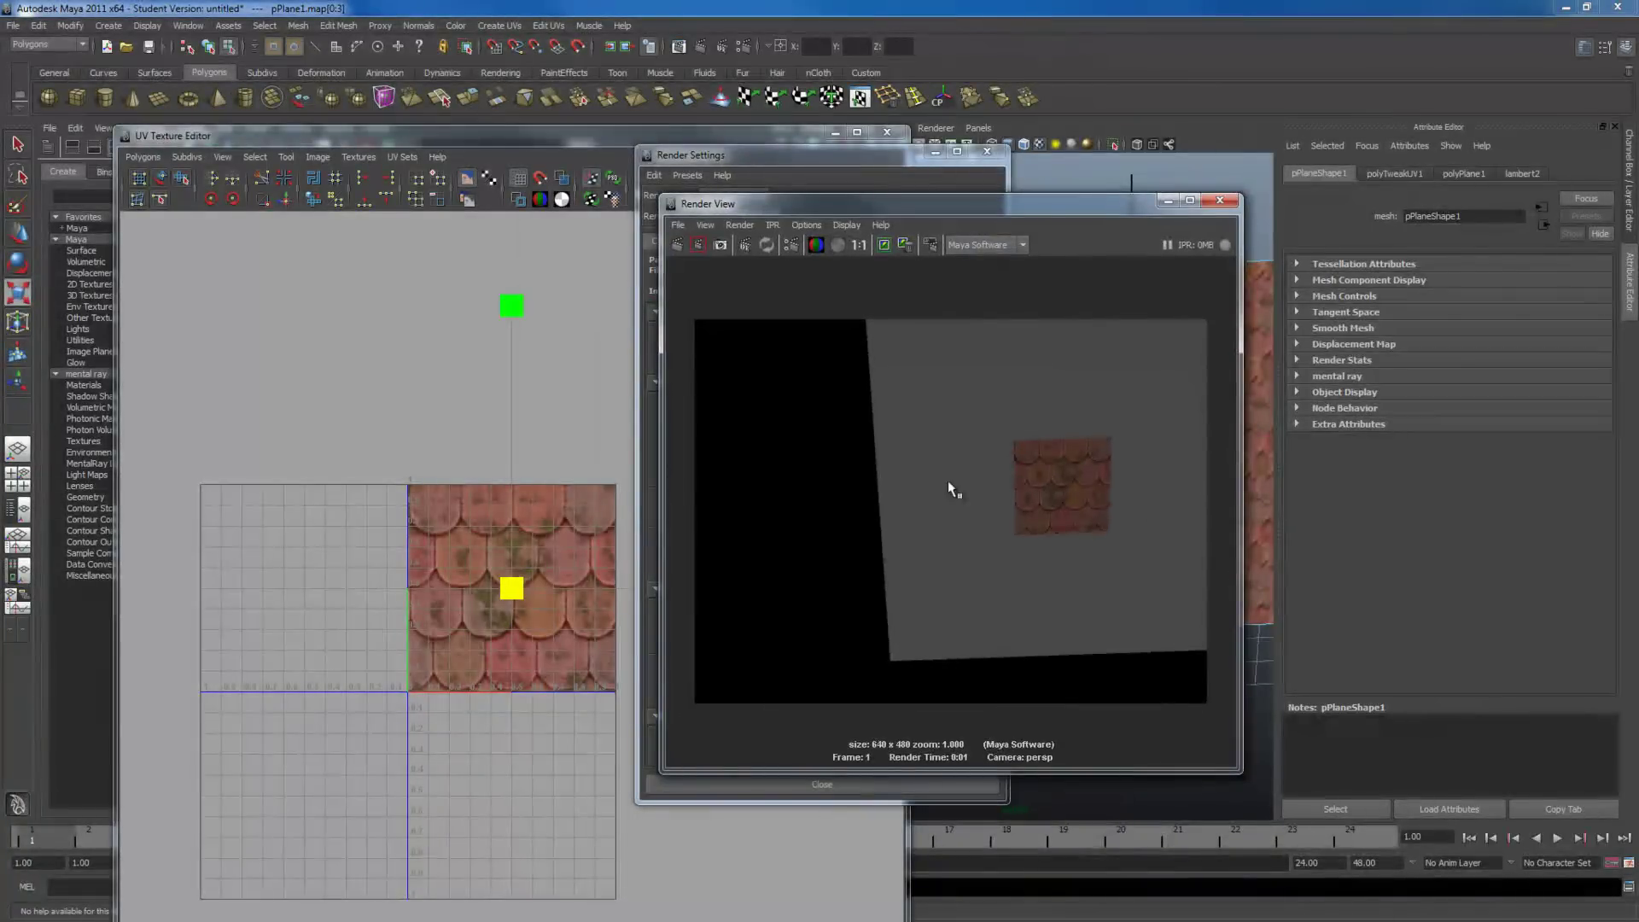
pyautogui.moveTo(1077, 205); pyautogui.dragTo(793, 102)
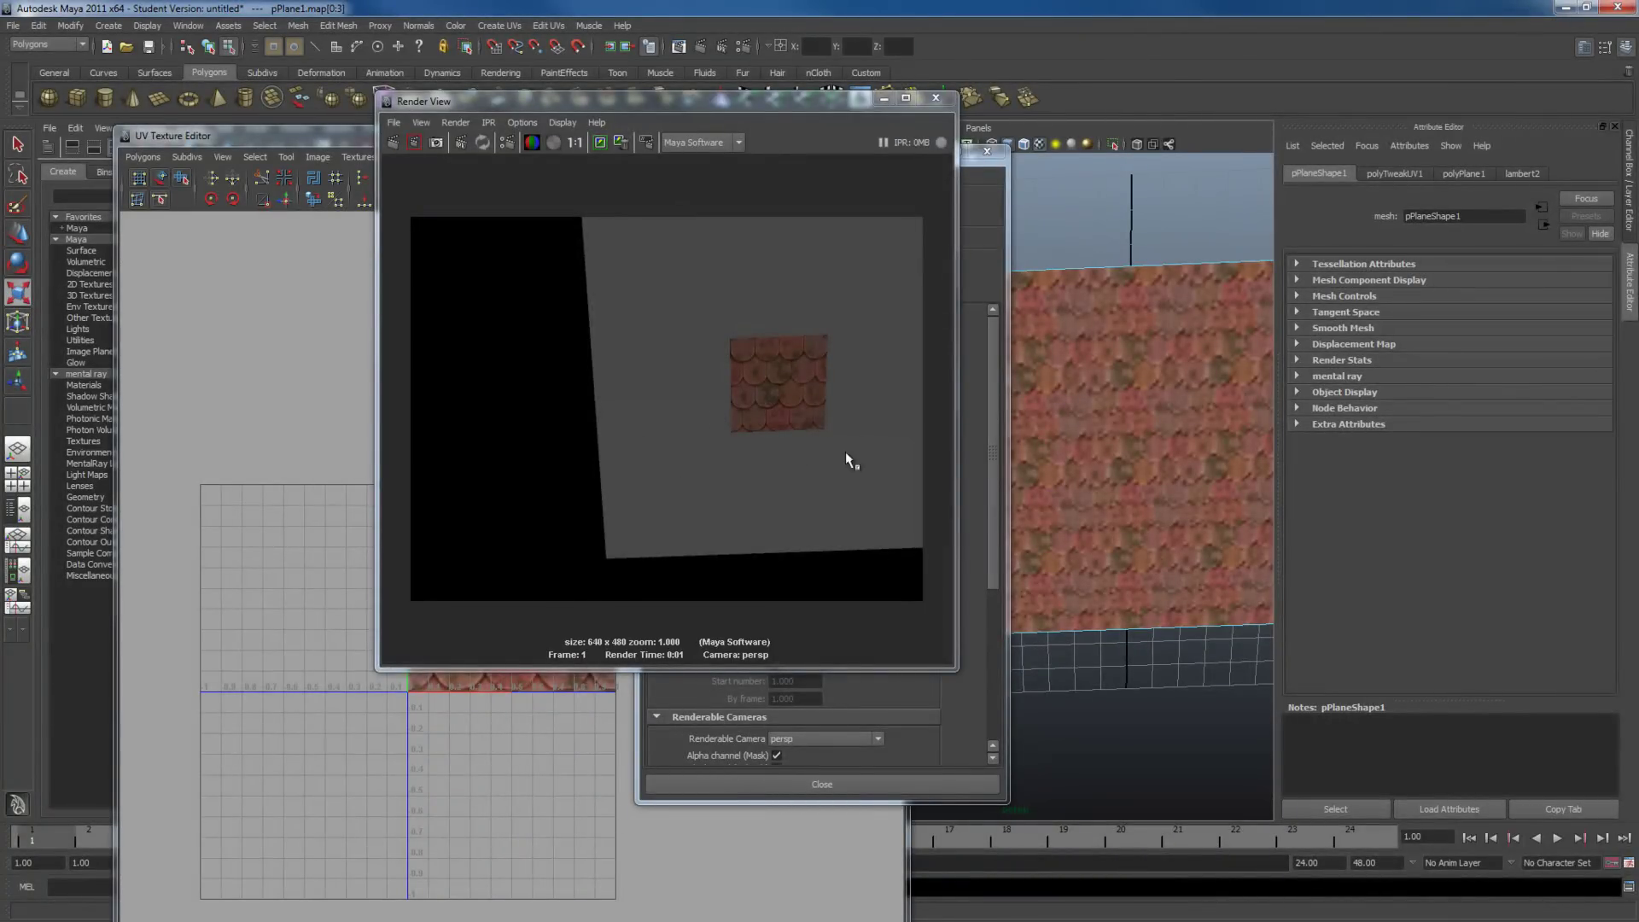
pyautogui.click(935, 98)
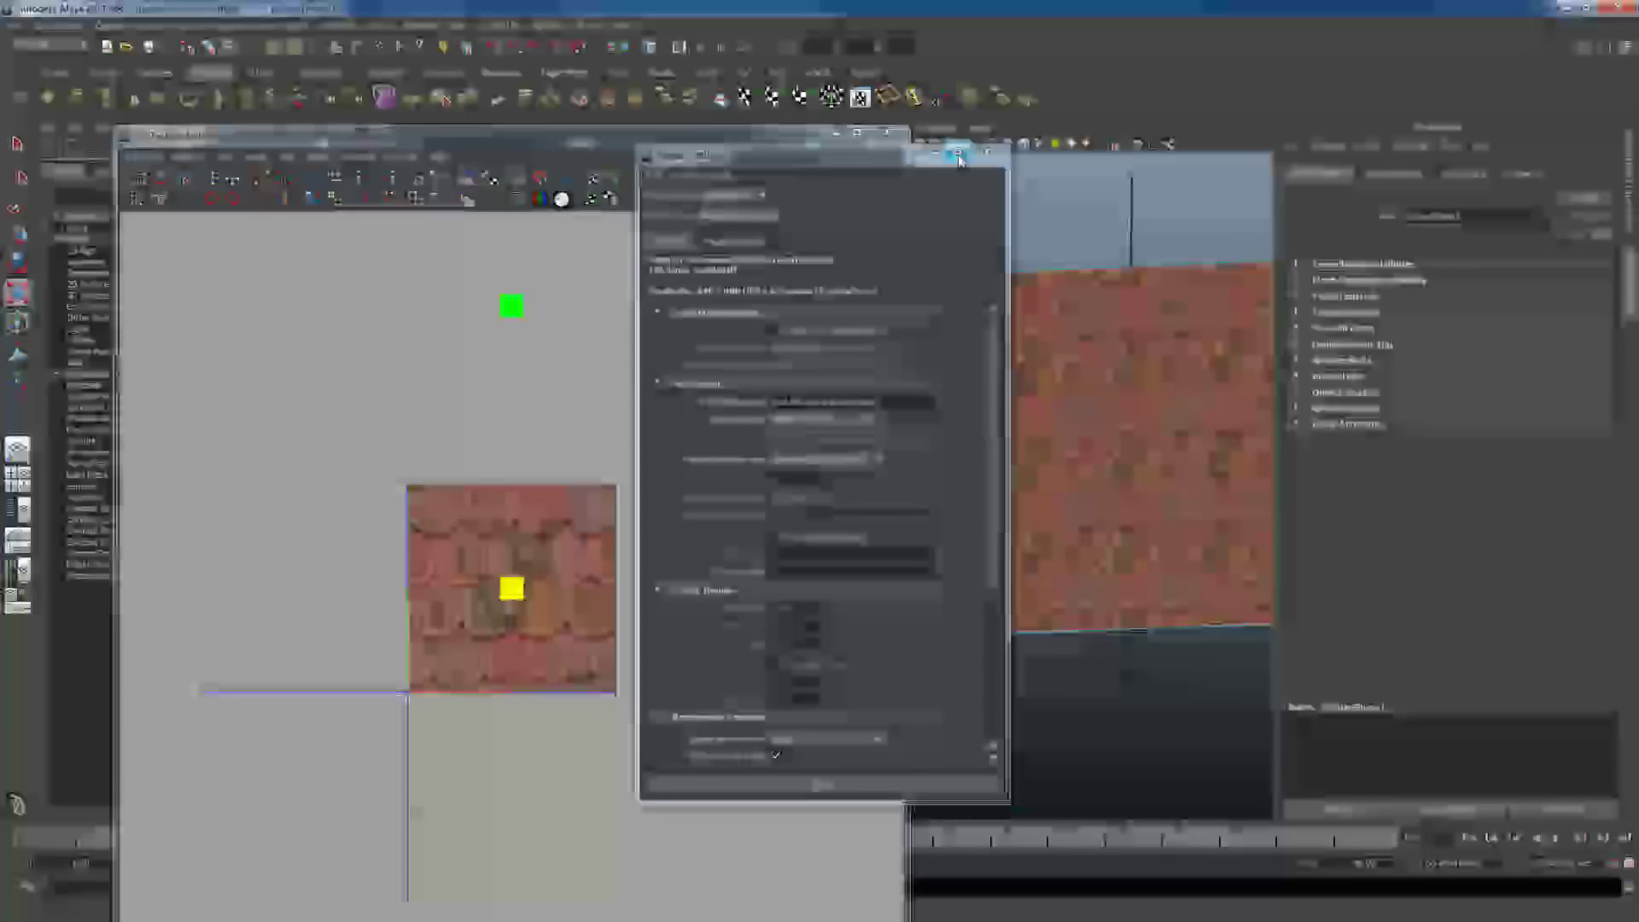
pyautogui.click(986, 153)
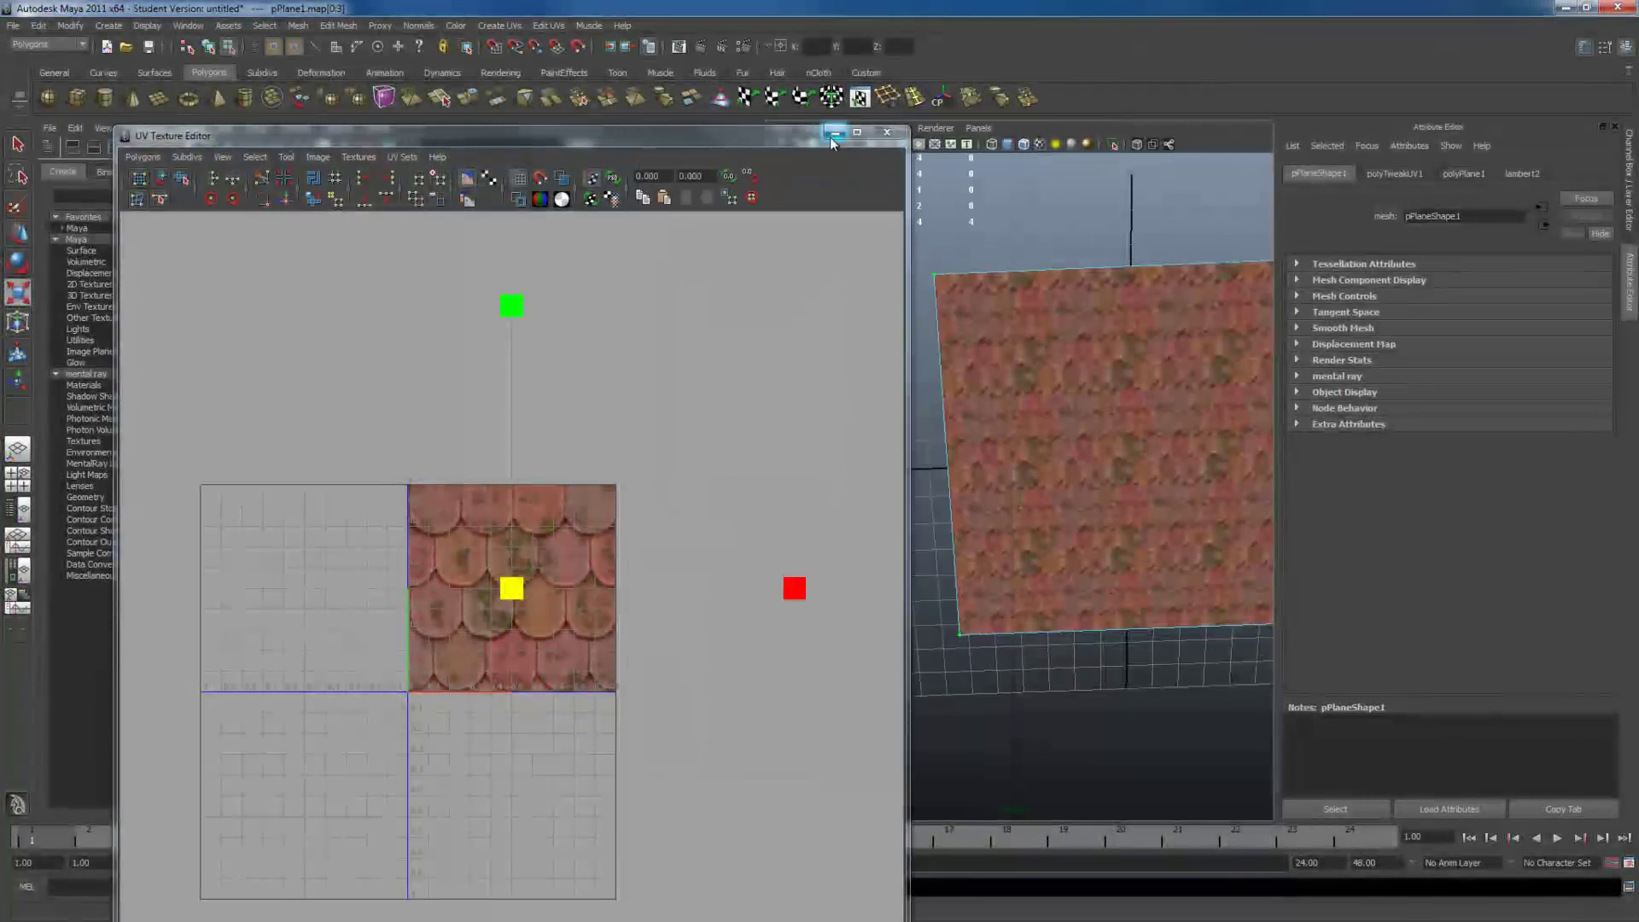
pyautogui.click(887, 132)
# Step: Spread out the lambert2, file1 and place2dTexture1 nodes in the Work Area
pyautogui.moveTo(583, 401); pyautogui.dragTo(678, 406)
pyautogui.moveTo(442, 420); pyautogui.dragTo(480, 404)
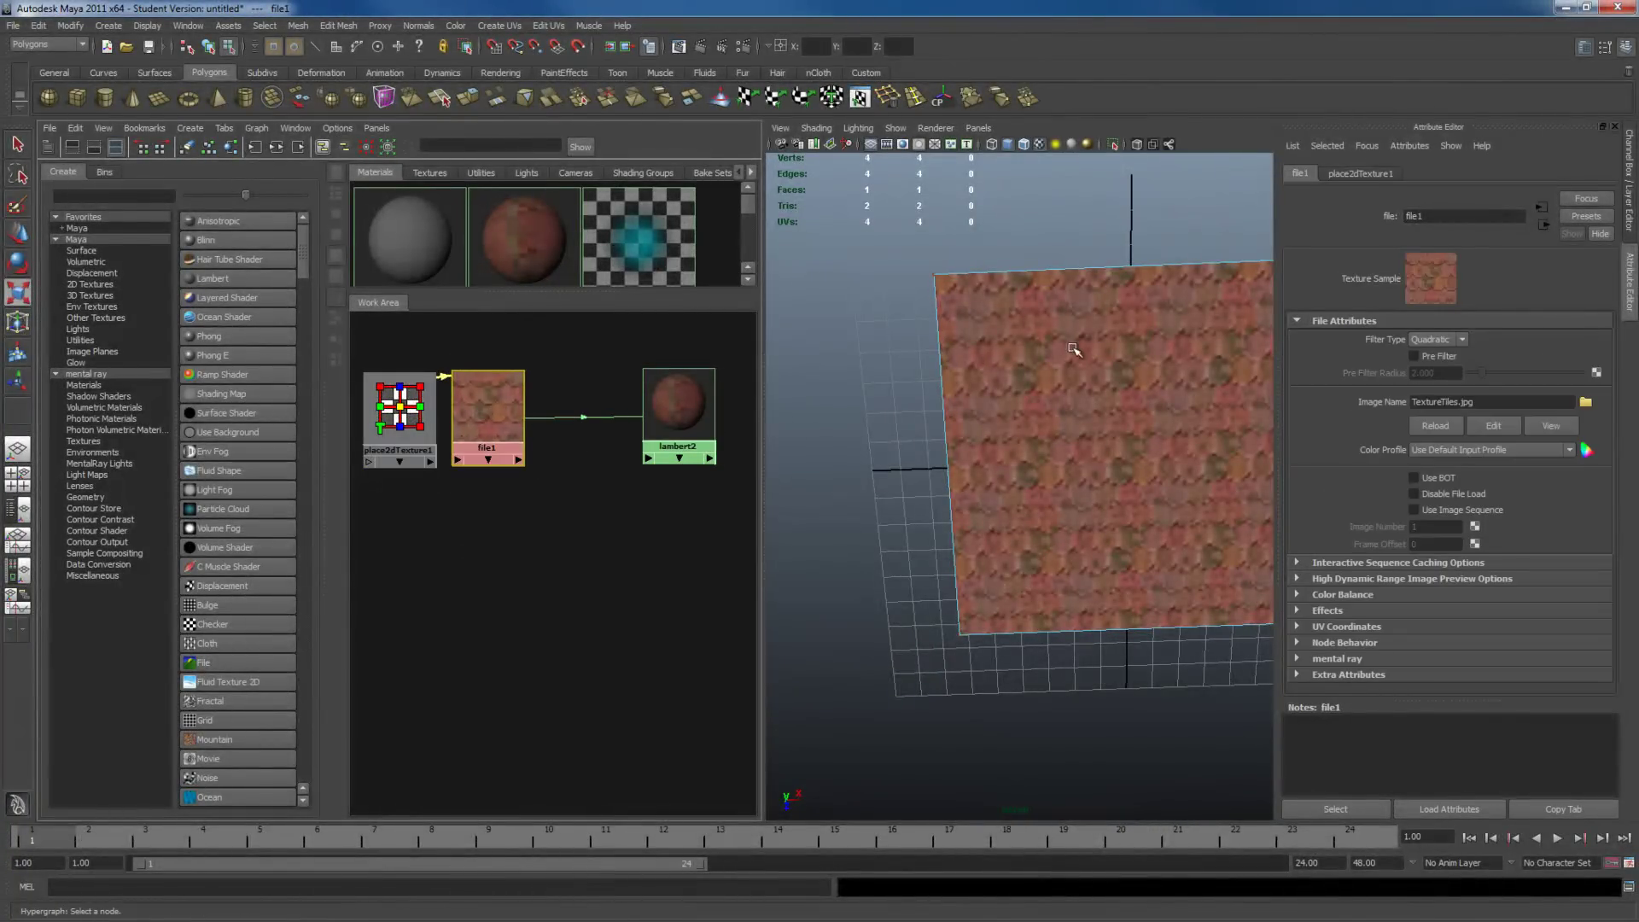
# Step: Set the plane's Subdivisions Width and Subdivisions Height to 3
pyautogui.keyDown('alt'); pyautogui.moveTo(1140, 568); pyautogui.dragTo(1032, 476); pyautogui.keyUp('alt')
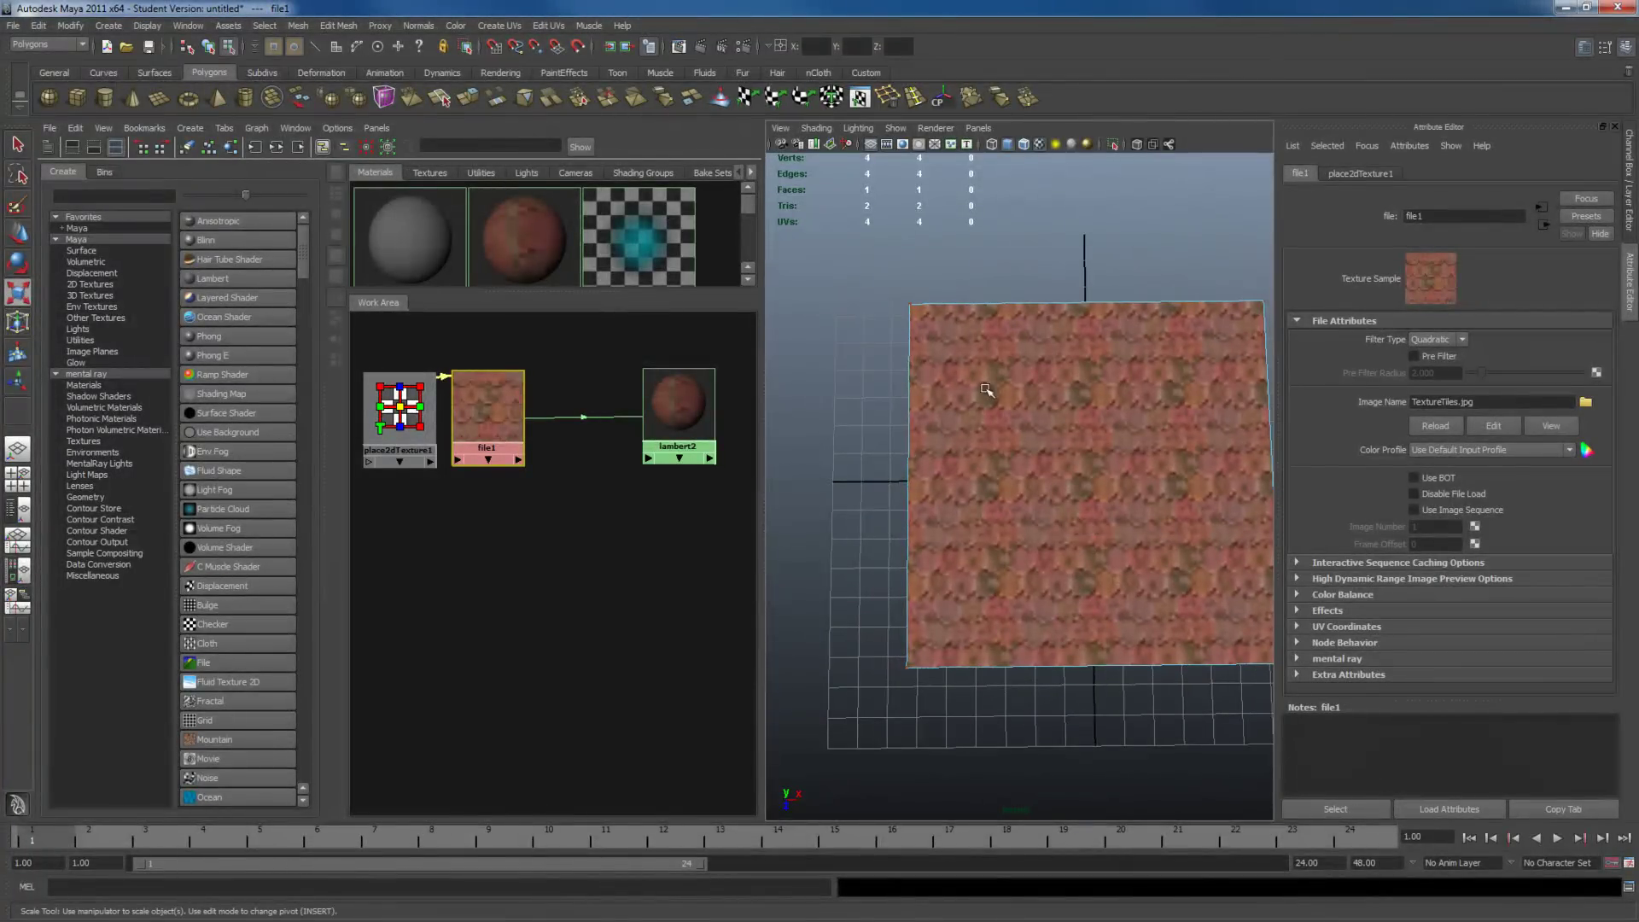
pyautogui.click(957, 457)
pyautogui.hotkey('ctrl', 'a')
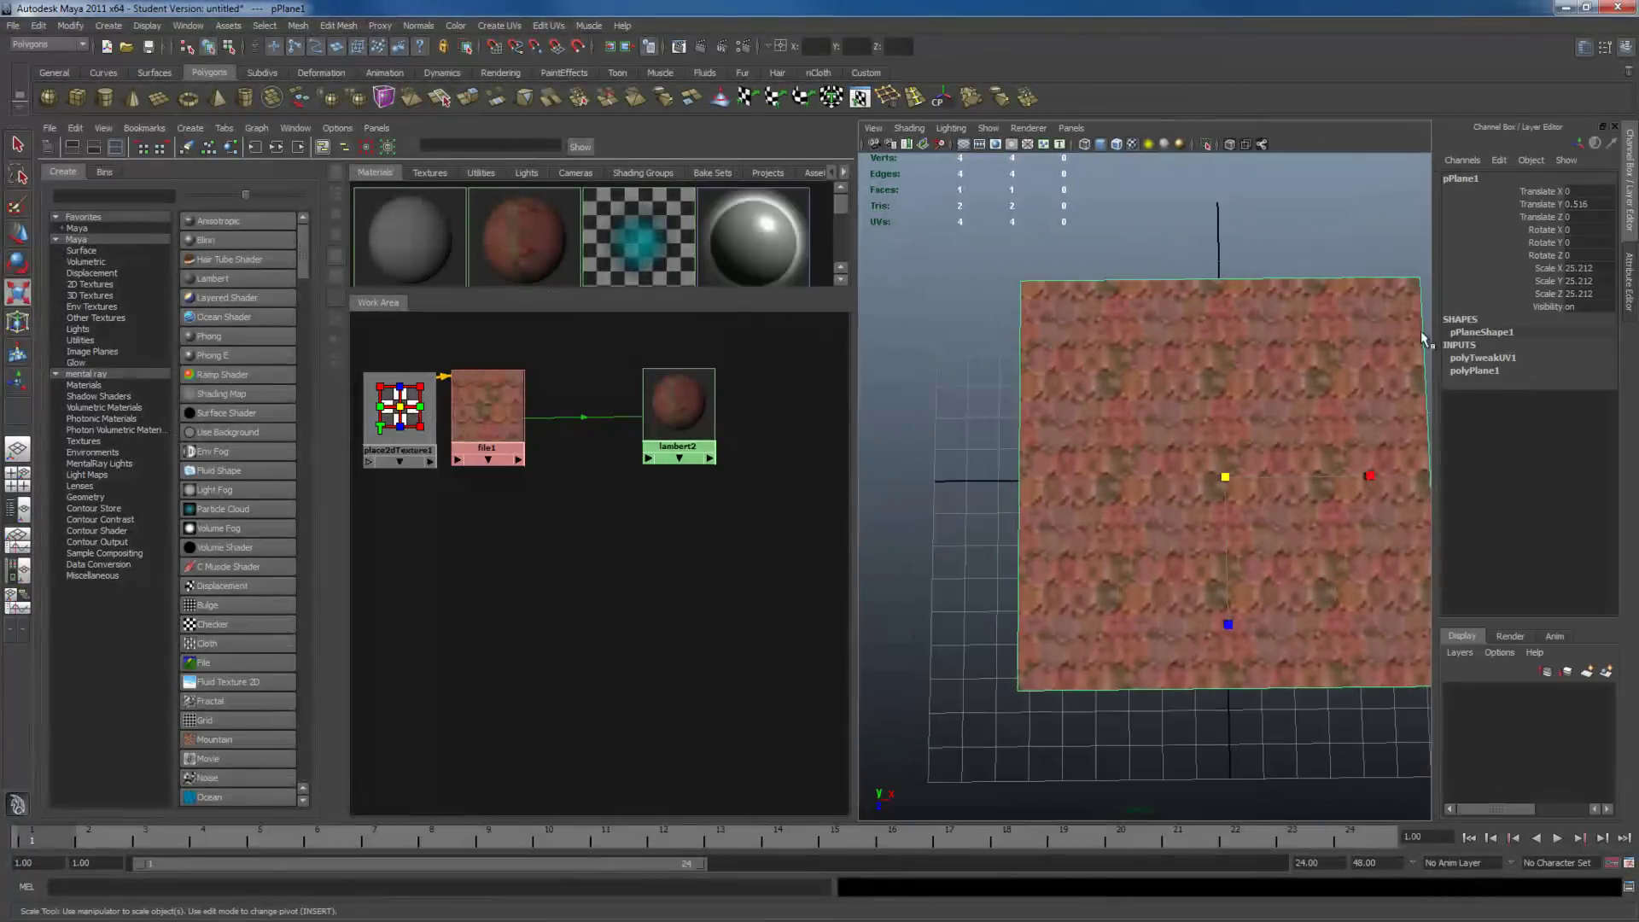
pyautogui.click(1496, 373)
pyautogui.moveTo(1511, 408); pyautogui.dragTo(1513, 422)
pyautogui.moveTo(1231, 495); pyautogui.dragTo(1249, 493, button='middle')
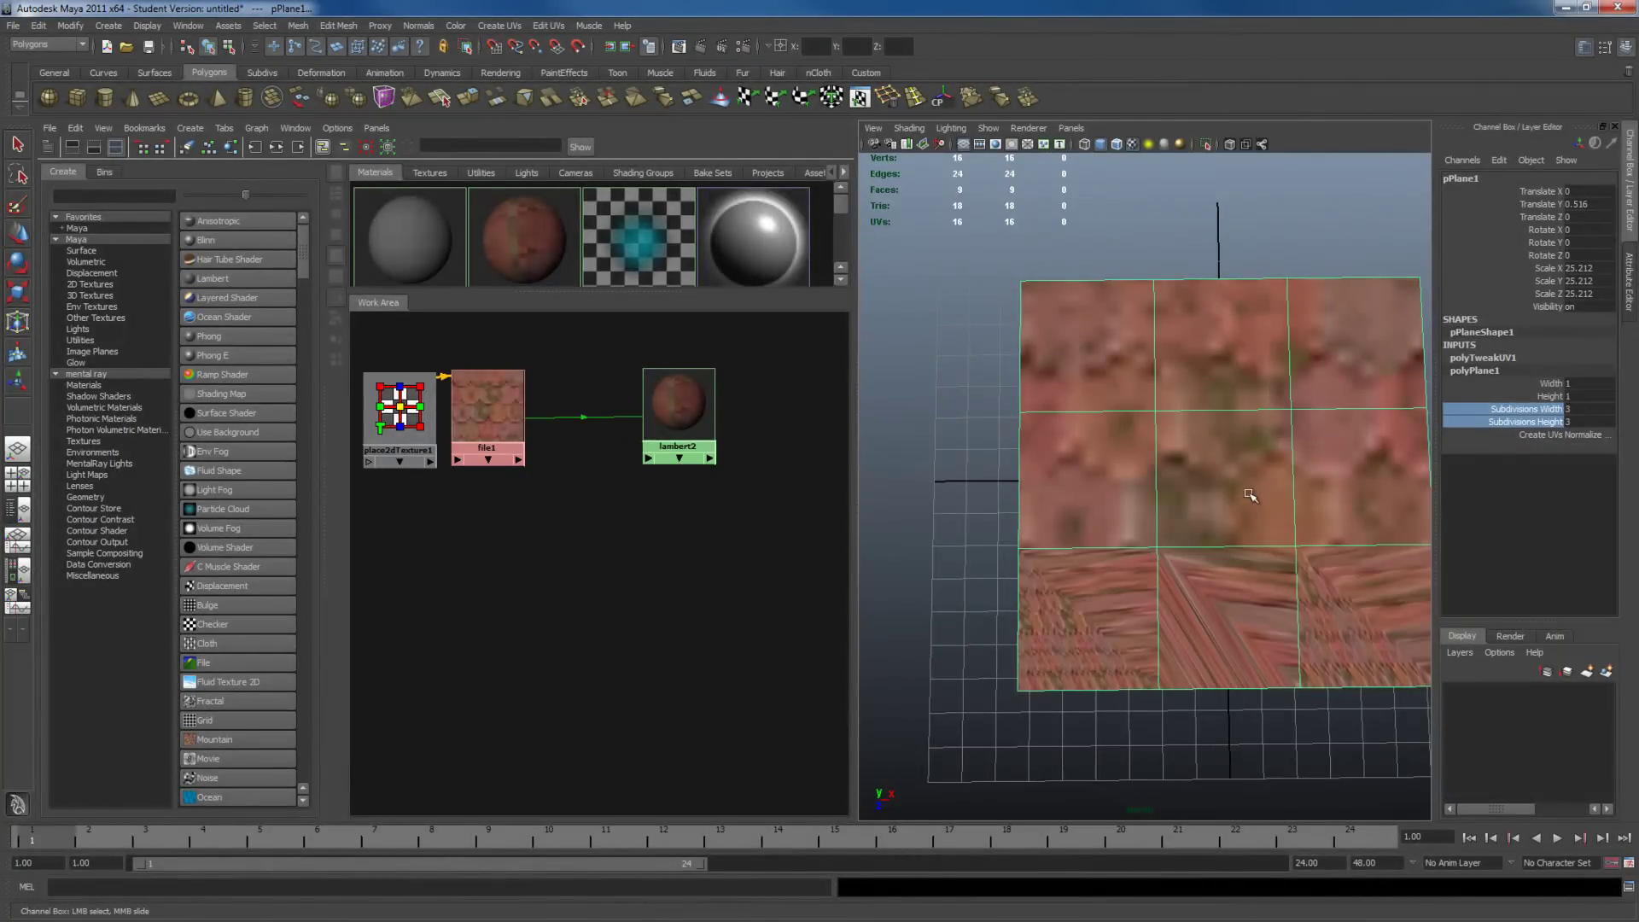
# Step: Try a planar mapping on the subdivided plane and undo it
pyautogui.click(536, 28)
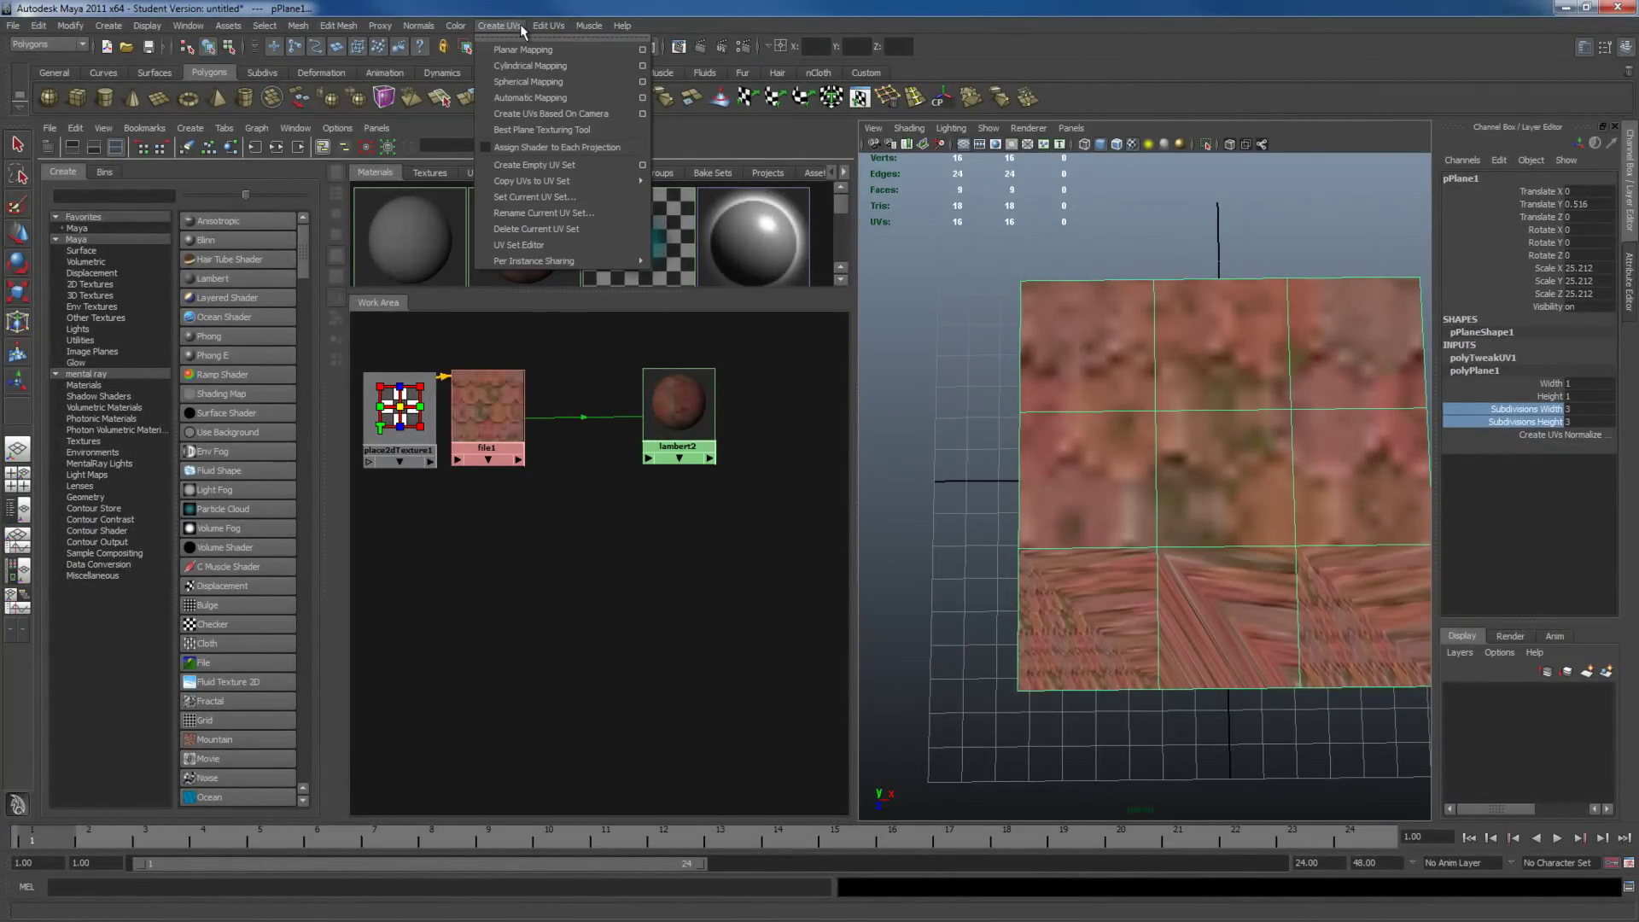
pyautogui.click(522, 50)
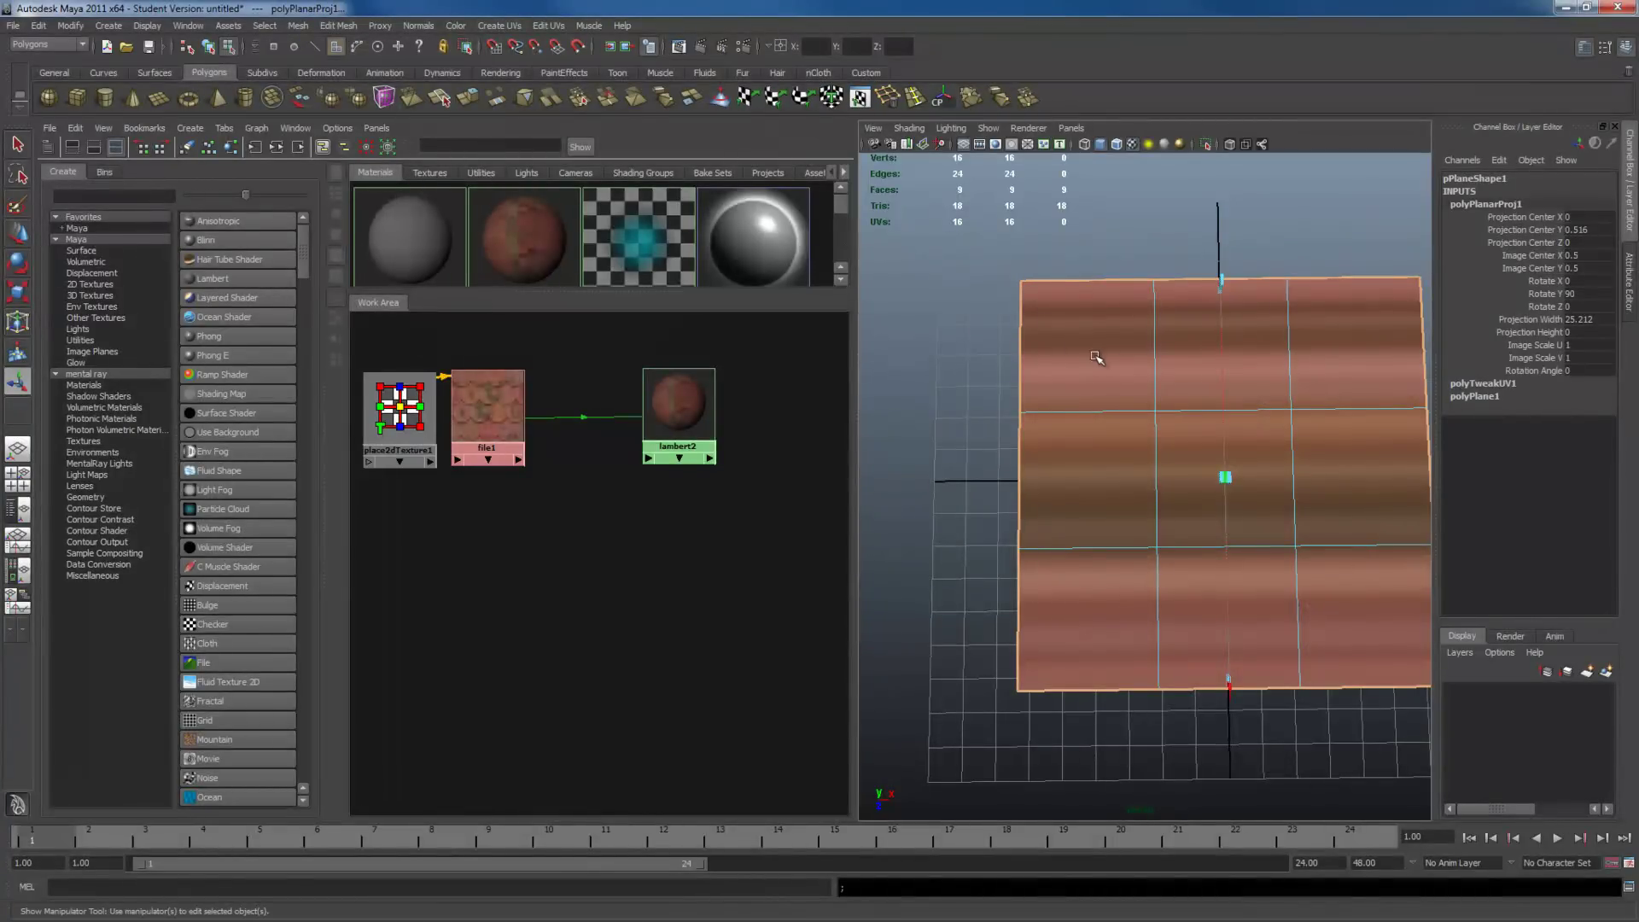
pyautogui.hotkey('ctrl', 'z')
# Step: Apply automatic mapping to the plane and unitize its UVs so each face covers the full texture square
pyautogui.click(498, 26)
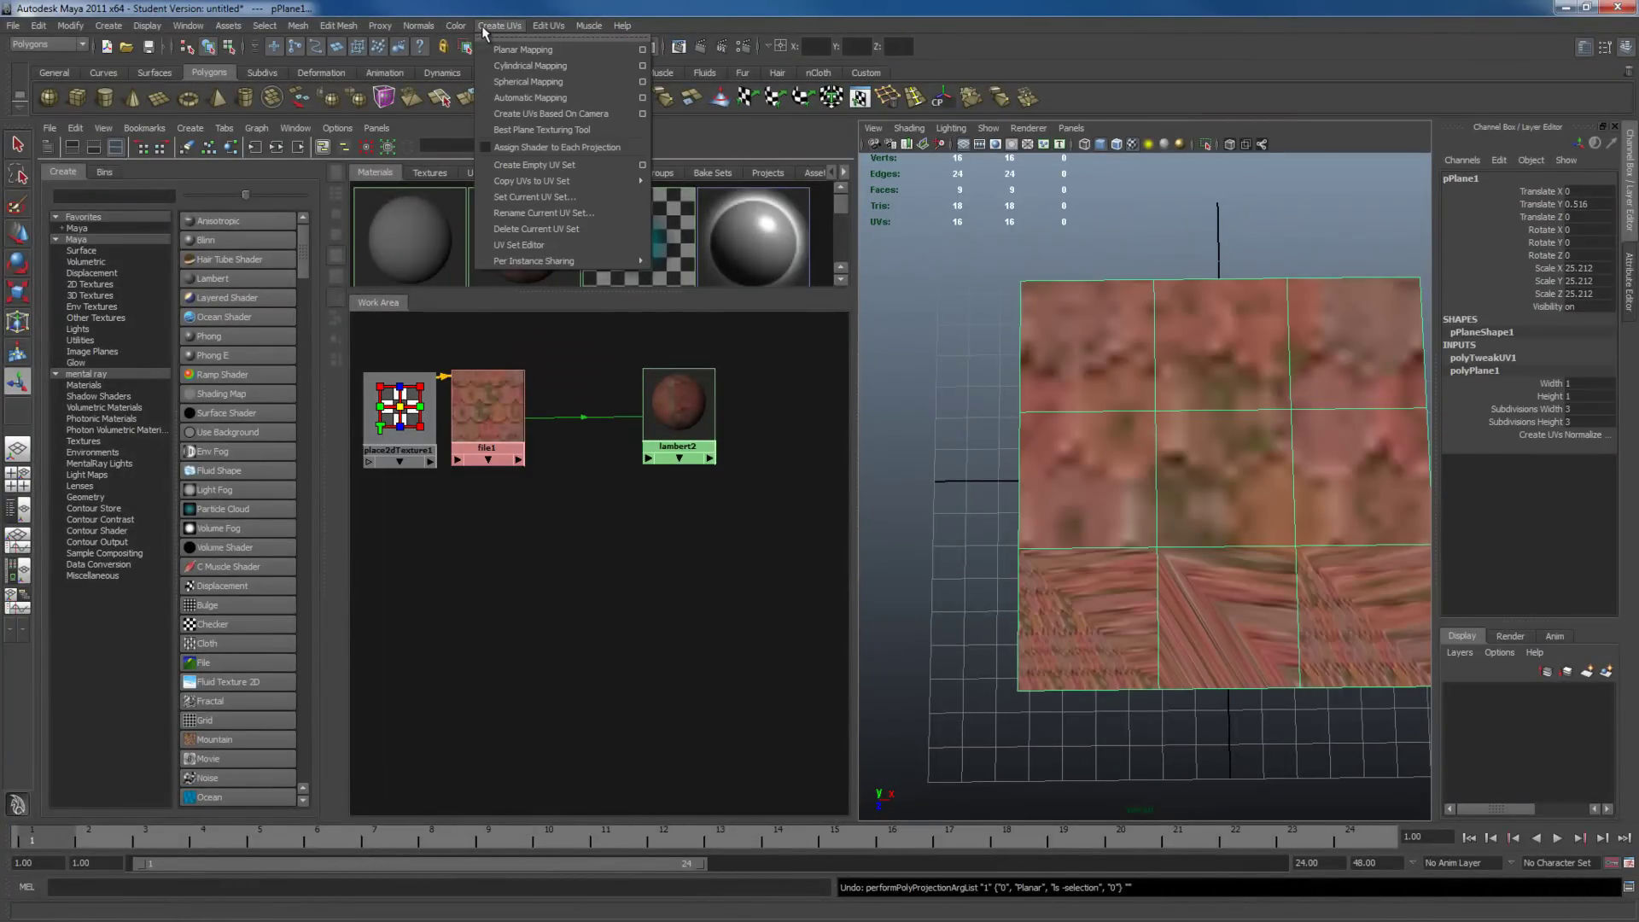
pyautogui.click(512, 97)
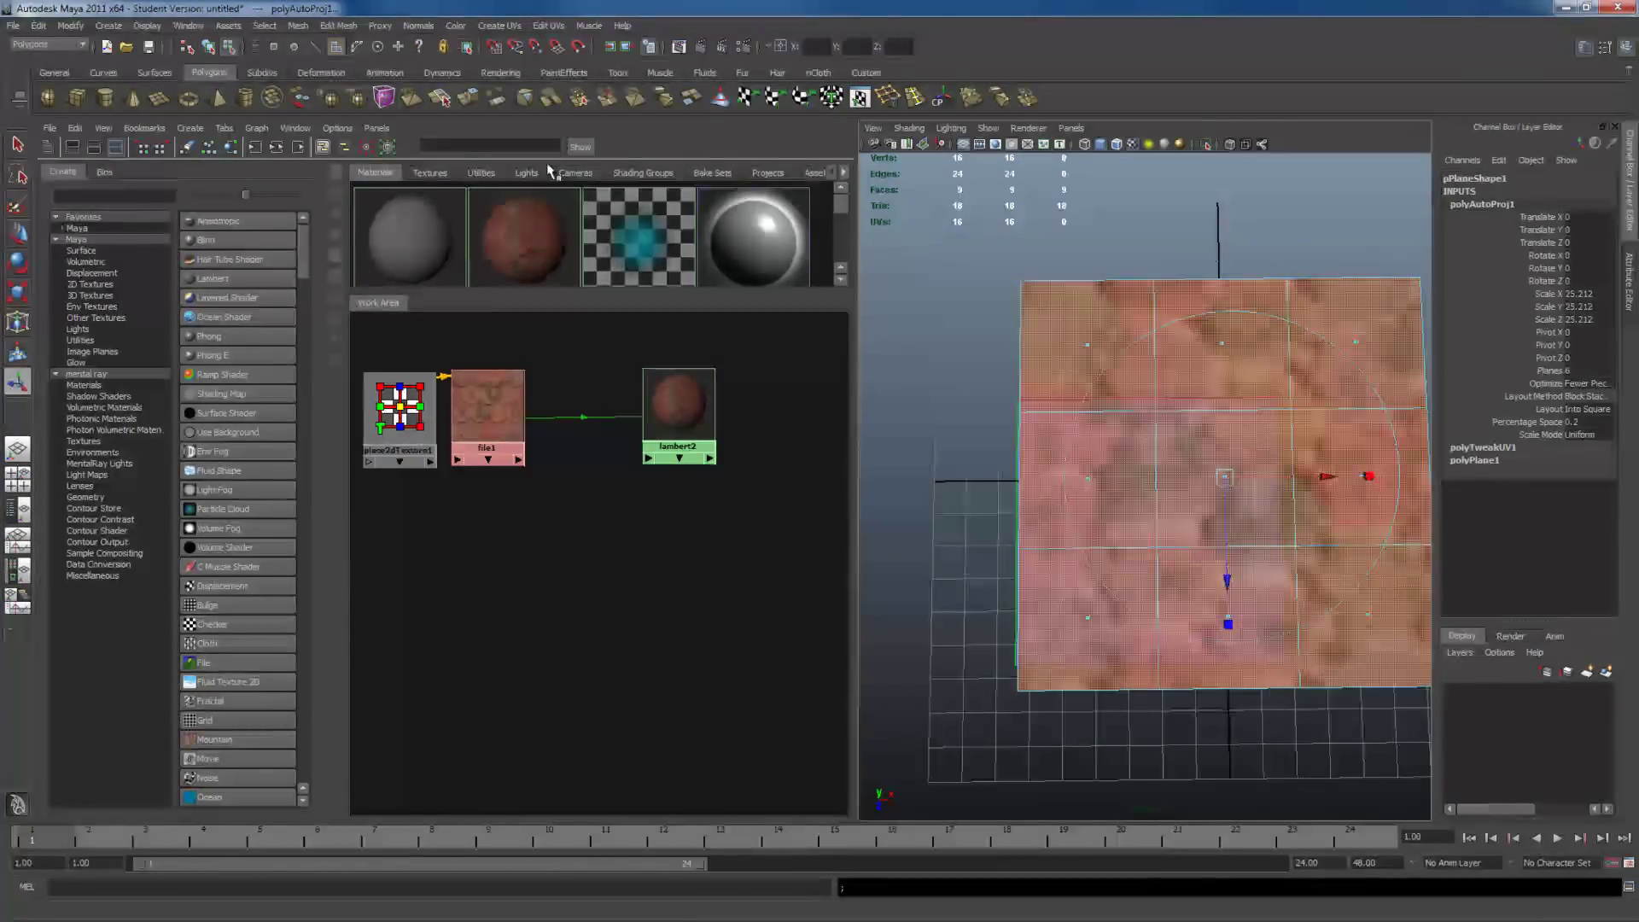
pyautogui.click(548, 26)
pyautogui.click(562, 65)
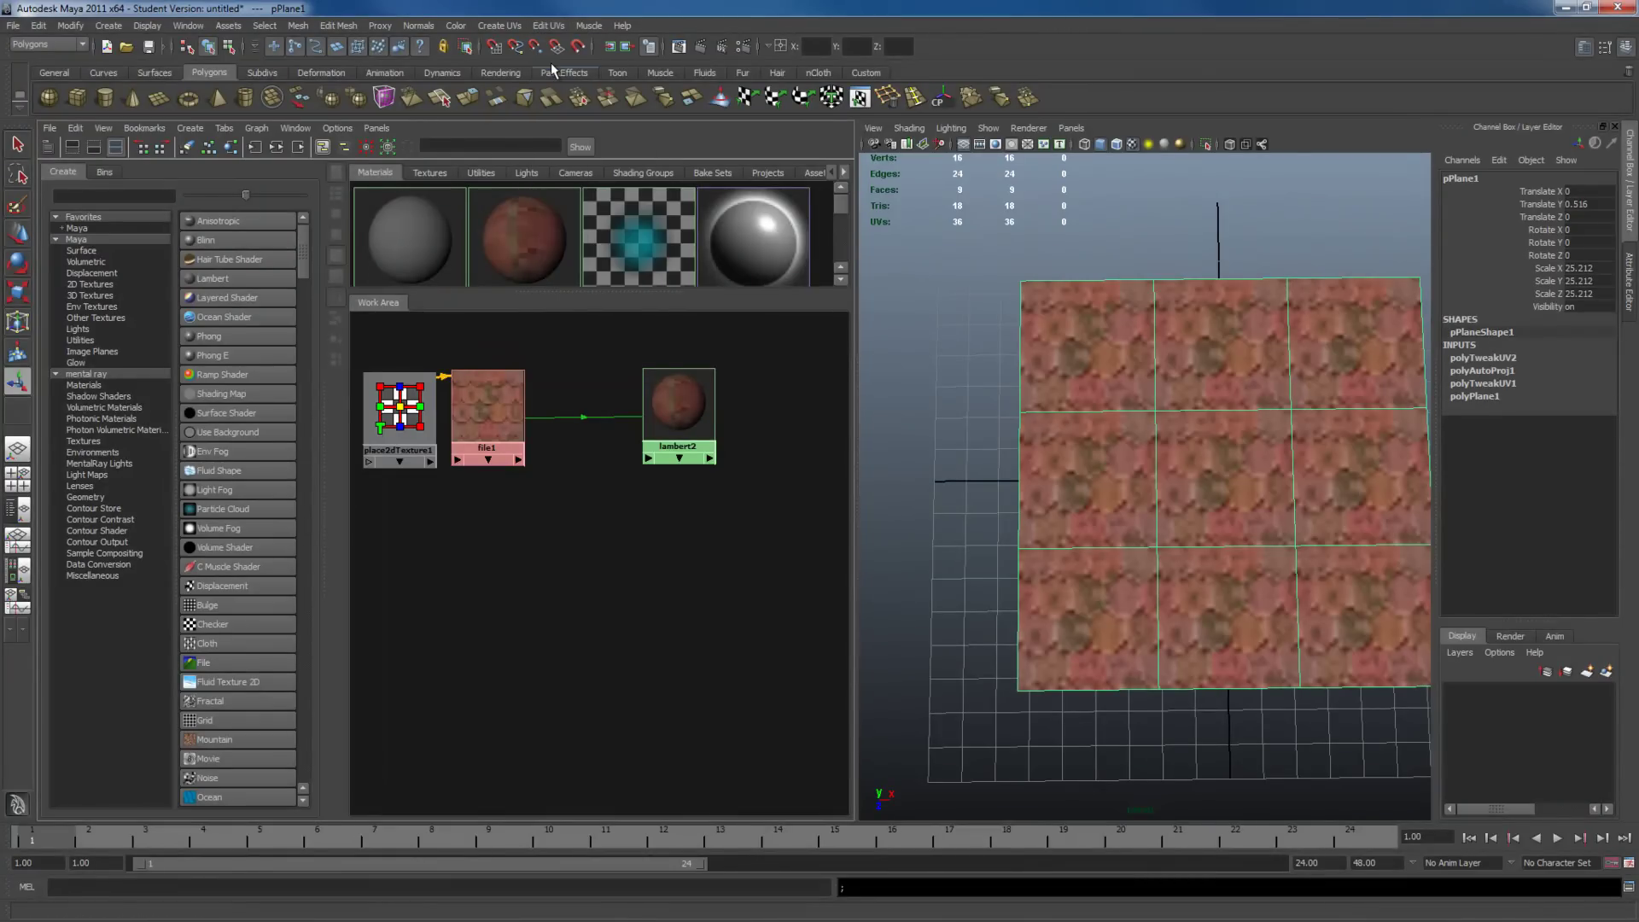
# Step: Reopen the UV Texture Editor for the subdivided plane and move it clear of the texture nodes
pyautogui.click(301, 26)
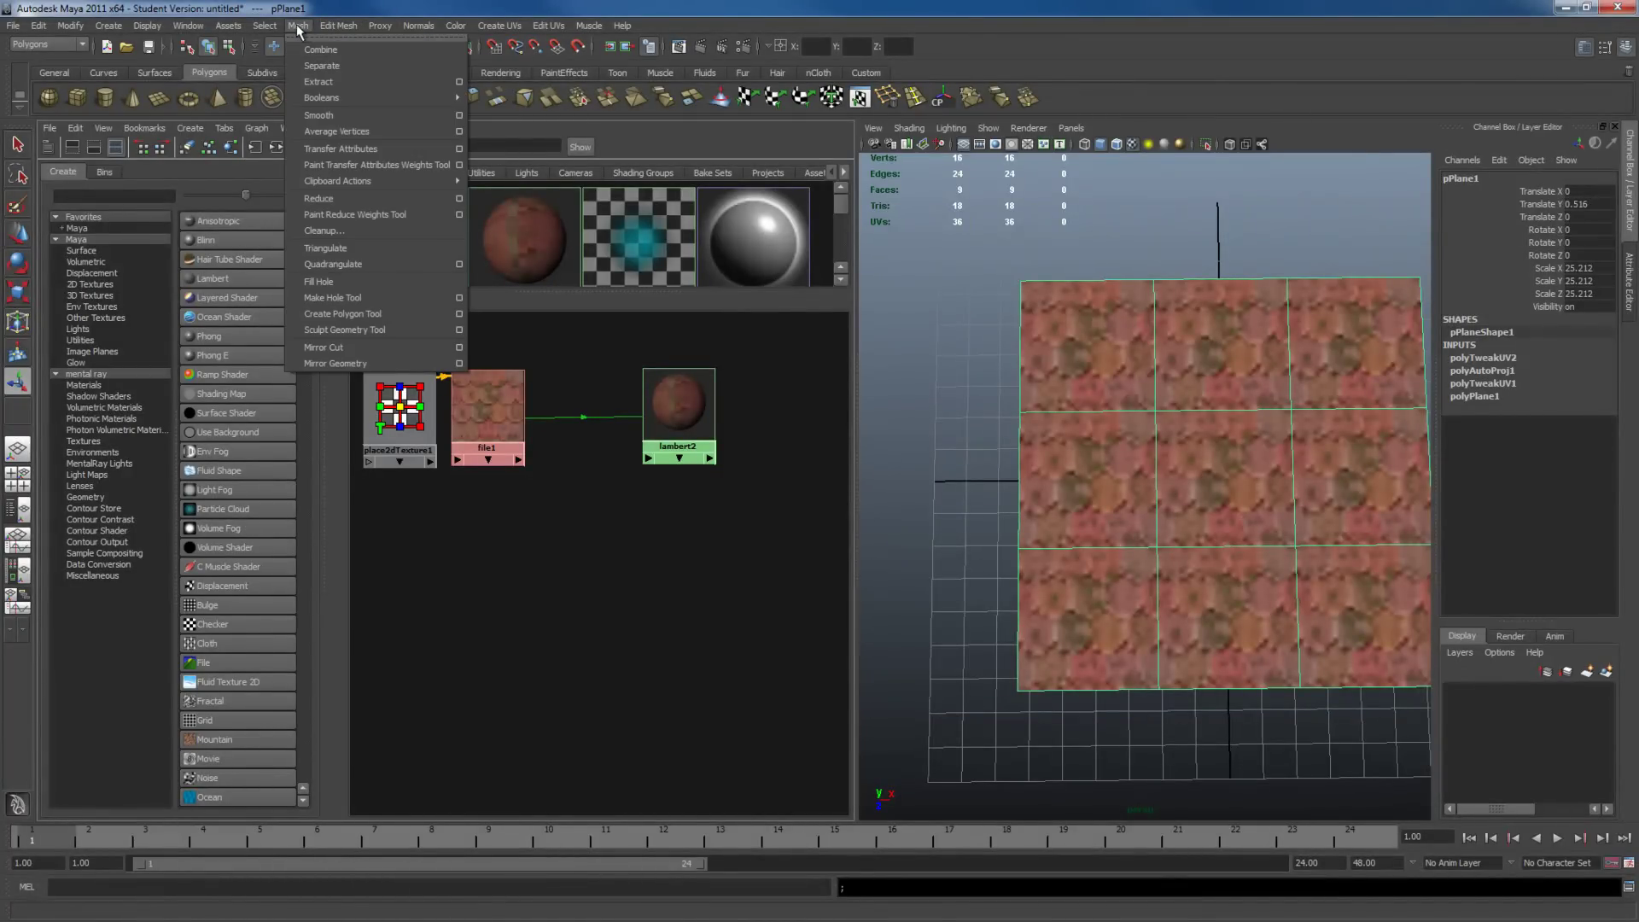
pyautogui.moveTo(190, 27)
pyautogui.click(211, 215)
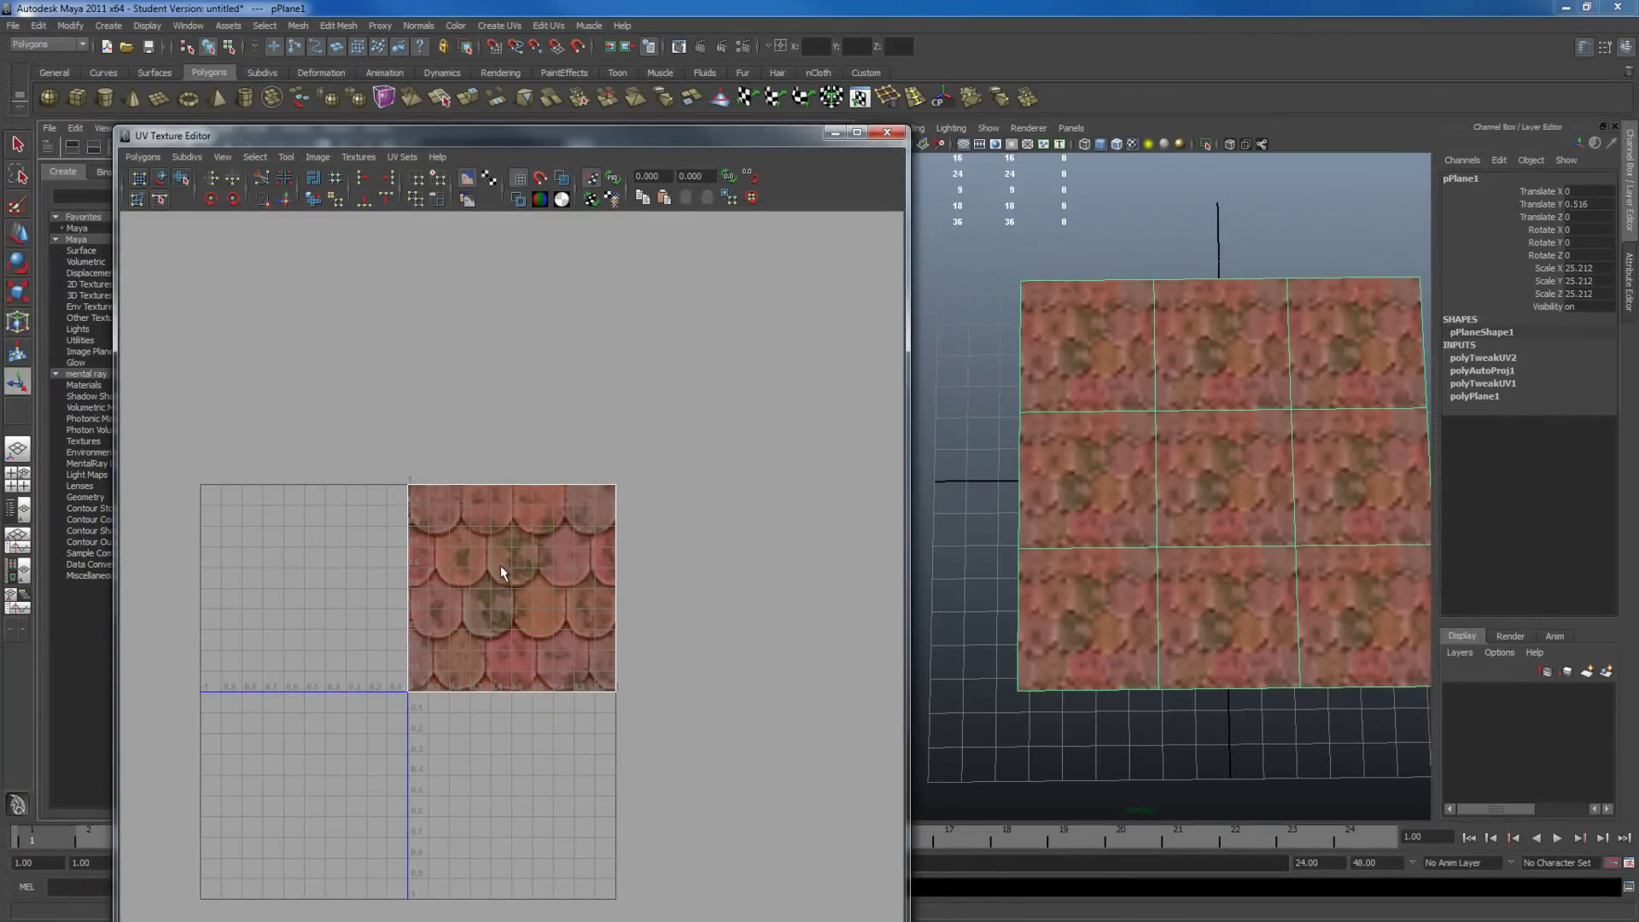
pyautogui.moveTo(790, 142); pyautogui.dragTo(1397, 160)
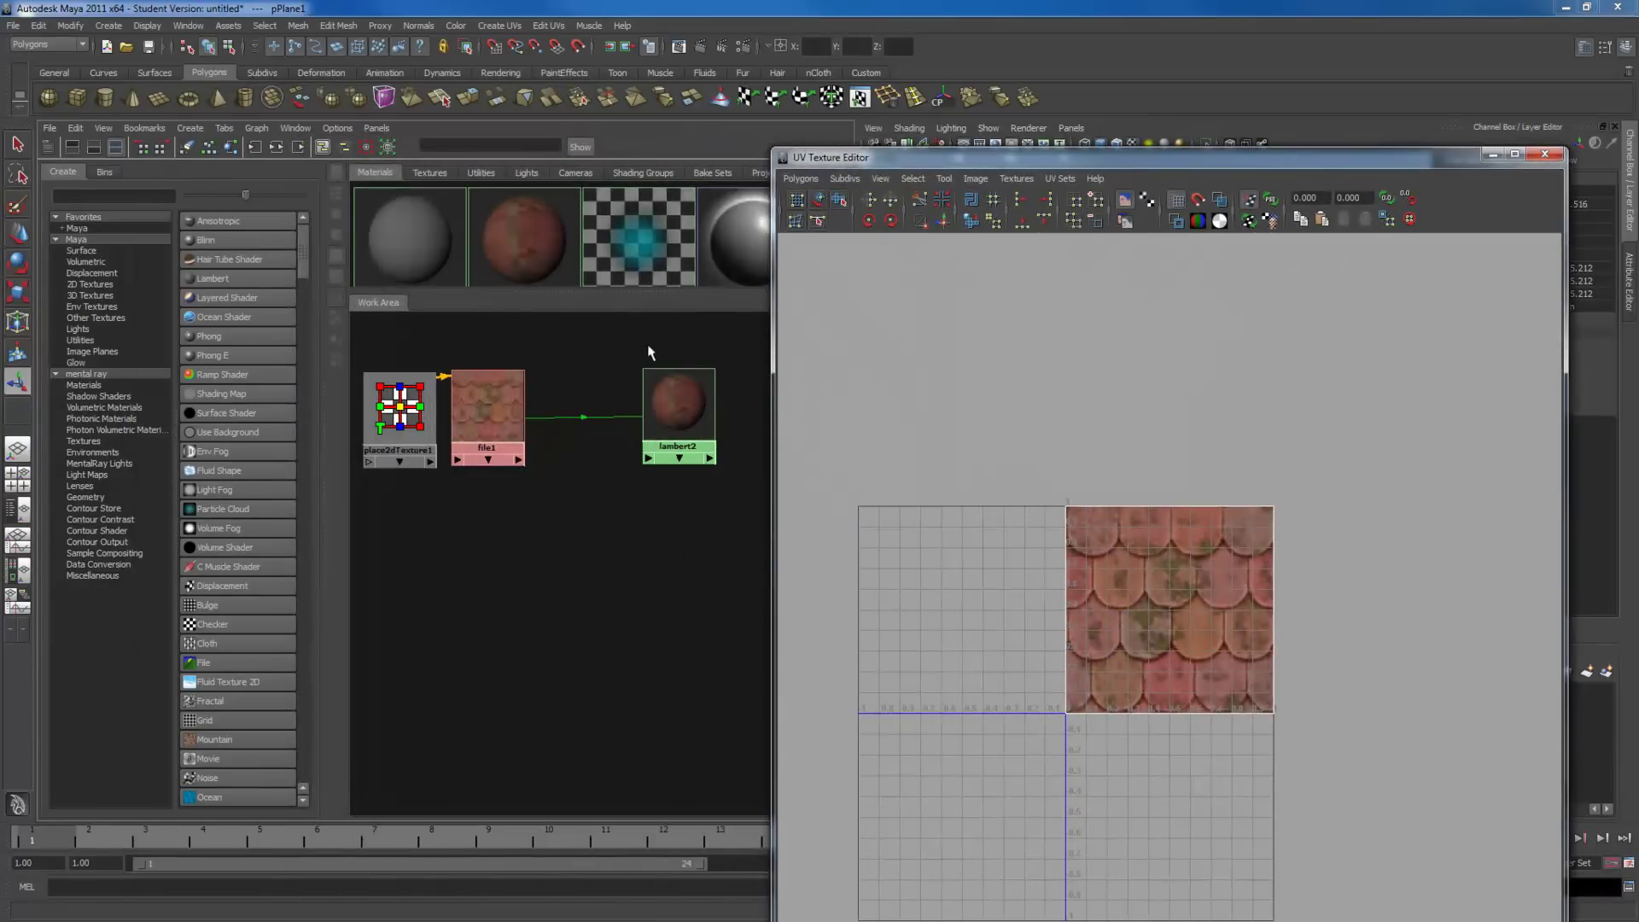
# Step: Set place2dTexture1's Repeat UV to 1 in both U and V
pyautogui.doubleClick(426, 413)
pyautogui.moveTo(1127, 160); pyautogui.dragTo(531, 149)
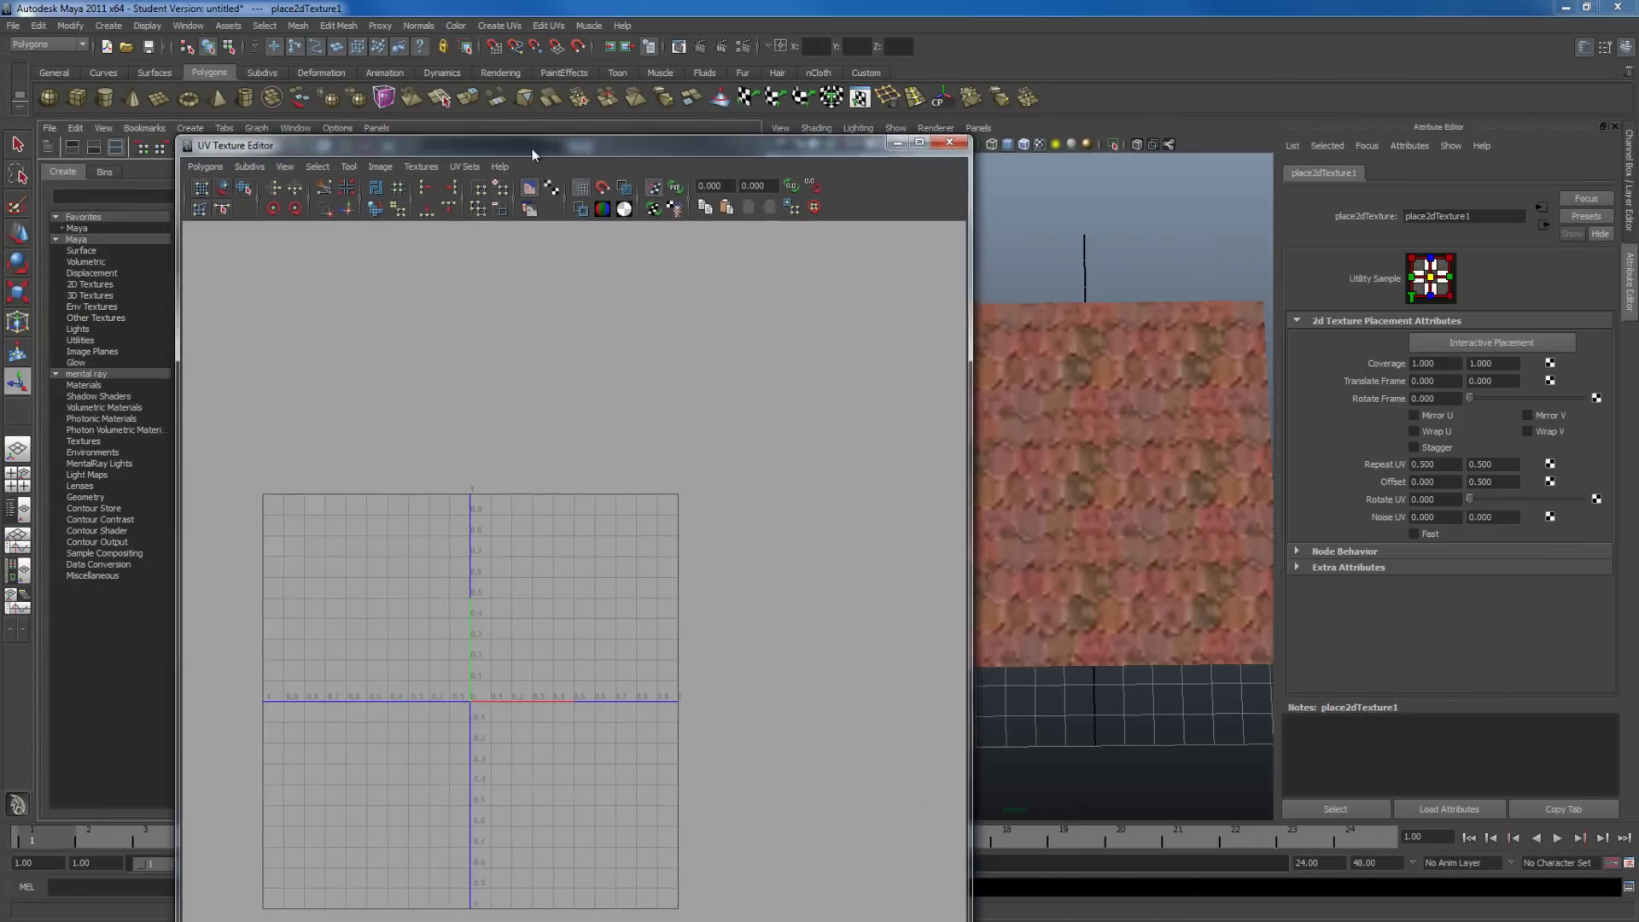
pyautogui.click(1425, 464)
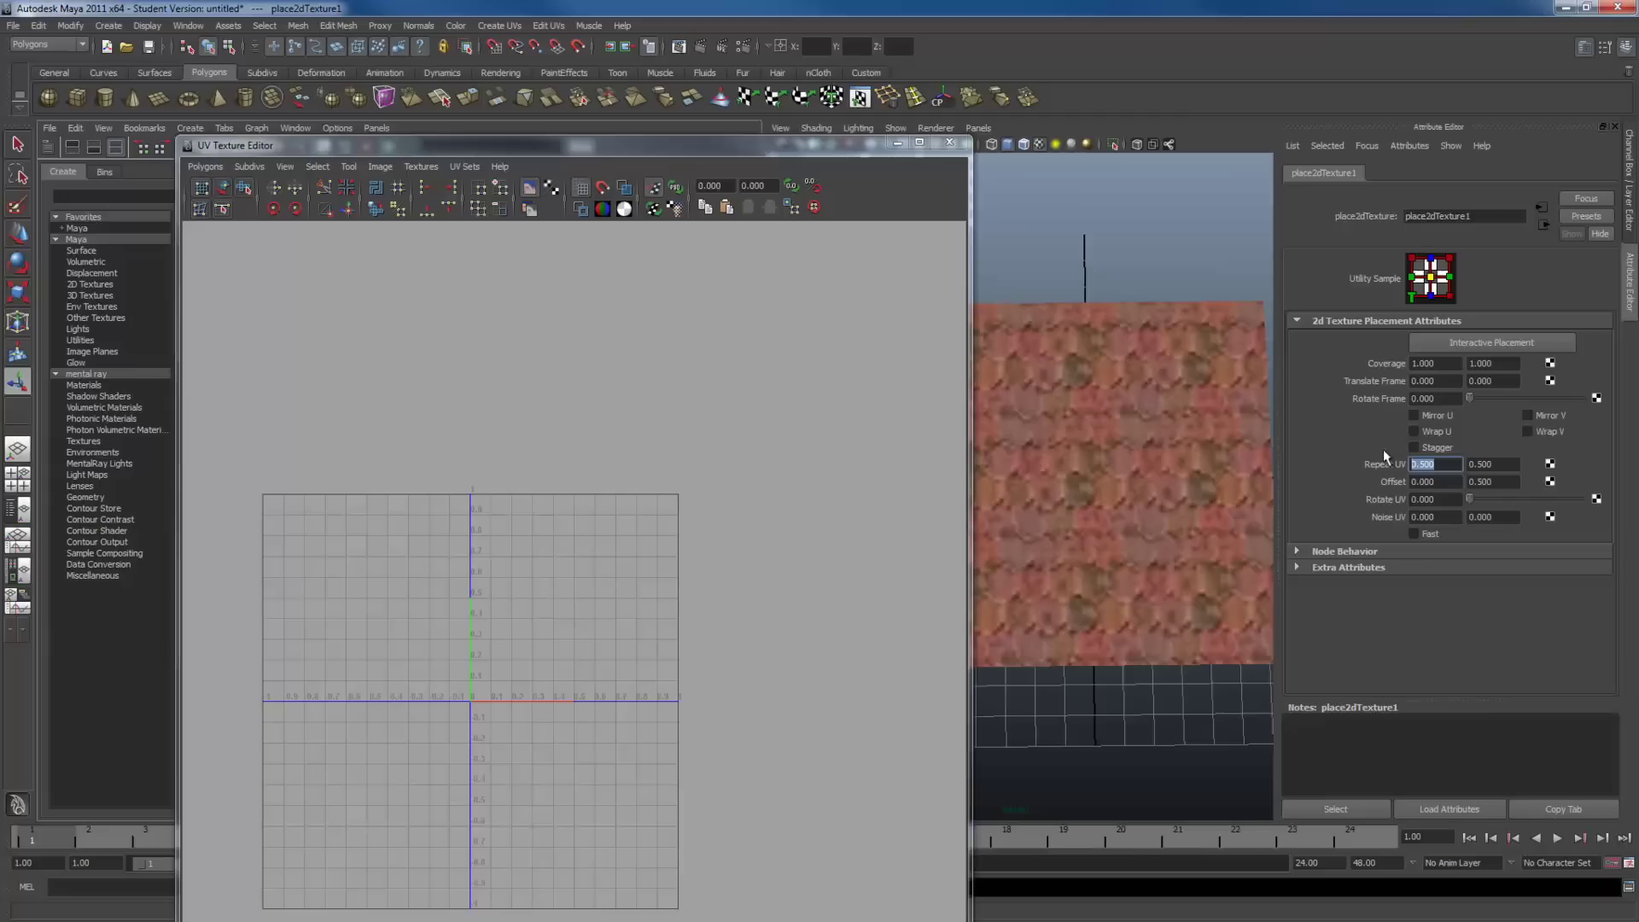
pyautogui.write('1')
pyautogui.press('Tab')
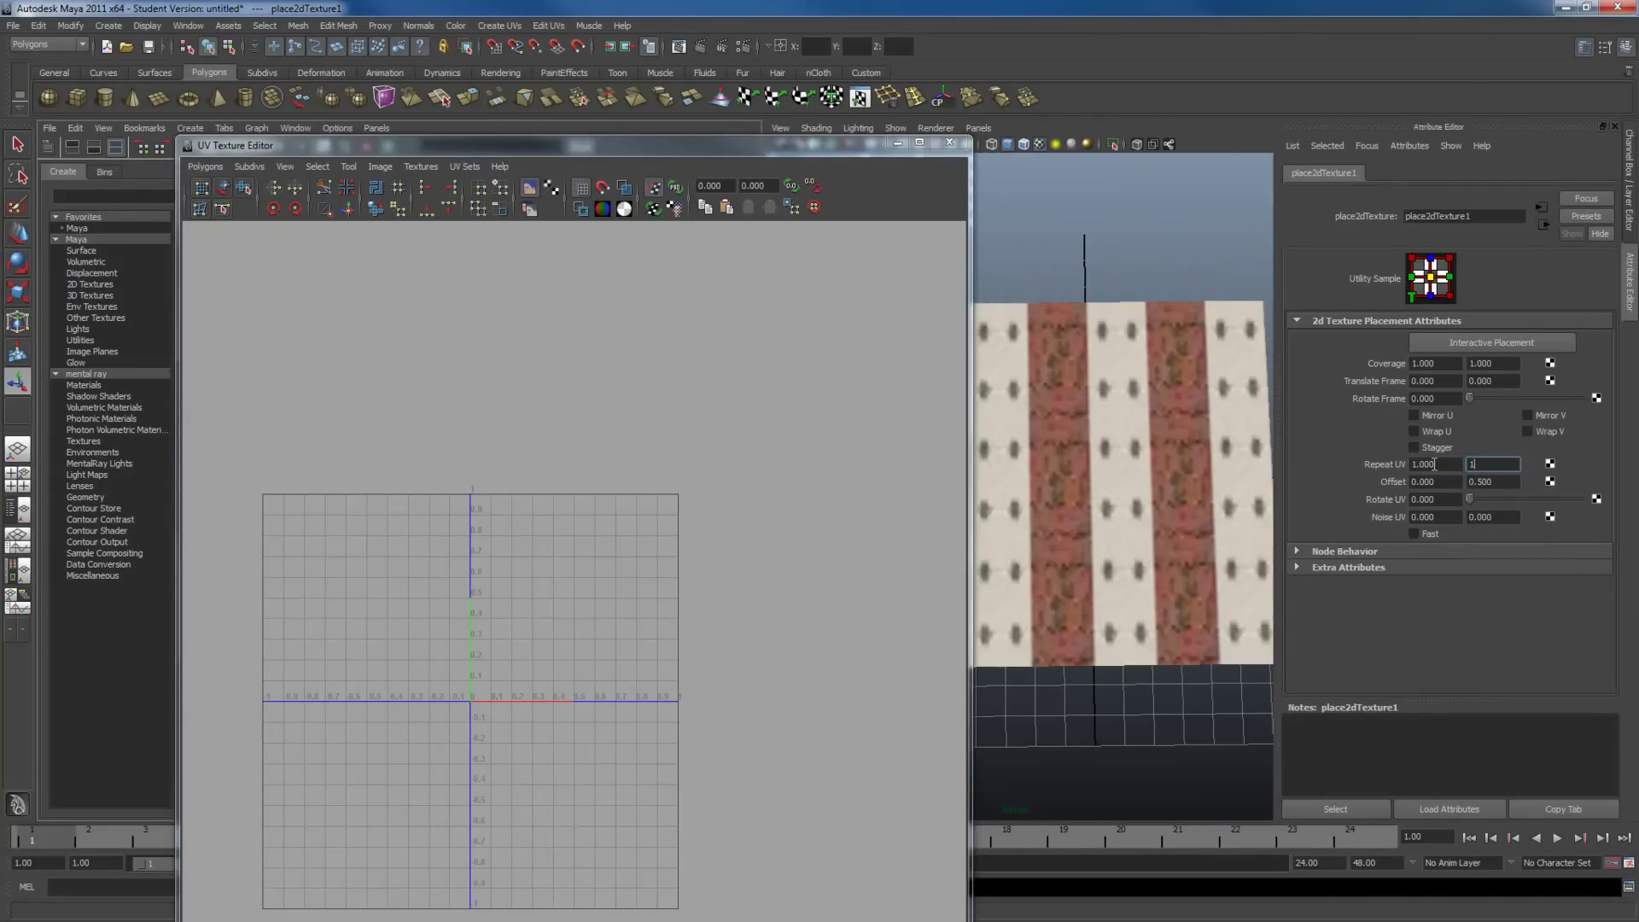
pyautogui.write('1')
pyautogui.press('Return')
# Step: Reset the texture placement's Offset V to 0 so the complete four-tile texture is used
pyautogui.click(1481, 482)
pyautogui.write('0')
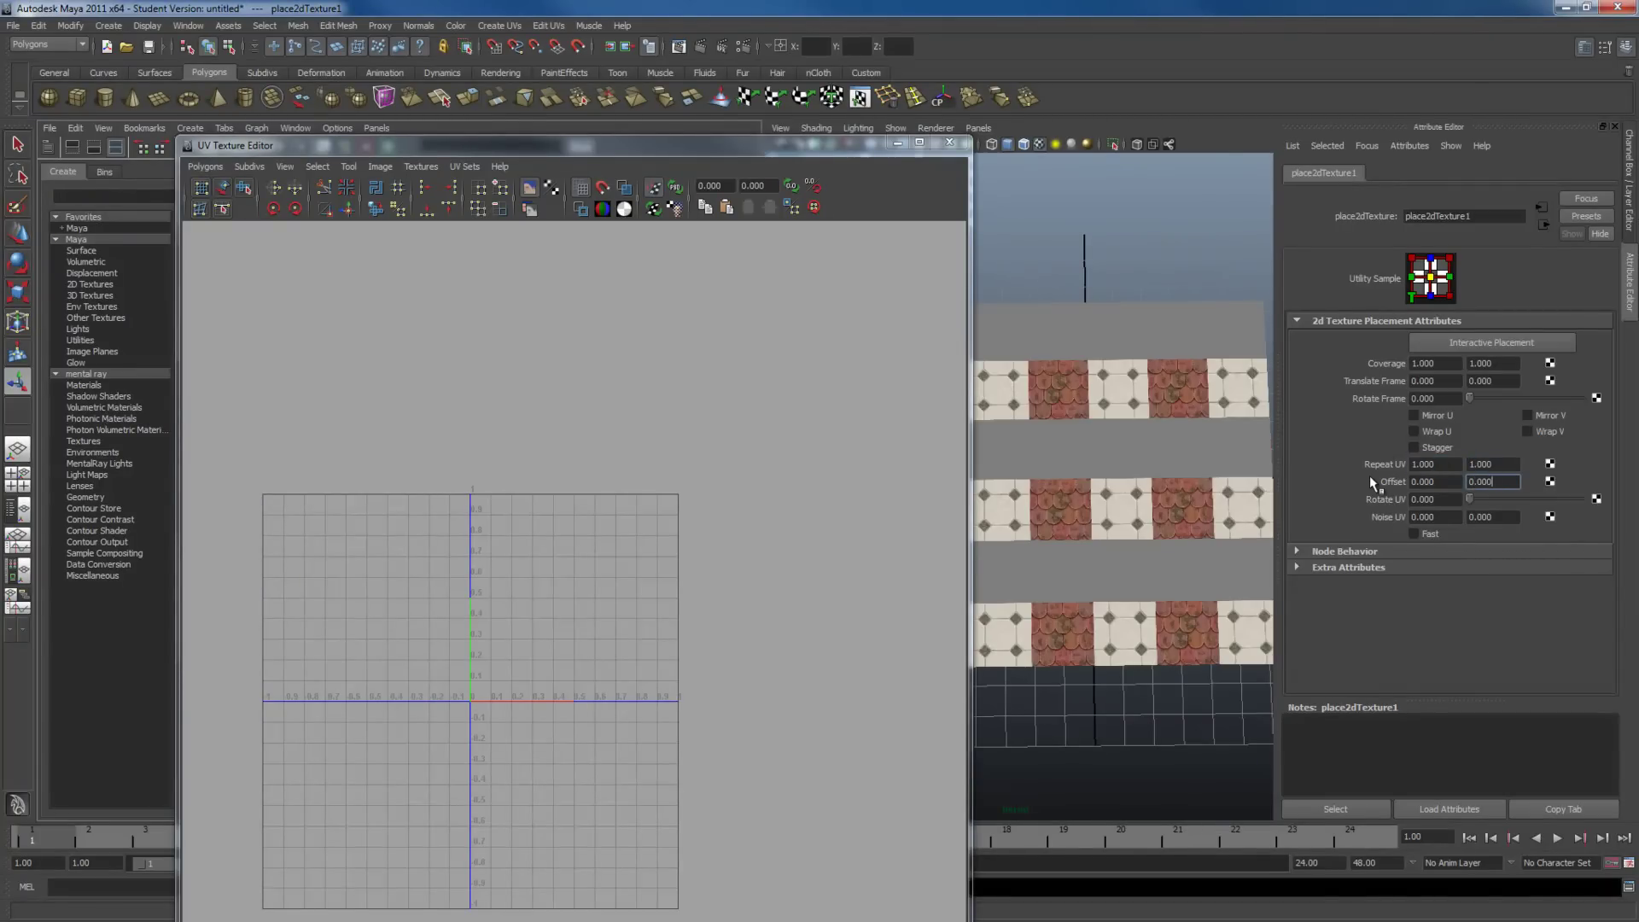
pyautogui.press('Return')
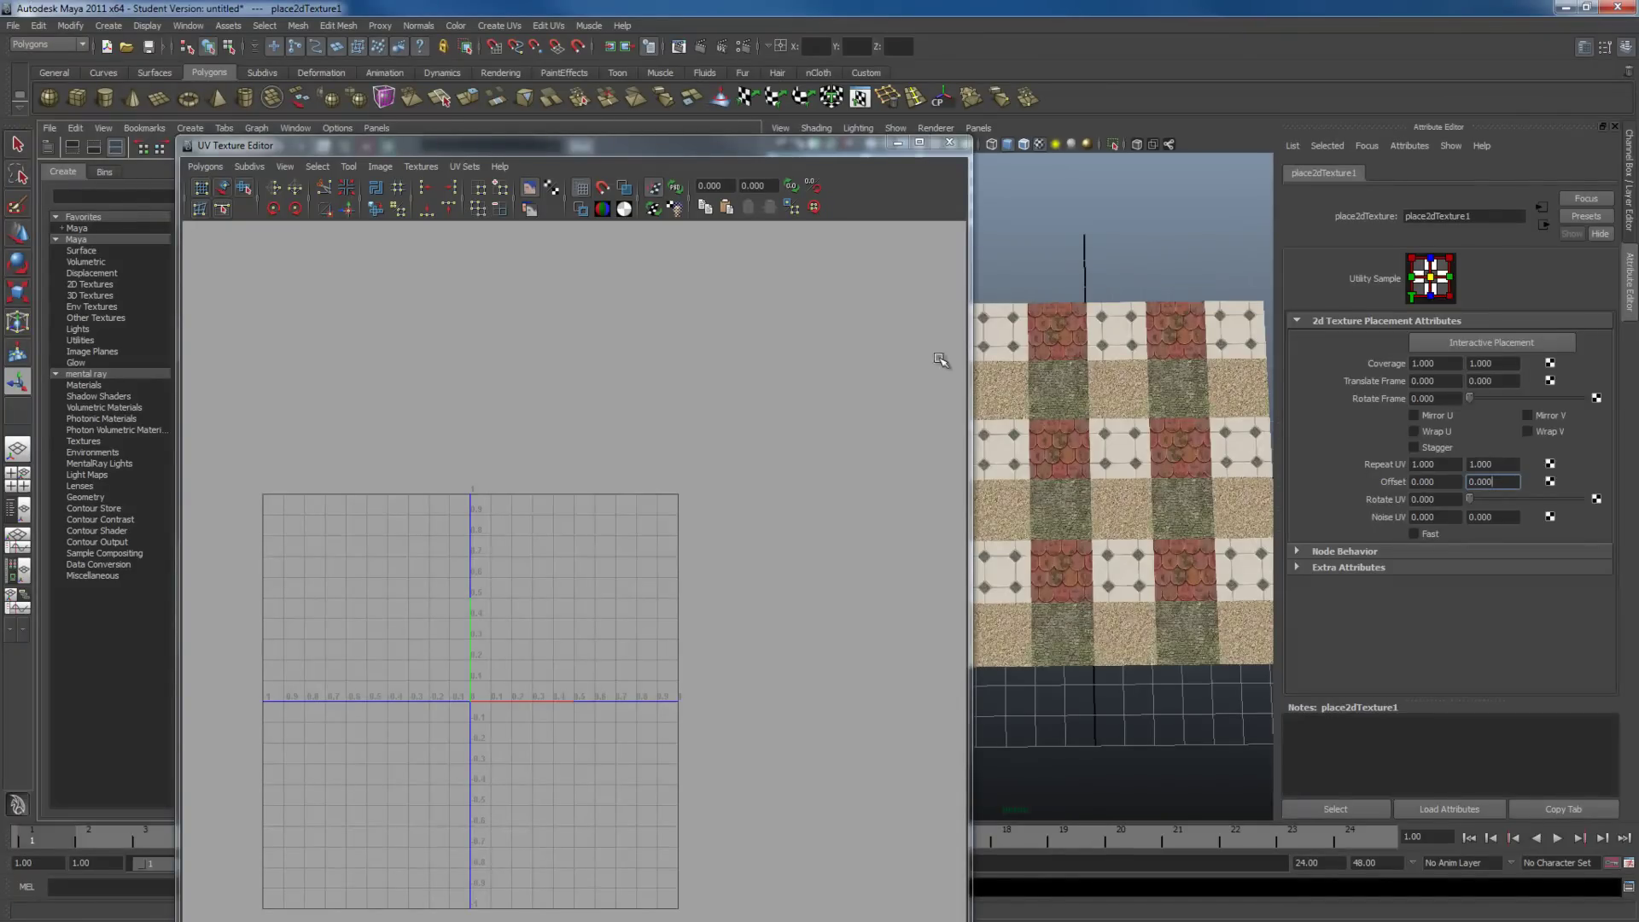
# Step: Scale all the plane's UVs down to about half size and move them over the red roof tile quadrant of the texture
pyautogui.click(1023, 418)
pyautogui.press('F11')
pyautogui.press('F12')
pyautogui.moveTo(719, 433); pyautogui.dragTo(398, 773)
pyautogui.press('r')
pyautogui.moveTo(567, 596); pyautogui.dragTo(529, 612)
pyautogui.moveTo(529, 612); pyautogui.dragTo(428, 666, button='middle')
pyautogui.press('w')
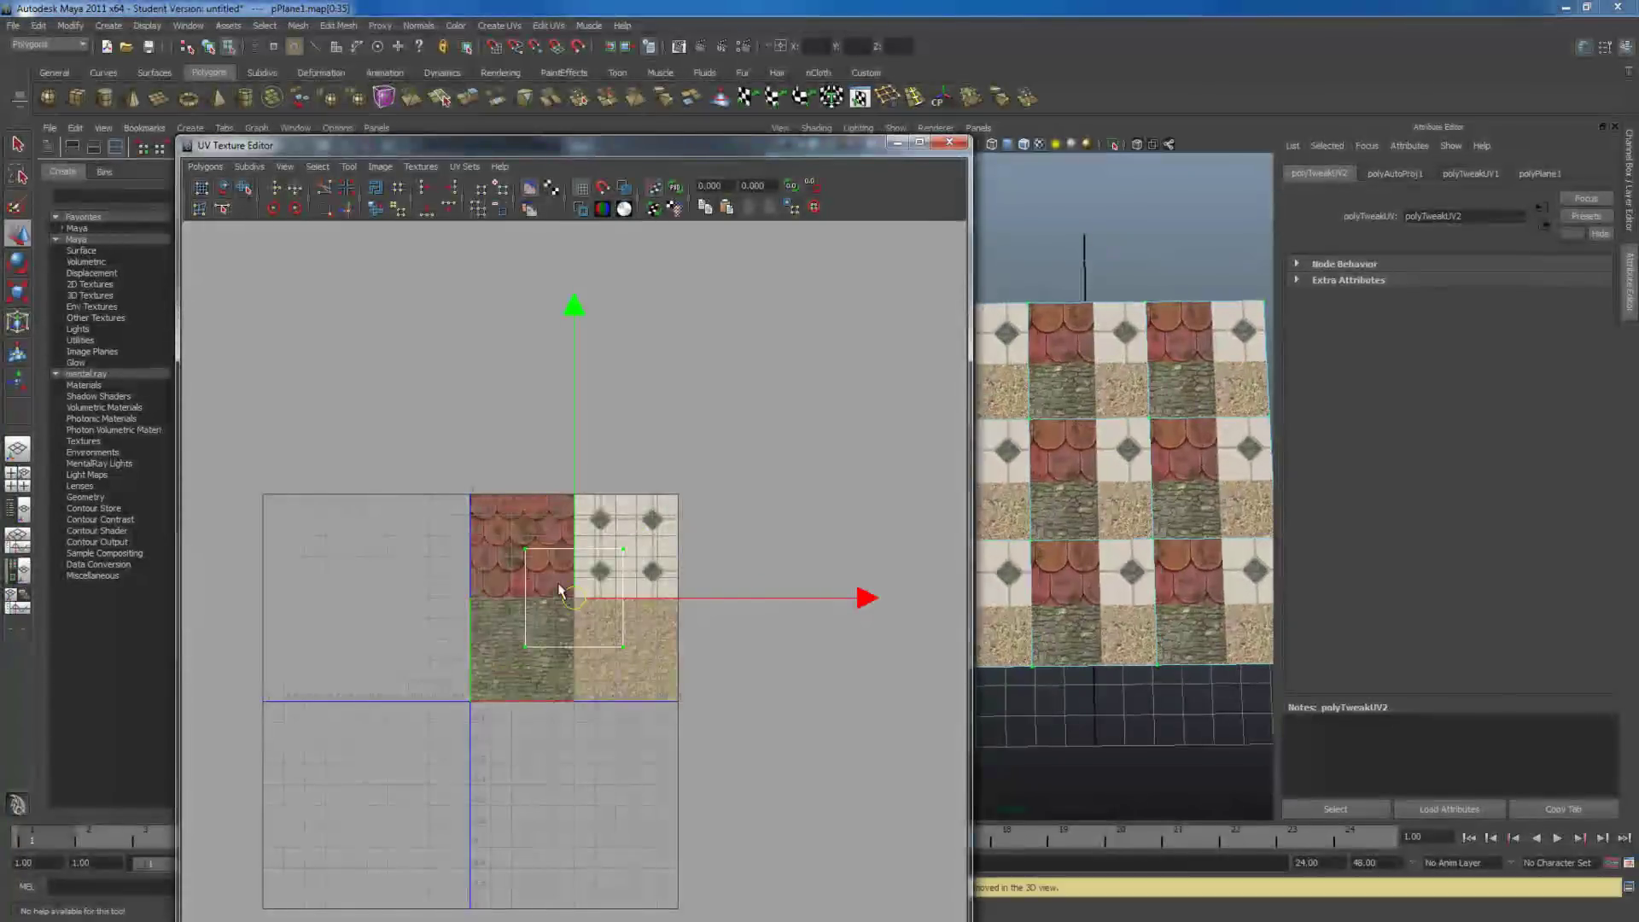
pyautogui.moveTo(610, 597); pyautogui.dragTo(523, 546, button='middle')
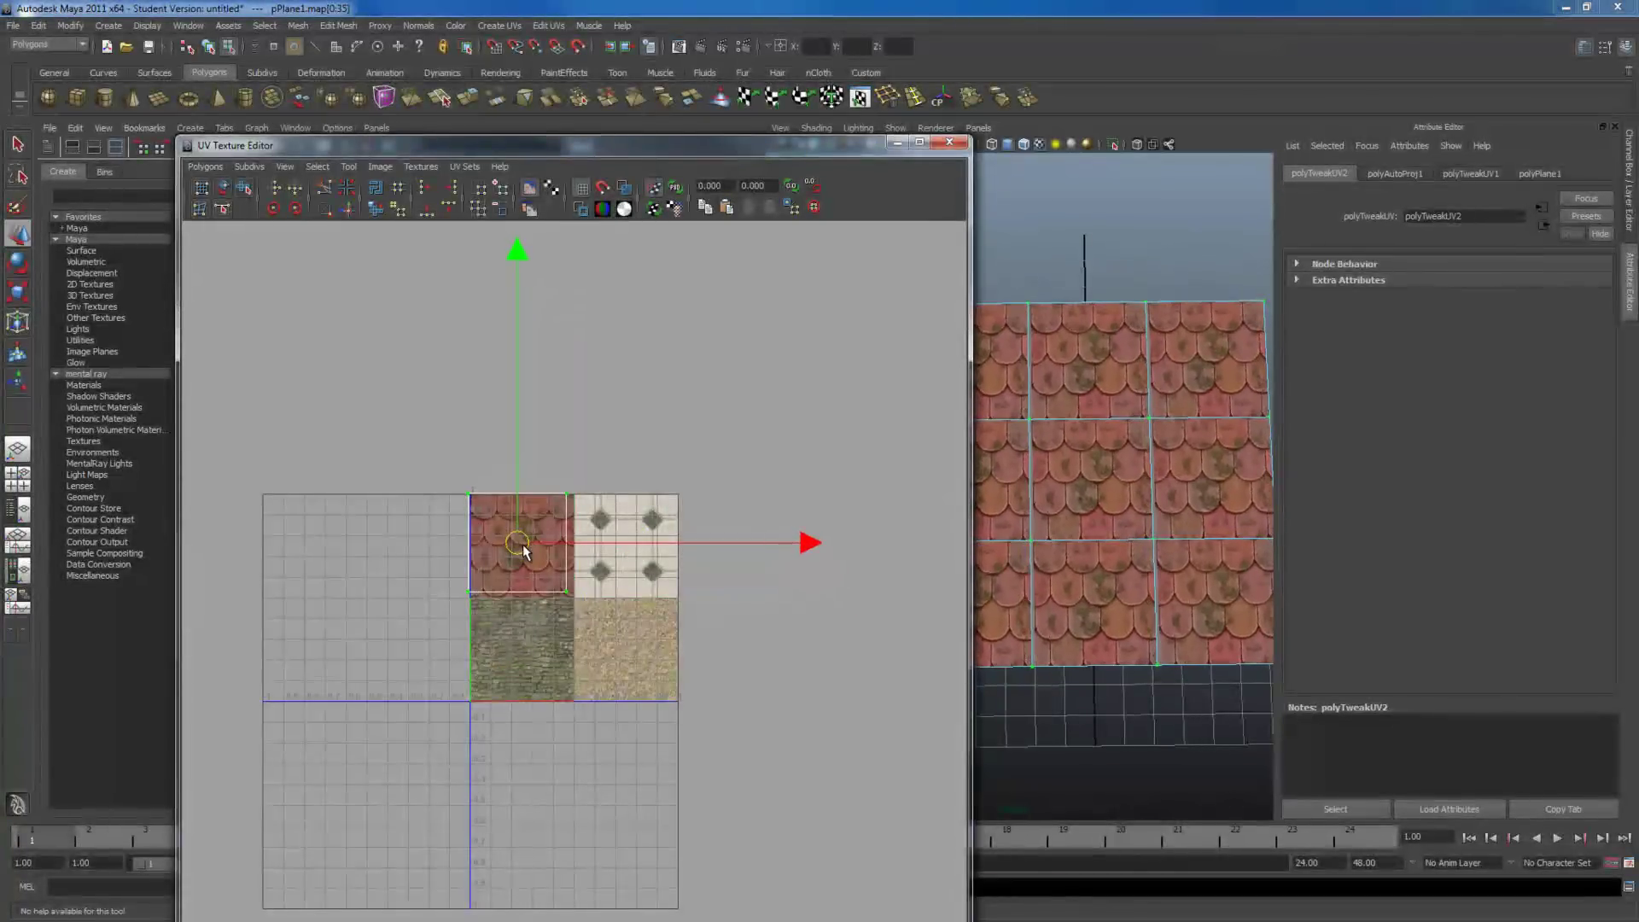
# Step: Return the plane to object selection and unitize its UVs so every face covers the full four-tile texture
pyautogui.keyDown('alt'); pyautogui.moveTo(523, 546); pyautogui.dragTo(699, 629, button='right'); pyautogui.keyUp('alt')
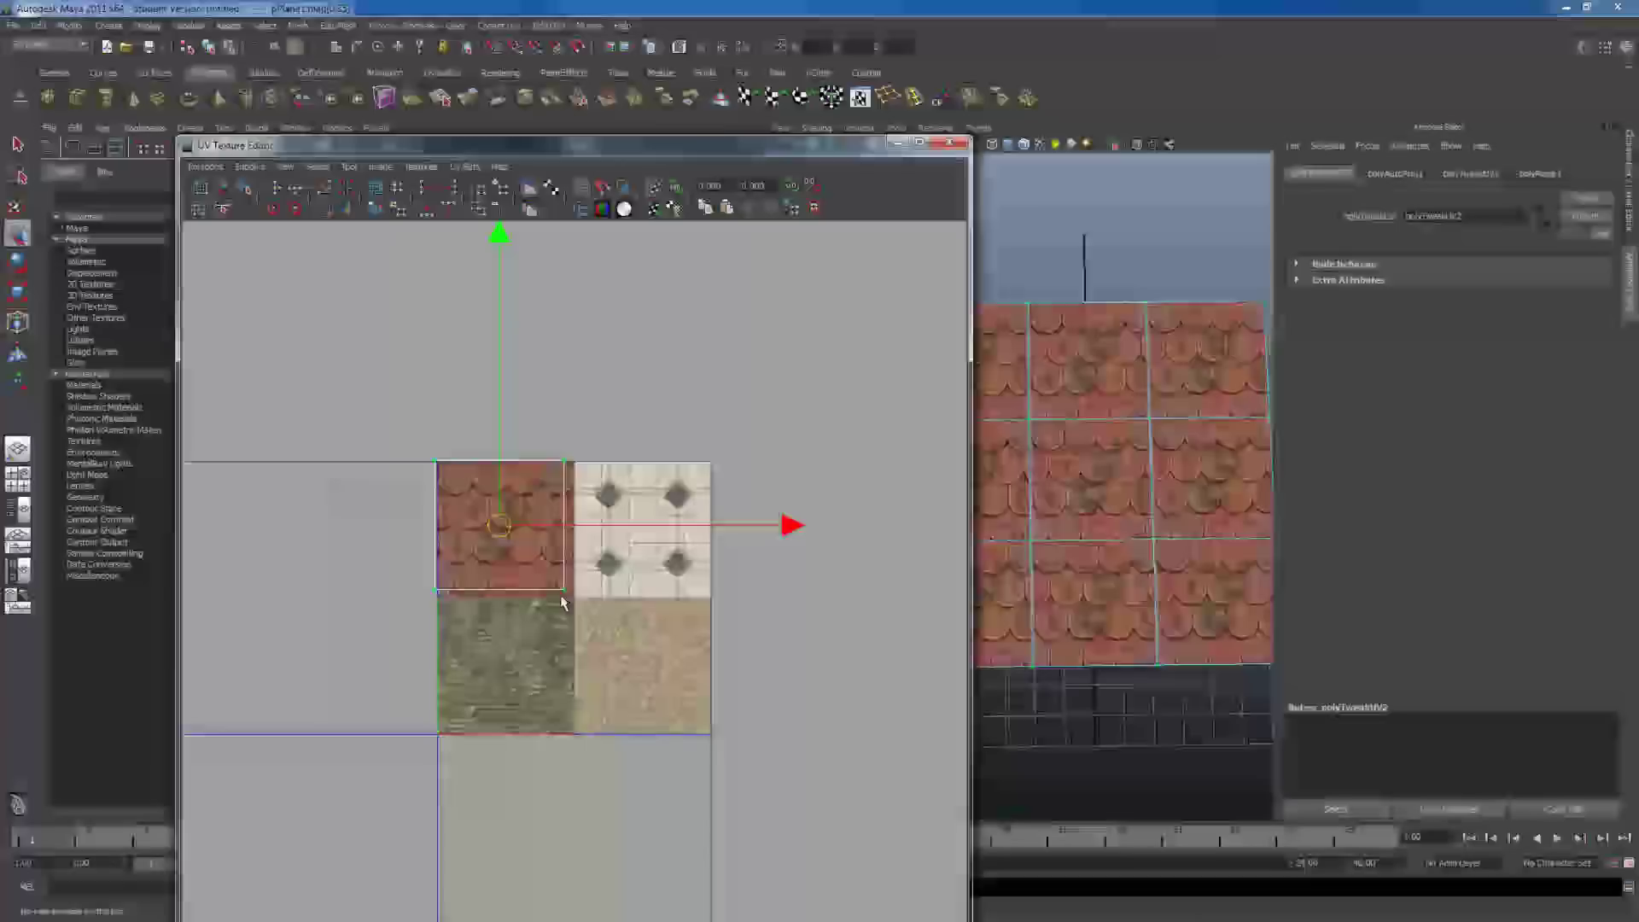
pyautogui.moveTo(903, 468); pyautogui.dragTo(944, 392, button='right')
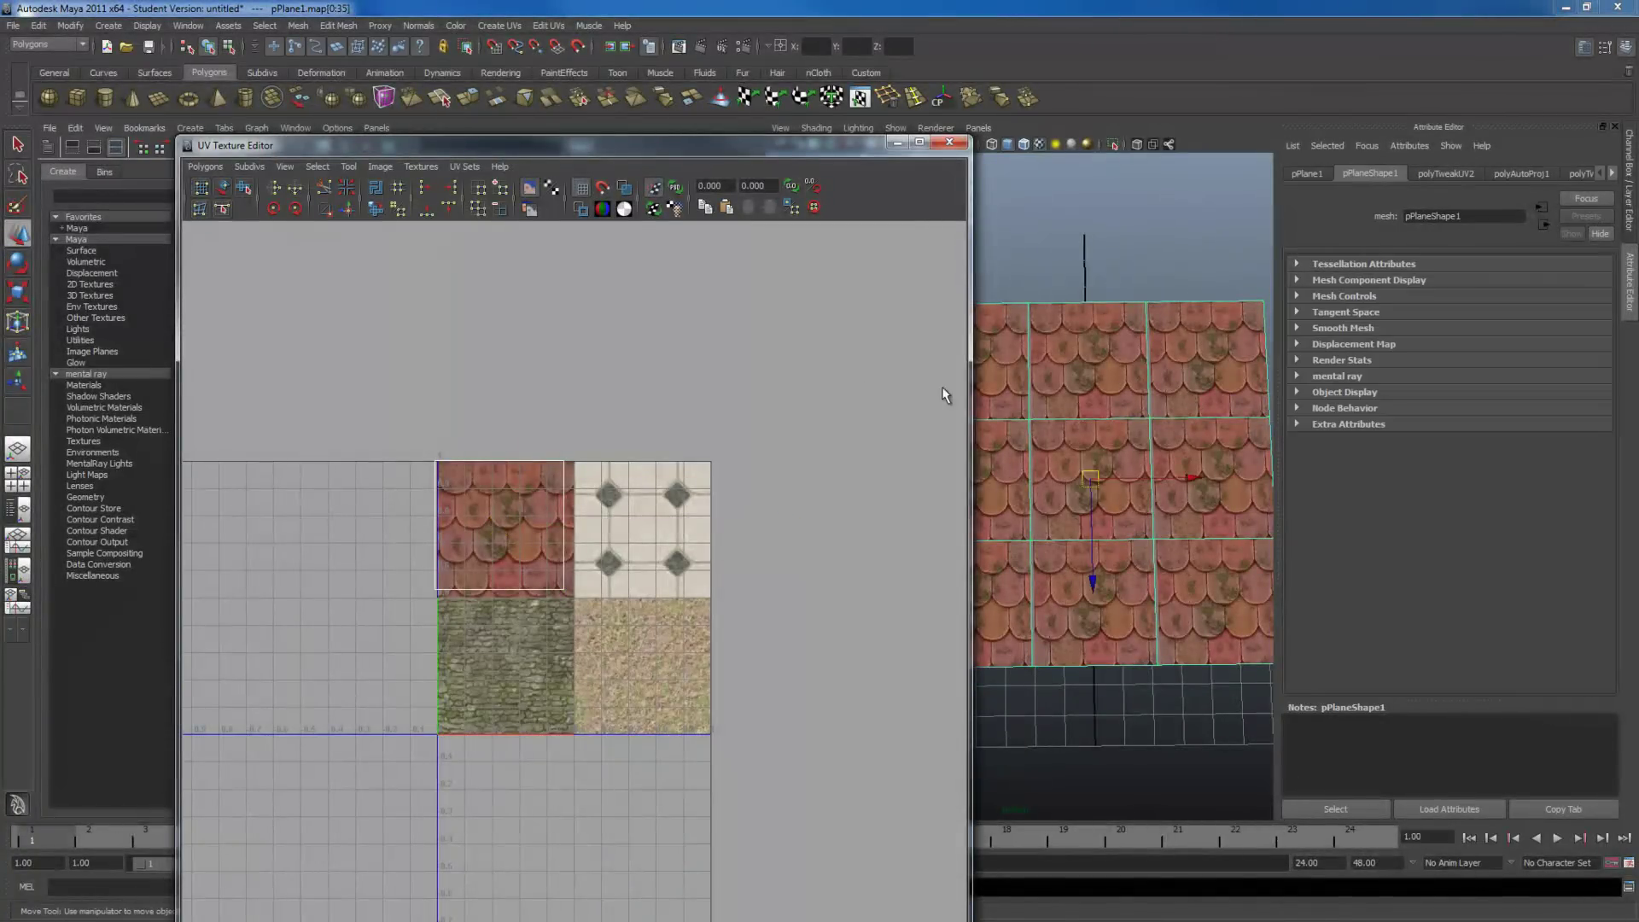
pyautogui.click(537, 27)
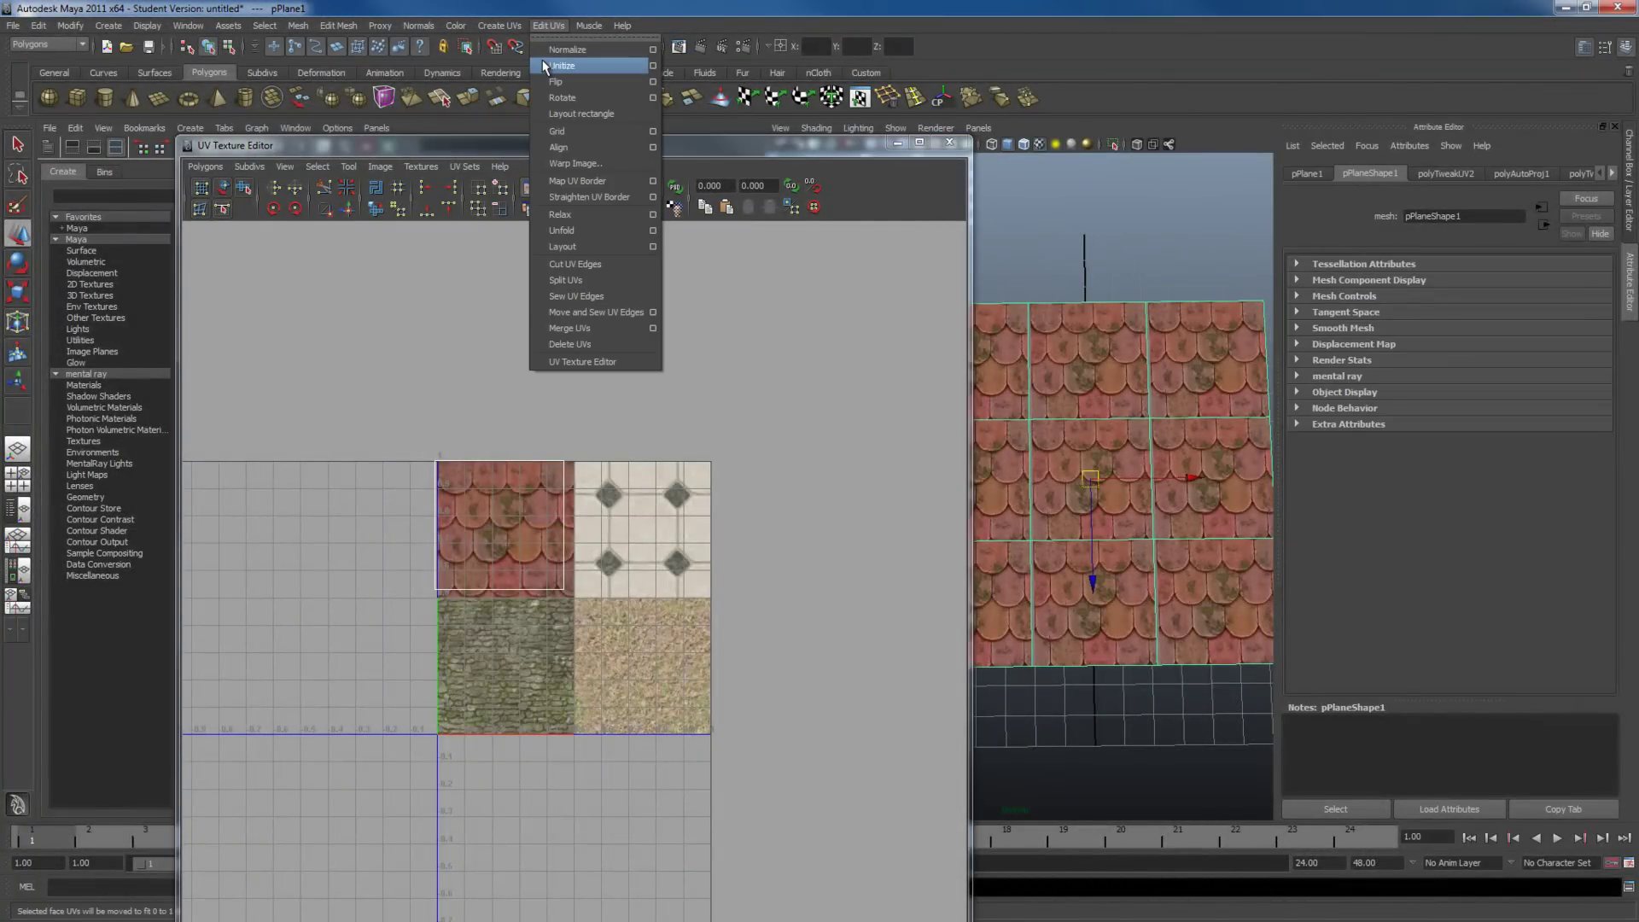
pyautogui.click(541, 65)
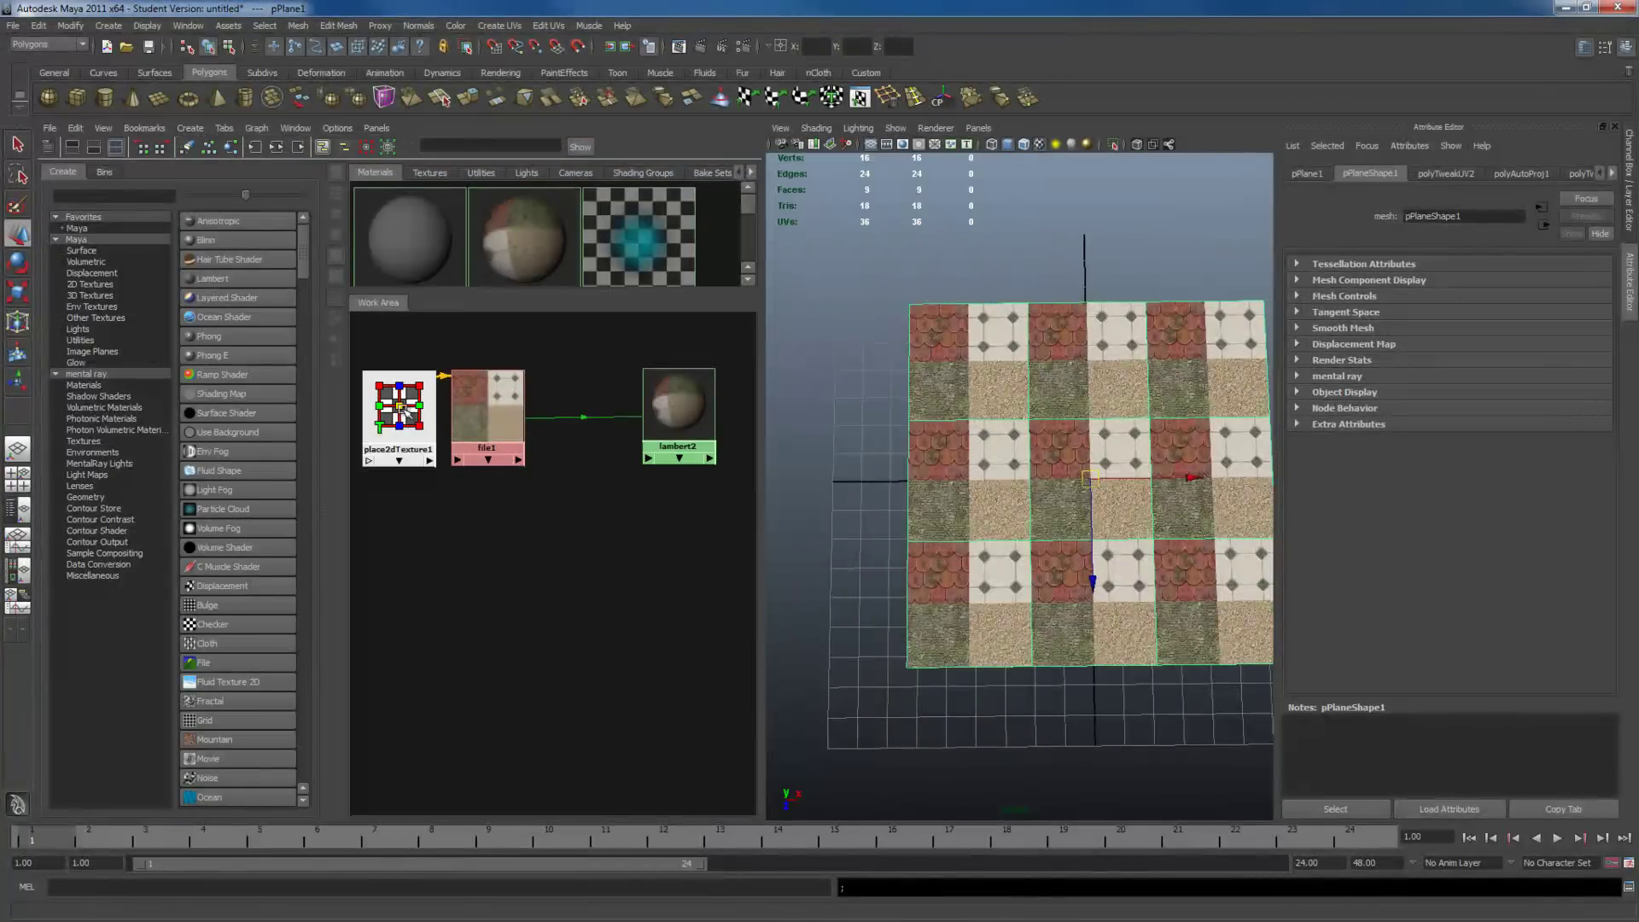
# Step: Set place2dTexture1's Repeat UV to 0.5 in both directions and its Offset V to 0.5 to isolate the roof tile
pyautogui.click(405, 413)
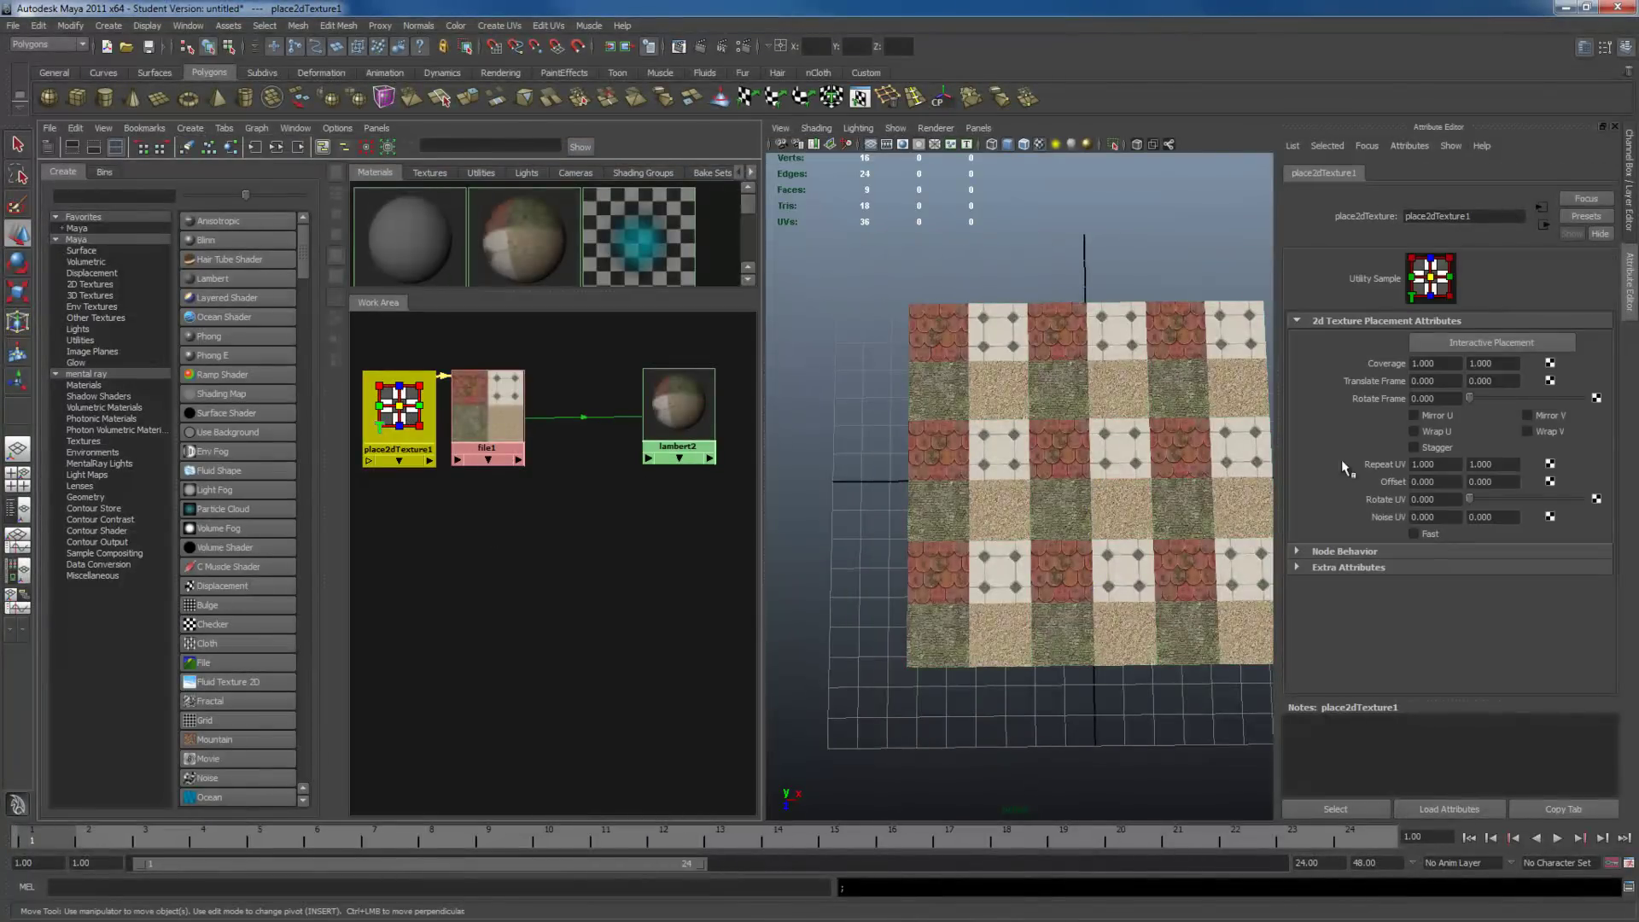
pyautogui.click(1447, 463)
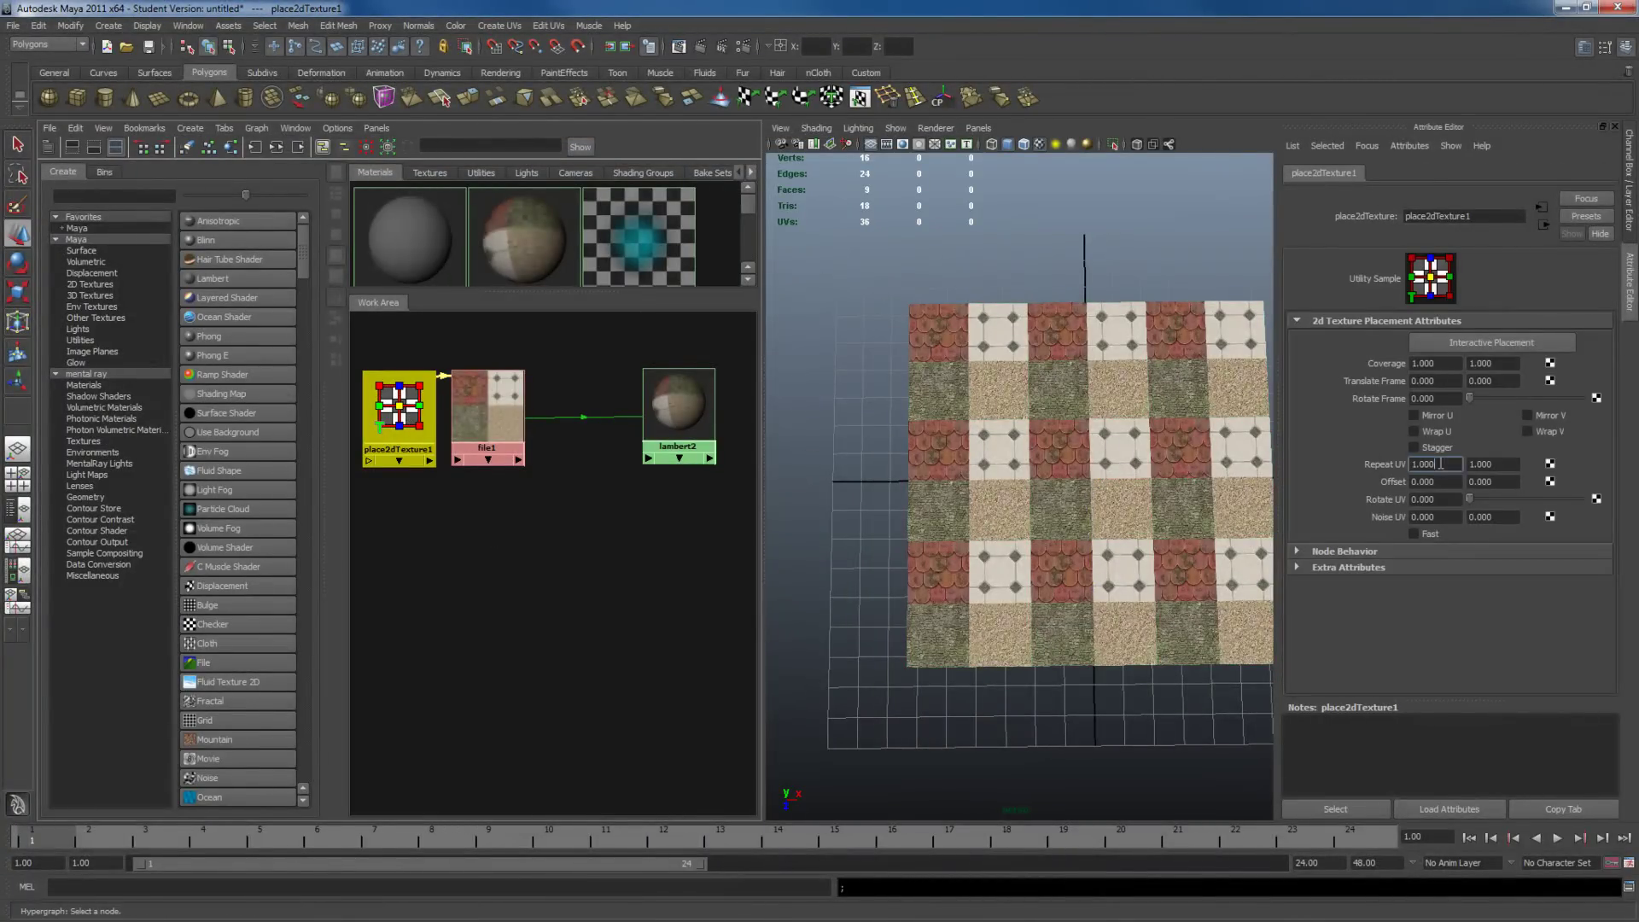
pyautogui.write('0.5')
pyautogui.press('Tab')
pyautogui.write('0.5')
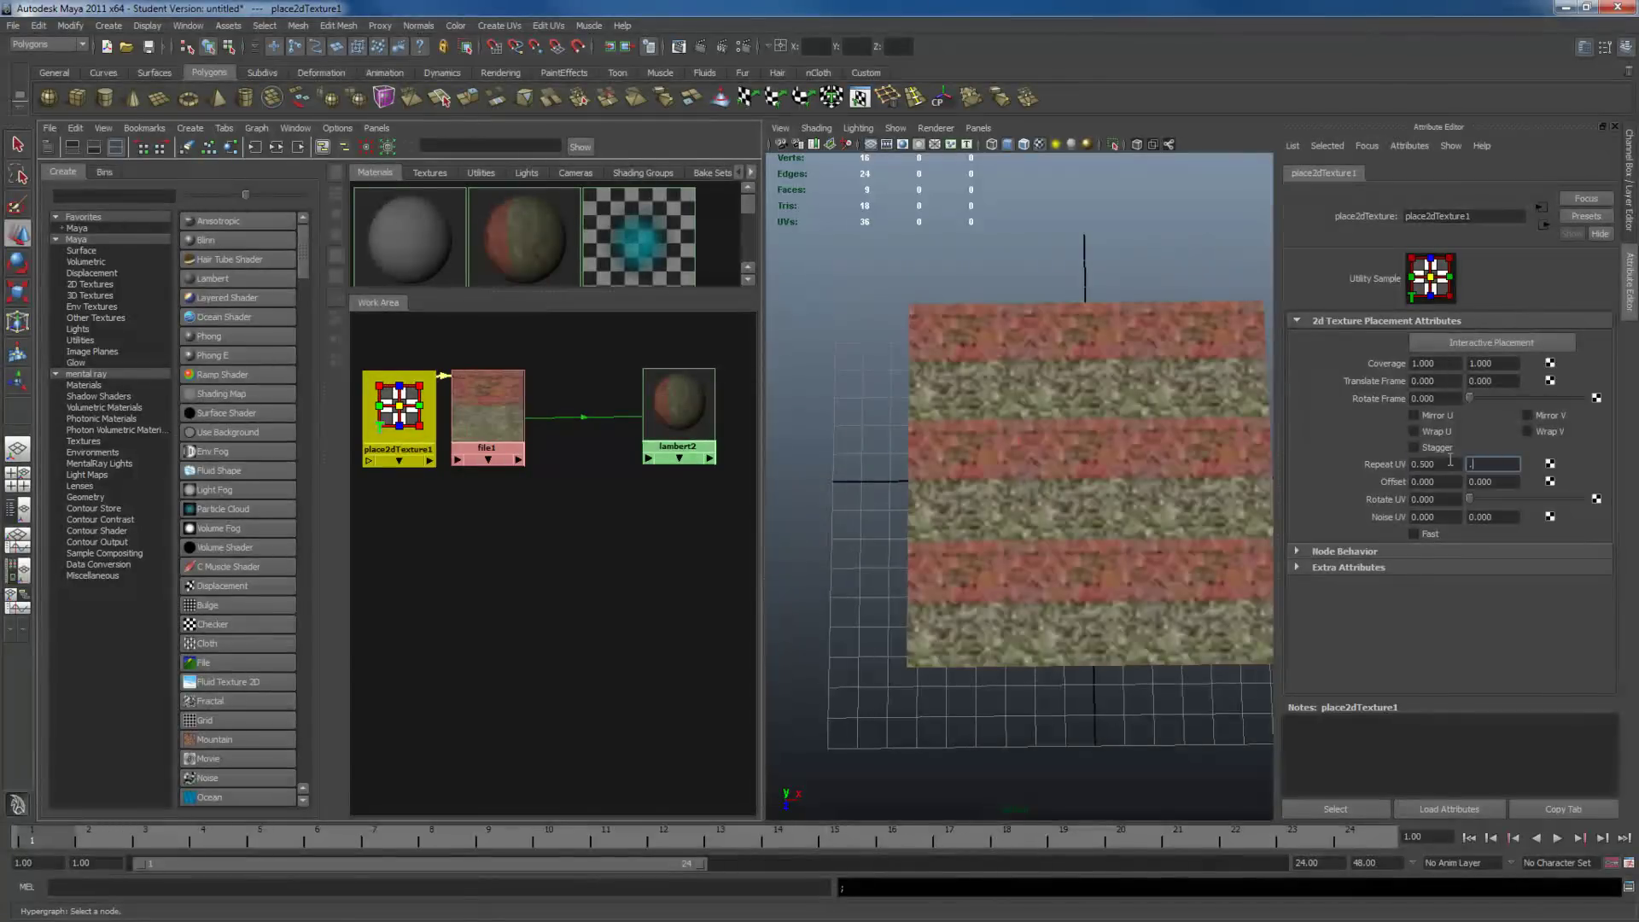
pyautogui.press('Return')
pyautogui.click(1476, 483)
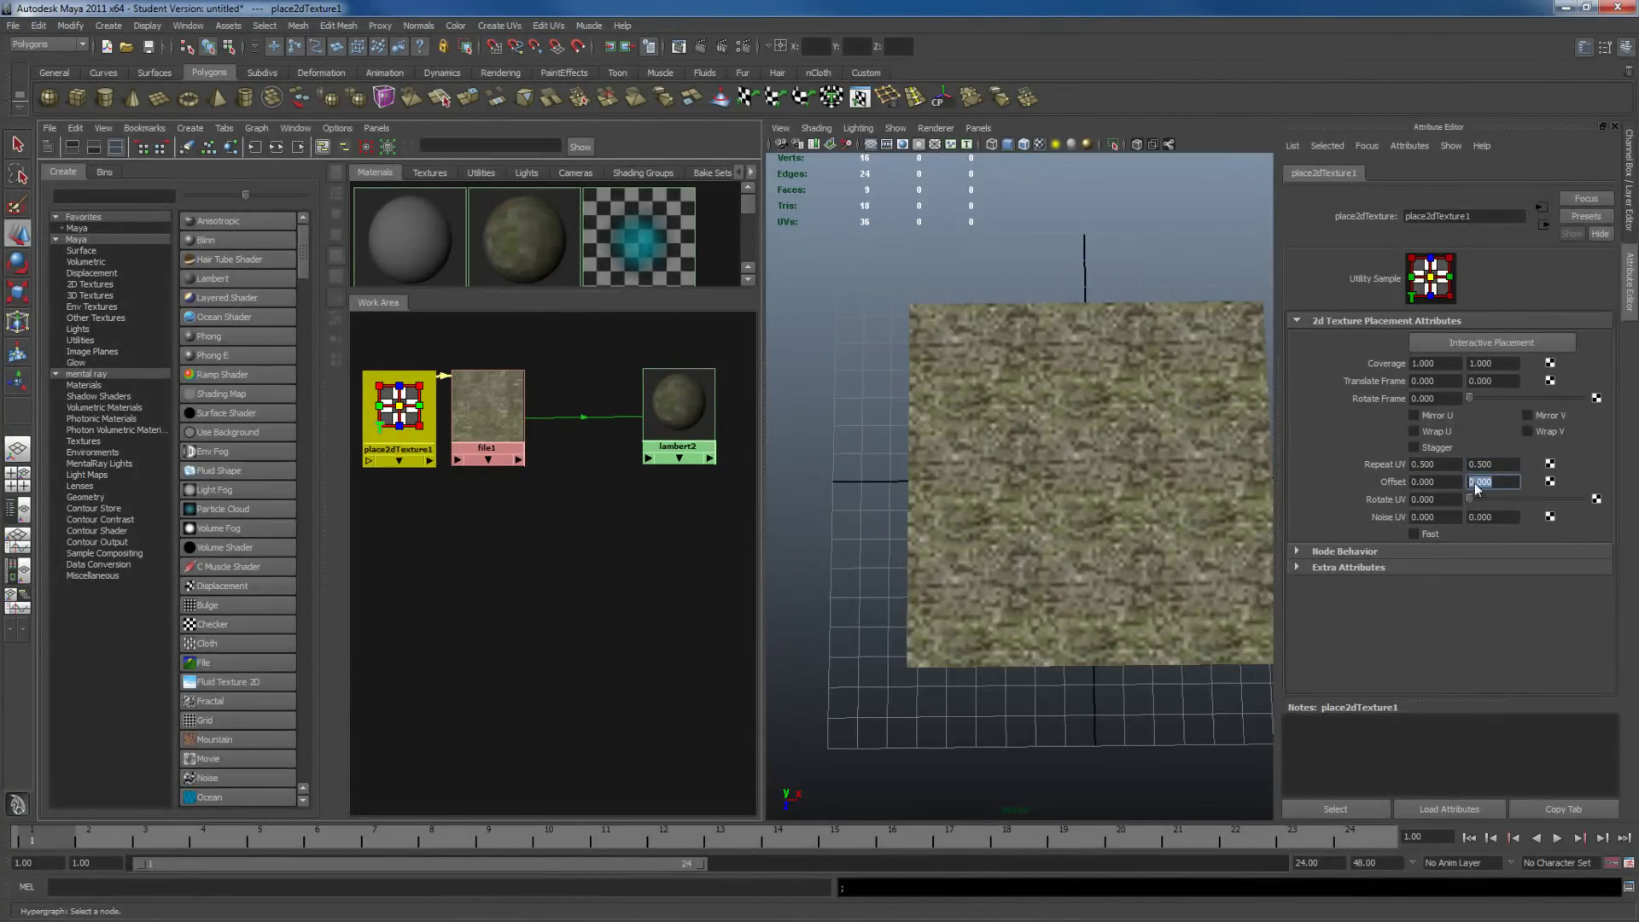
pyautogui.press('Return')
pyautogui.click(1190, 475)
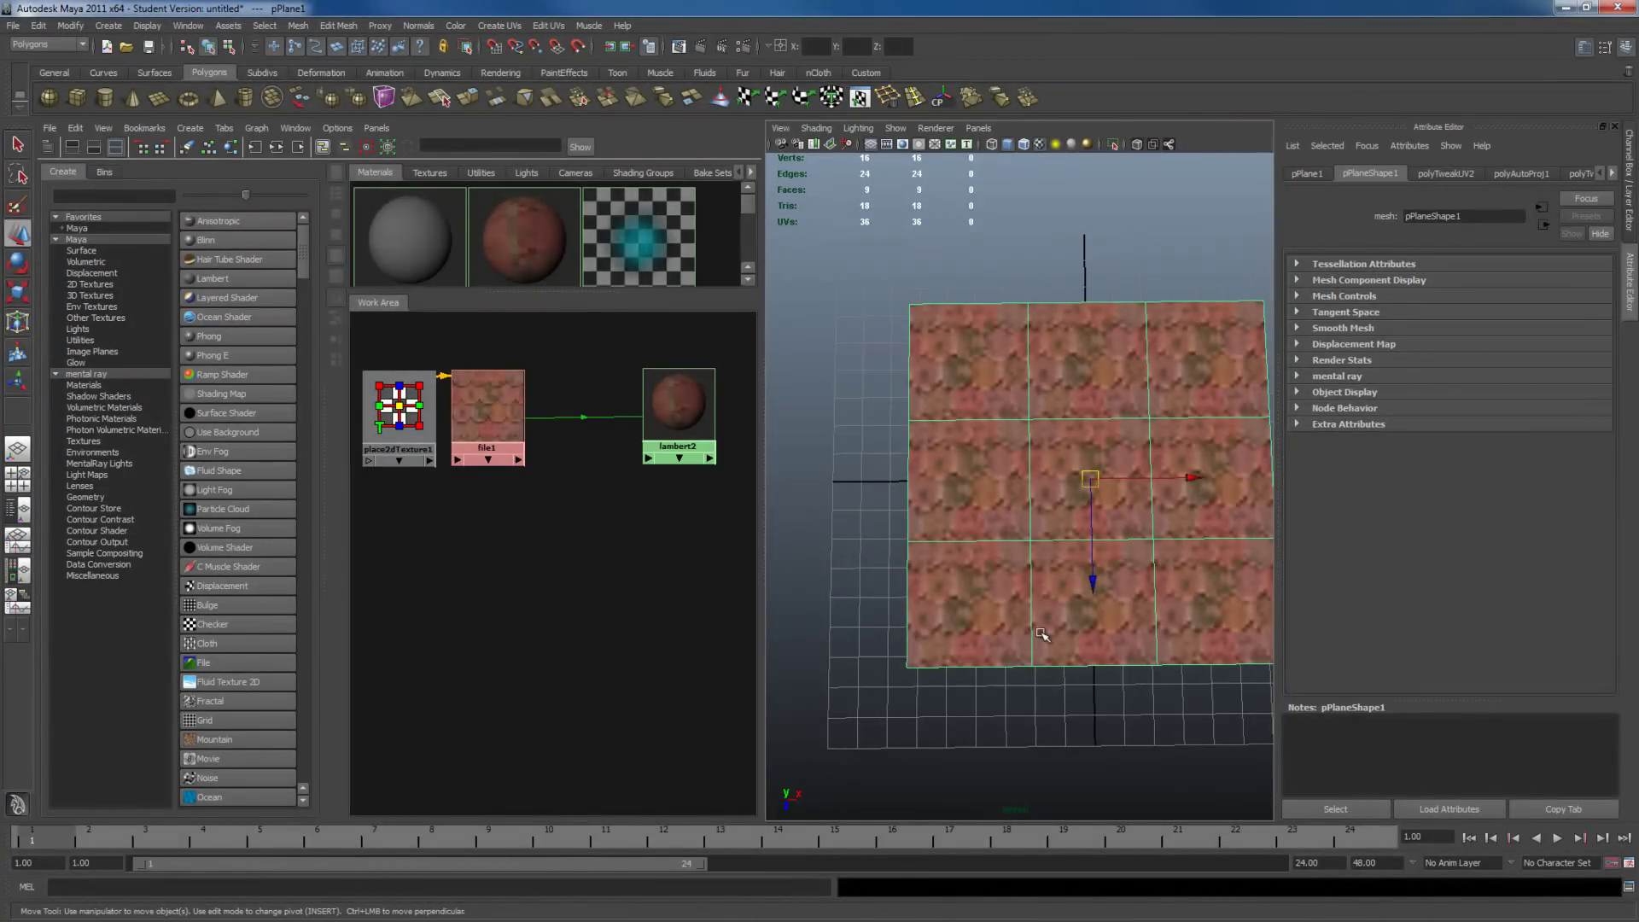
pyautogui.moveTo(996, 458); pyautogui.dragTo(999, 414, button='right')
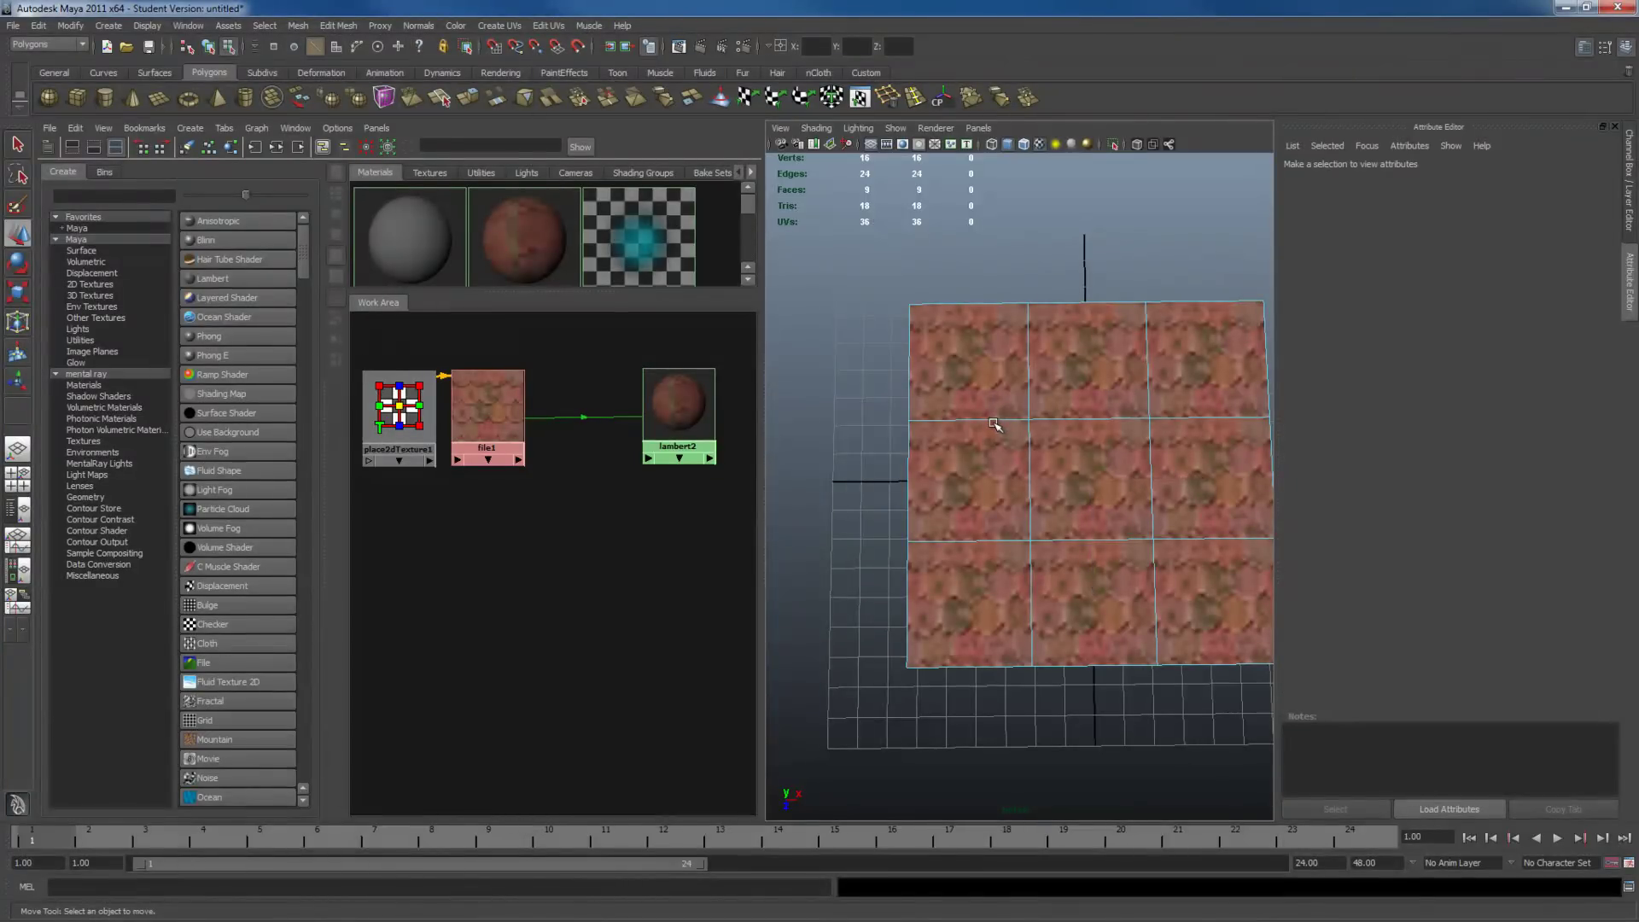
pyautogui.doubleClick(995, 419)
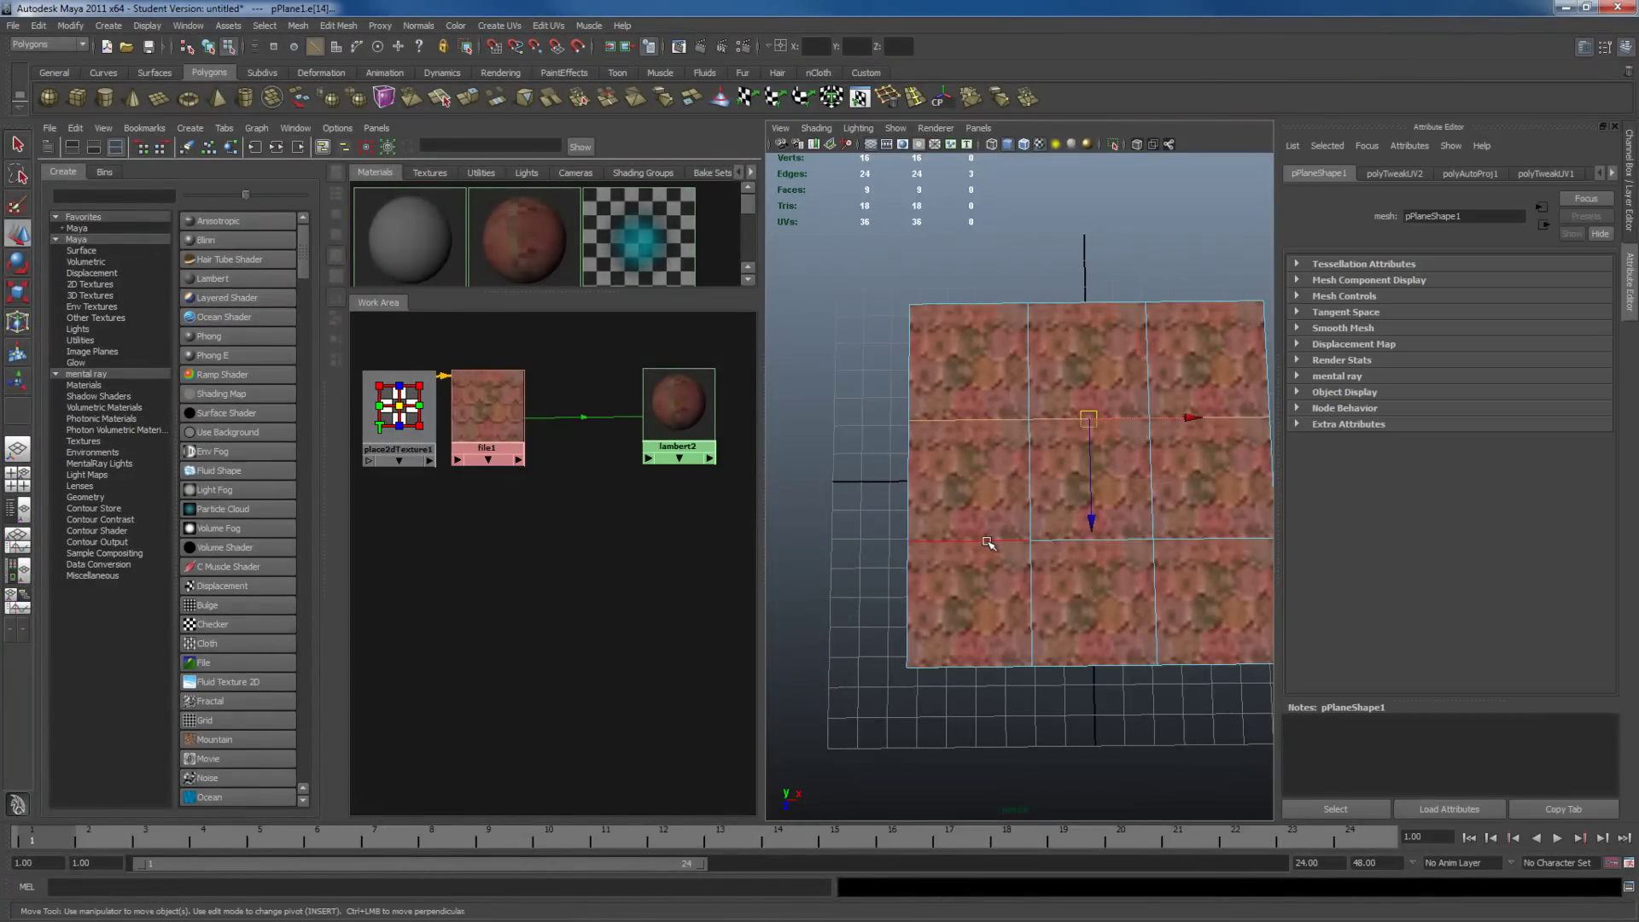
pyautogui.press('F8')
# Step: Reduce the plane's Subdivisions Width and Subdivisions Height to 1 in its polyPlane1 construction history
pyautogui.hotkey('ctrl', 'a')
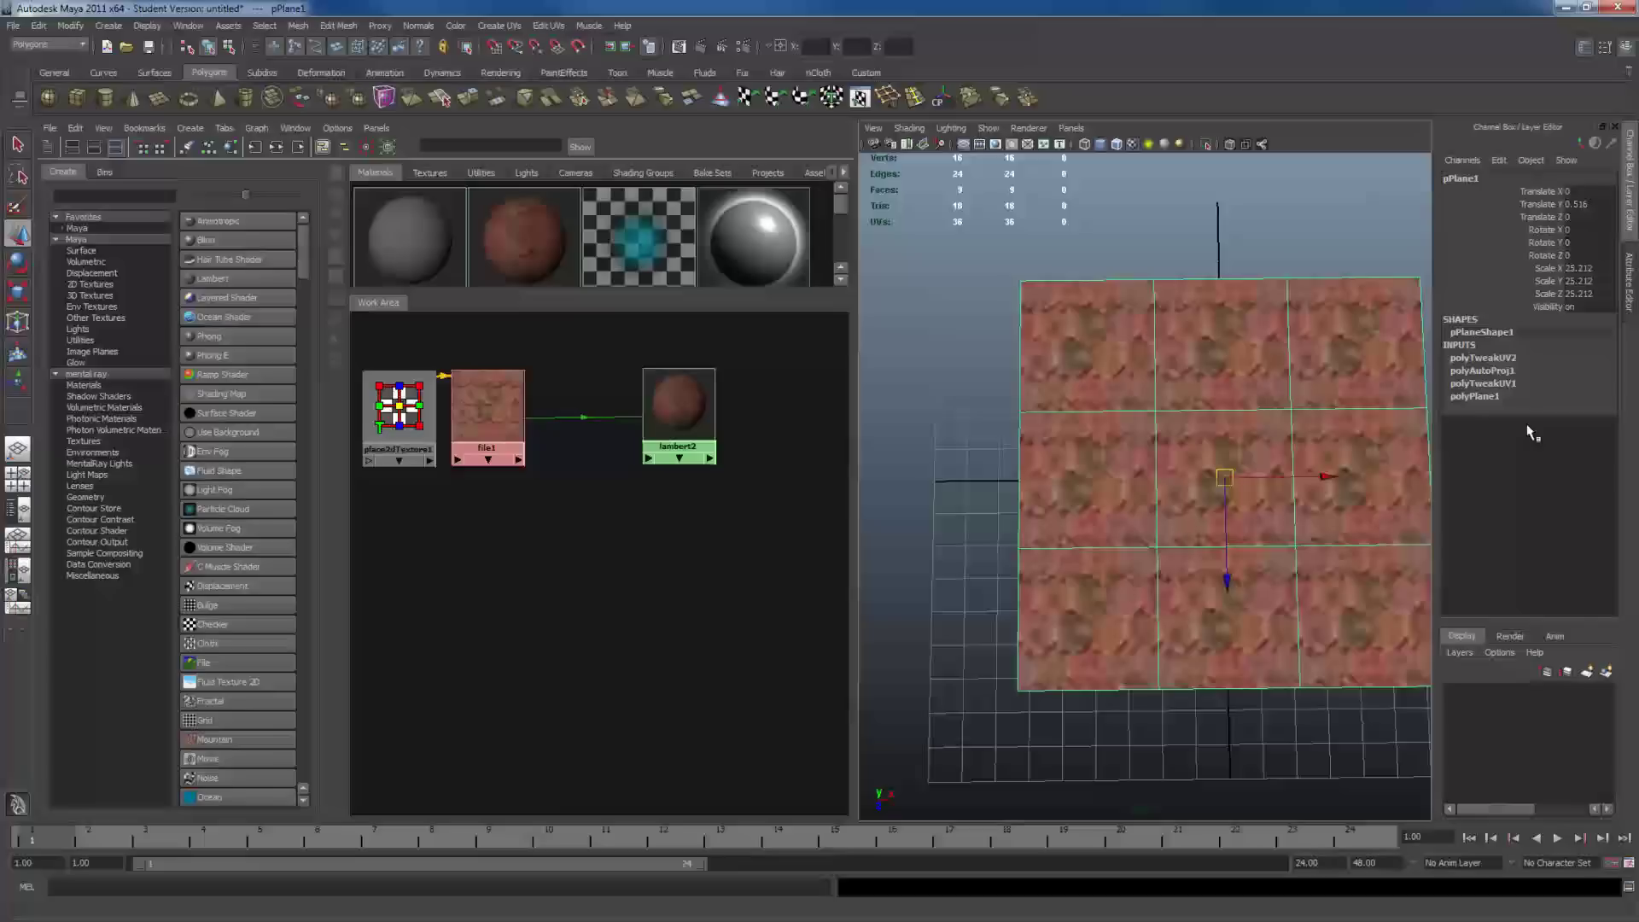
pyautogui.click(1492, 398)
pyautogui.moveTo(1523, 436); pyautogui.dragTo(1532, 451)
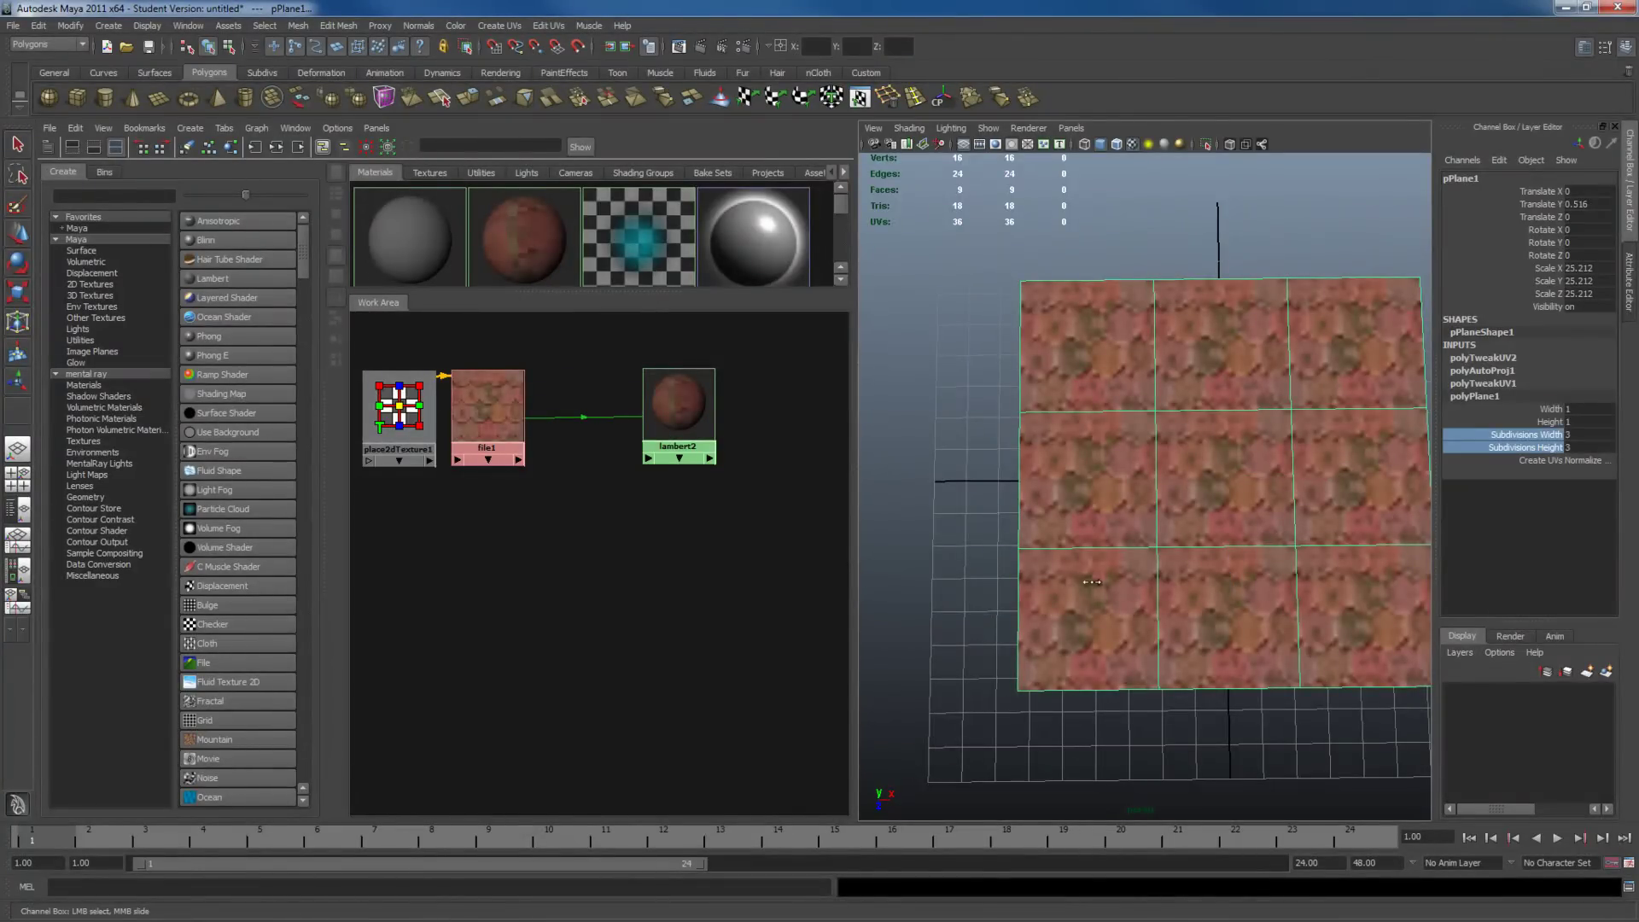
pyautogui.moveTo(1092, 581); pyautogui.dragTo(1050, 586, button='middle')
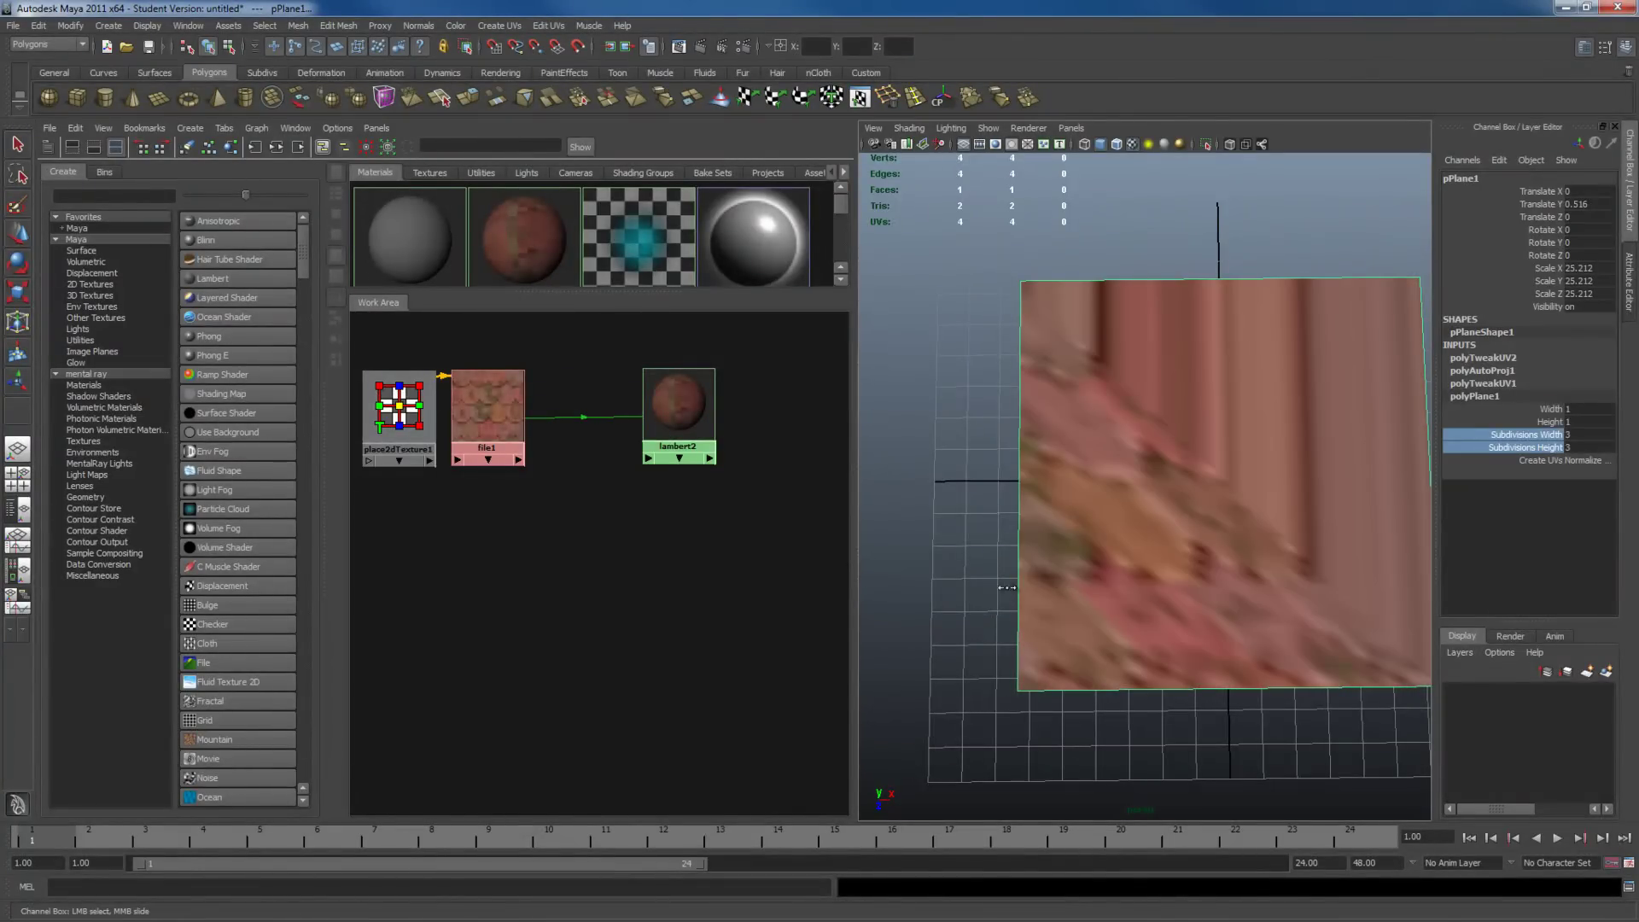
# Step: Unitize the UVs of the single-face plane so one roof tile fills it
pyautogui.click(538, 26)
pyautogui.click(565, 66)
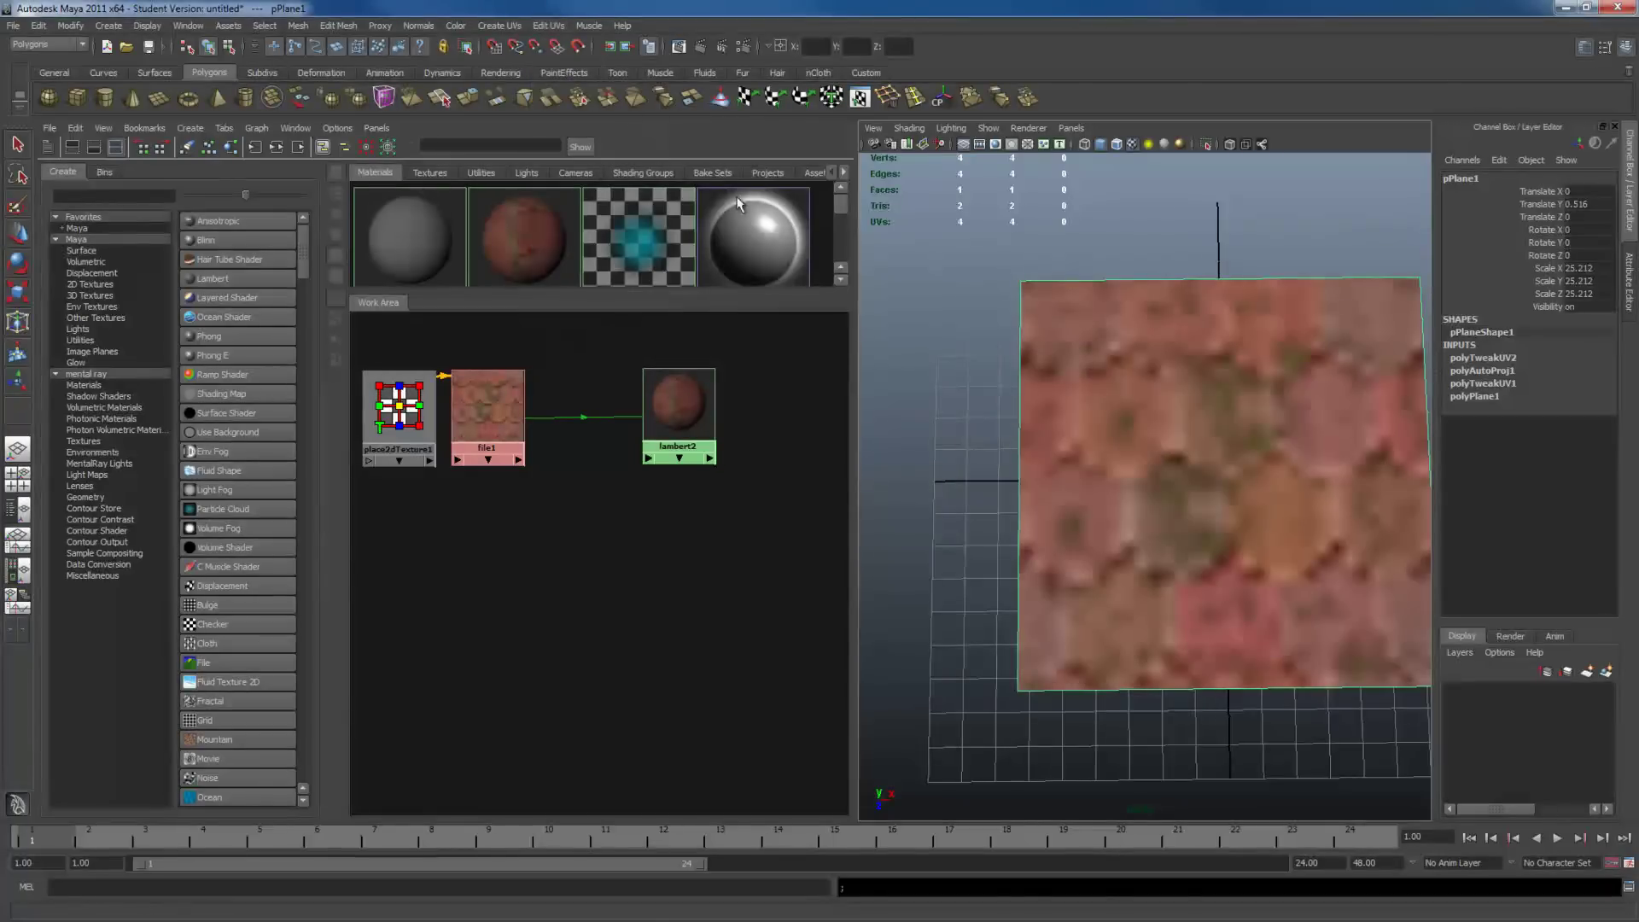
pyautogui.click(969, 470)
pyautogui.click(1101, 439)
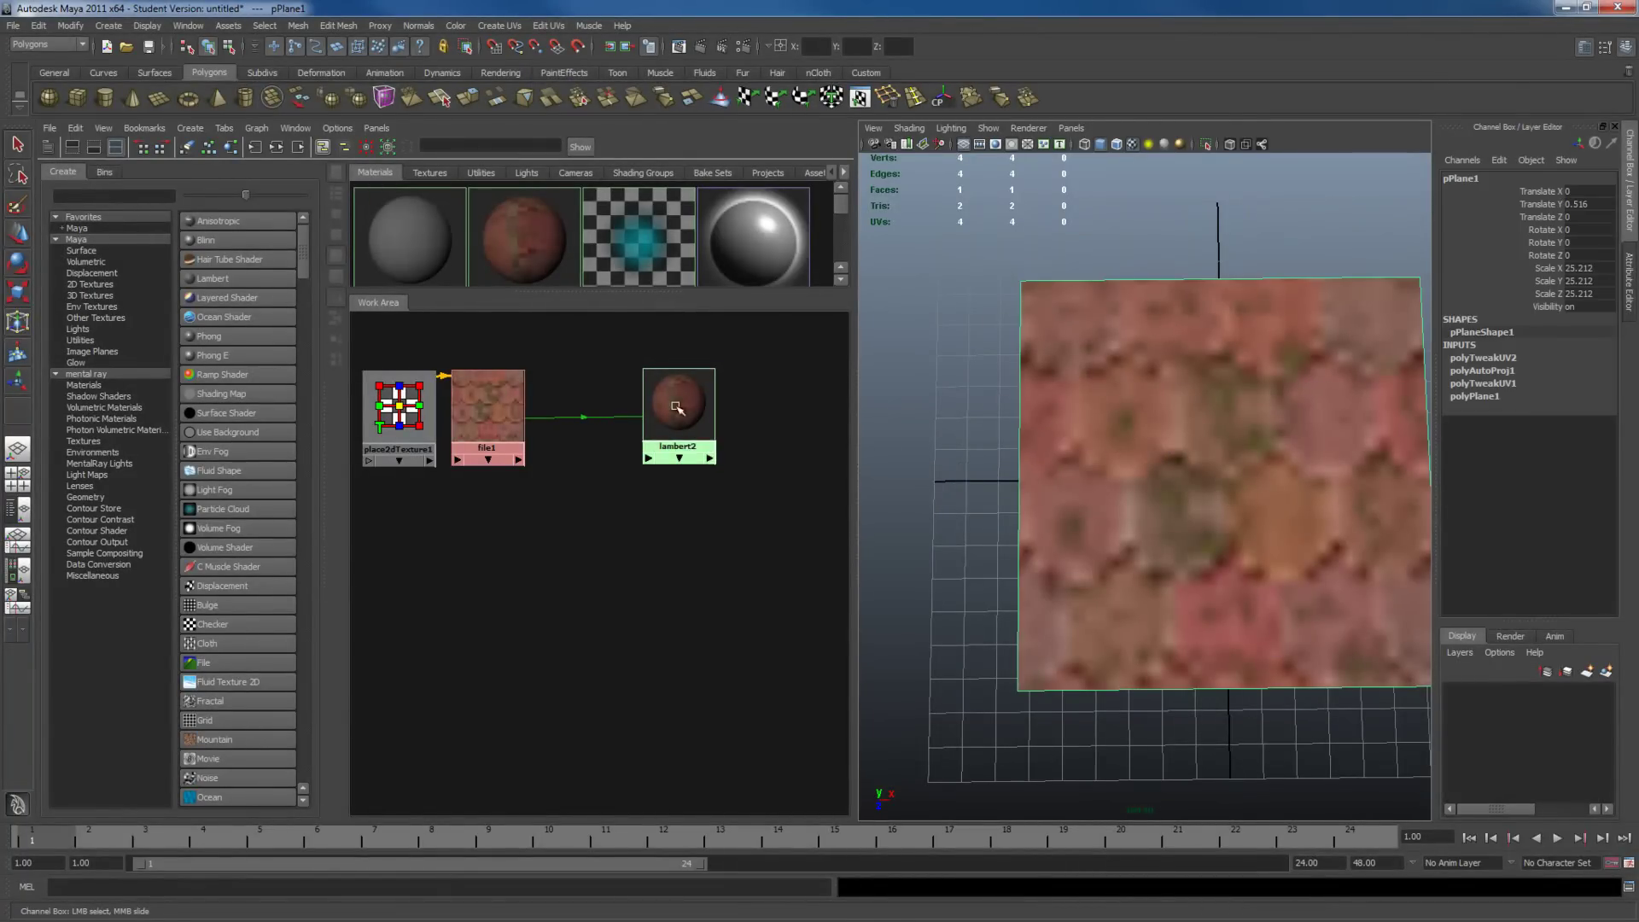
# Step: Move lambert2 farther from the file1 node and delete the connection between them
pyautogui.moveTo(676, 408); pyautogui.dragTo(757, 410)
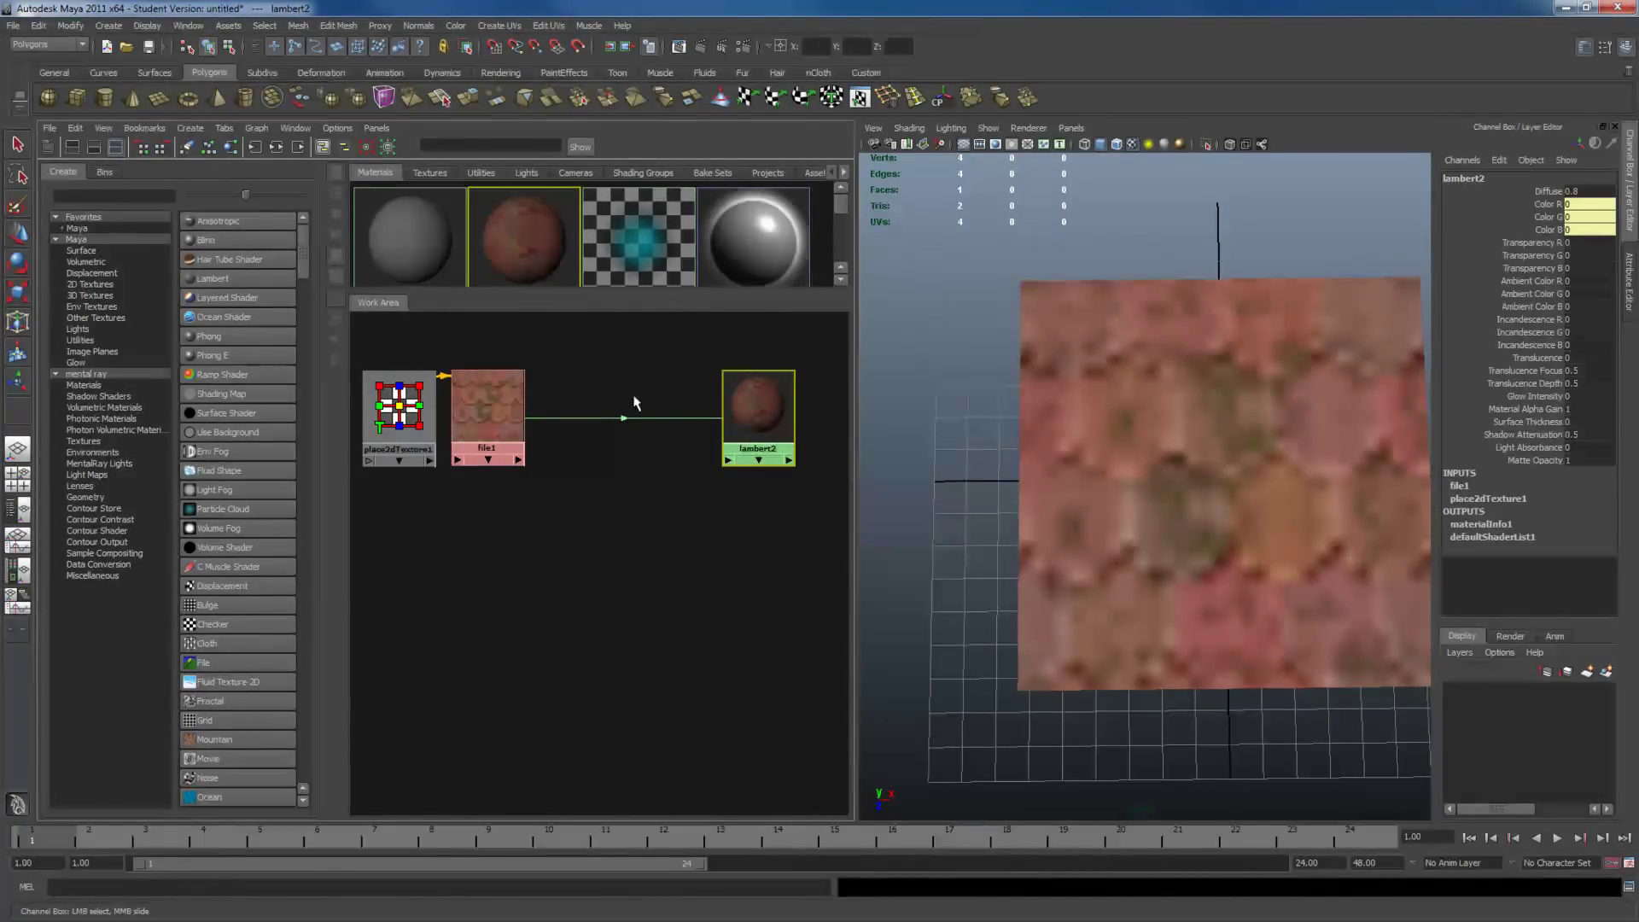
pyautogui.moveTo(644, 393); pyautogui.dragTo(588, 437)
pyautogui.press('Delete')
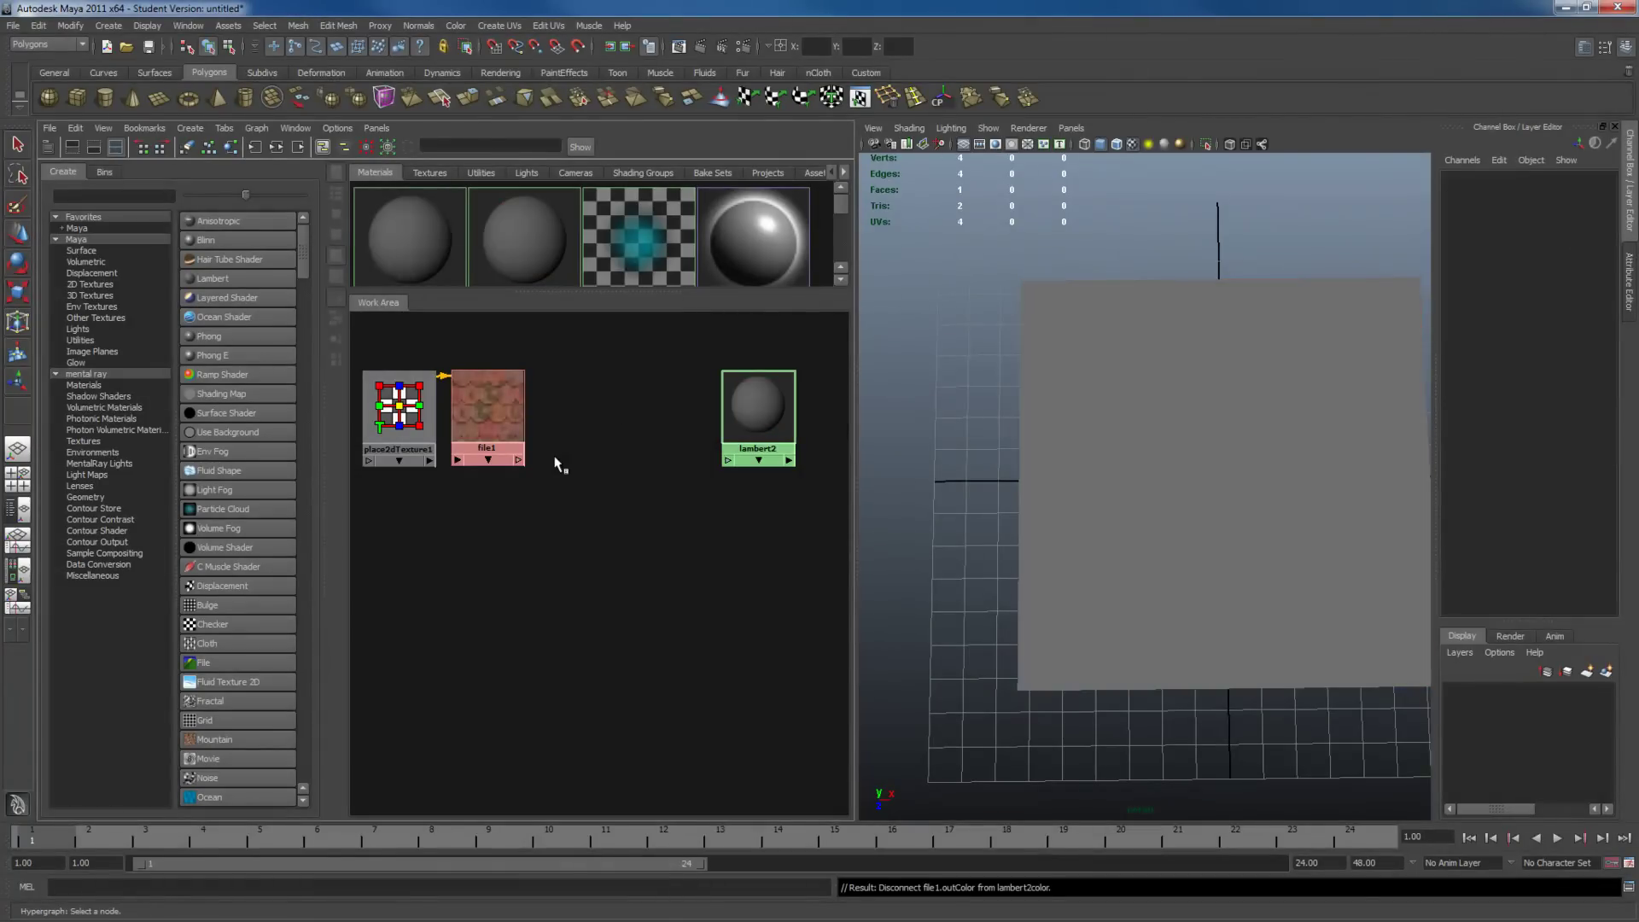
# Step: Map lambert2's Color to a new Layered Texture
pyautogui.doubleClick(740, 415)
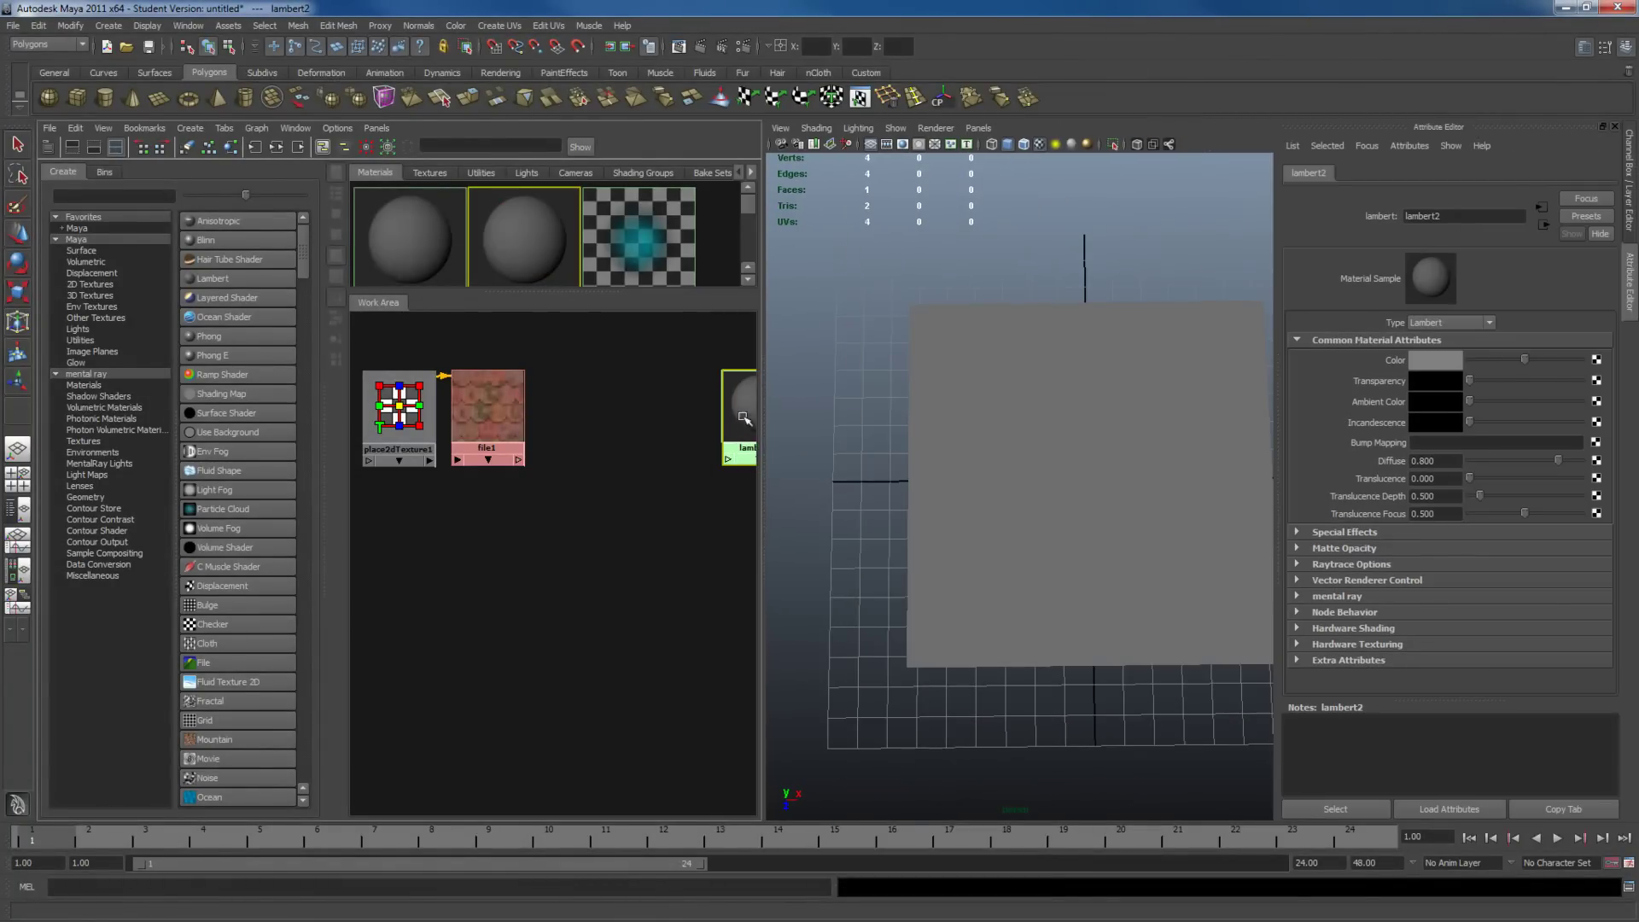
pyautogui.click(1596, 360)
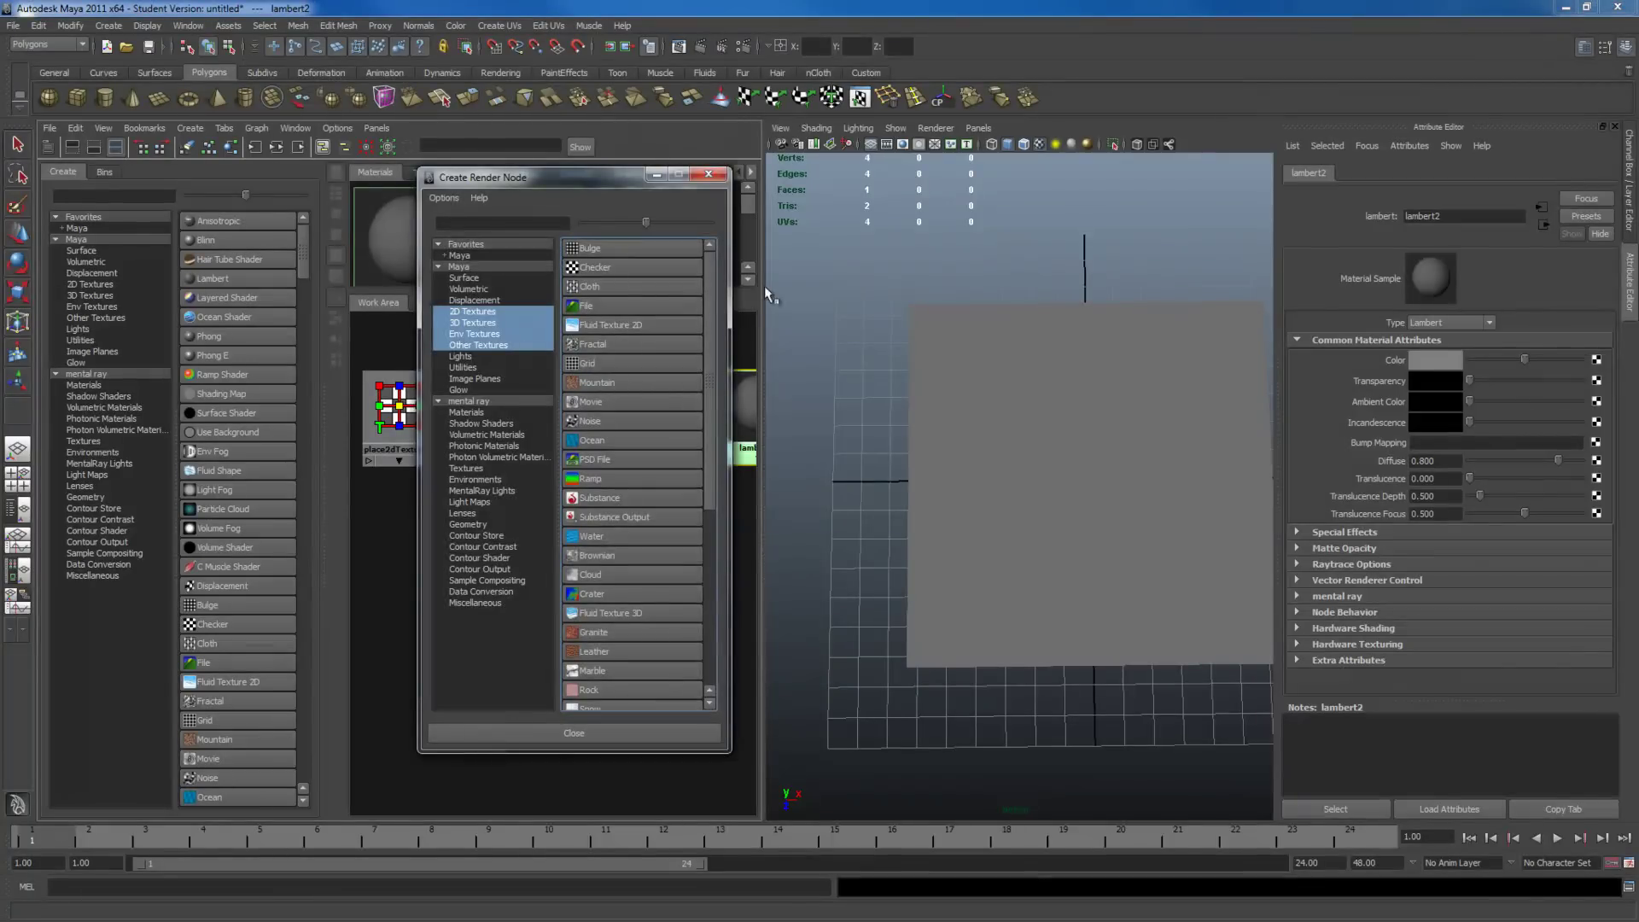
pyautogui.scroll(-3, 703, 432)
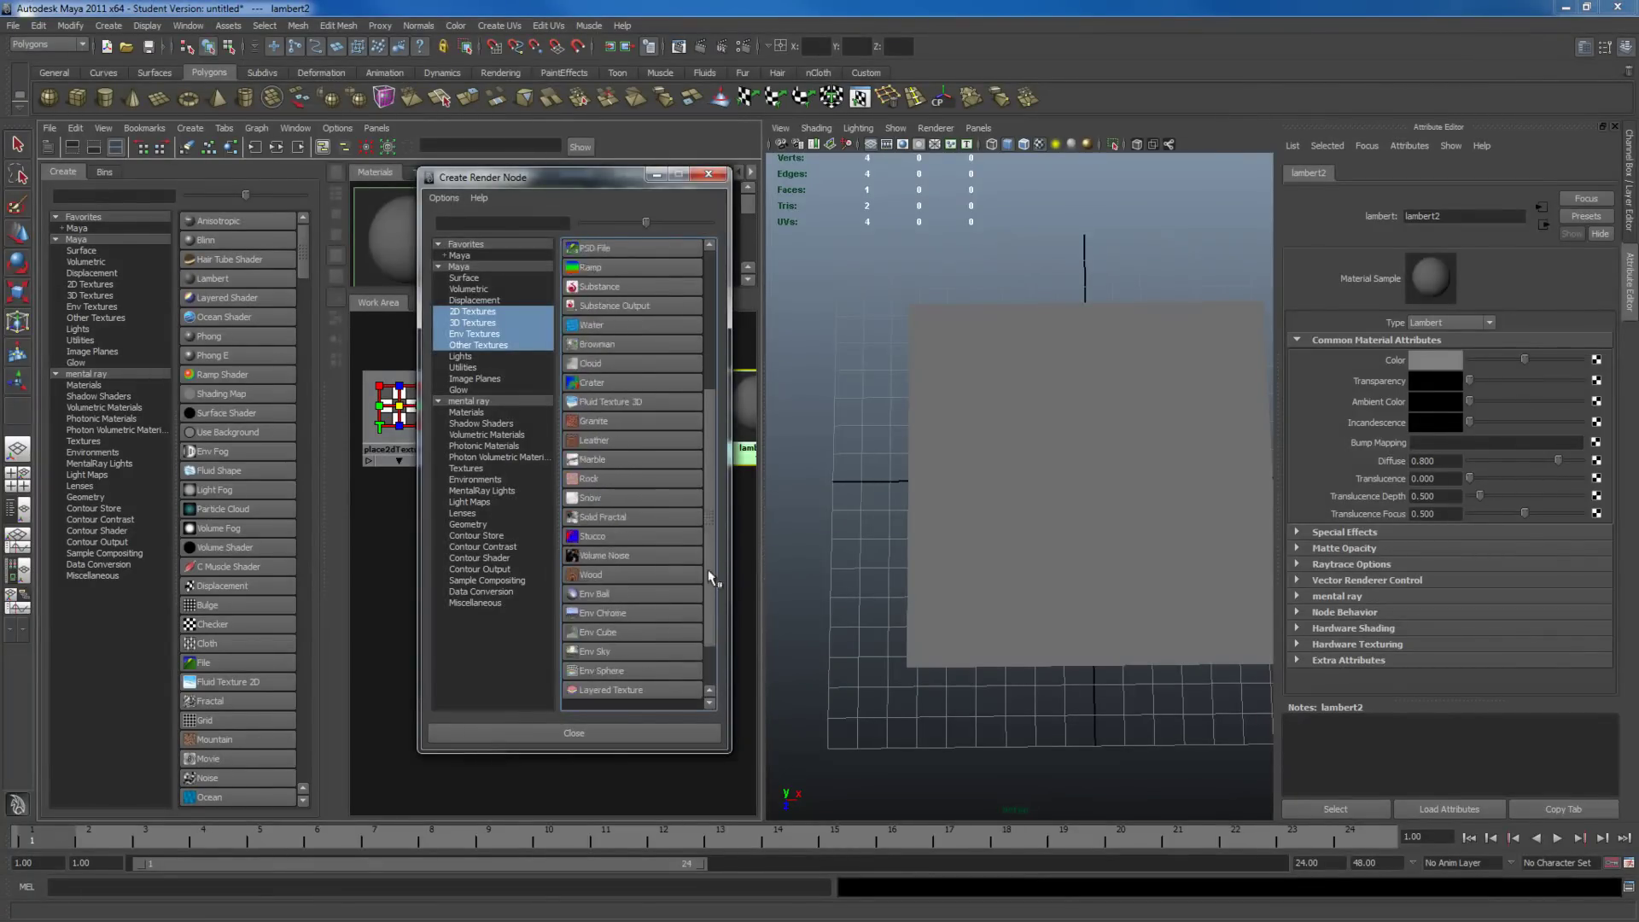
pyautogui.click(654, 632)
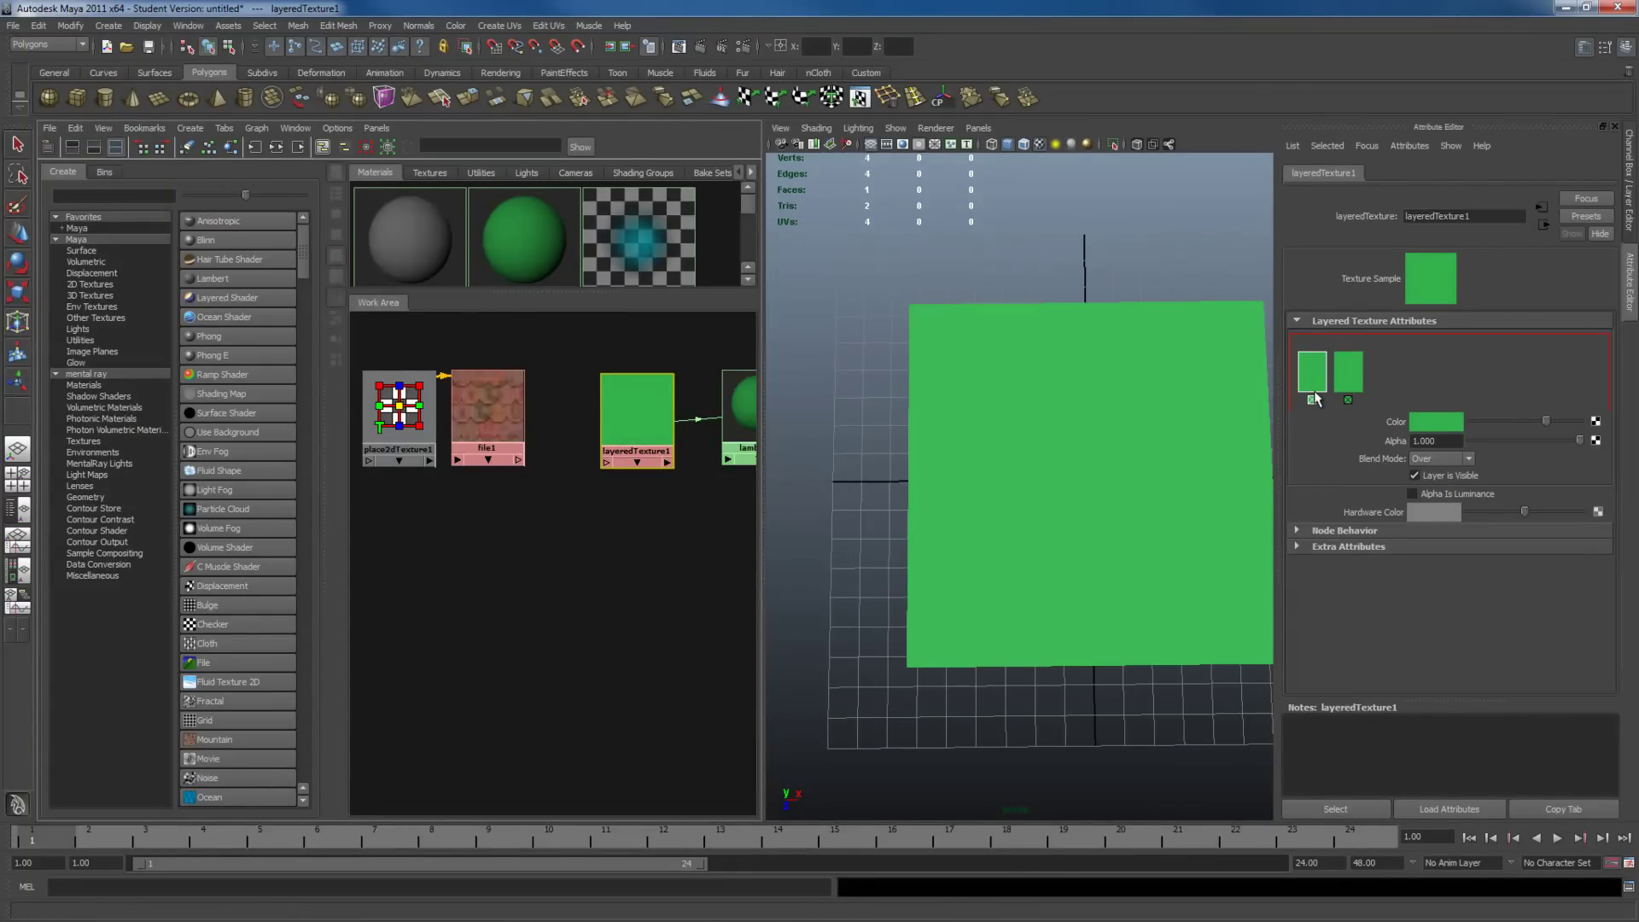
# Step: Add file1 as a layer of the layered texture and remove the default green layer
pyautogui.click(1315, 401)
pyautogui.click(1348, 400)
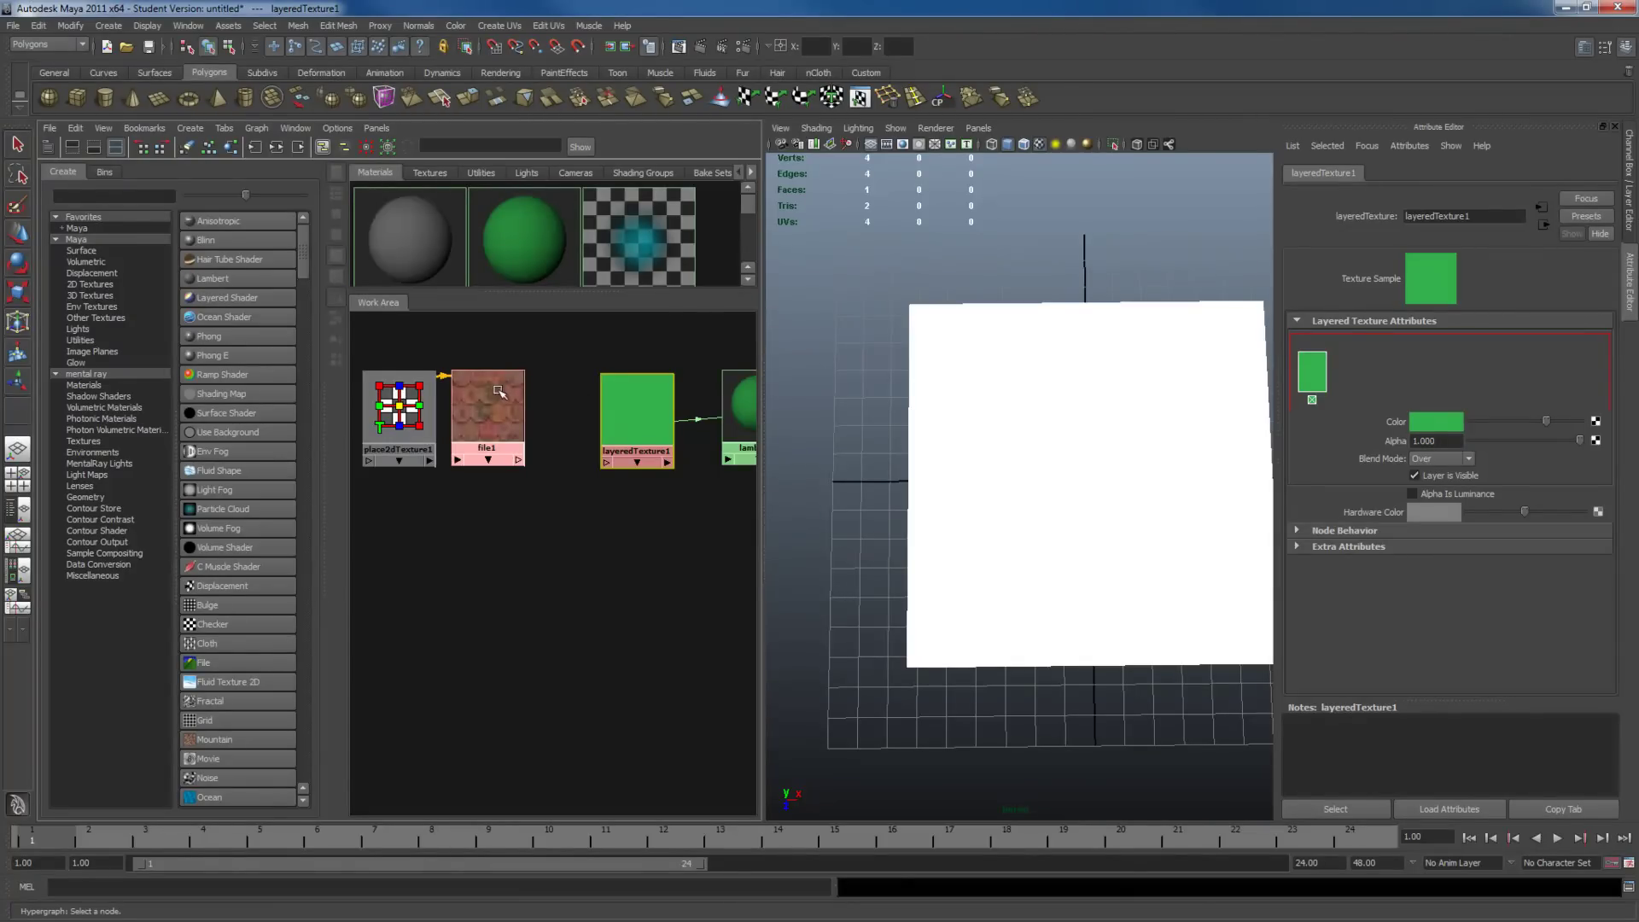
pyautogui.moveTo(485, 402); pyautogui.dragTo(1351, 405, button='middle')
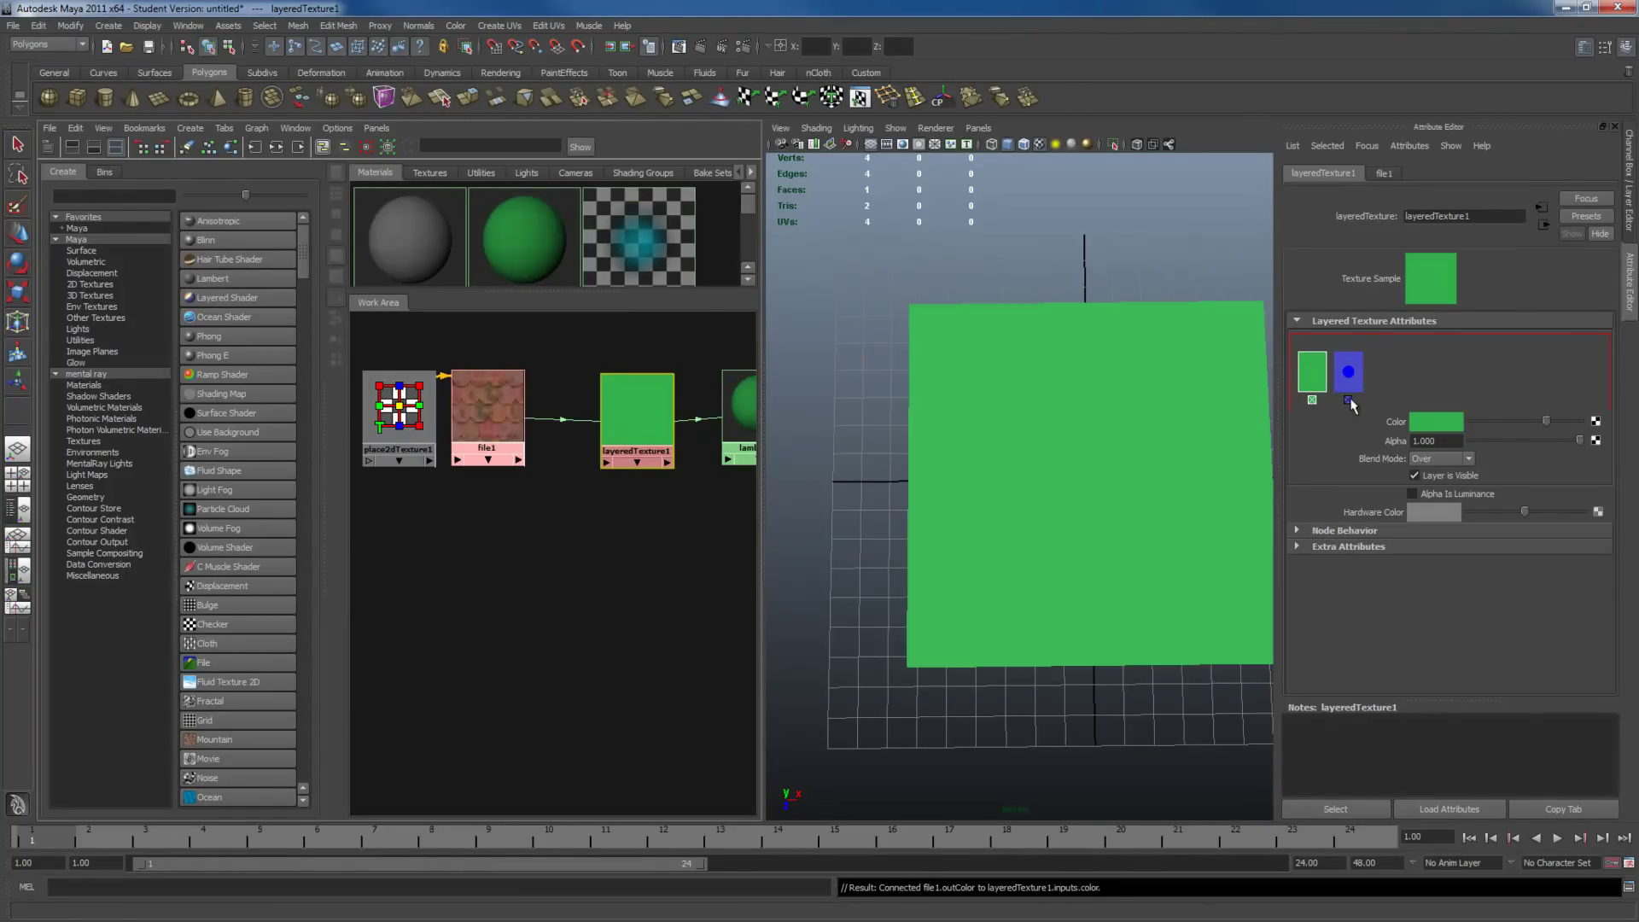
pyautogui.click(1313, 403)
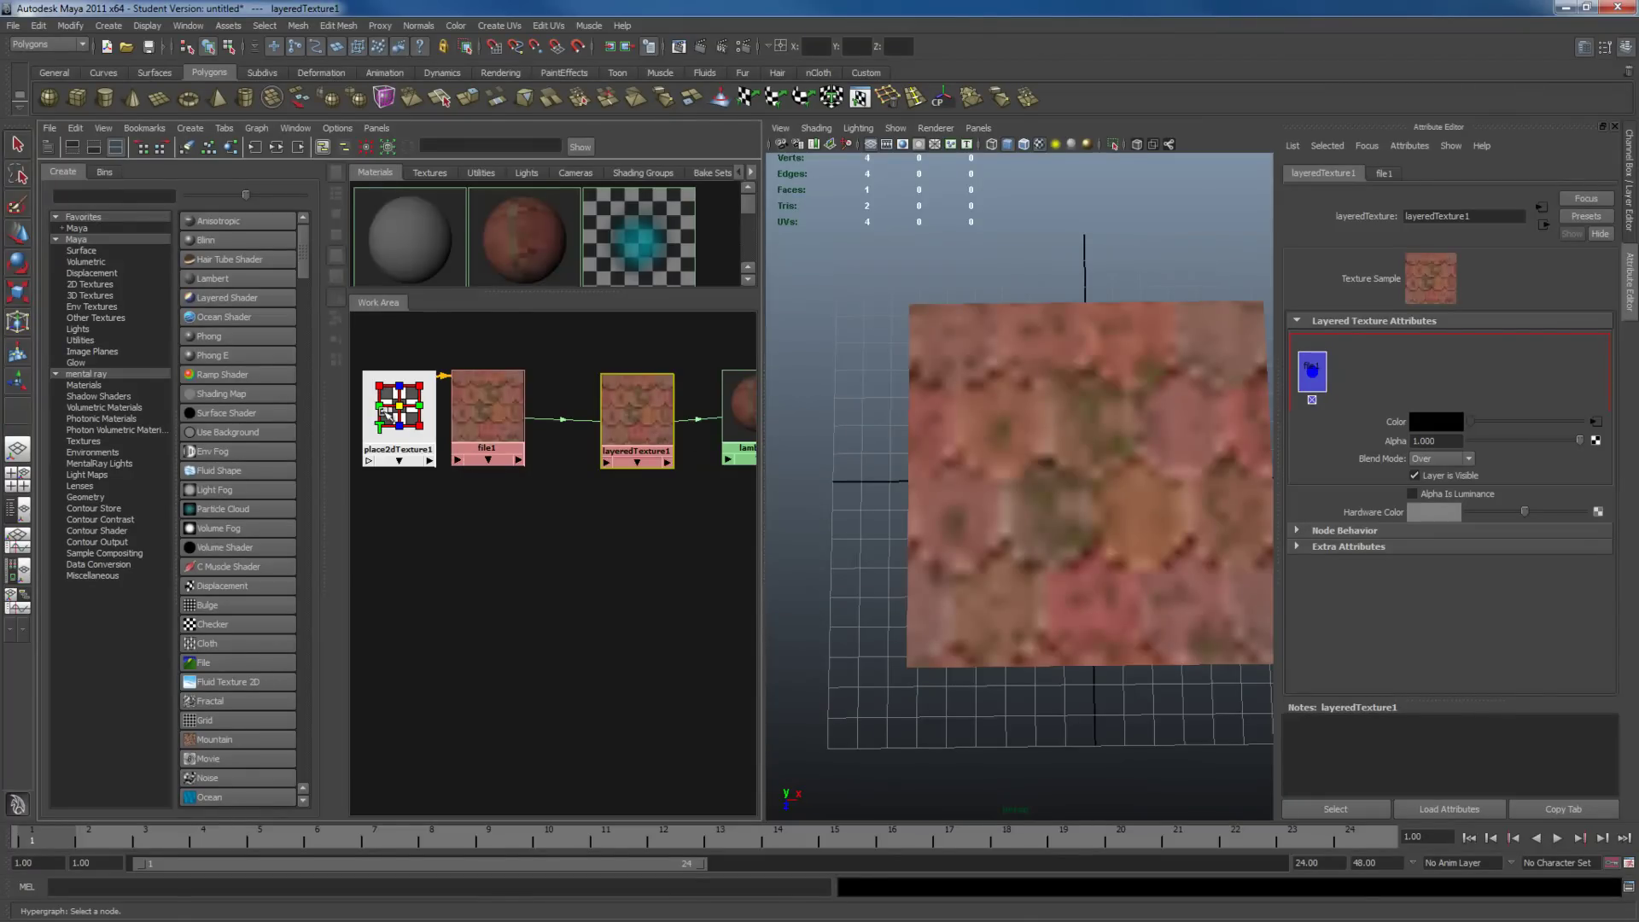
# Step: Set place2dTexture1's Coverage to 0.5 in both directions and turn on high-quality rendering in the viewport
pyautogui.click(391, 415)
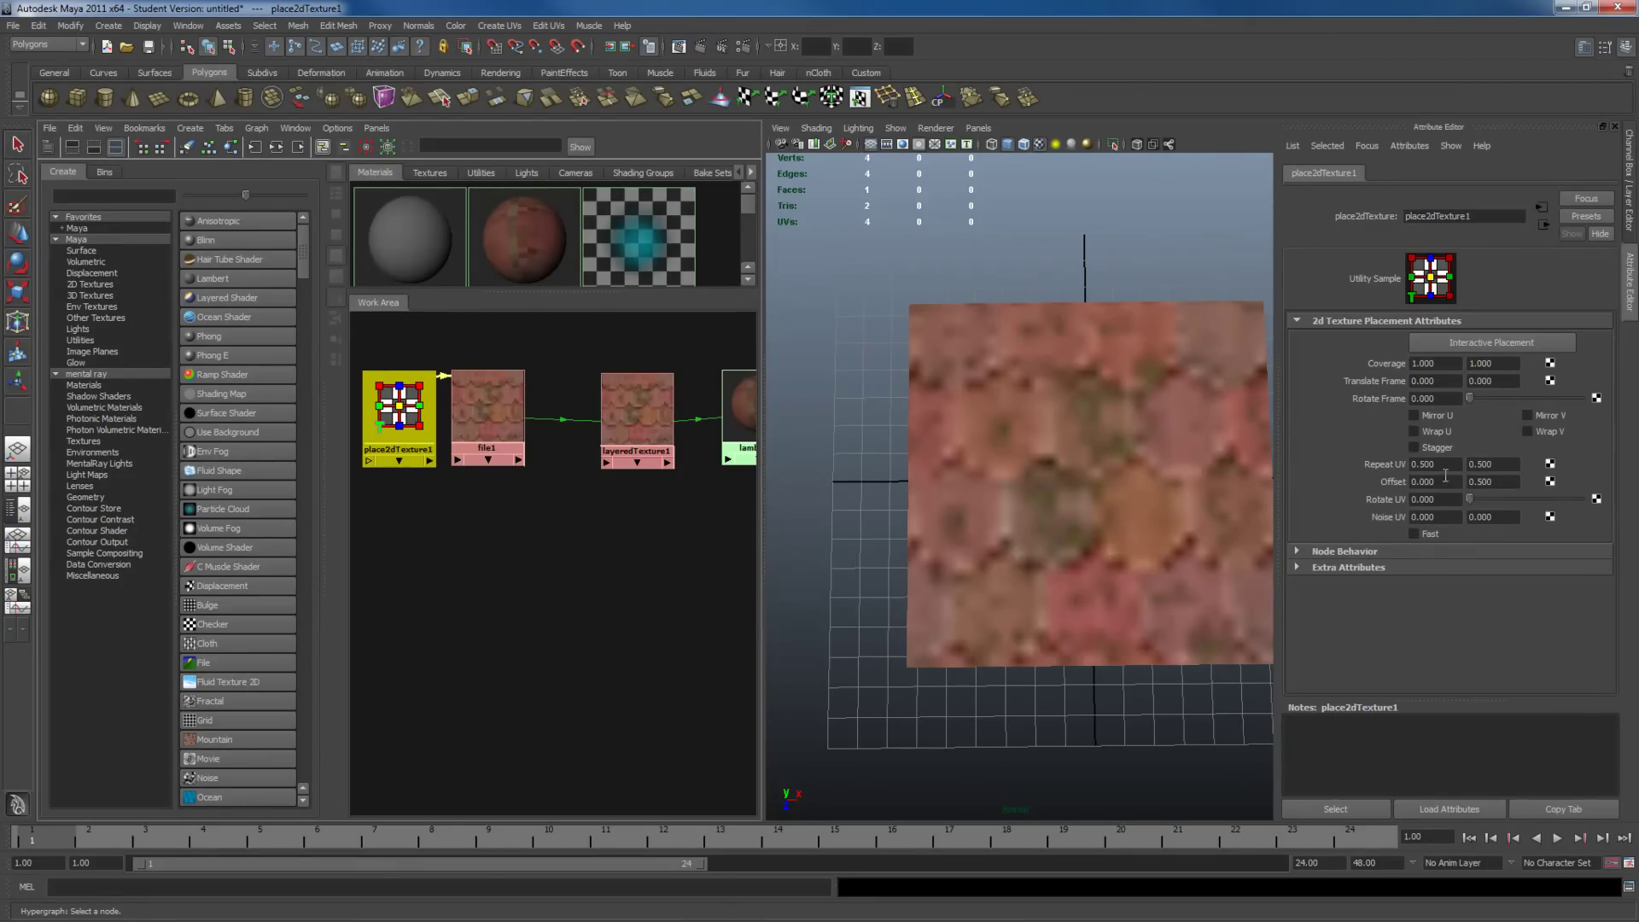
pyautogui.click(1441, 364)
pyautogui.write('0.5')
pyautogui.press('Return')
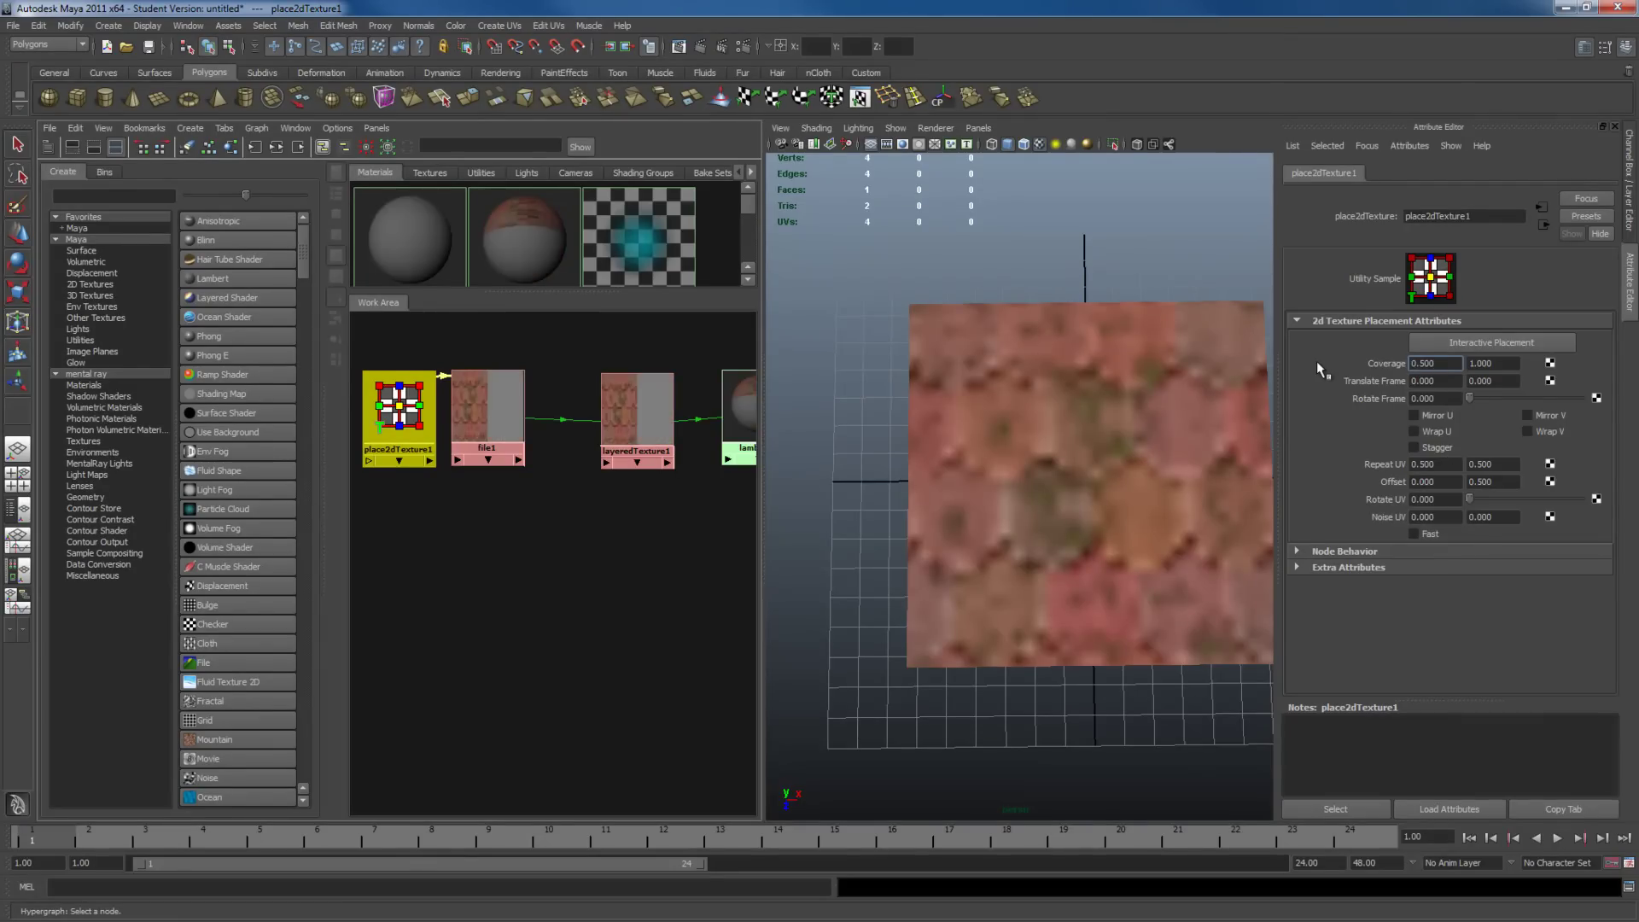
pyautogui.press('Tab')
pyautogui.write('0.5')
pyautogui.press('Return')
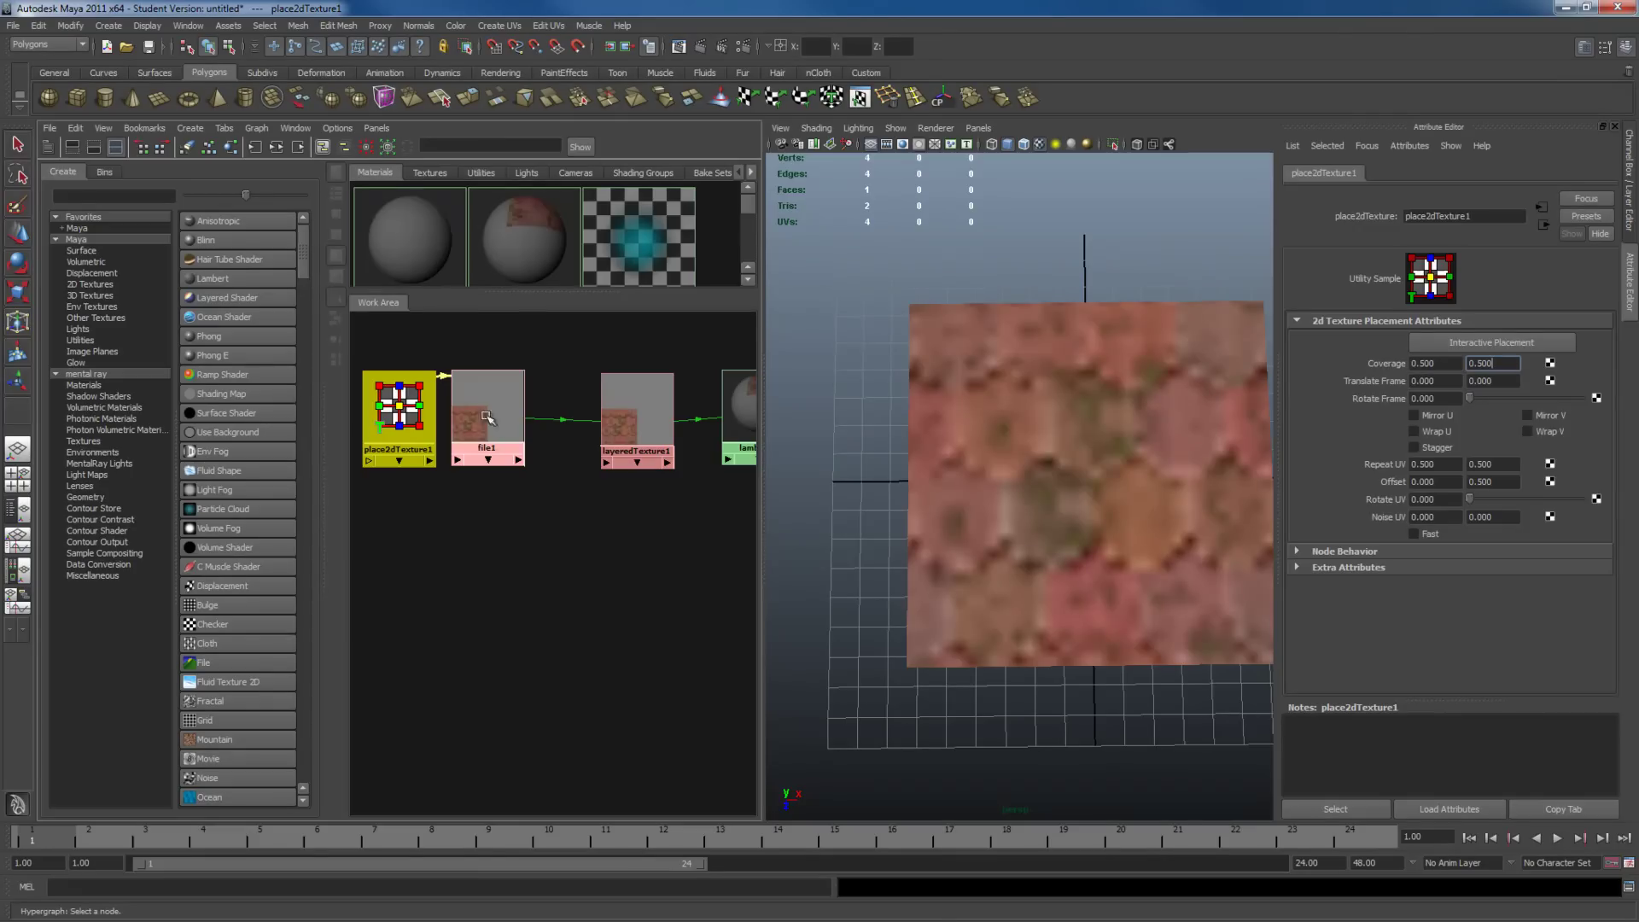
pyautogui.click(1087, 144)
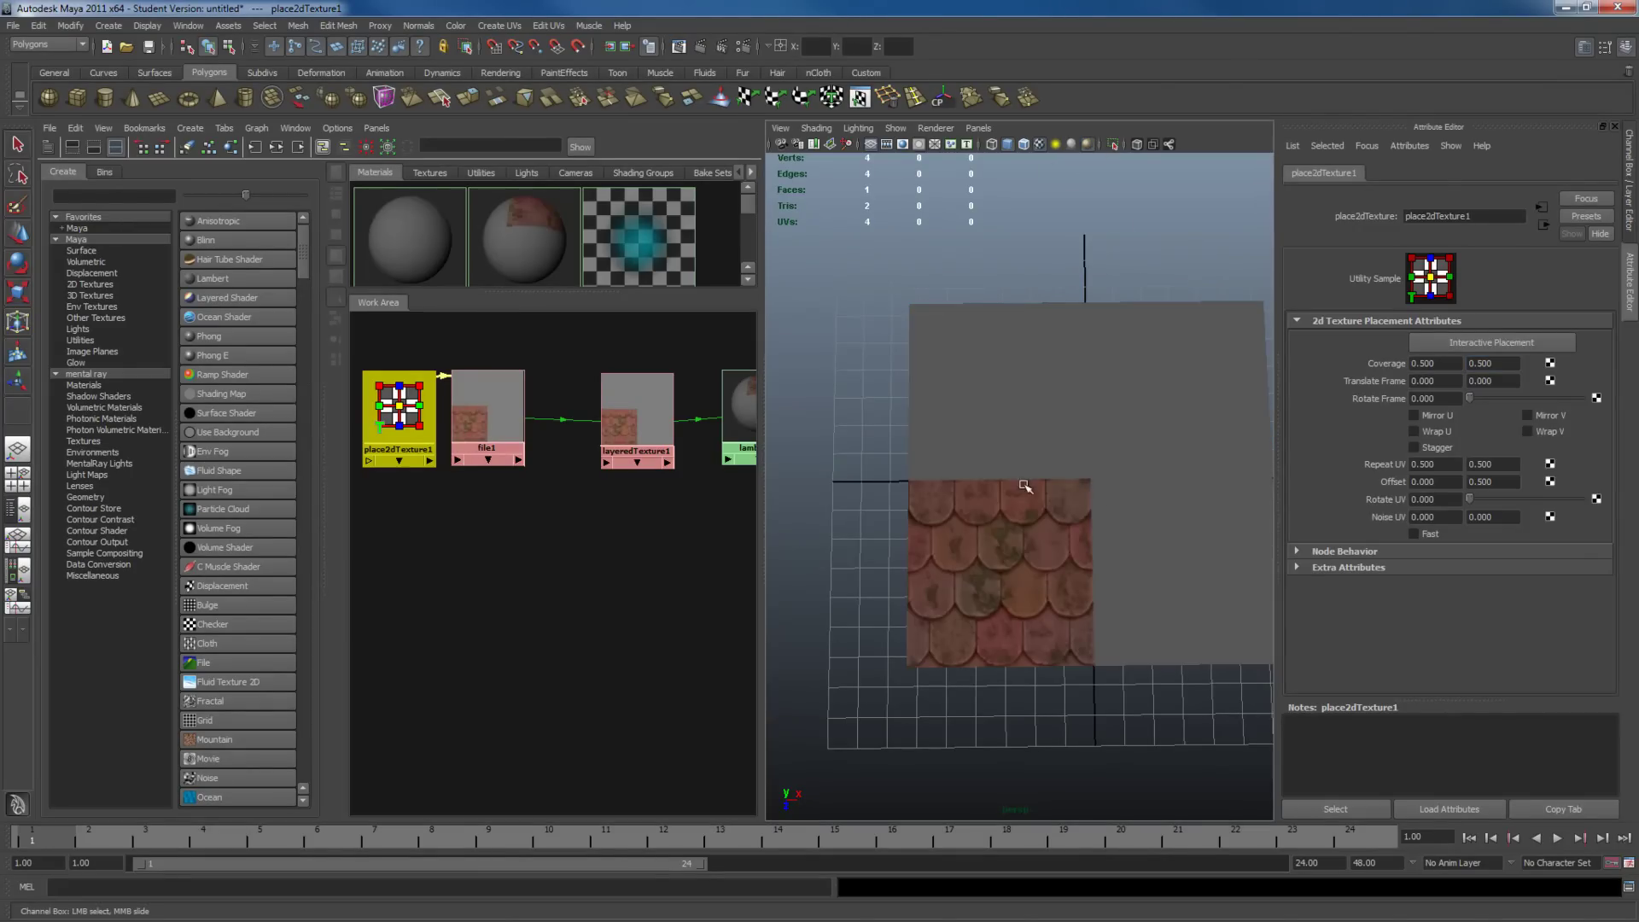
# Step: Duplicate the file1 and place2dTexture1 nodes and arrange the copies above the originals
pyautogui.scroll(-2, 561, 523)
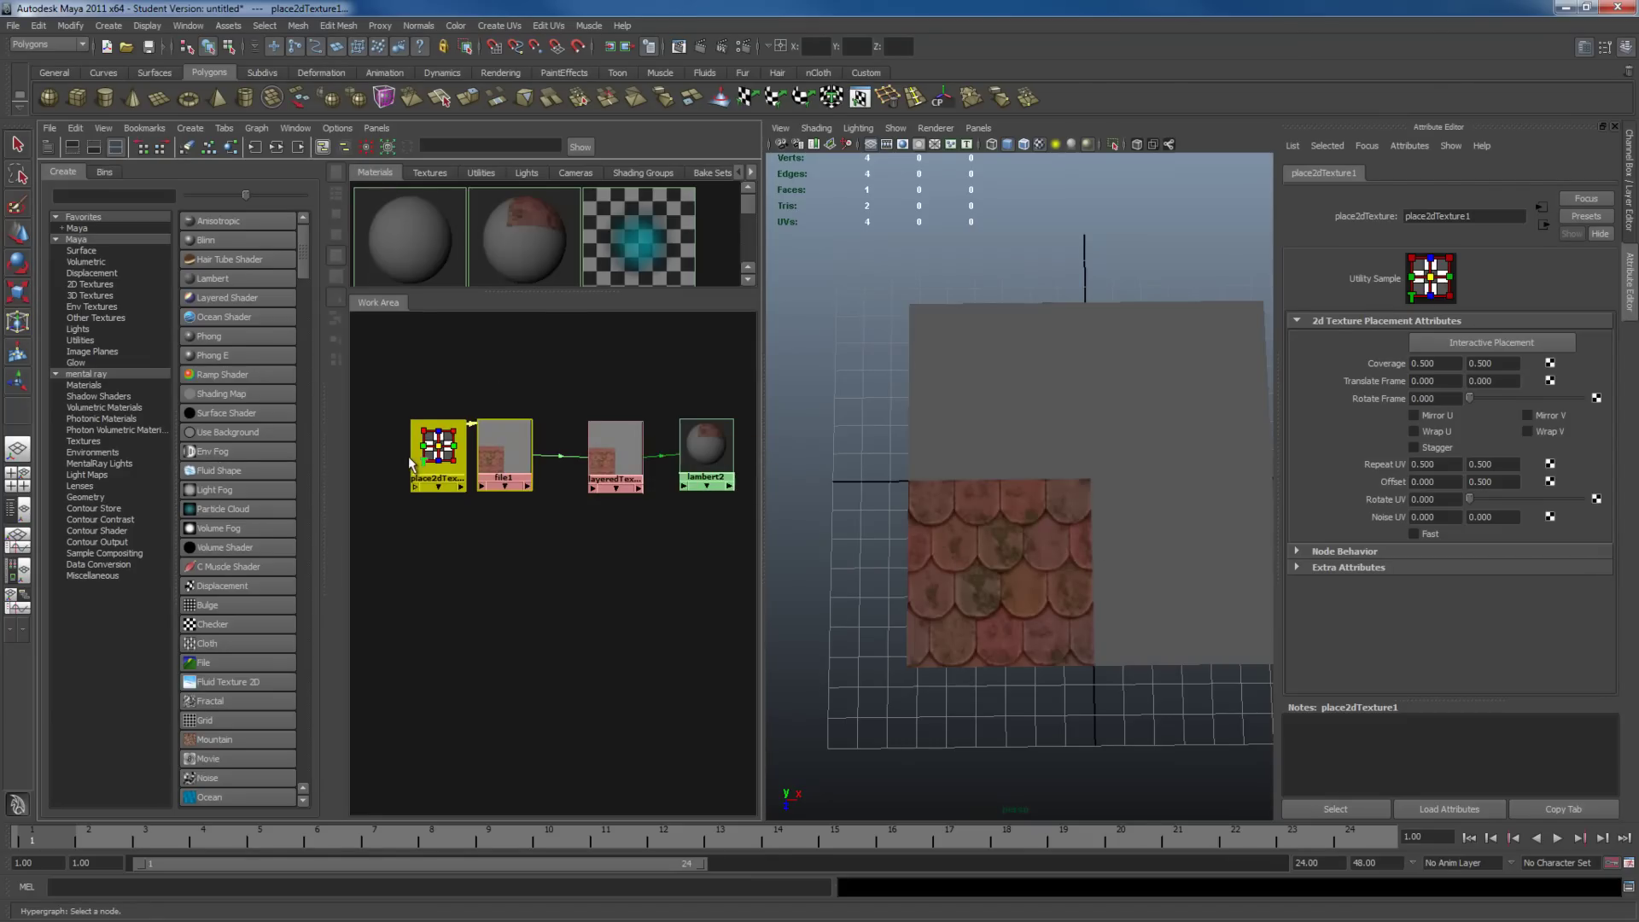
pyautogui.hotkey('ctrl', 'd')
pyautogui.moveTo(461, 677); pyautogui.dragTo(505, 357)
pyautogui.moveTo(519, 444); pyautogui.dragTo(438, 367)
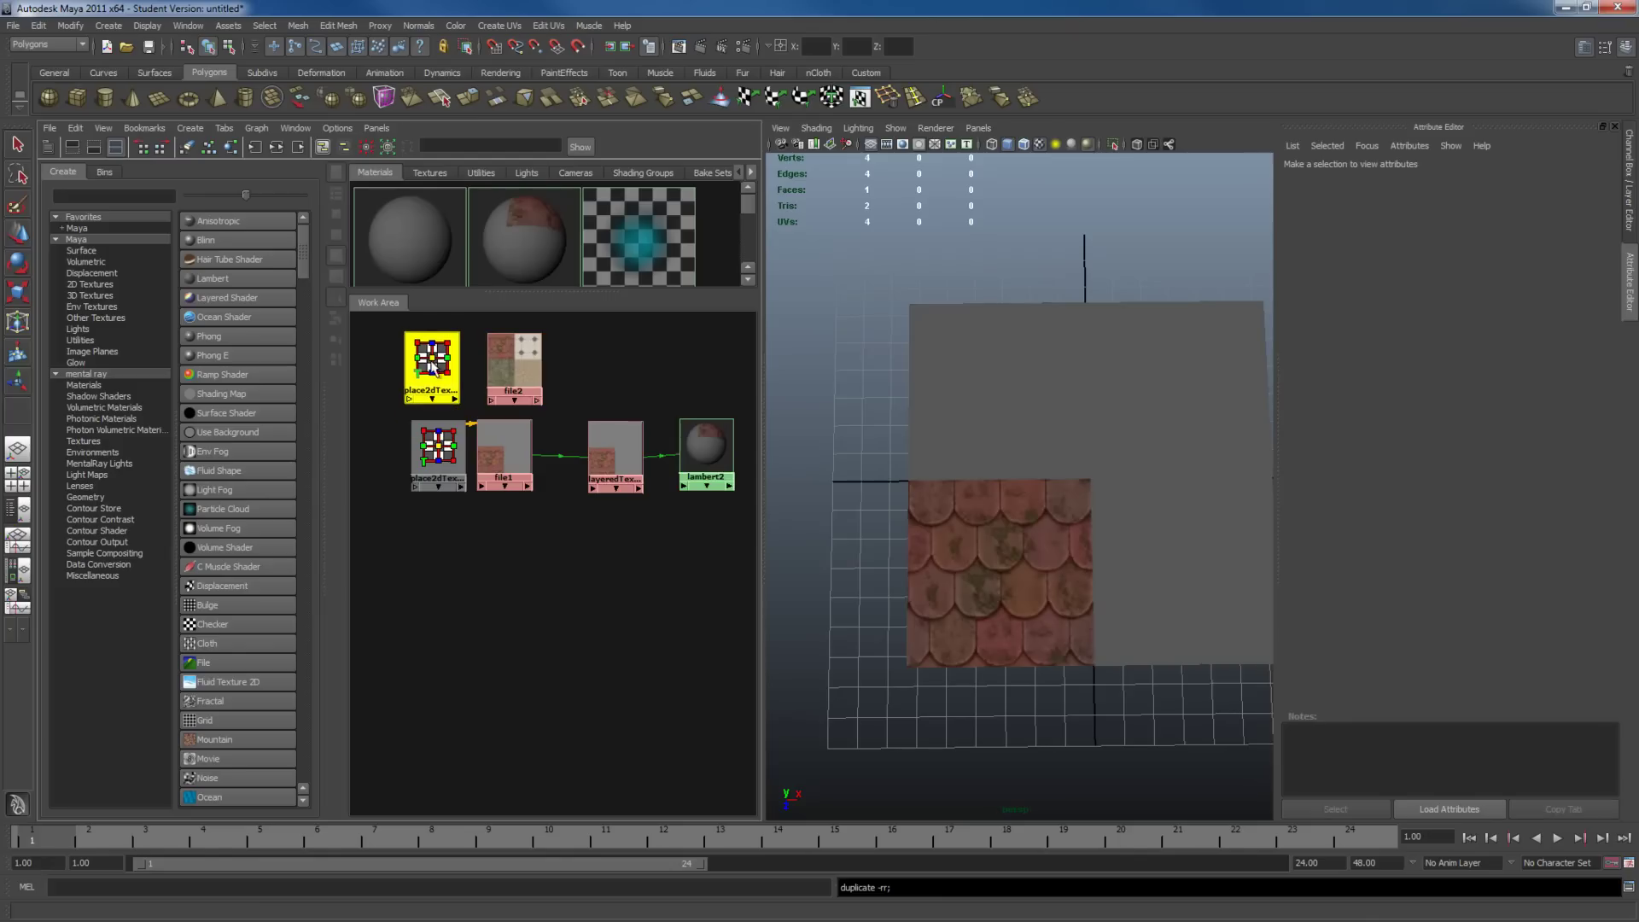
# Step: Connect the duplicated placement node to file2 with the default connections and inspect file2's attributes
pyautogui.moveTo(433, 366); pyautogui.dragTo(523, 373, button='middle')
pyautogui.click(535, 389)
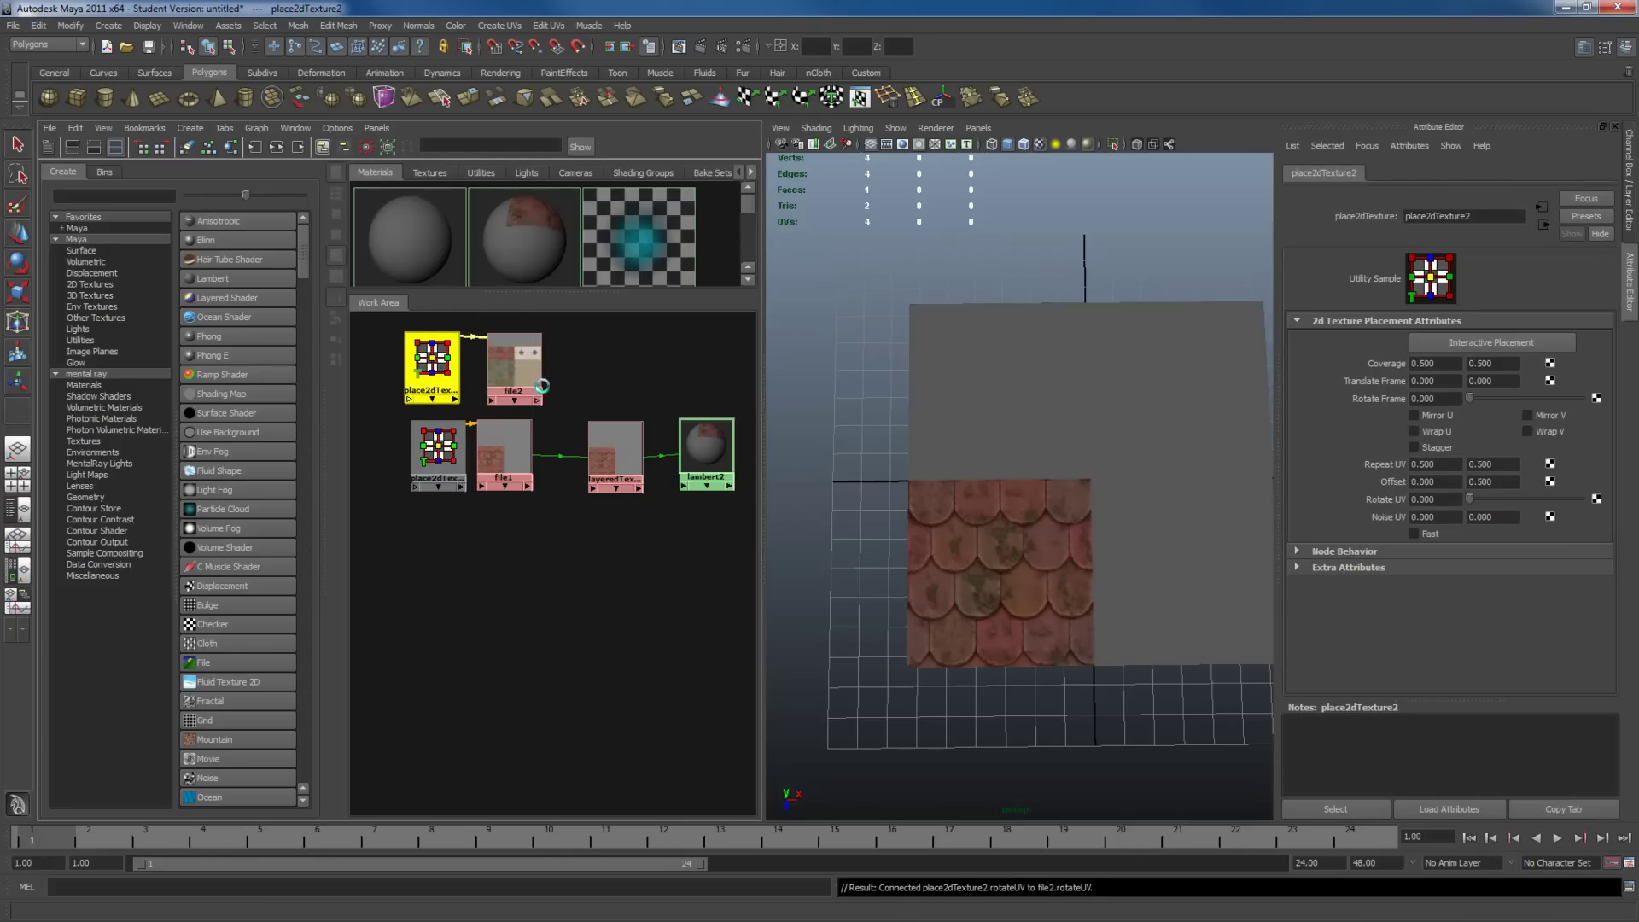
pyautogui.click(515, 367)
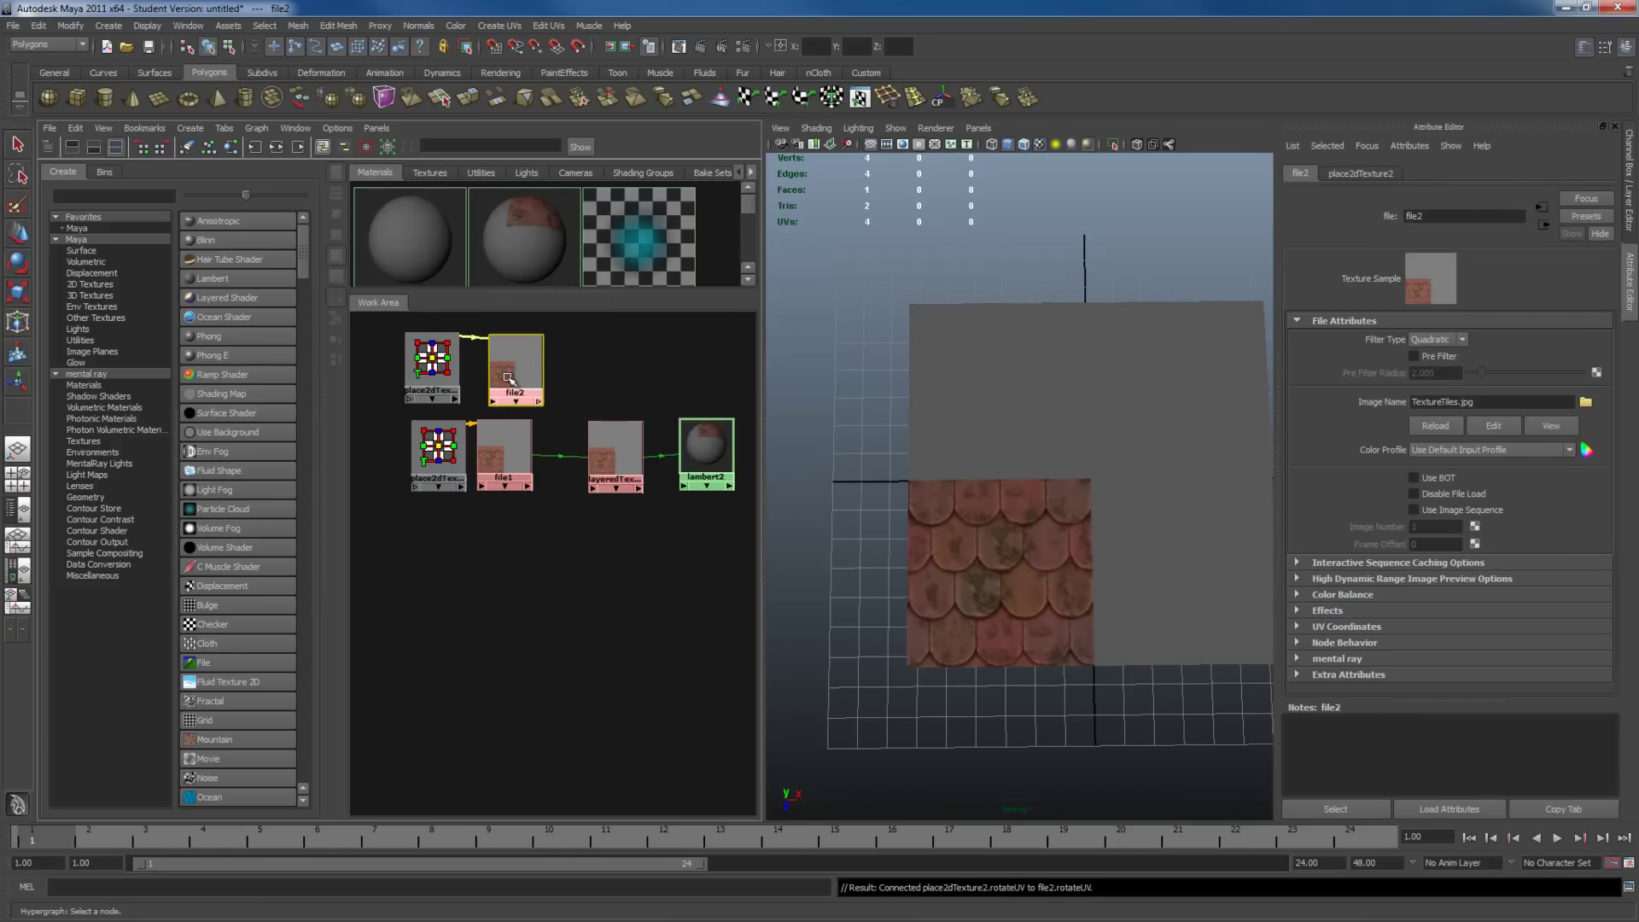
# Step: Set place2dTexture2's Translate Frame U to 0.5
pyautogui.click(432, 360)
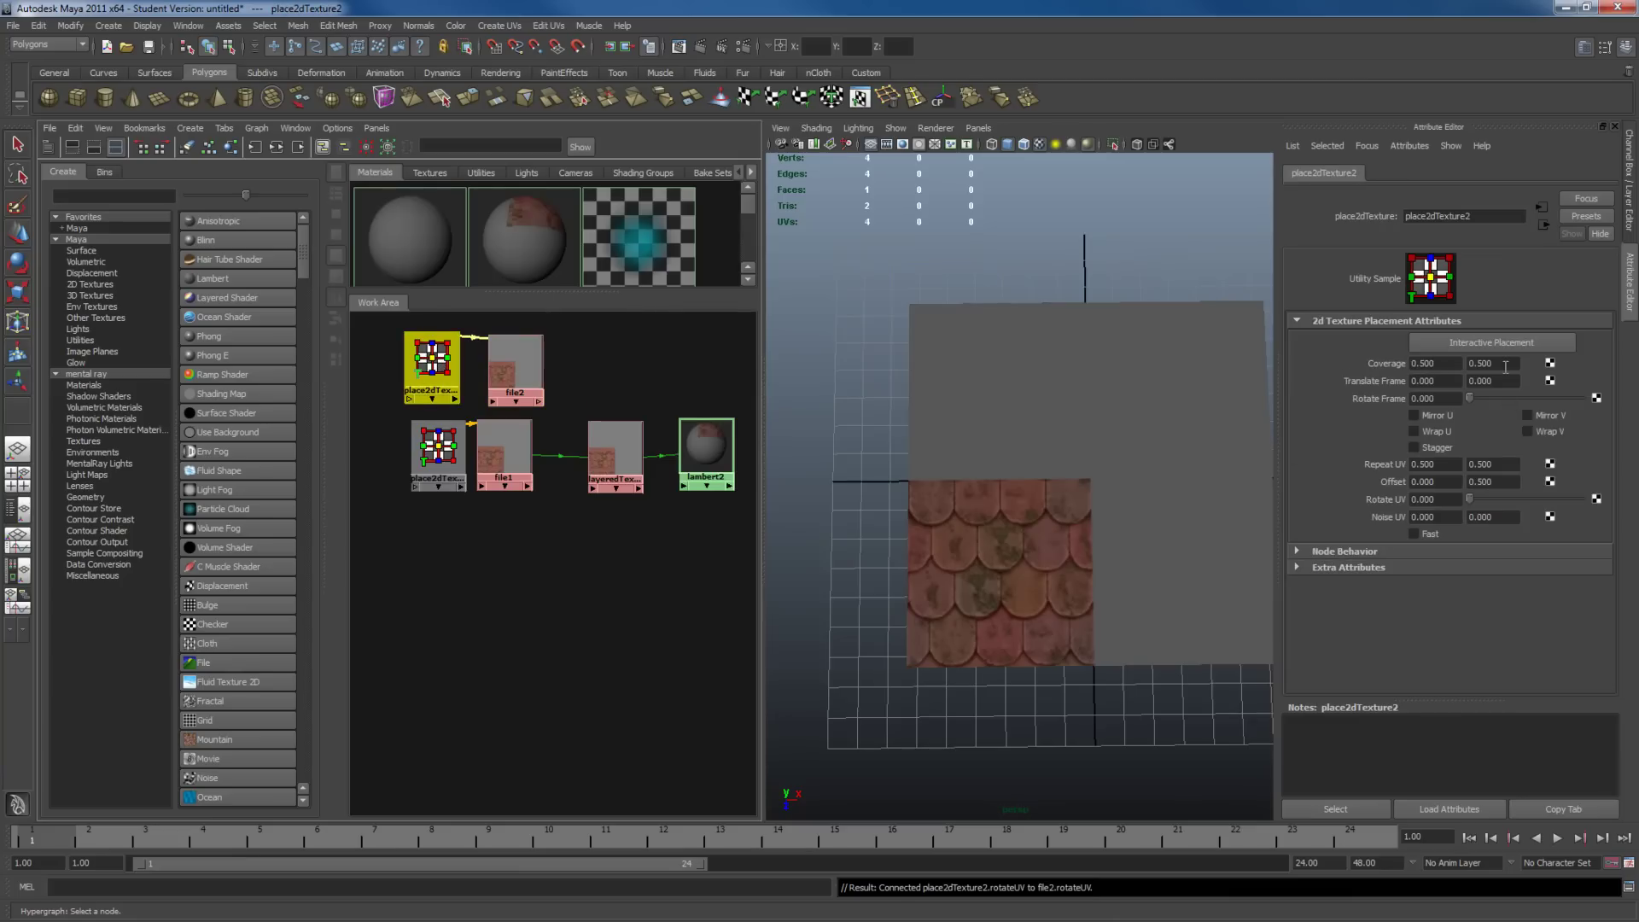
pyautogui.click(1448, 378)
pyautogui.write('.5')
pyautogui.press('Return')
# Step: Add file2 as a second layer of layeredTexture1 and set the first layer's blend mode to Illuminate
pyautogui.click(625, 449)
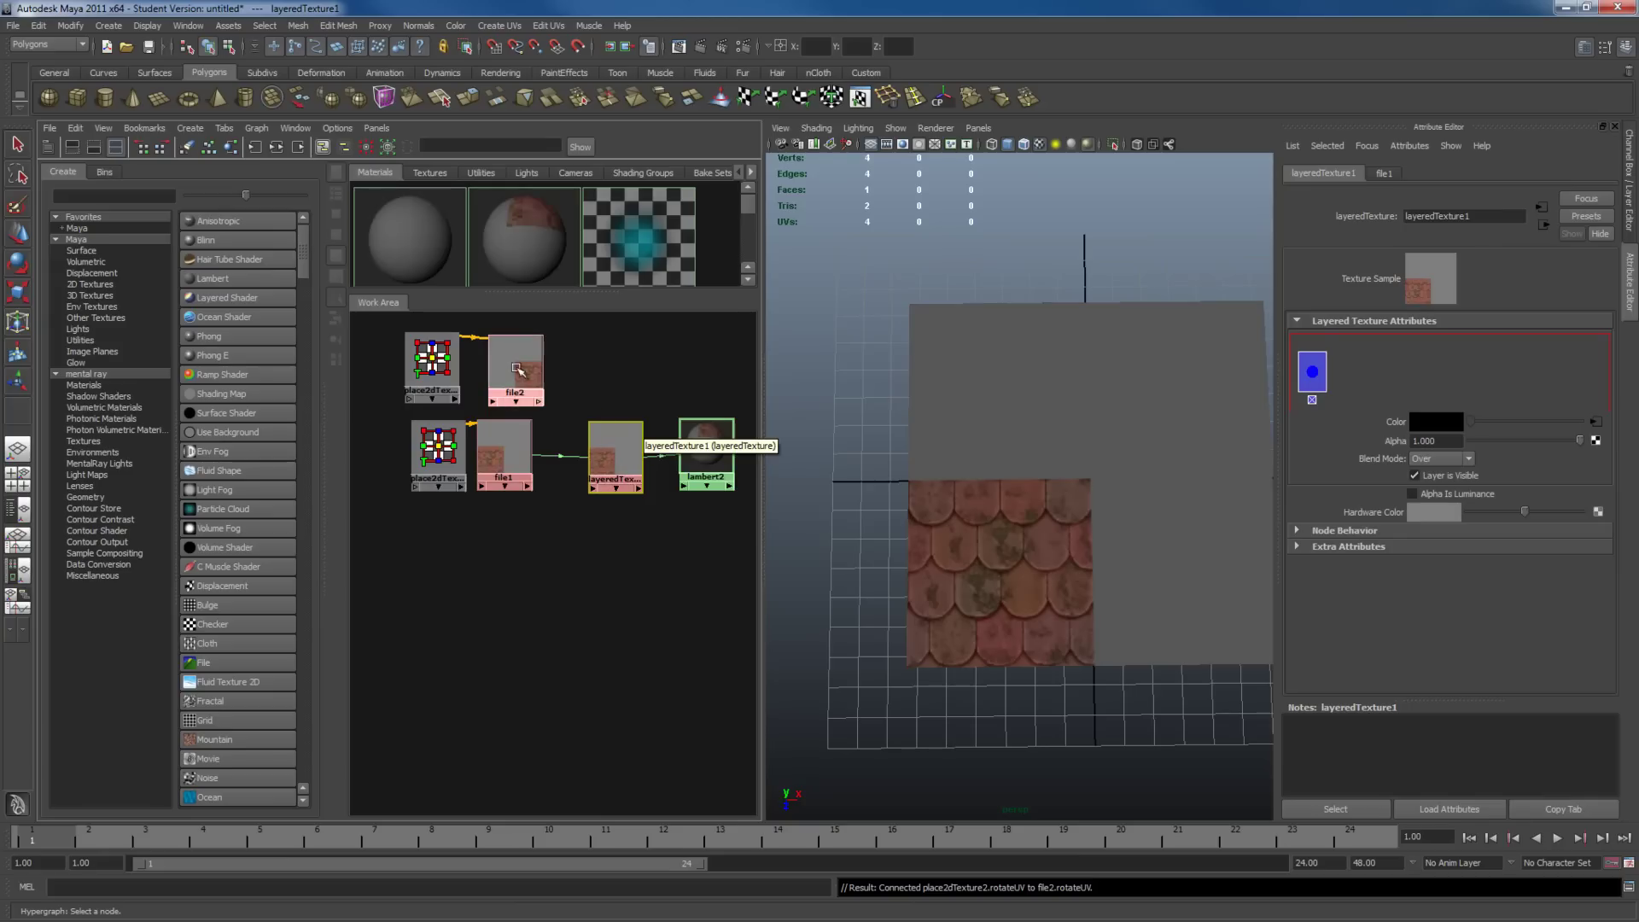
pyautogui.moveTo(519, 369); pyautogui.dragTo(1388, 385, button='middle')
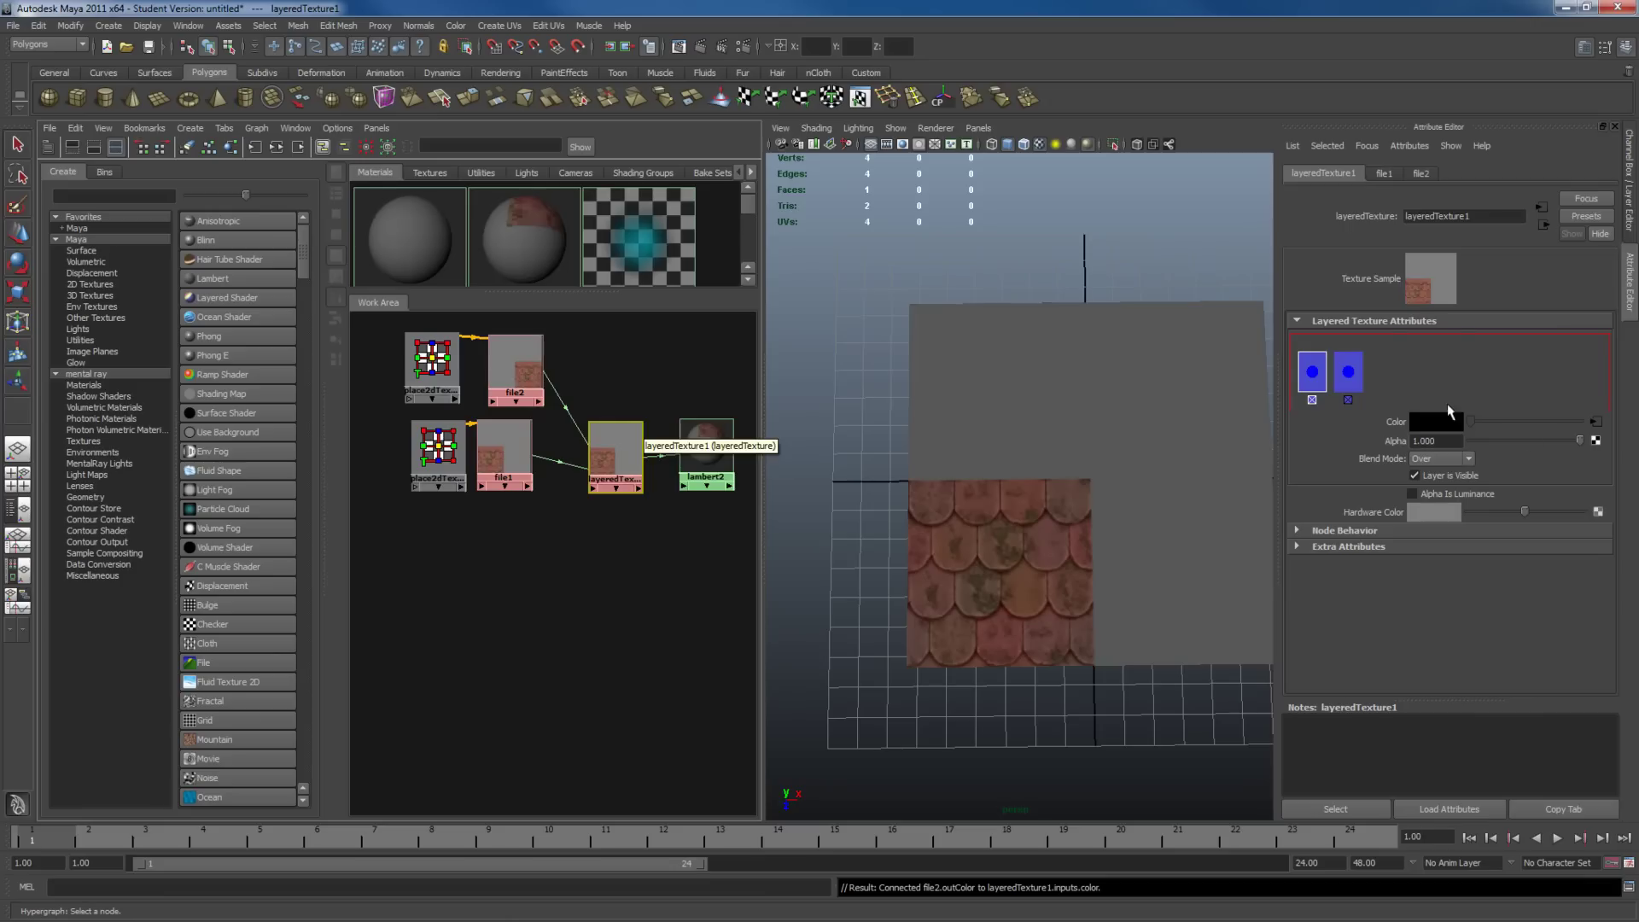
pyautogui.click(1357, 373)
pyautogui.click(1326, 376)
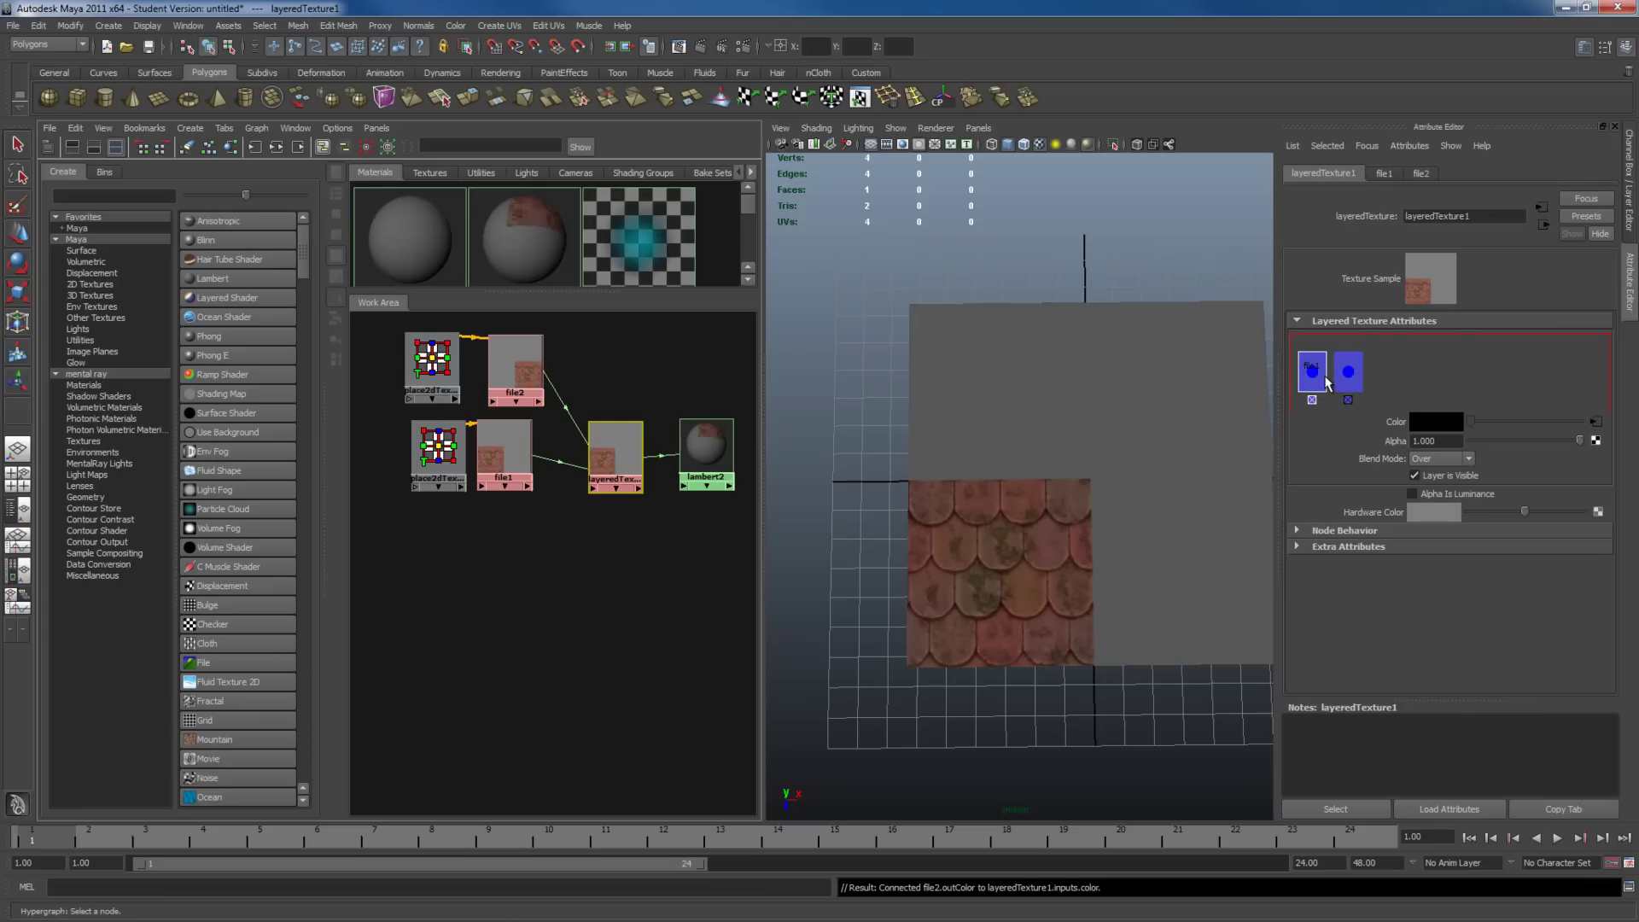
pyautogui.click(1339, 376)
pyautogui.click(1315, 377)
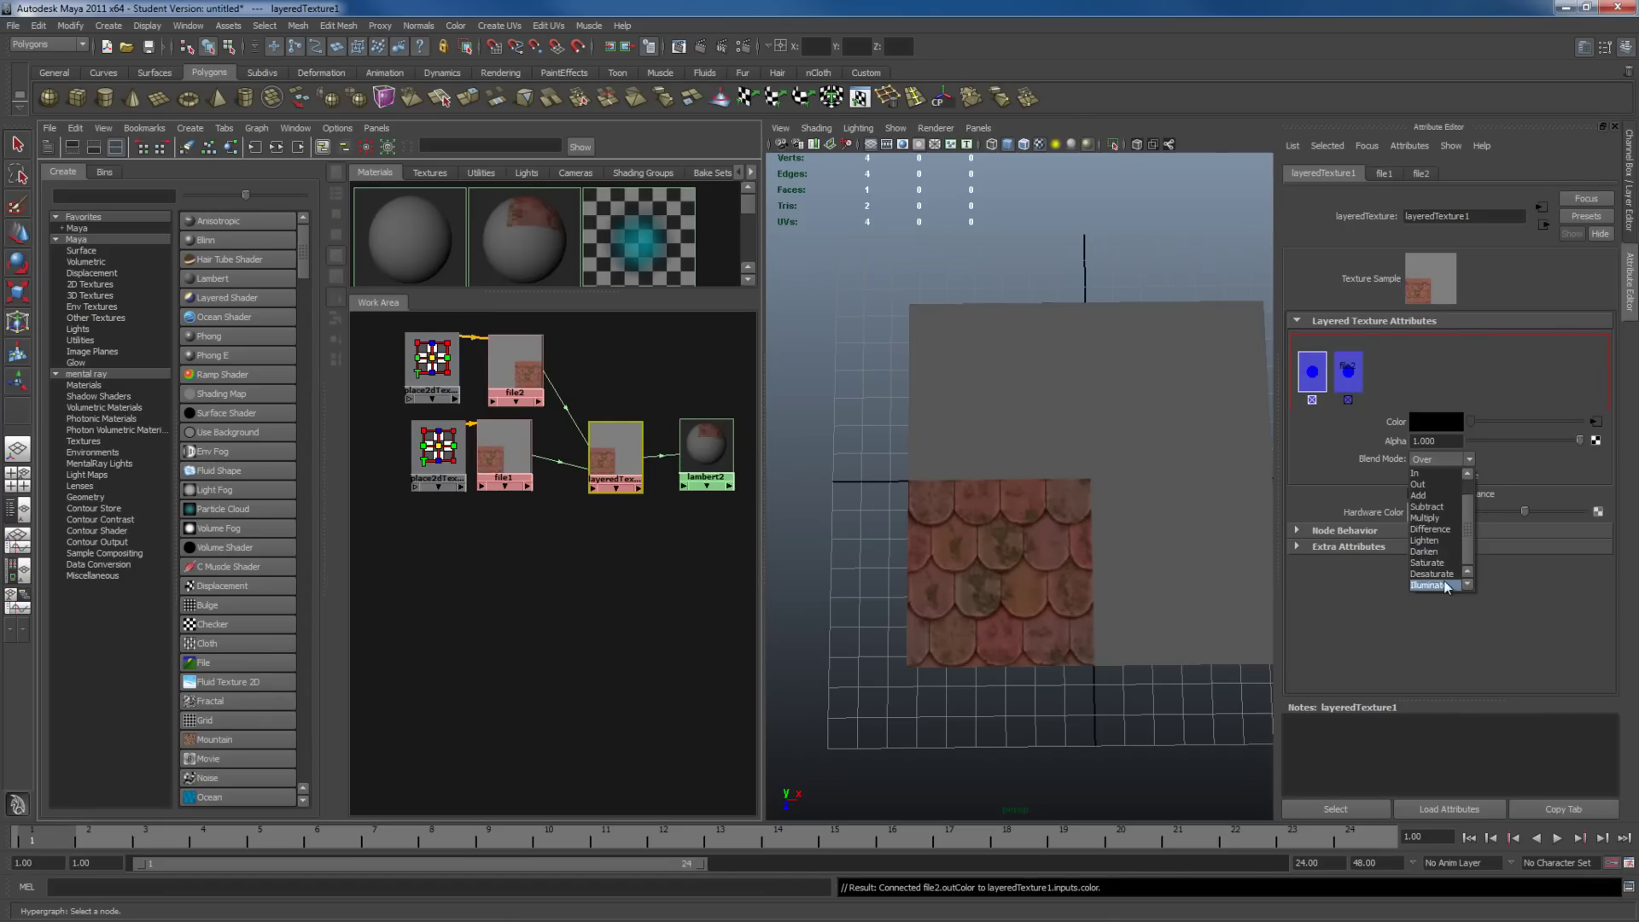
pyautogui.click(1443, 584)
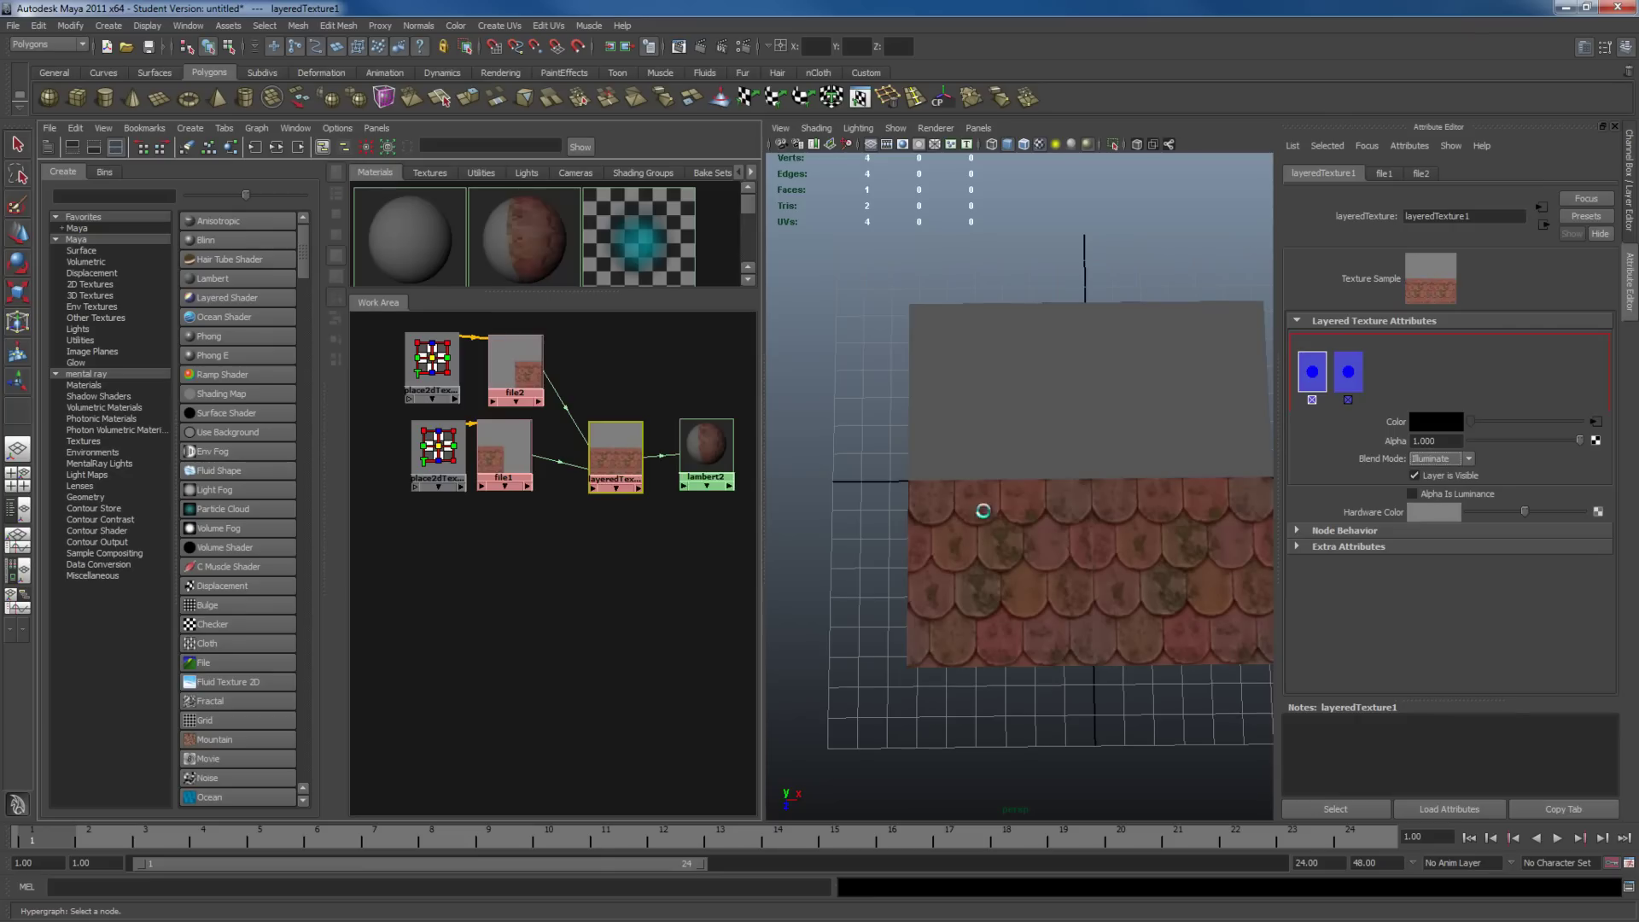
# Step: Duplicate the file2 and place2dTexture2 nodes and arrange the copies above the originals
pyautogui.moveTo(516, 367); pyautogui.dragTo(504, 367)
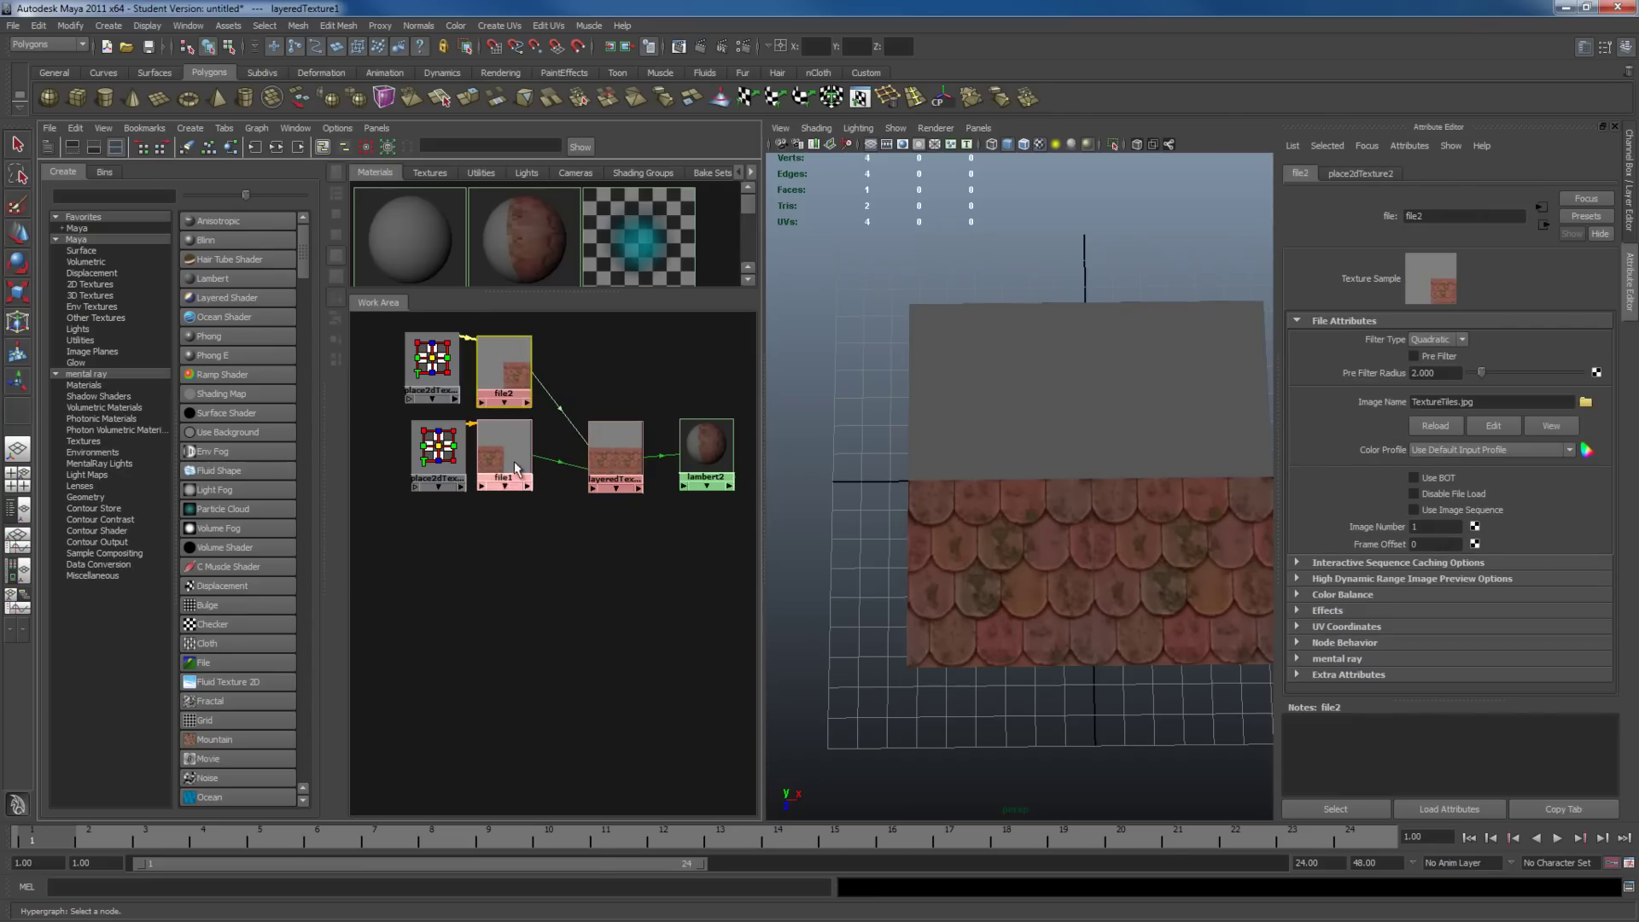
pyautogui.keyDown('alt'); pyautogui.moveTo(514, 463); pyautogui.dragTo(514, 539, button='middle'); pyautogui.keyUp('alt')
pyautogui.moveTo(517, 379); pyautogui.dragTo(423, 451)
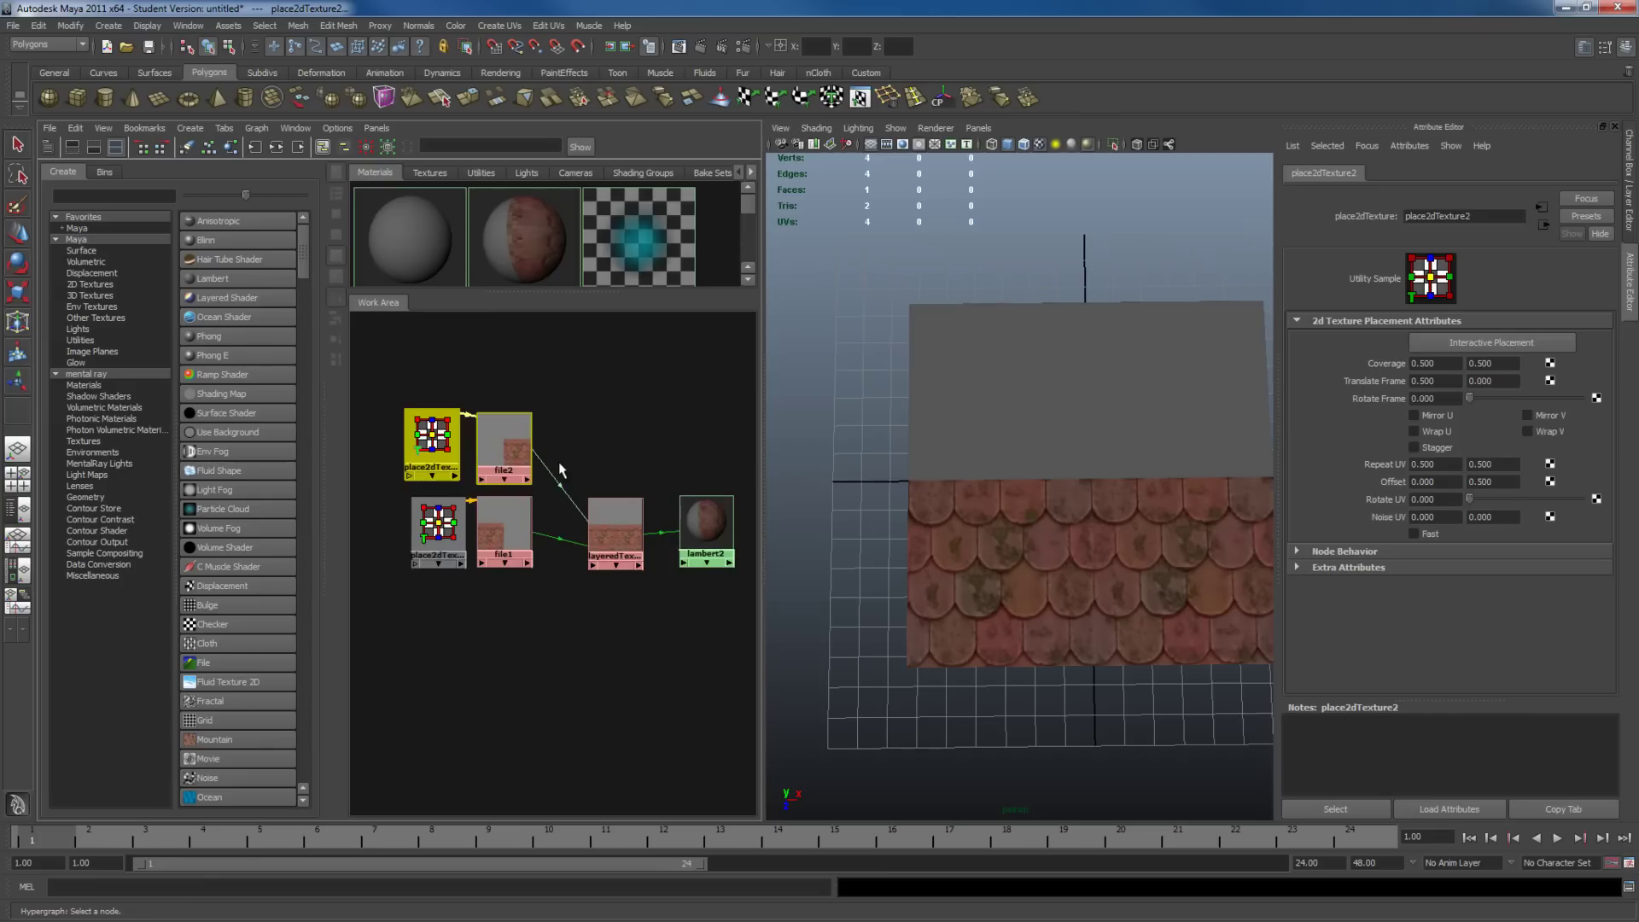
pyautogui.hotkey('ctrl', 's')
pyautogui.click(850, 473)
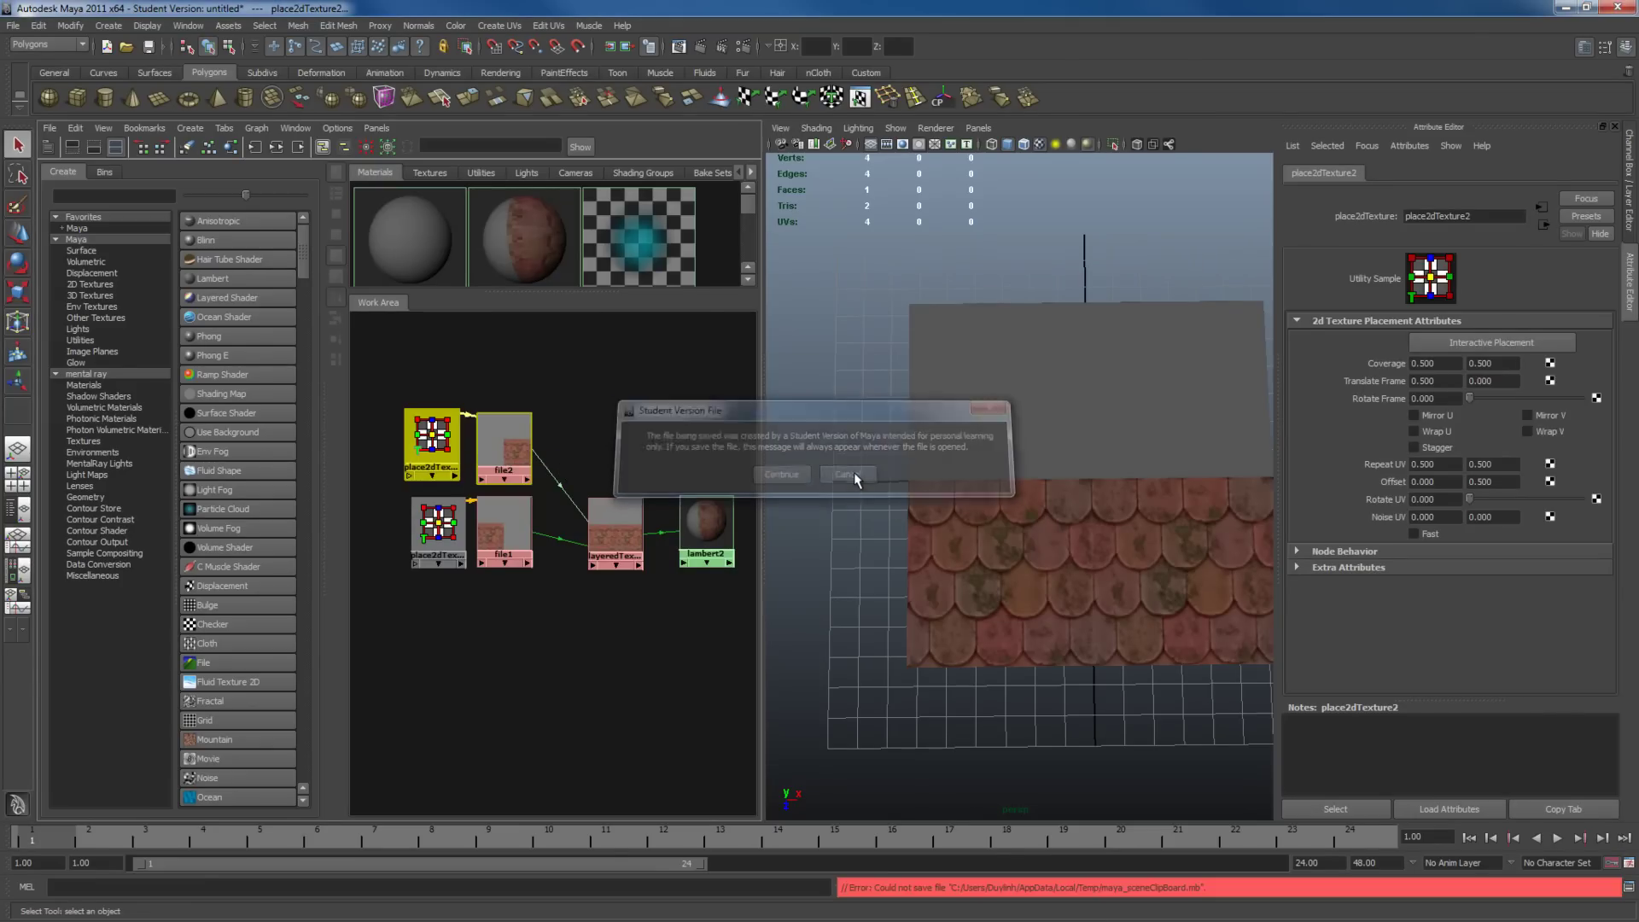
pyautogui.hotkey('ctrl', 'd')
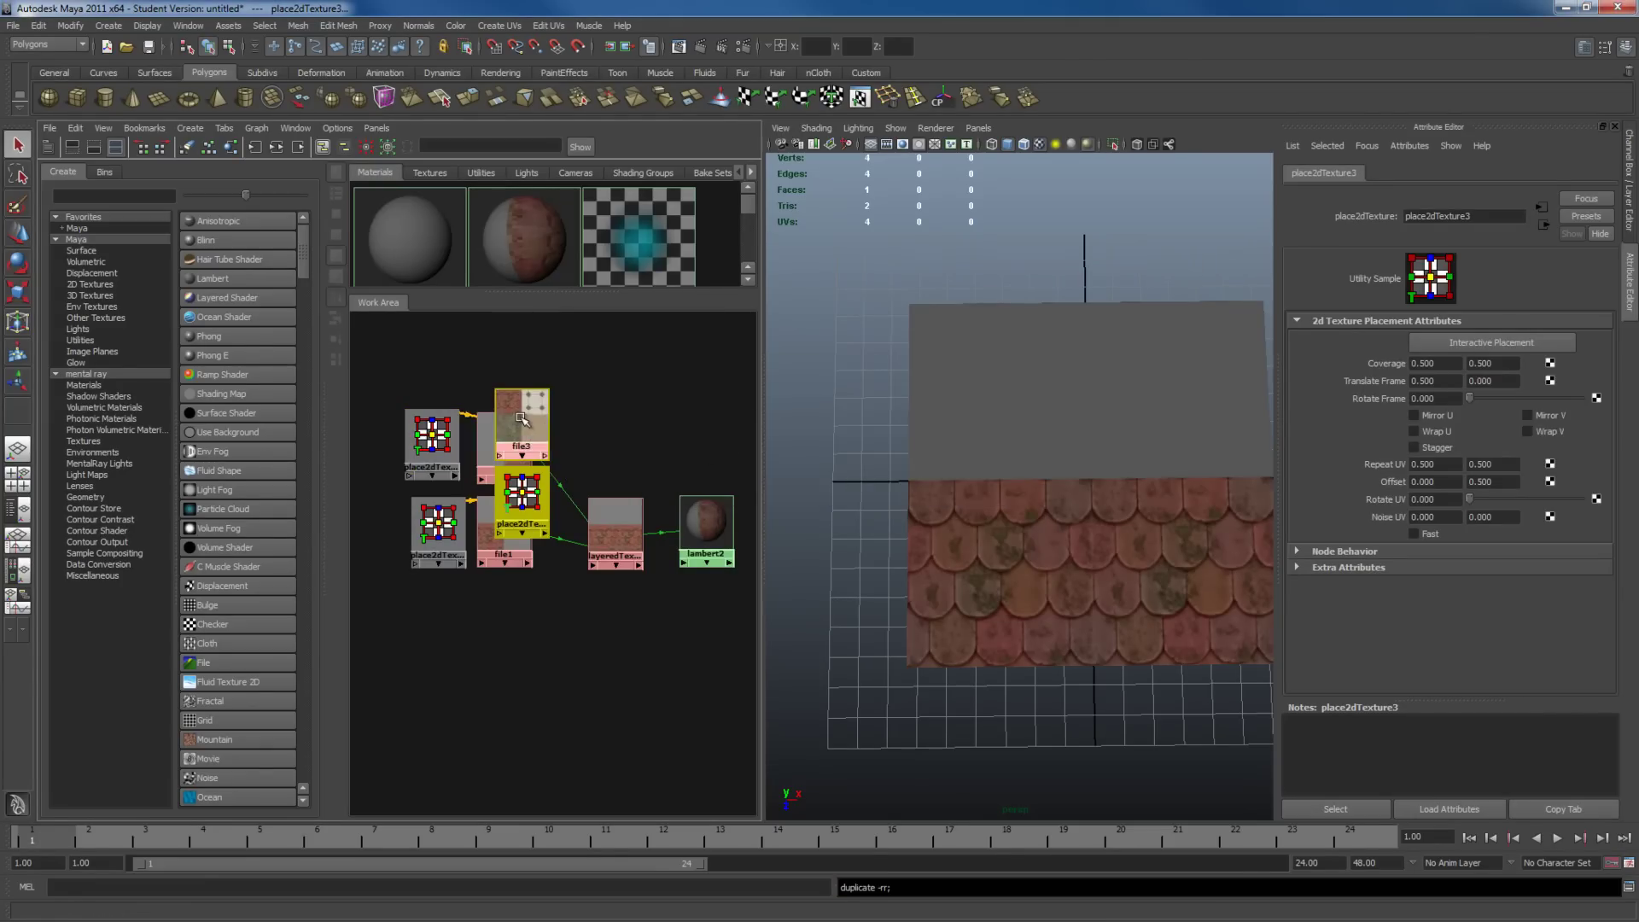
pyautogui.moveTo(531, 500); pyautogui.dragTo(456, 384)
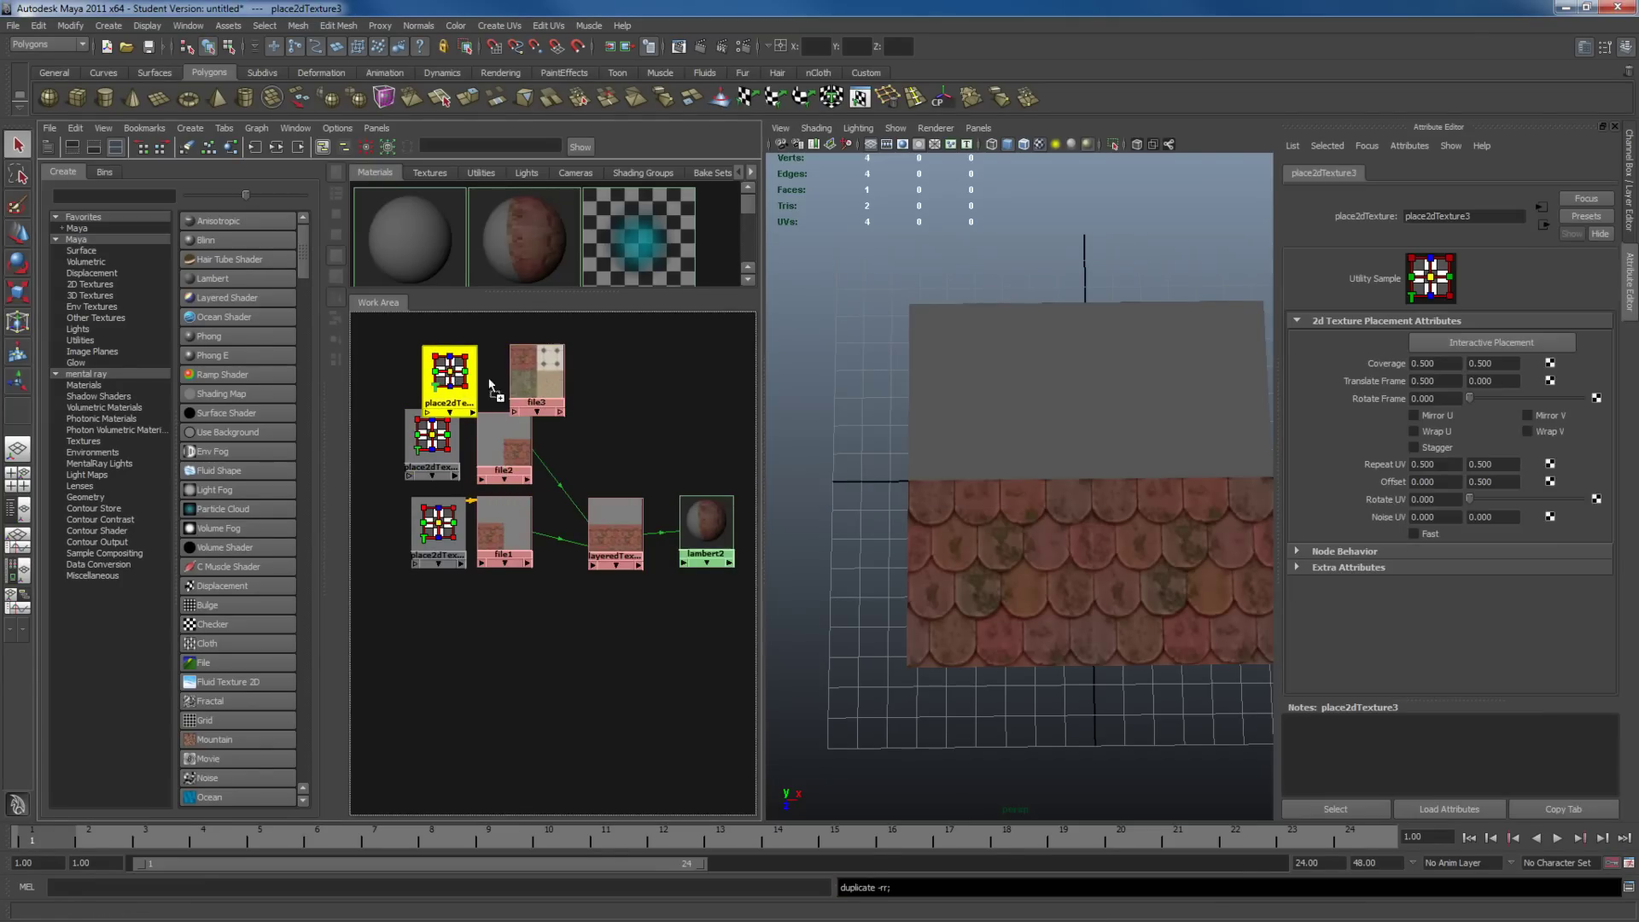
# Step: Connect place2dTexture3 to file3 with the default connections and align both nodes above the file2 pair
pyautogui.moveTo(522, 365); pyautogui.dragTo(521, 364, button='middle')
pyautogui.click(576, 391)
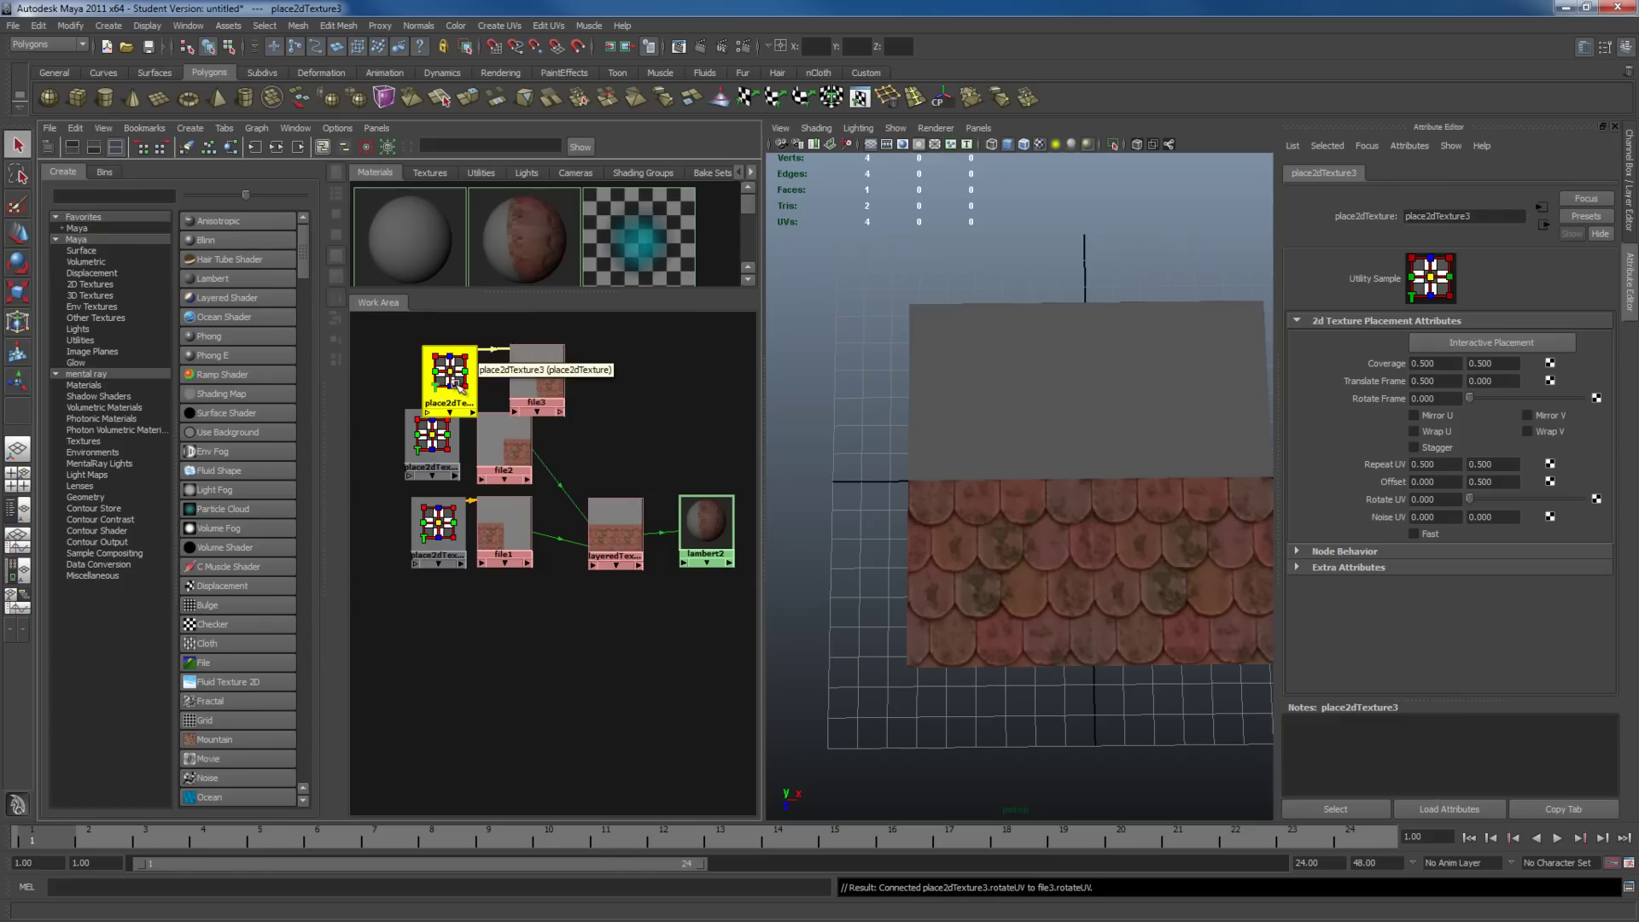
pyautogui.moveTo(439, 376); pyautogui.dragTo(424, 368)
pyautogui.moveTo(526, 371)
pyautogui.mouseDown()
pyautogui.moveTo(436, 368)
pyautogui.moveTo(510, 366)
pyautogui.mouseUp()
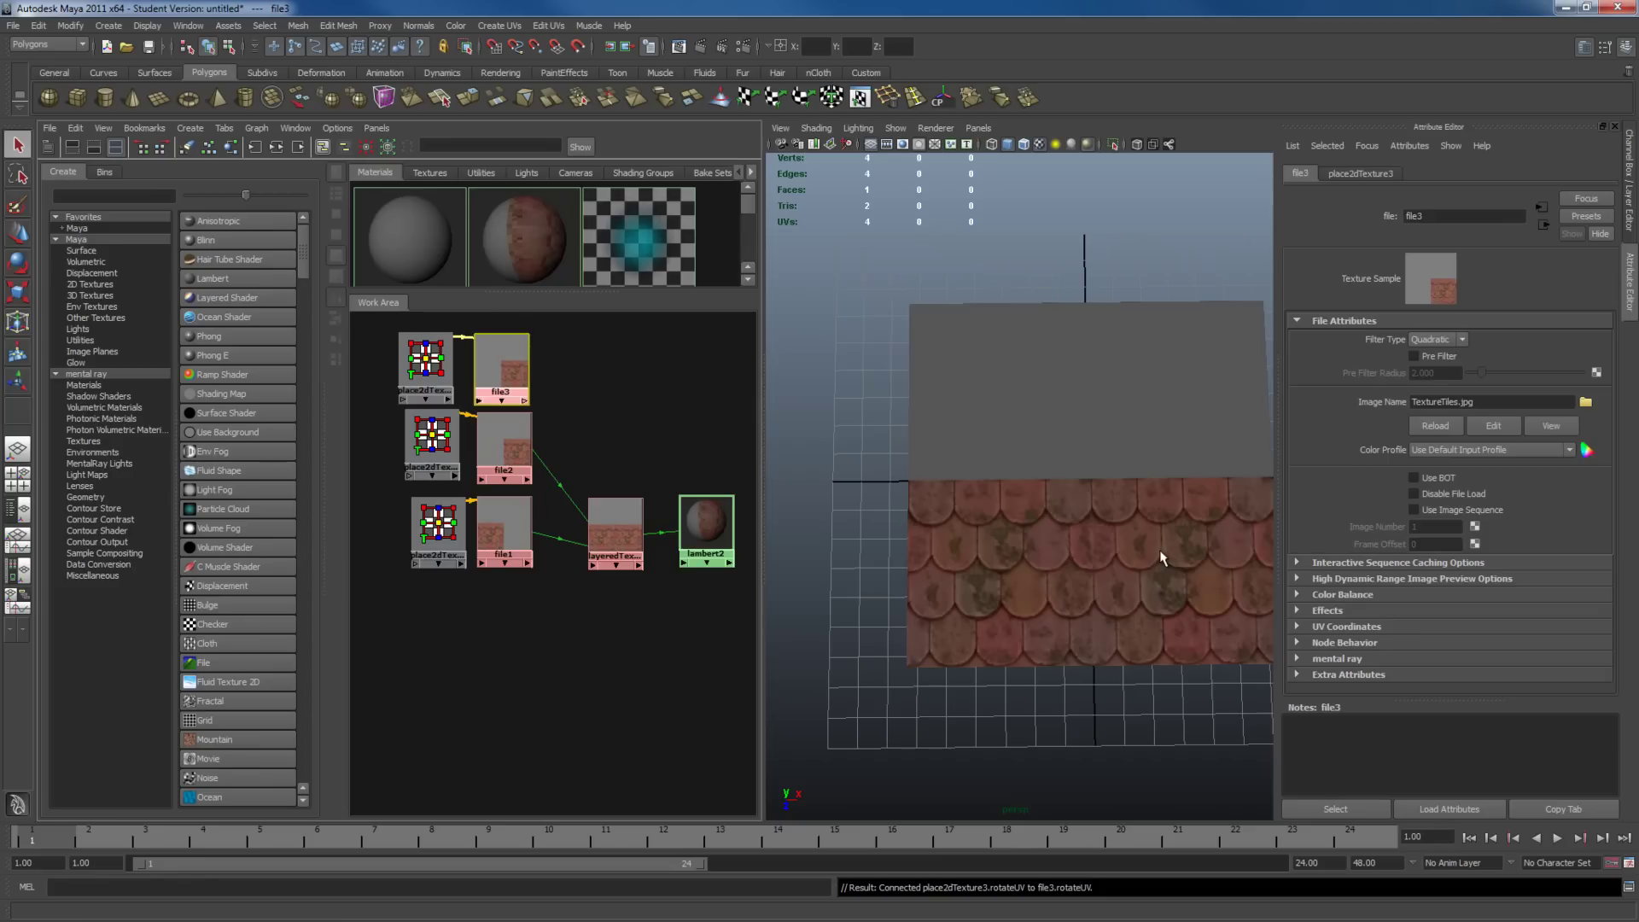
# Step: Set place2dTexture3's Translate Frame V to 0.5
pyautogui.click(438, 367)
pyautogui.click(511, 370)
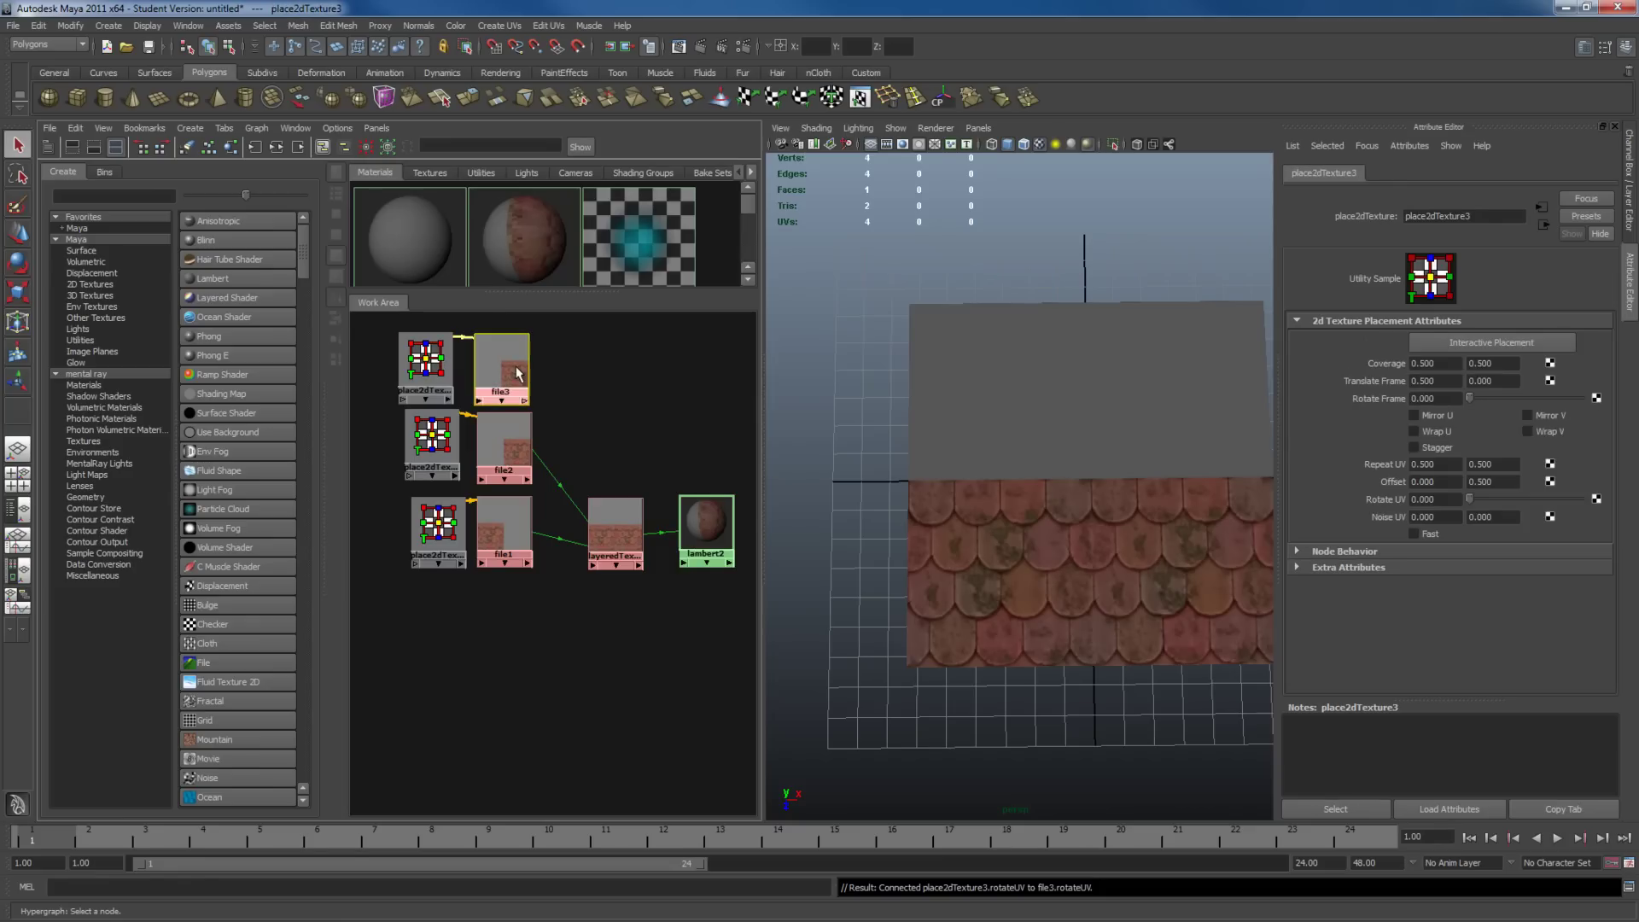
pyautogui.click(432, 365)
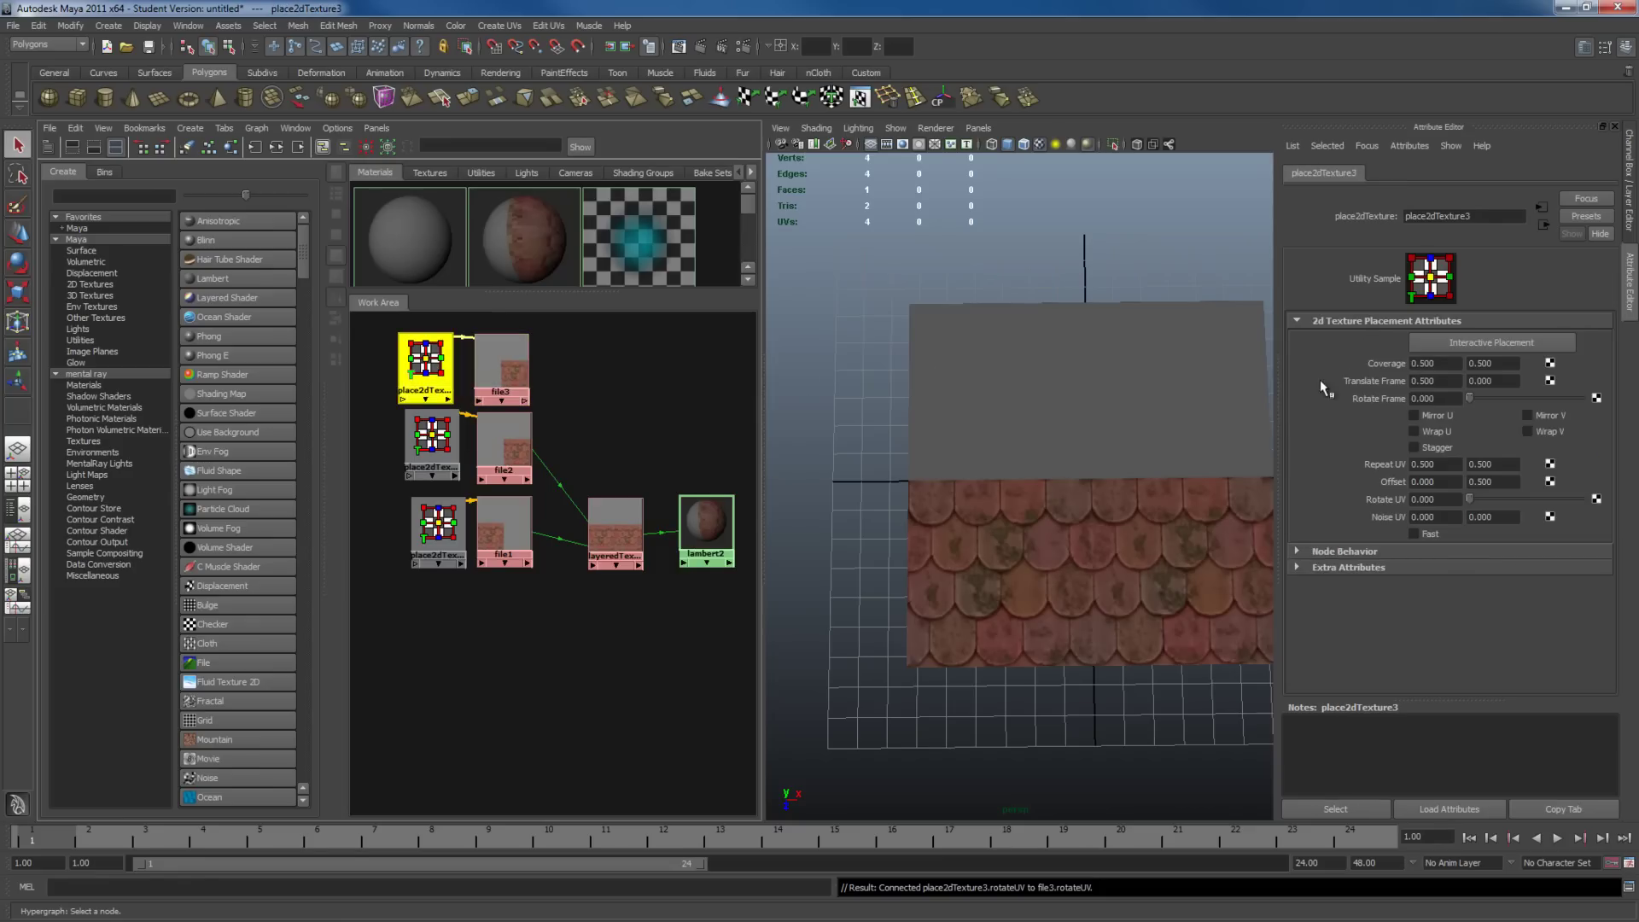
pyautogui.click(1440, 382)
pyautogui.press('Tab')
pyautogui.write('0.5')
pyautogui.press('Return')
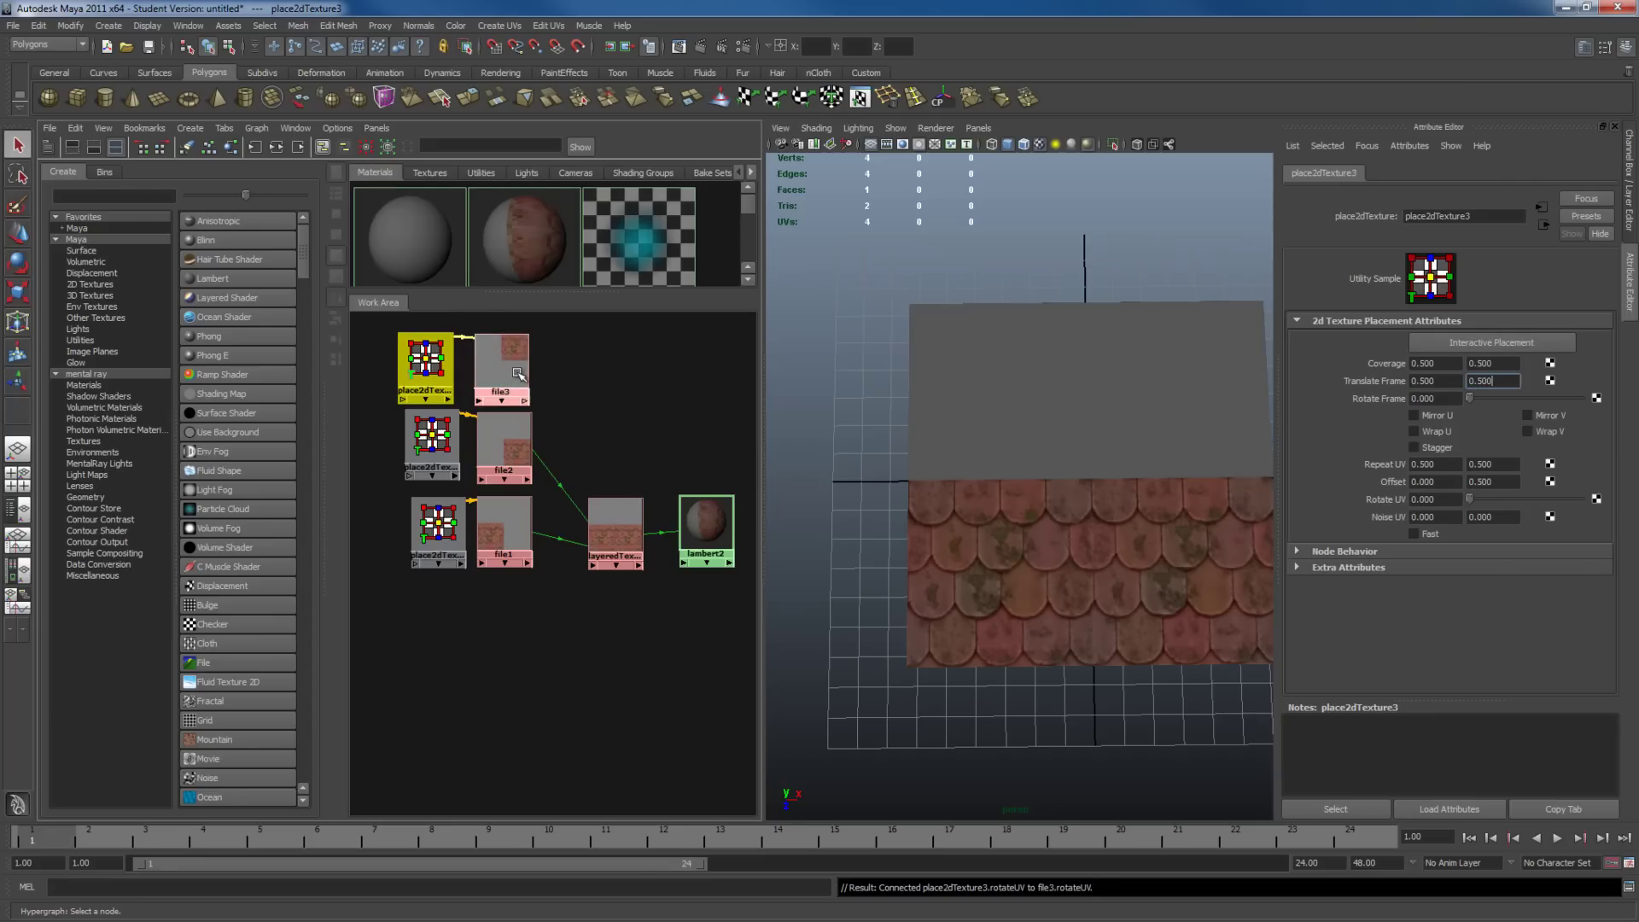
# Step: Add file3 as a third layer of layeredTexture1 and set the second layer's blend mode to Illuminate
pyautogui.click(615, 525)
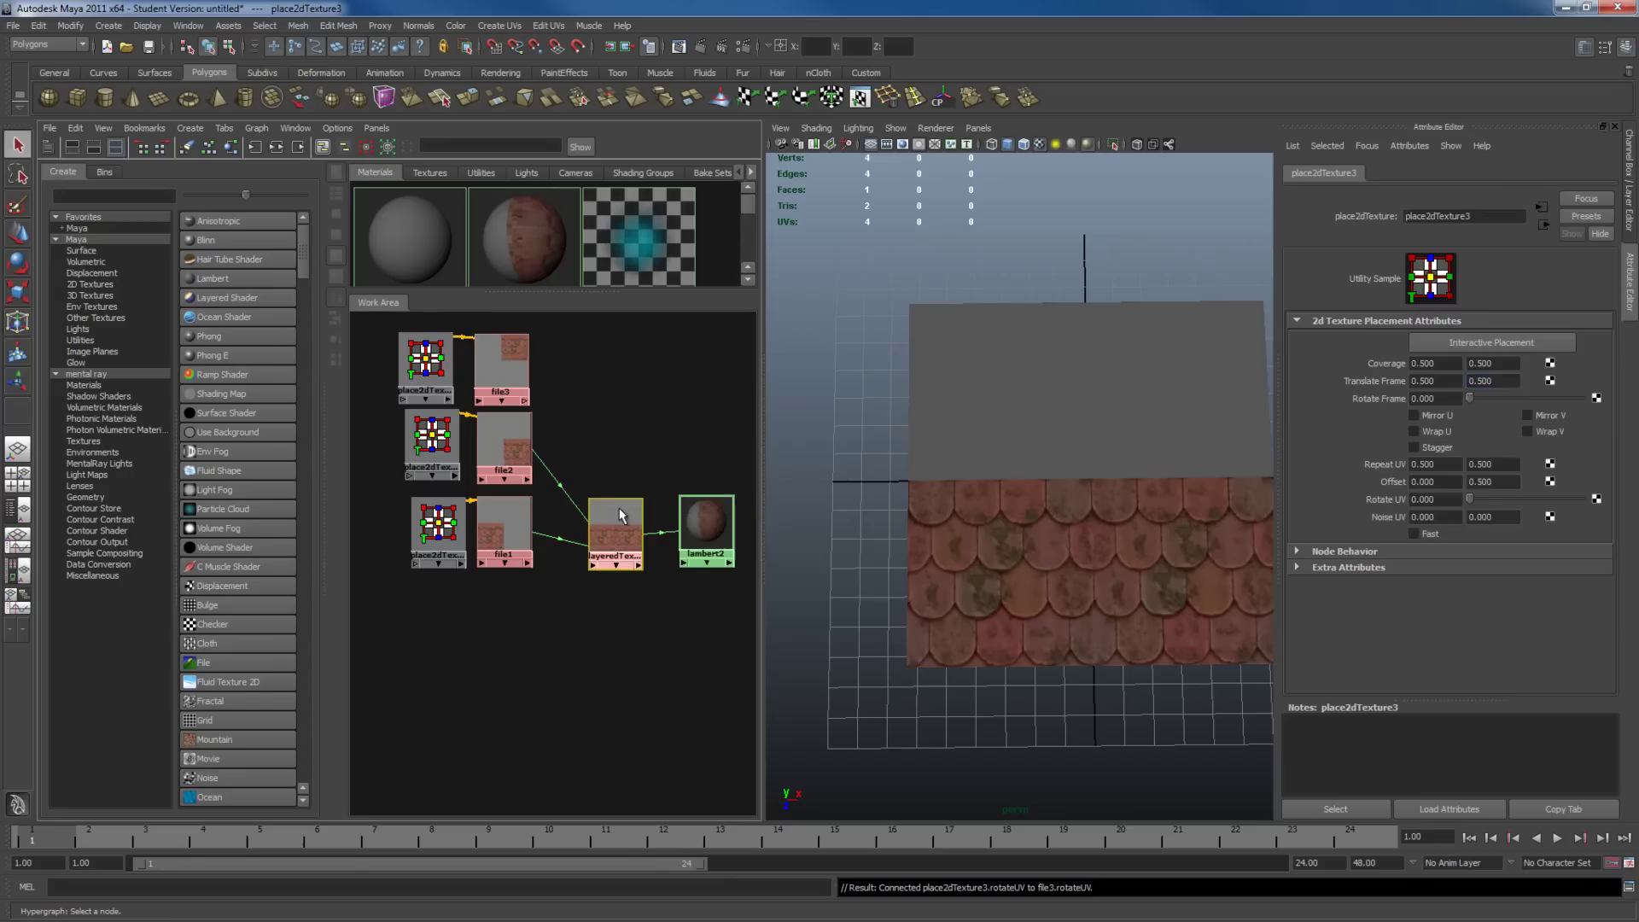
pyautogui.moveTo(506, 367); pyautogui.dragTo(1357, 386, button='middle')
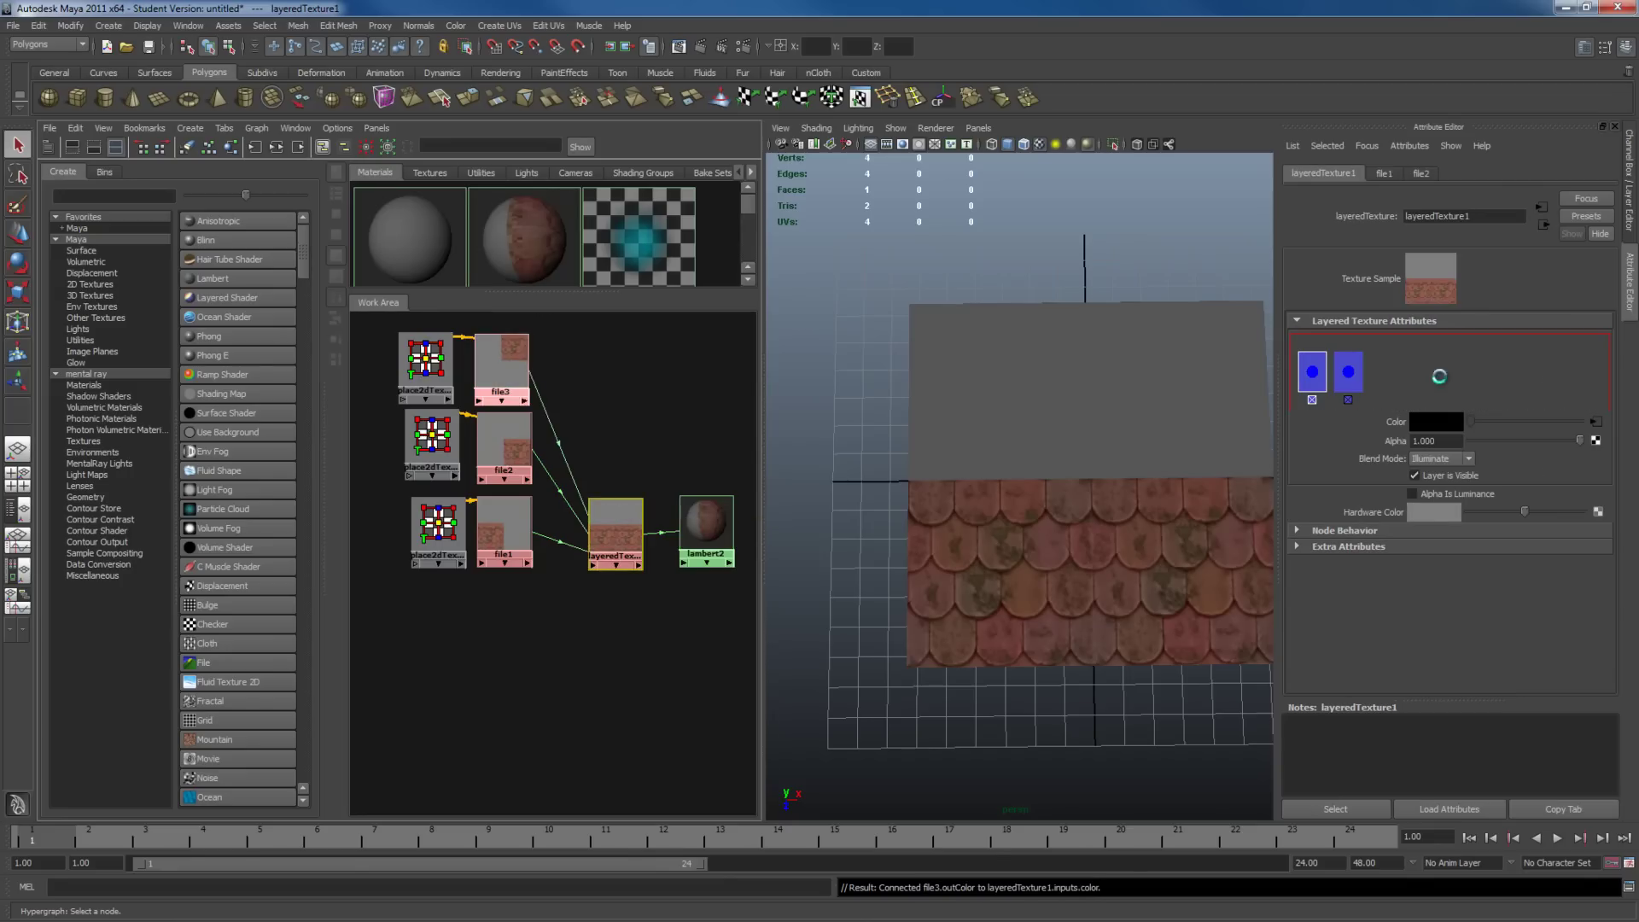
pyautogui.click(1357, 384)
pyautogui.click(1441, 459)
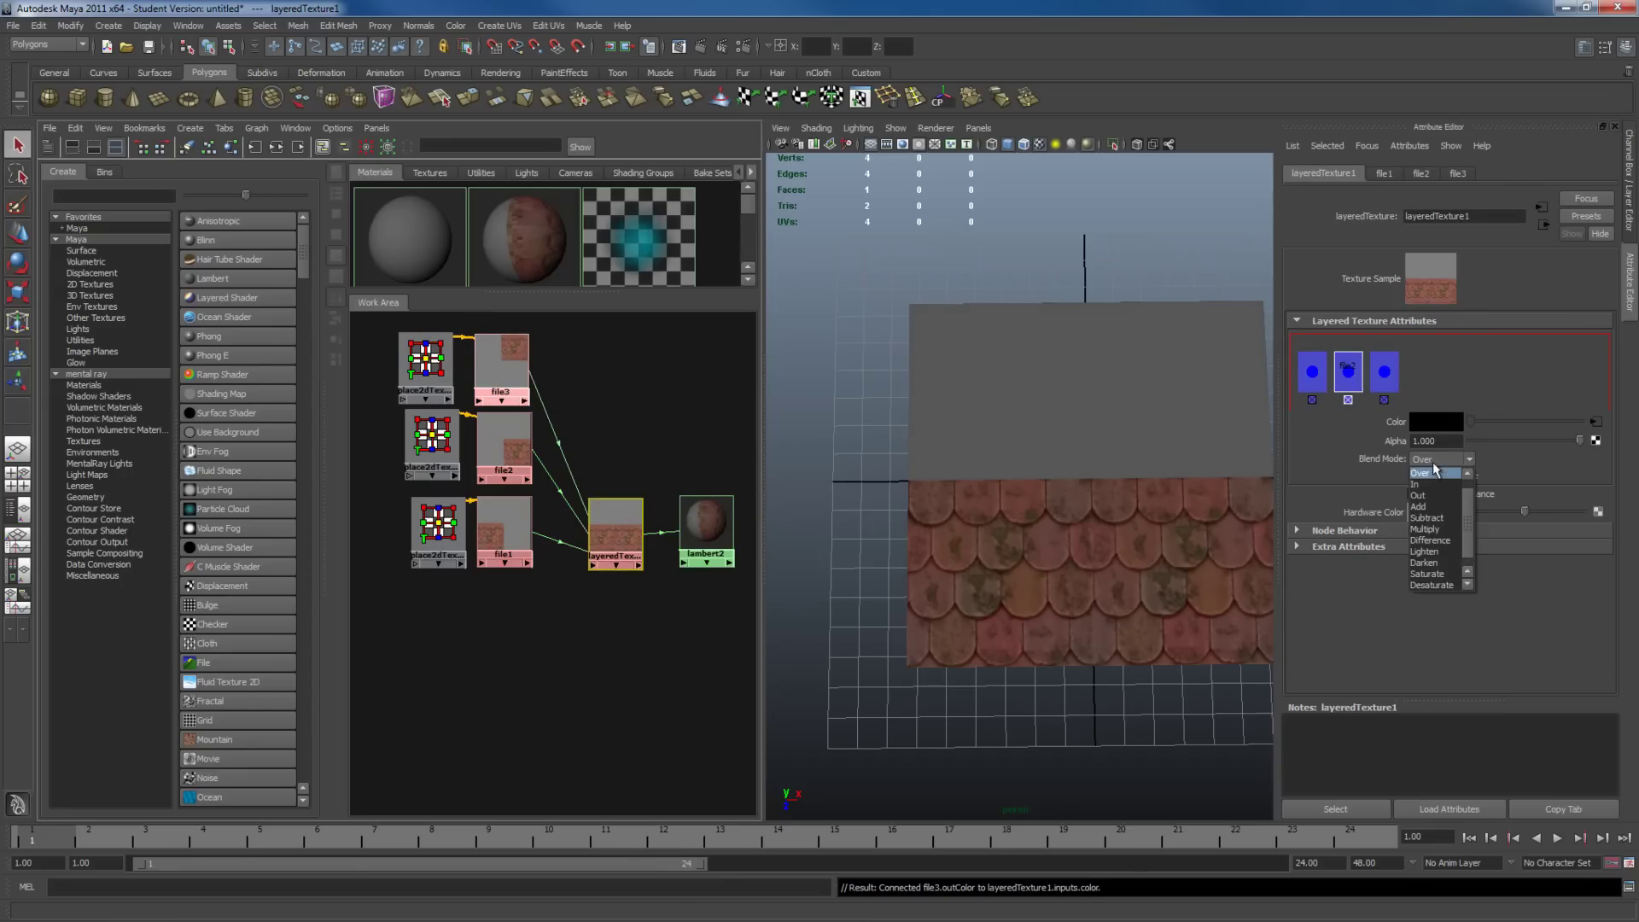
pyautogui.click(1449, 586)
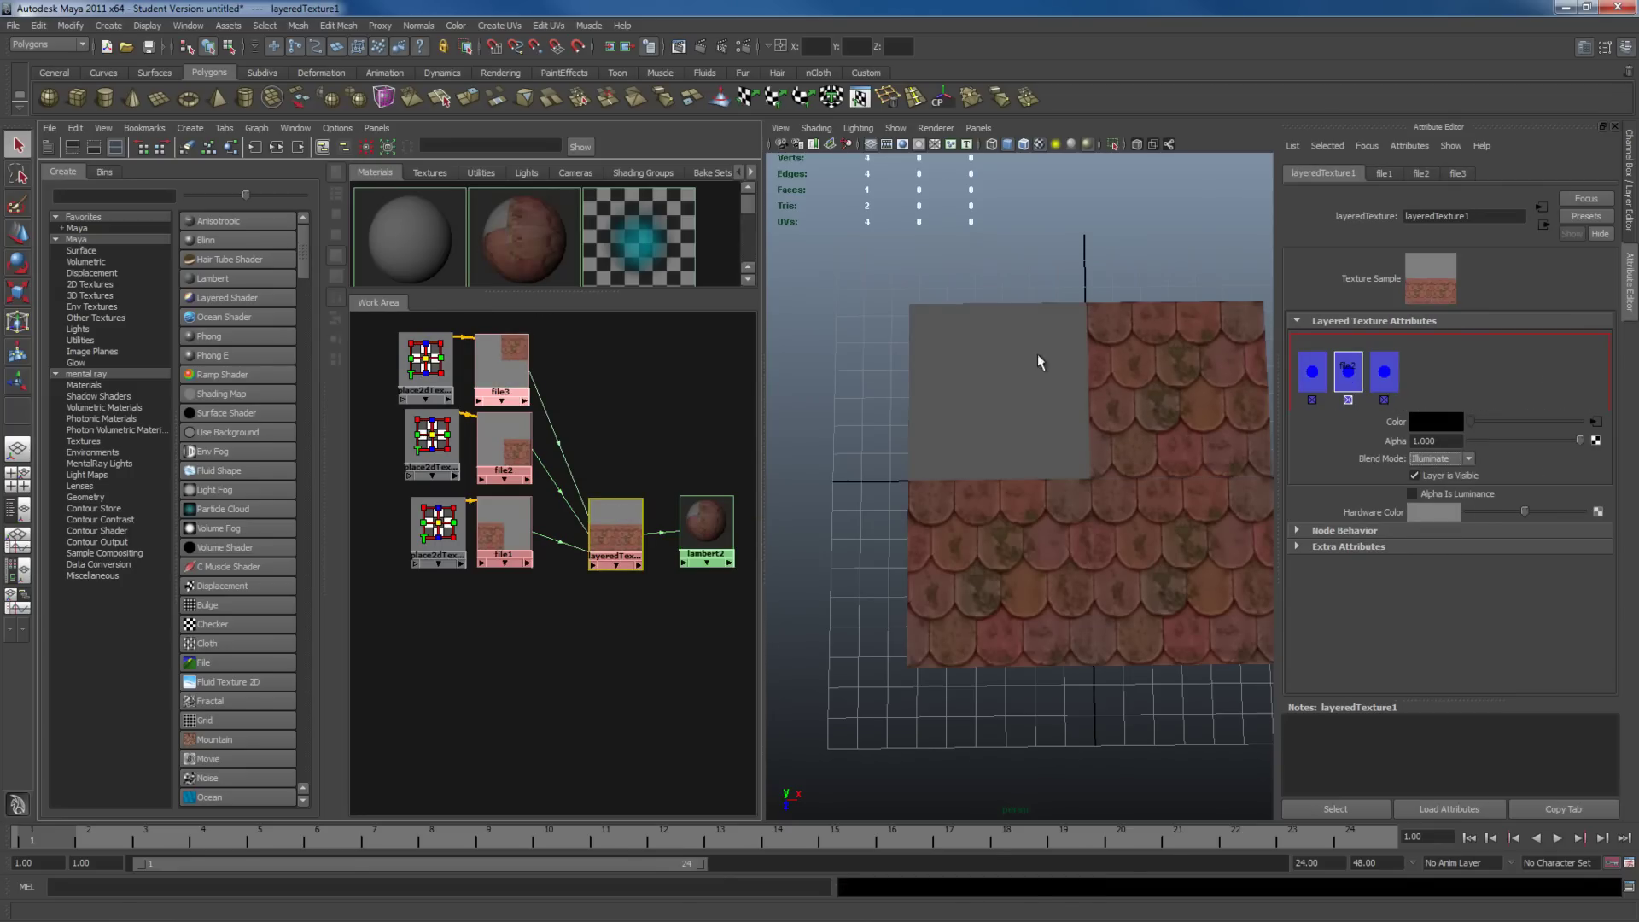
# Step: Set place2dTexture3's Offset V to 0 and check the tile on the plane
pyautogui.click(420, 372)
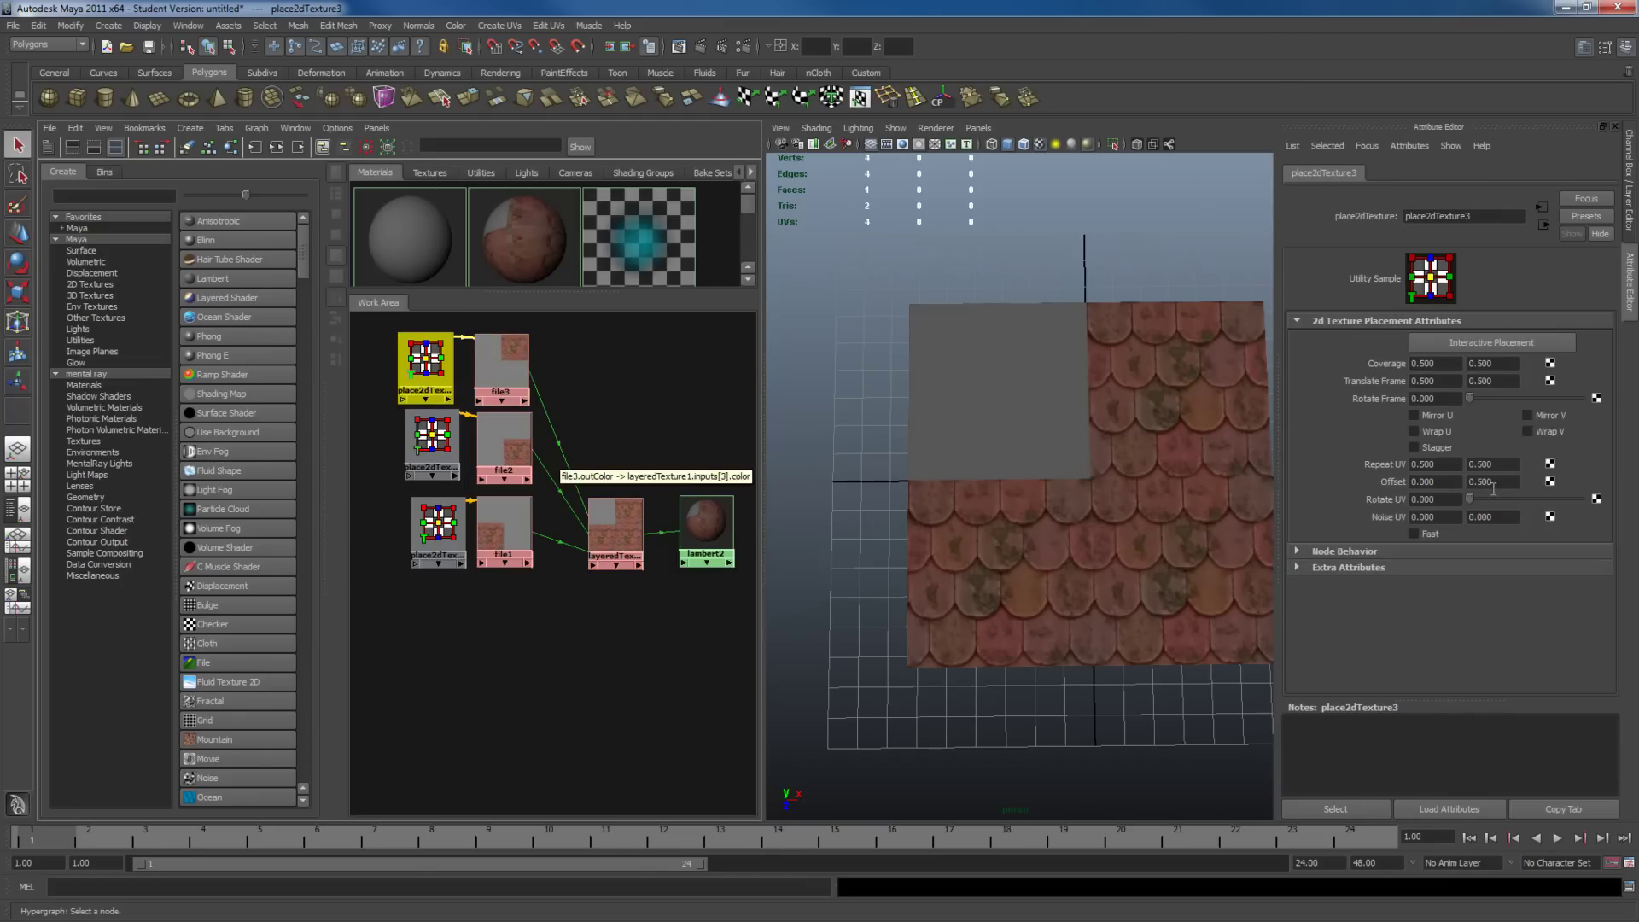
pyautogui.click(1493, 484)
pyautogui.write('0')
pyautogui.press('Return')
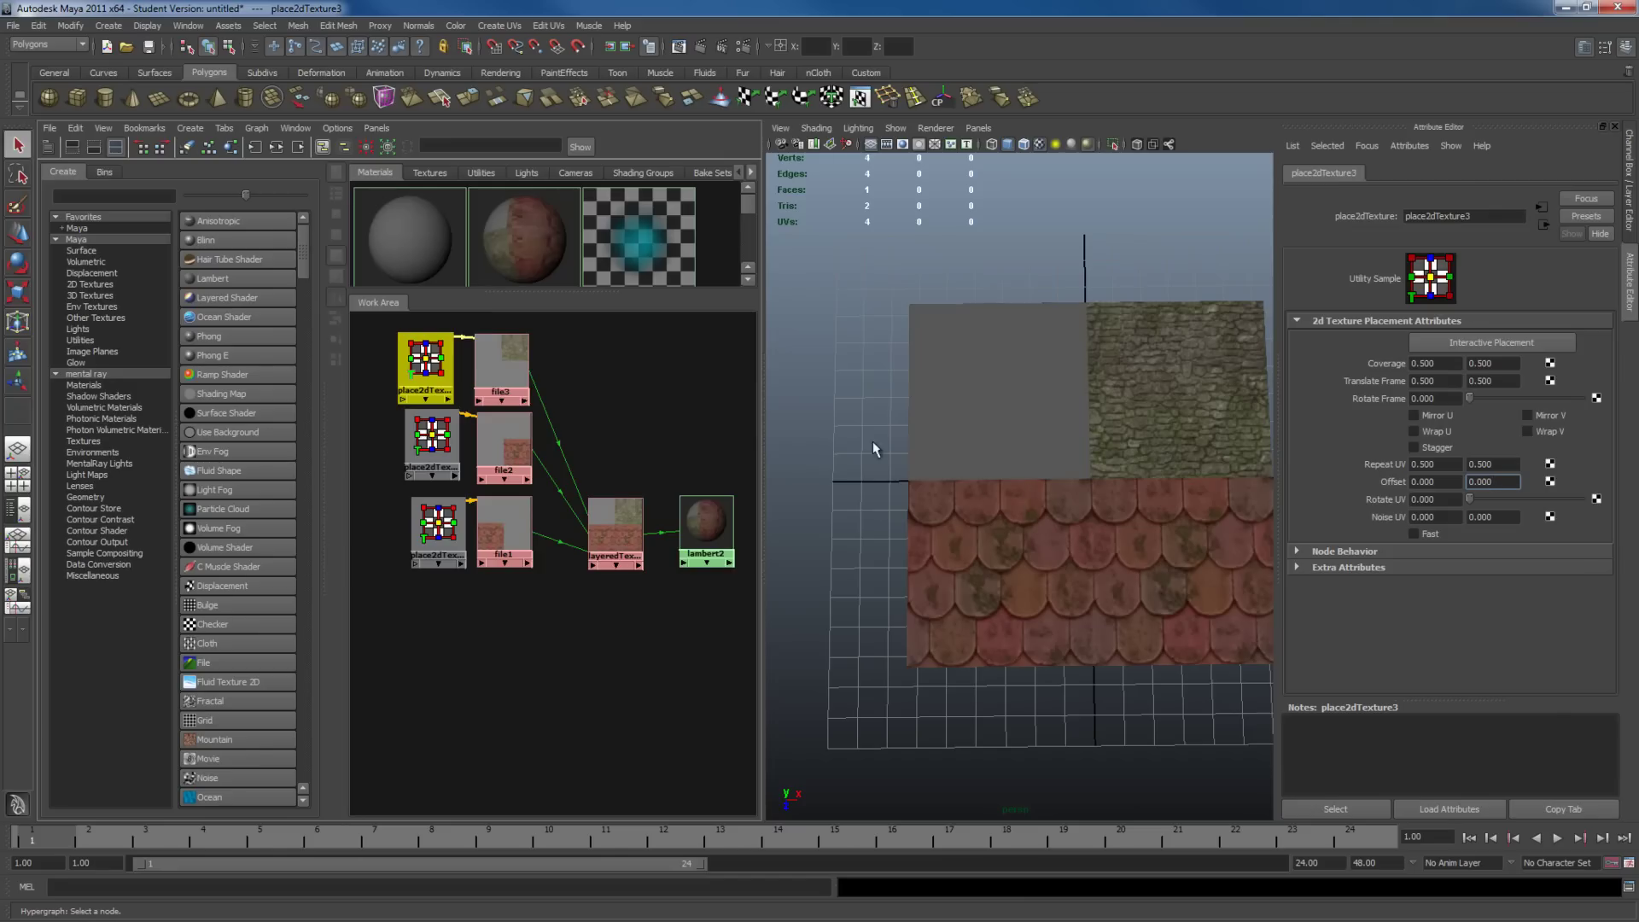
pyautogui.click(1175, 346)
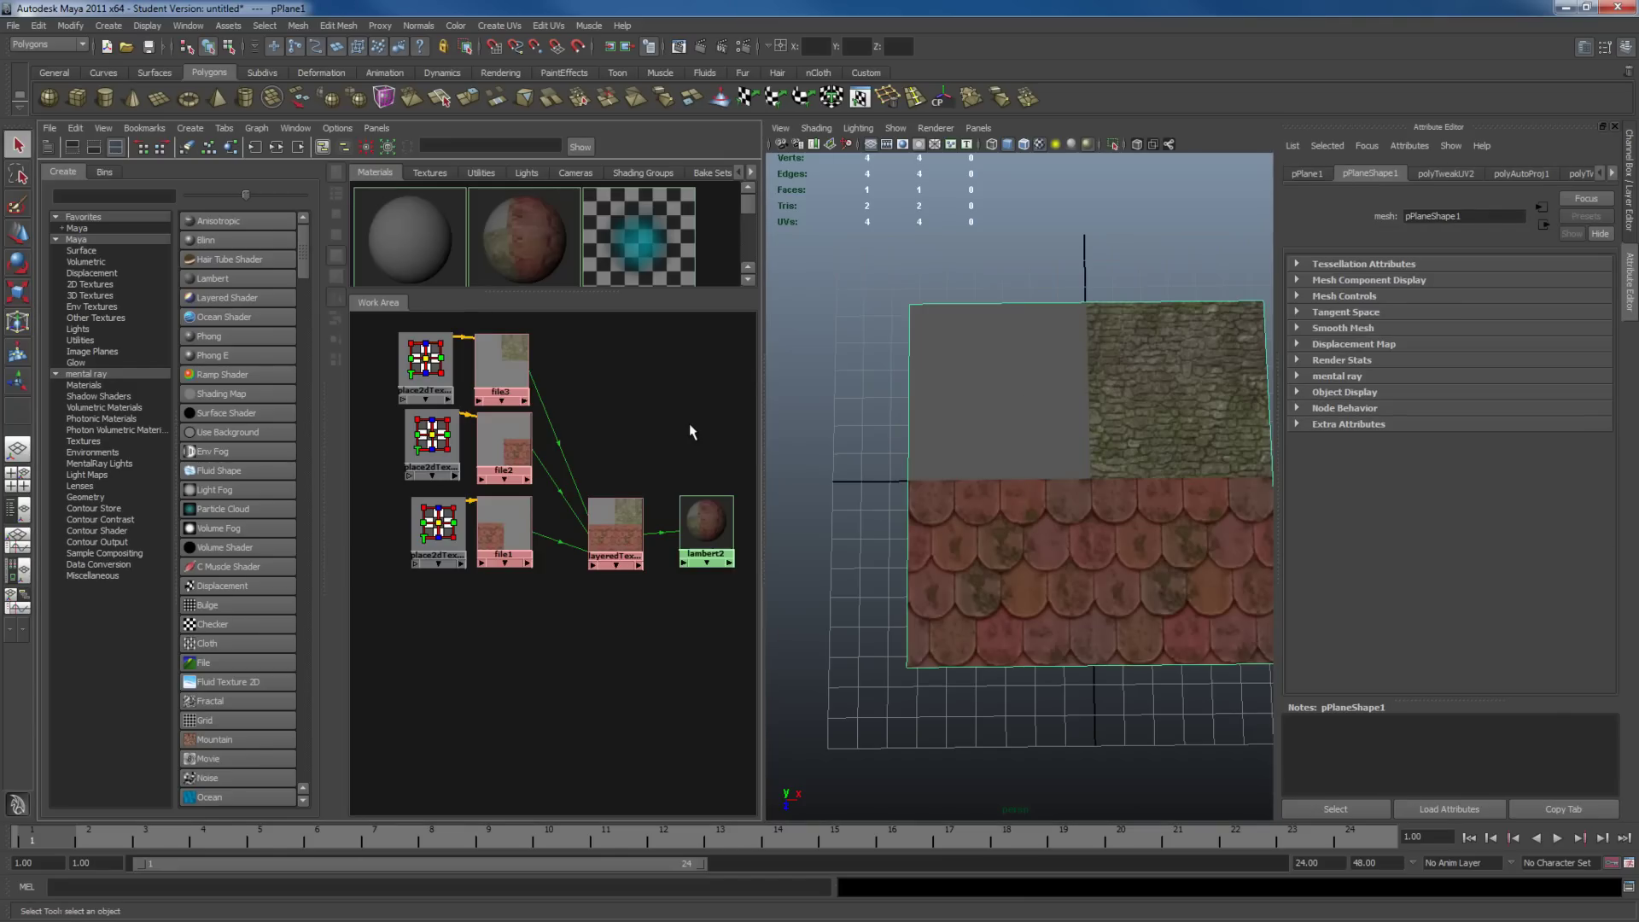
# Step: Duplicate the file3 and place2dTexture3 nodes, arrange the copies above, and link them with the default connections
pyautogui.click(618, 419)
pyautogui.keyDown('alt'); pyautogui.moveTo(614, 399); pyautogui.dragTo(613, 454, button='middle'); pyautogui.keyUp('alt')
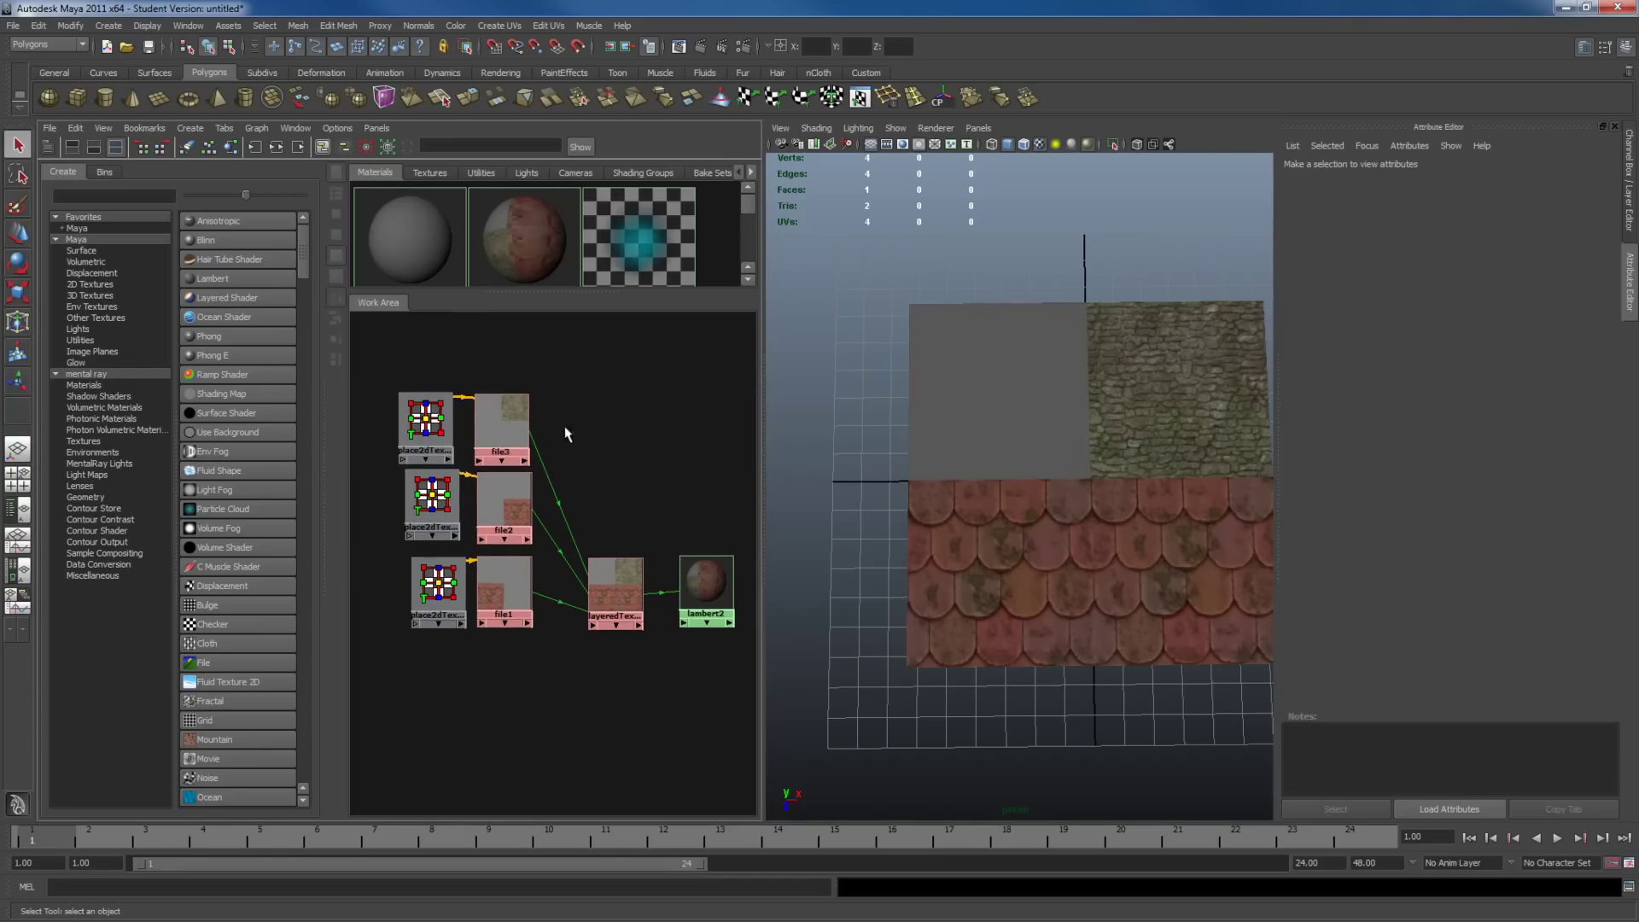
pyautogui.click(418, 422)
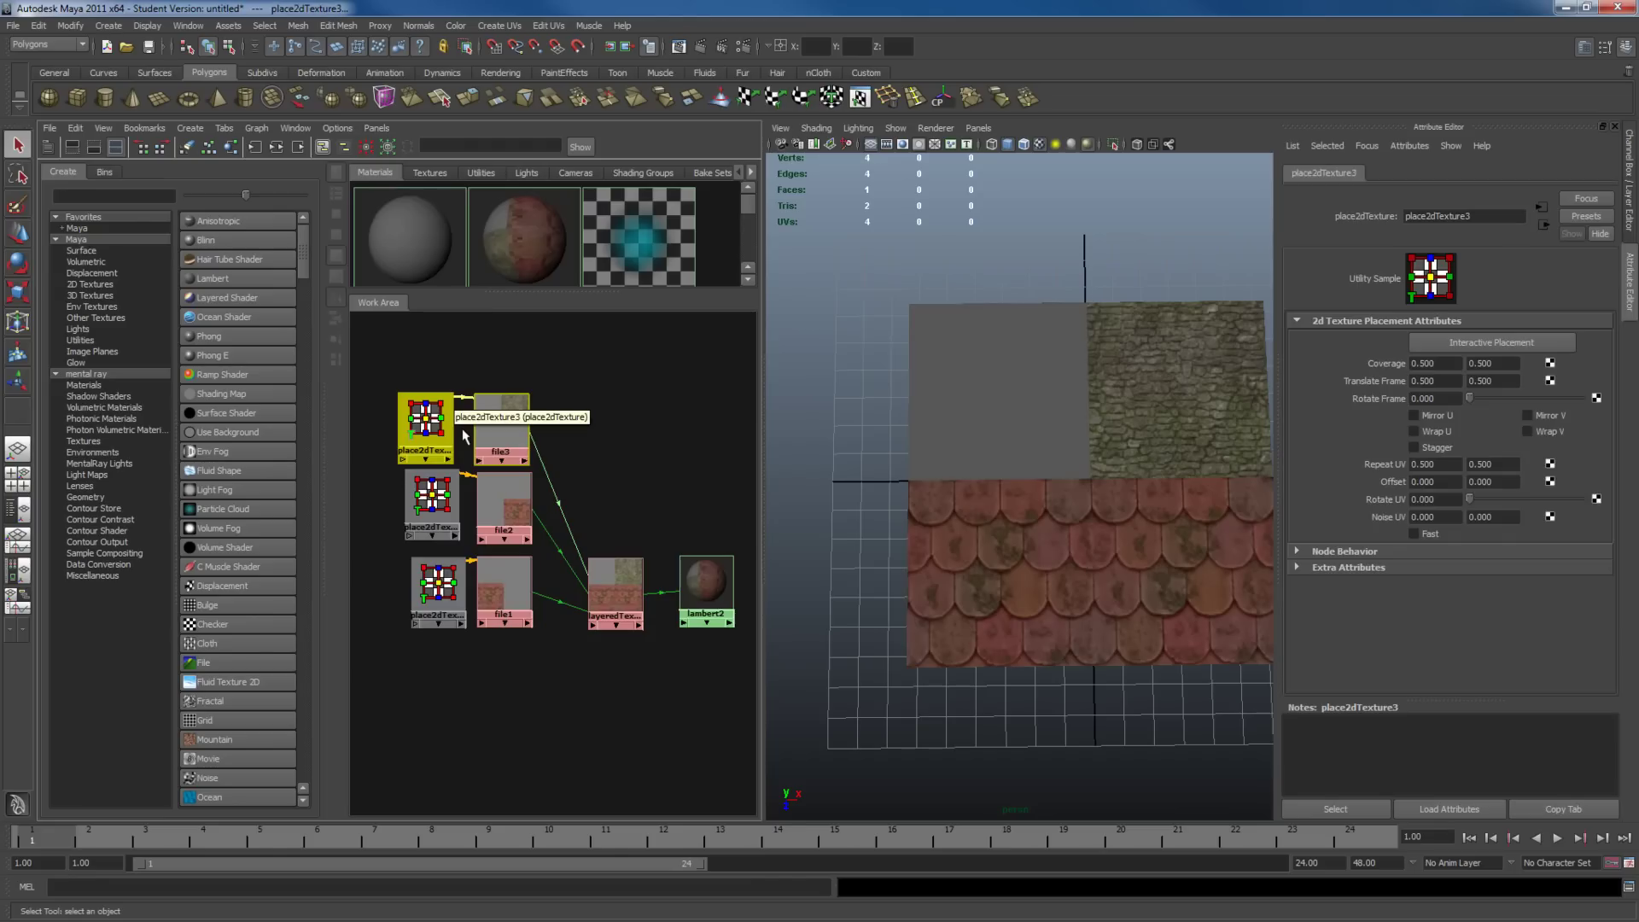
pyautogui.hotkey('ctrl', 'd')
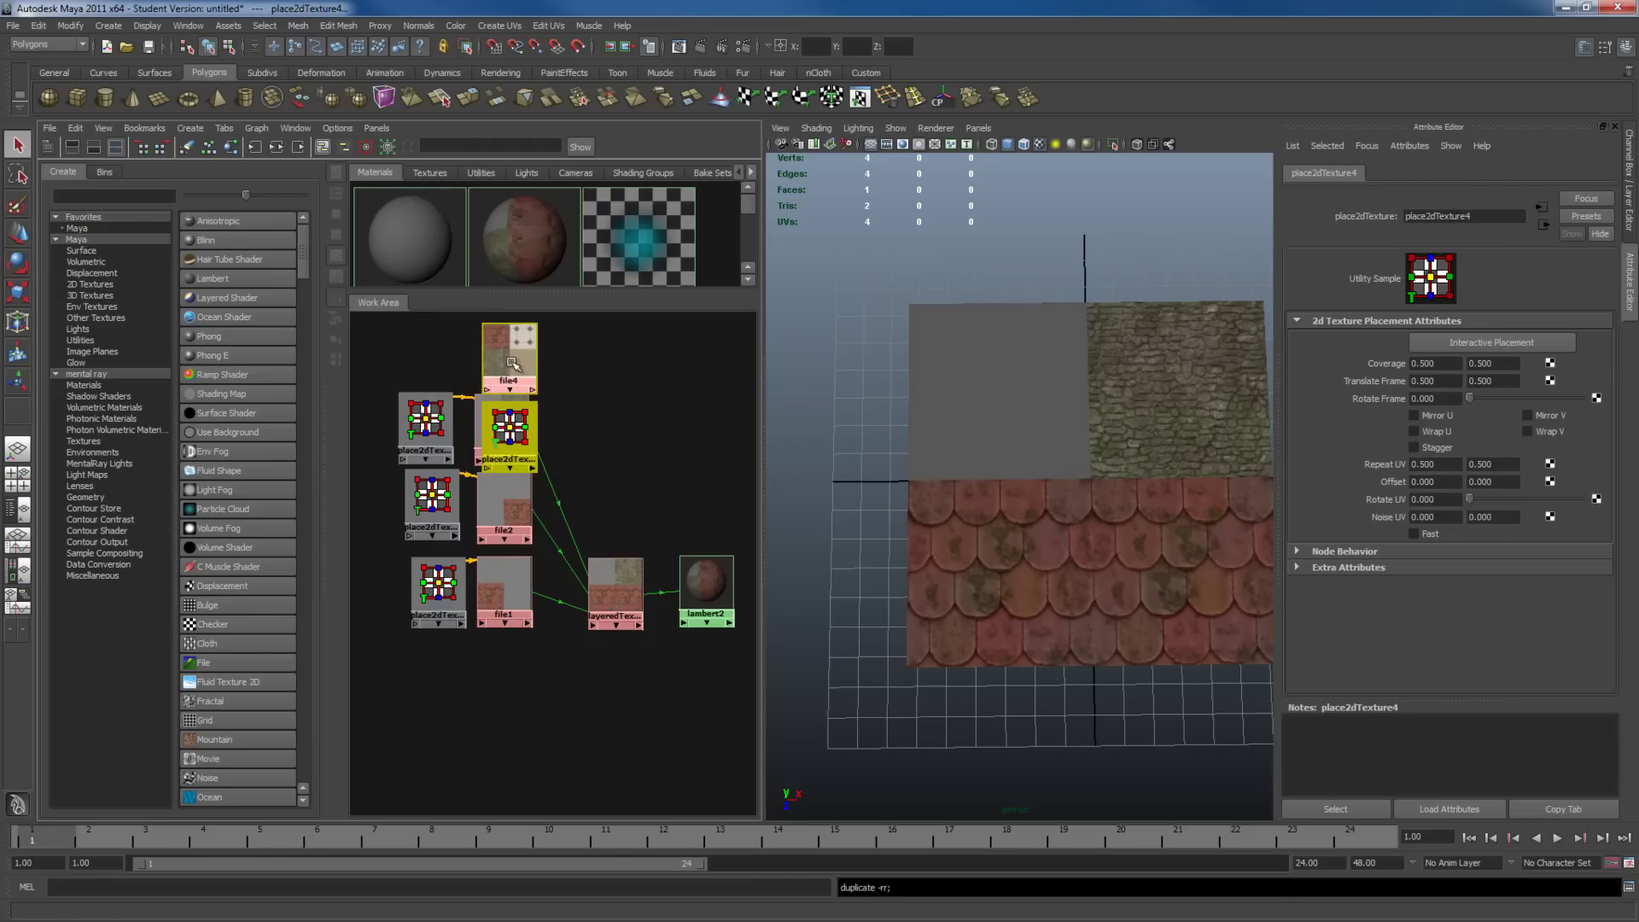
pyautogui.moveTo(510, 431); pyautogui.dragTo(414, 359)
pyautogui.moveTo(422, 365); pyautogui.dragTo(1419, 376, button='middle')
pyautogui.click(567, 380)
# Step: Add file4 as a fourth layer of layeredTexture1 and set the third layer's blend mode to Illuminate
pyautogui.click(616, 589)
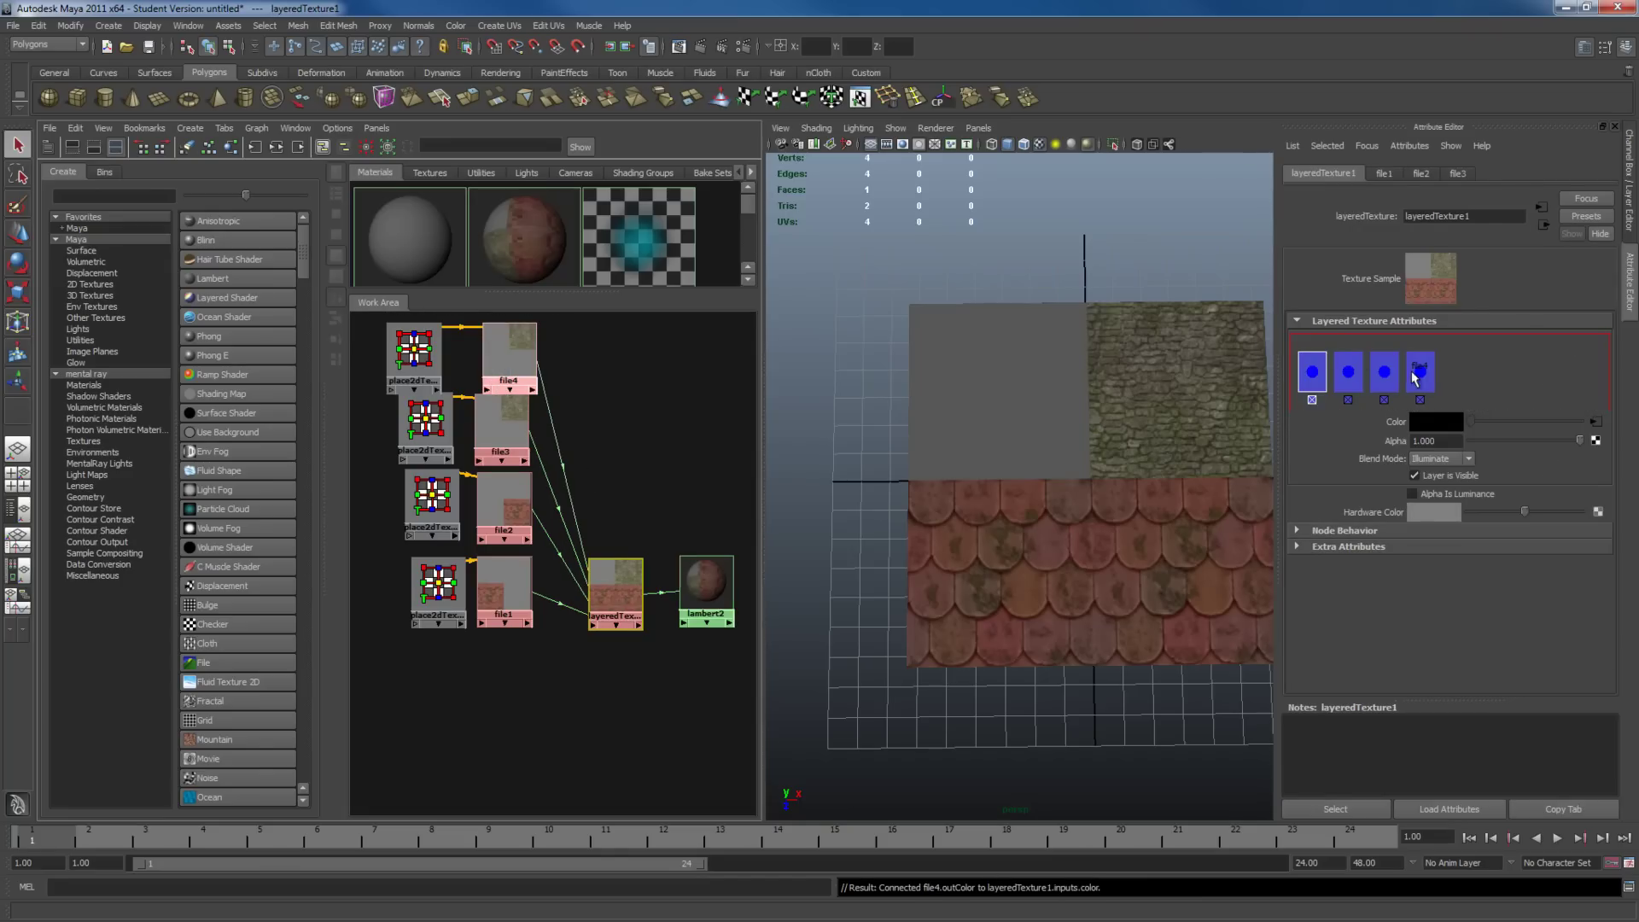
pyautogui.click(1384, 372)
pyautogui.click(1440, 459)
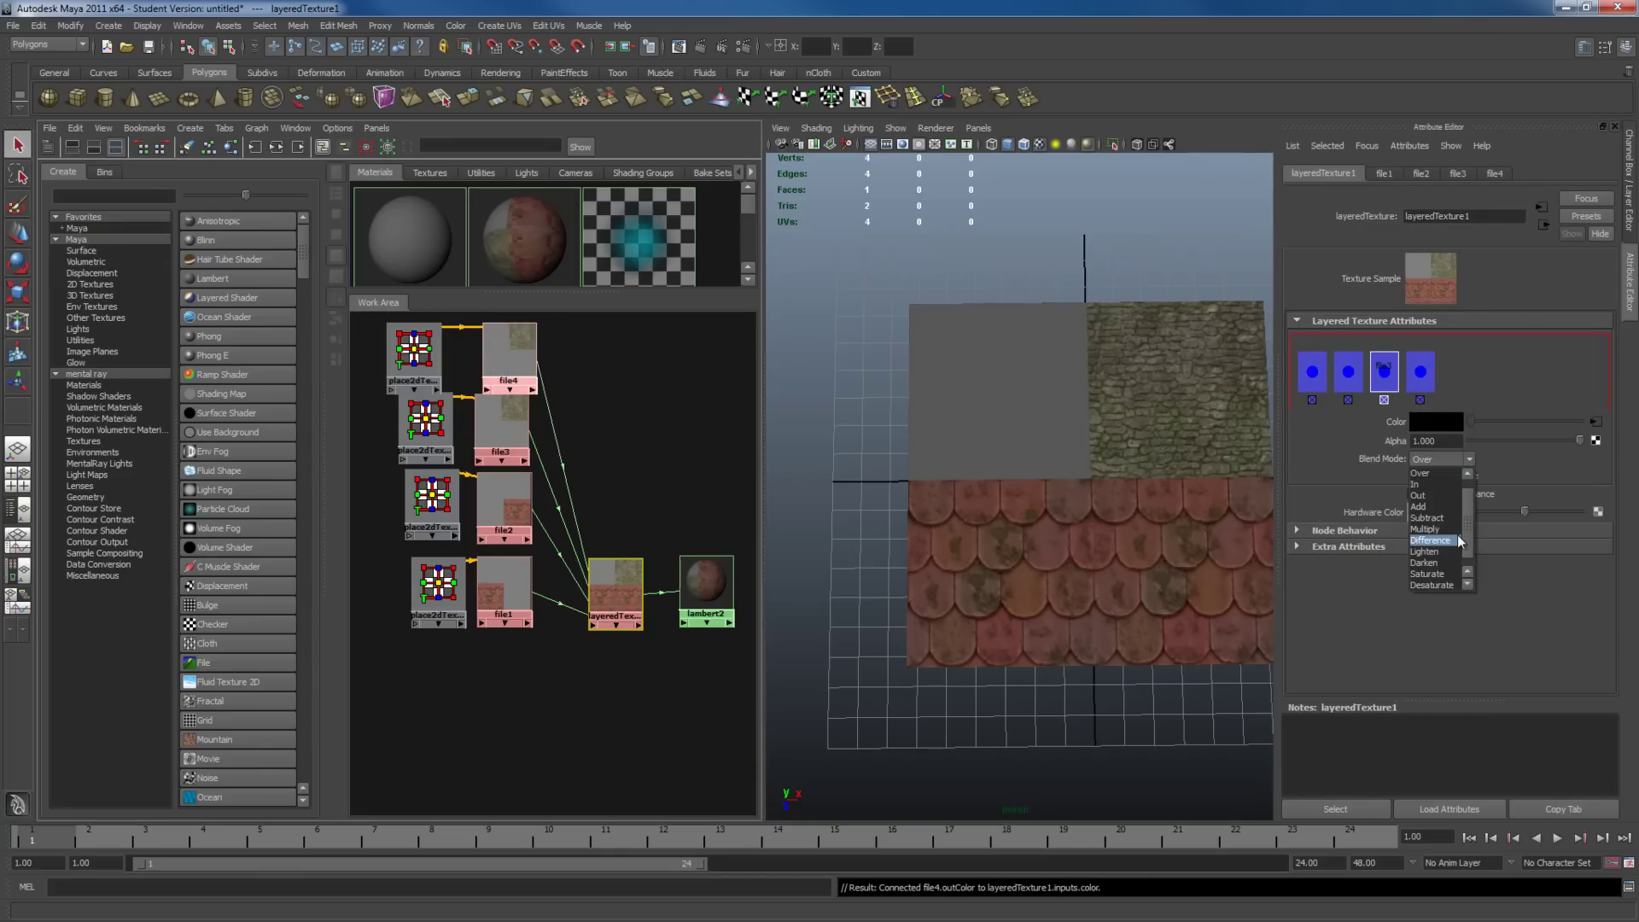
pyautogui.click(1469, 574)
pyautogui.click(1430, 585)
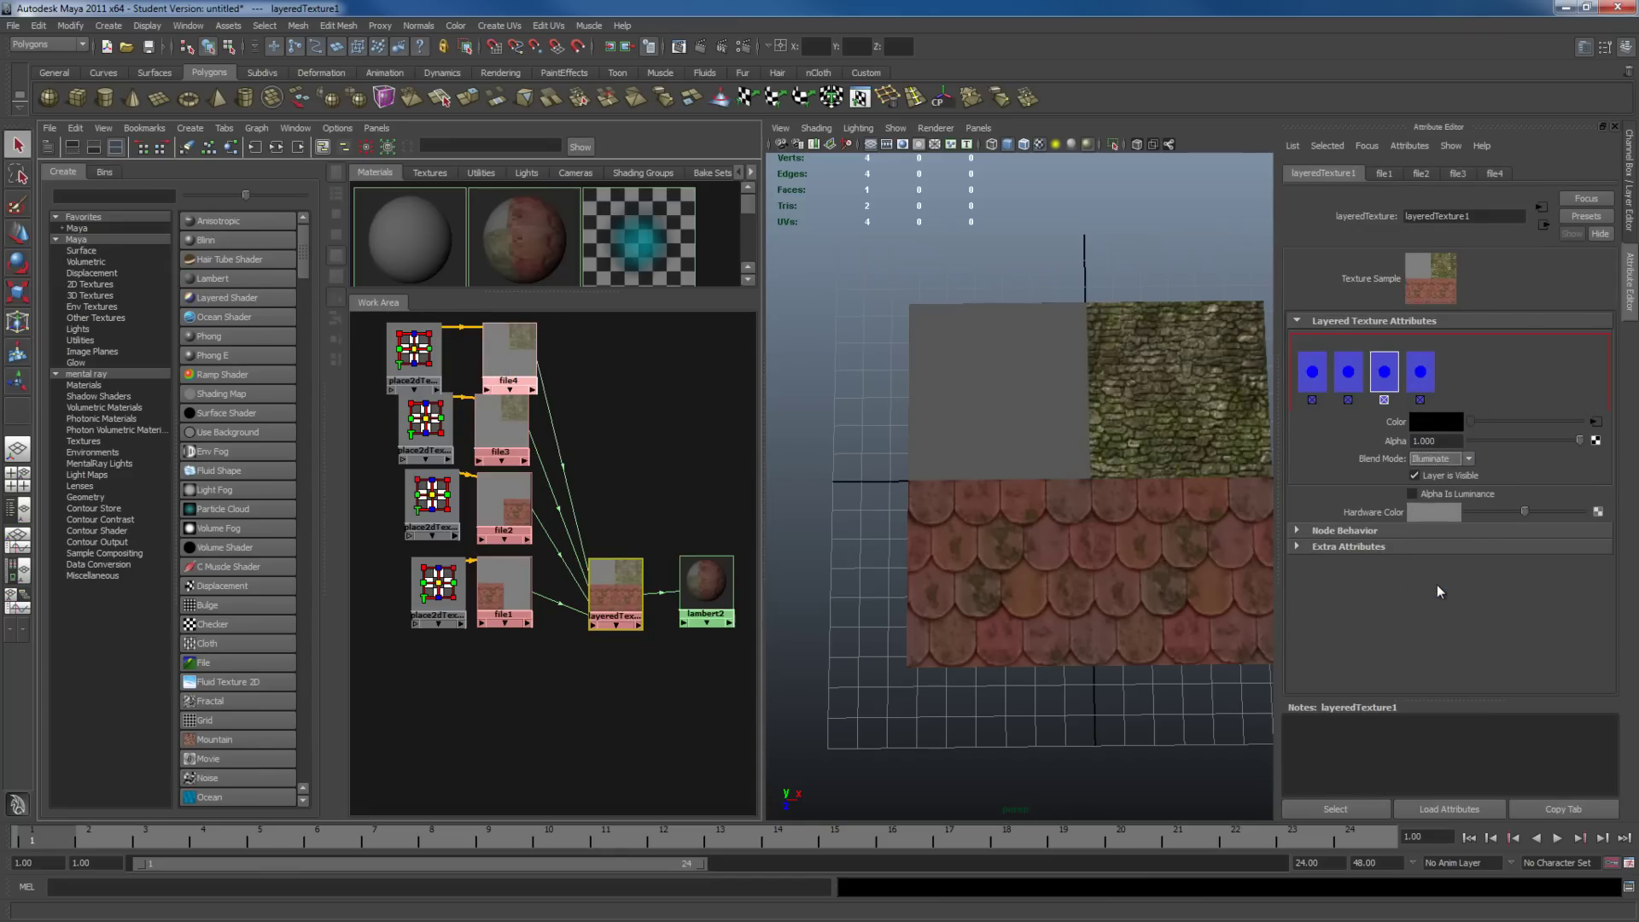
# Step: Set place2dTexture4's Translate Frame to 0 in U and 0.5 in V, and check the plane
pyautogui.click(414, 350)
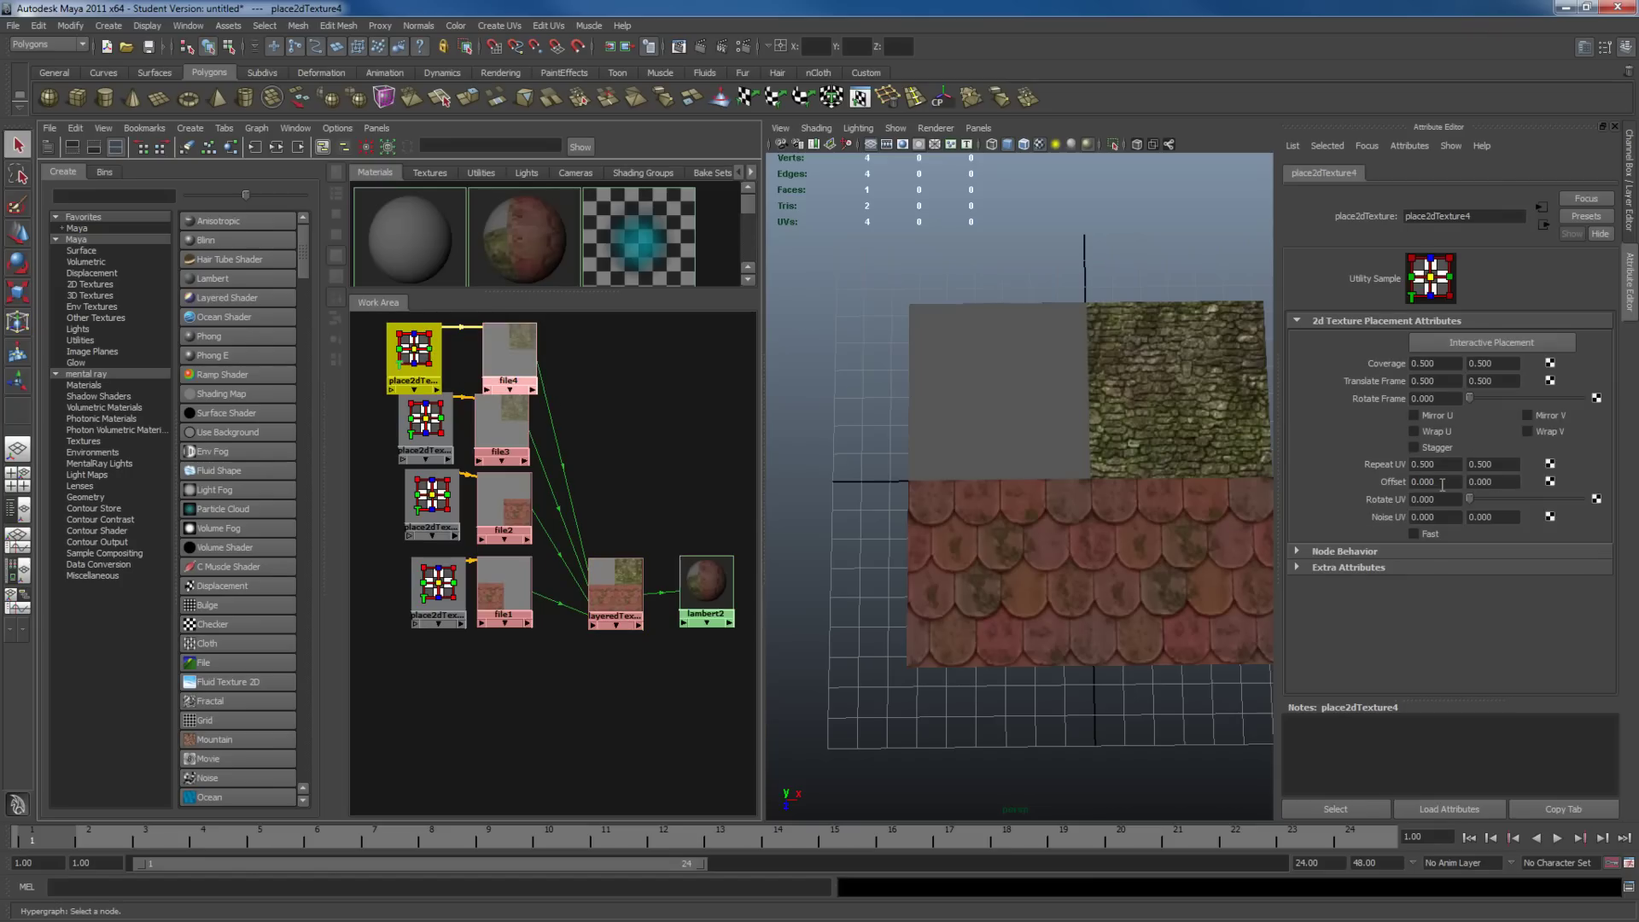
pyautogui.click(485, 343)
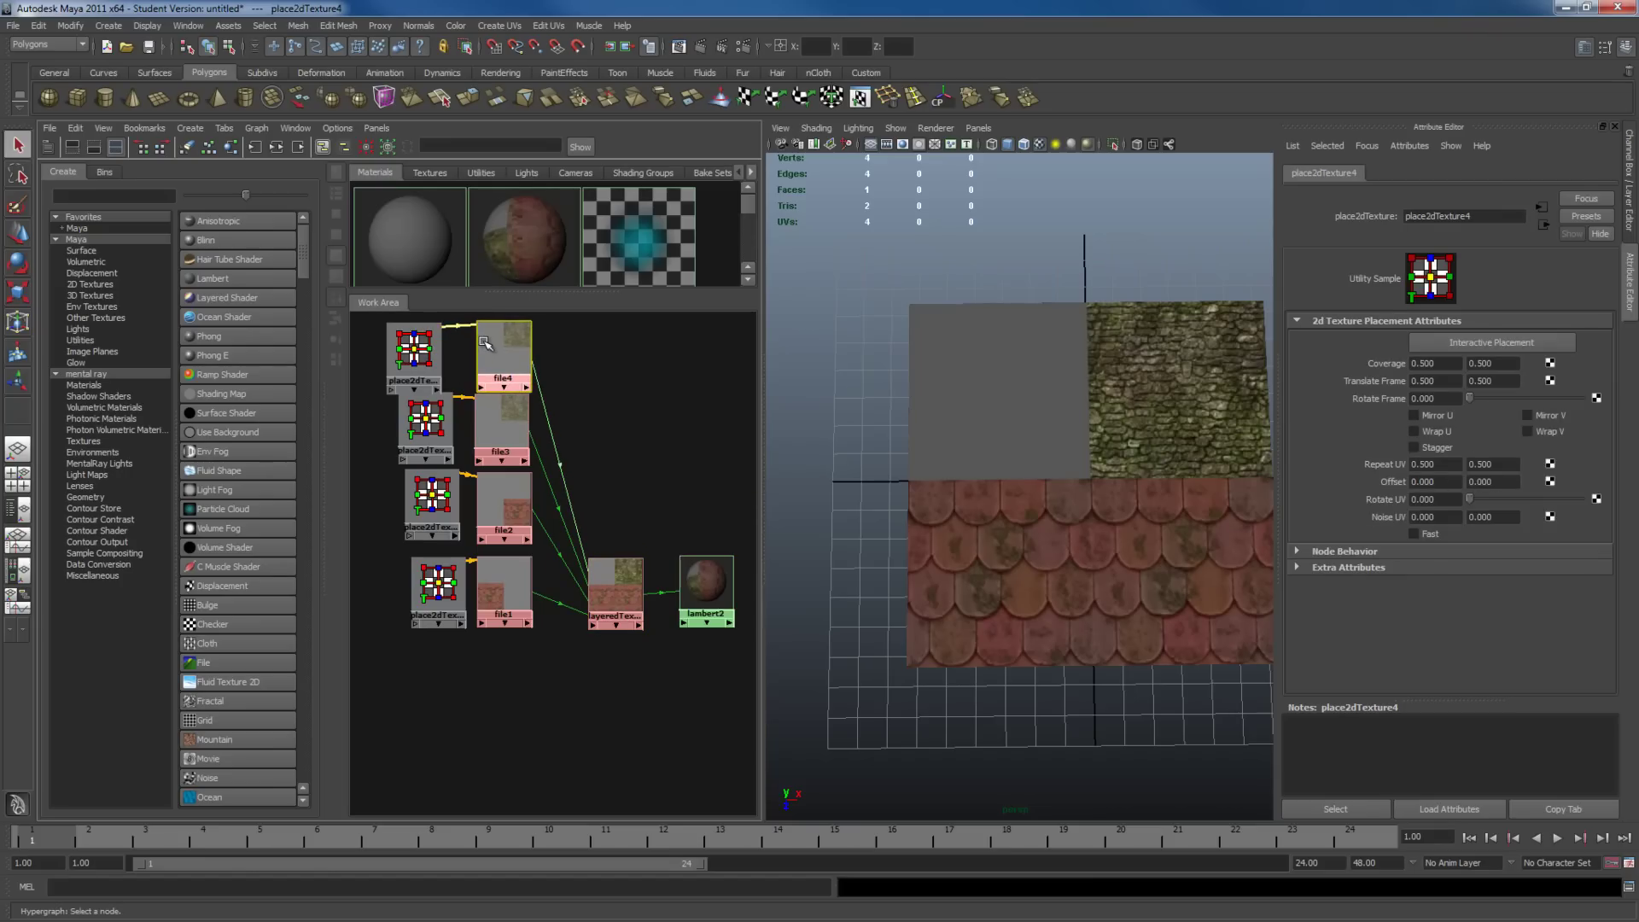
pyautogui.click(414, 349)
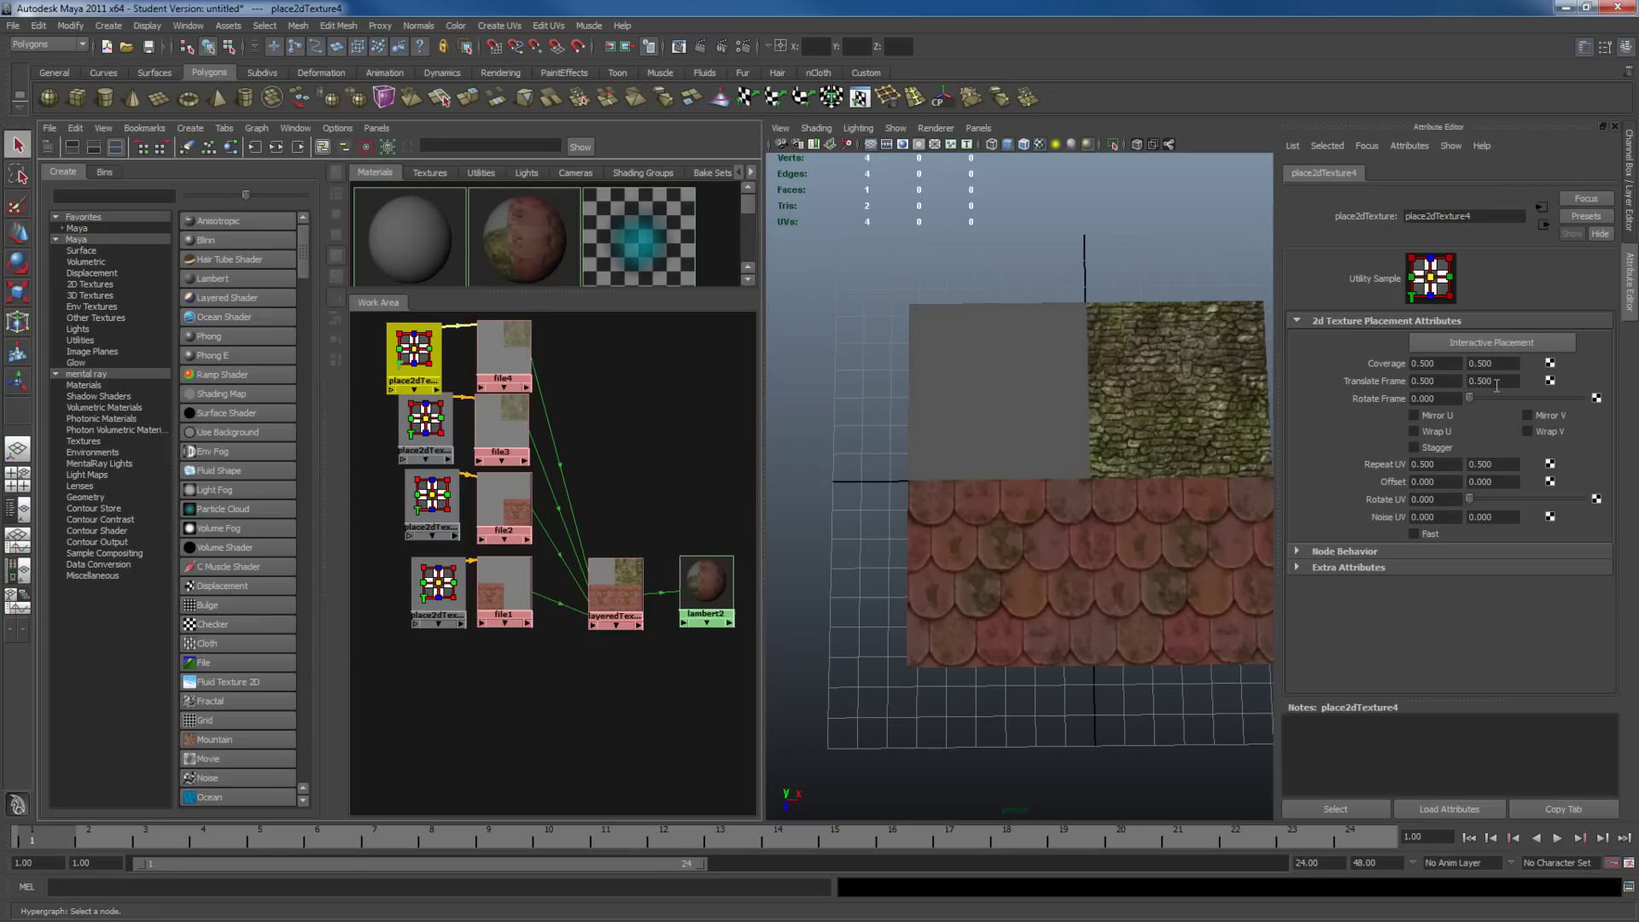
pyautogui.moveTo(1496, 385); pyautogui.dragTo(1370, 384)
pyautogui.press('Return')
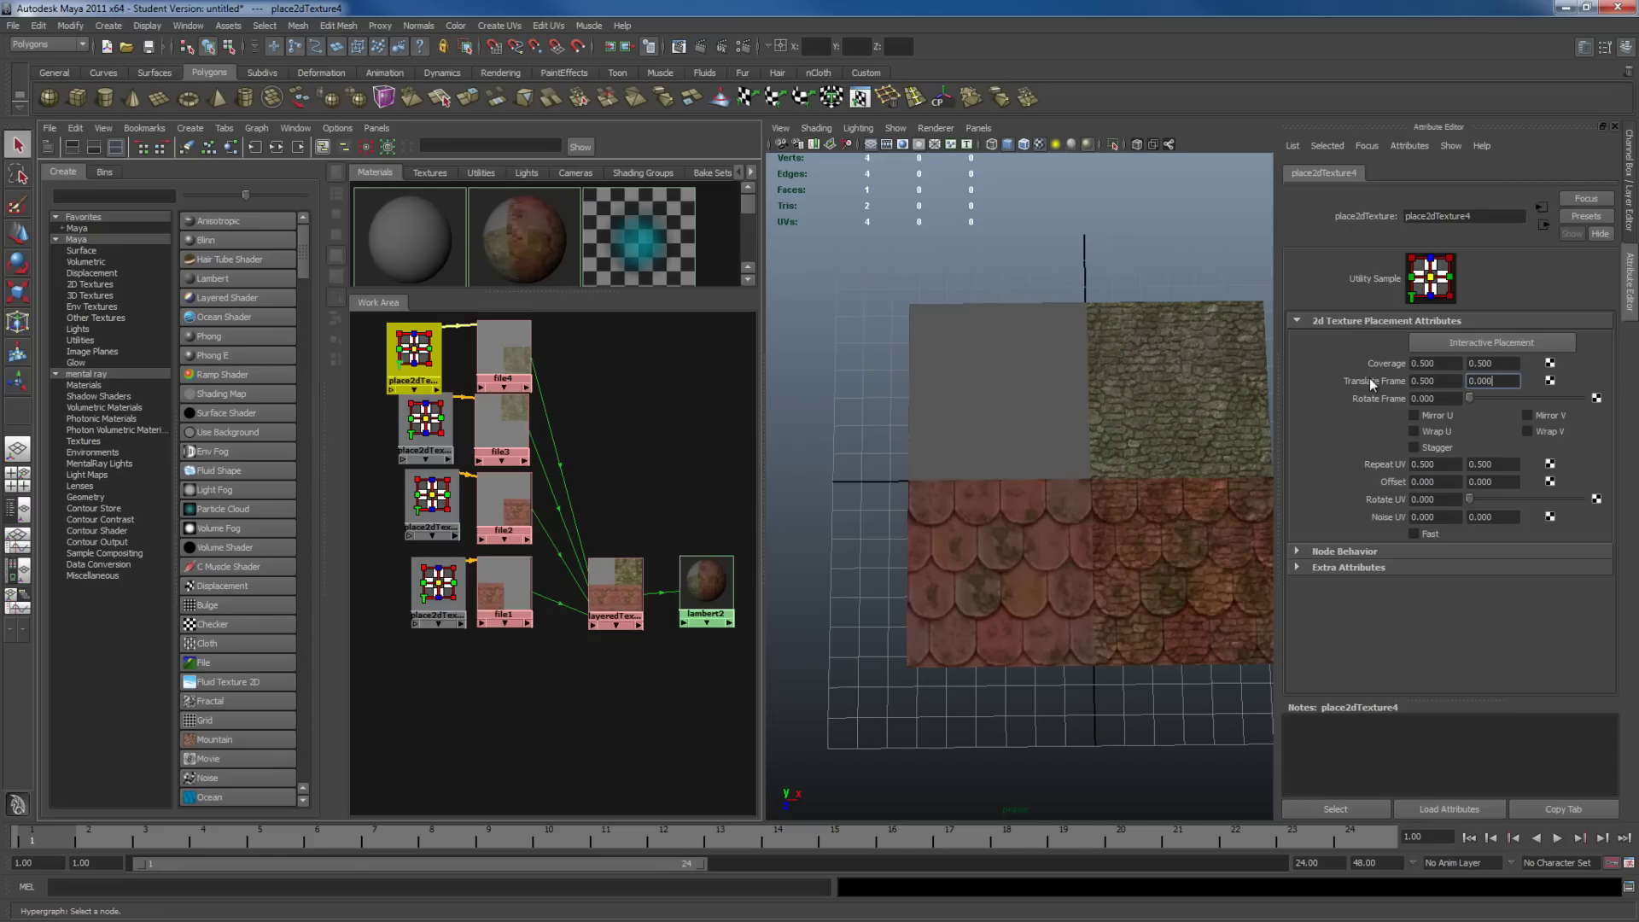
pyautogui.moveTo(1489, 382); pyautogui.dragTo(1342, 379)
pyautogui.hotkey('shift', 'Tab')
pyautogui.write('0')
pyautogui.press('Return')
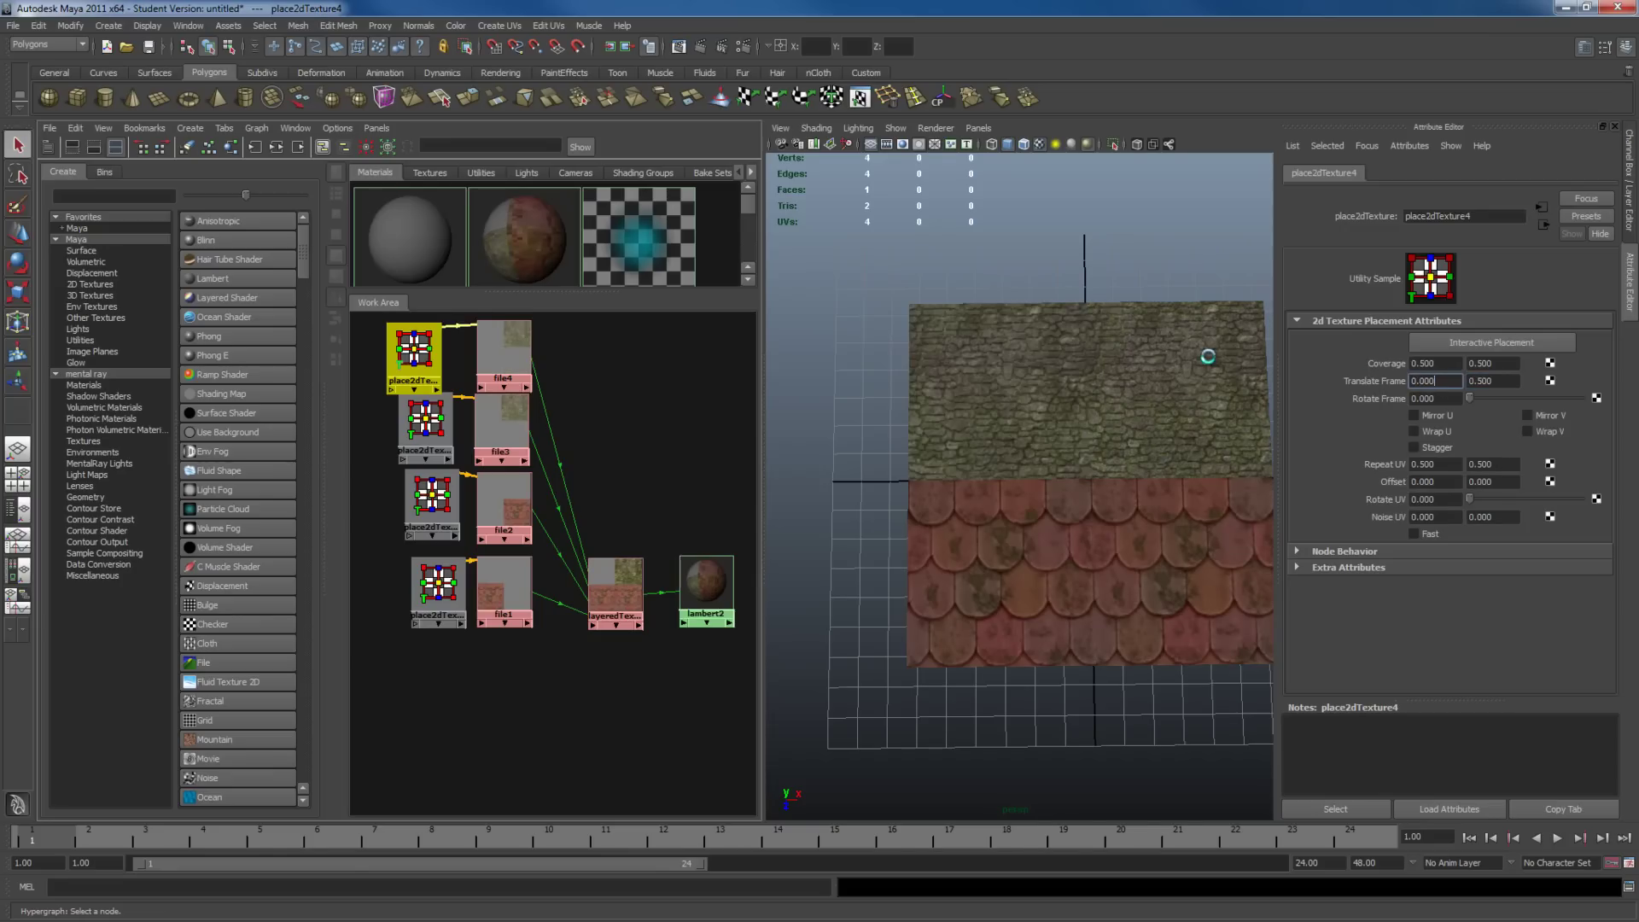
pyautogui.click(1105, 274)
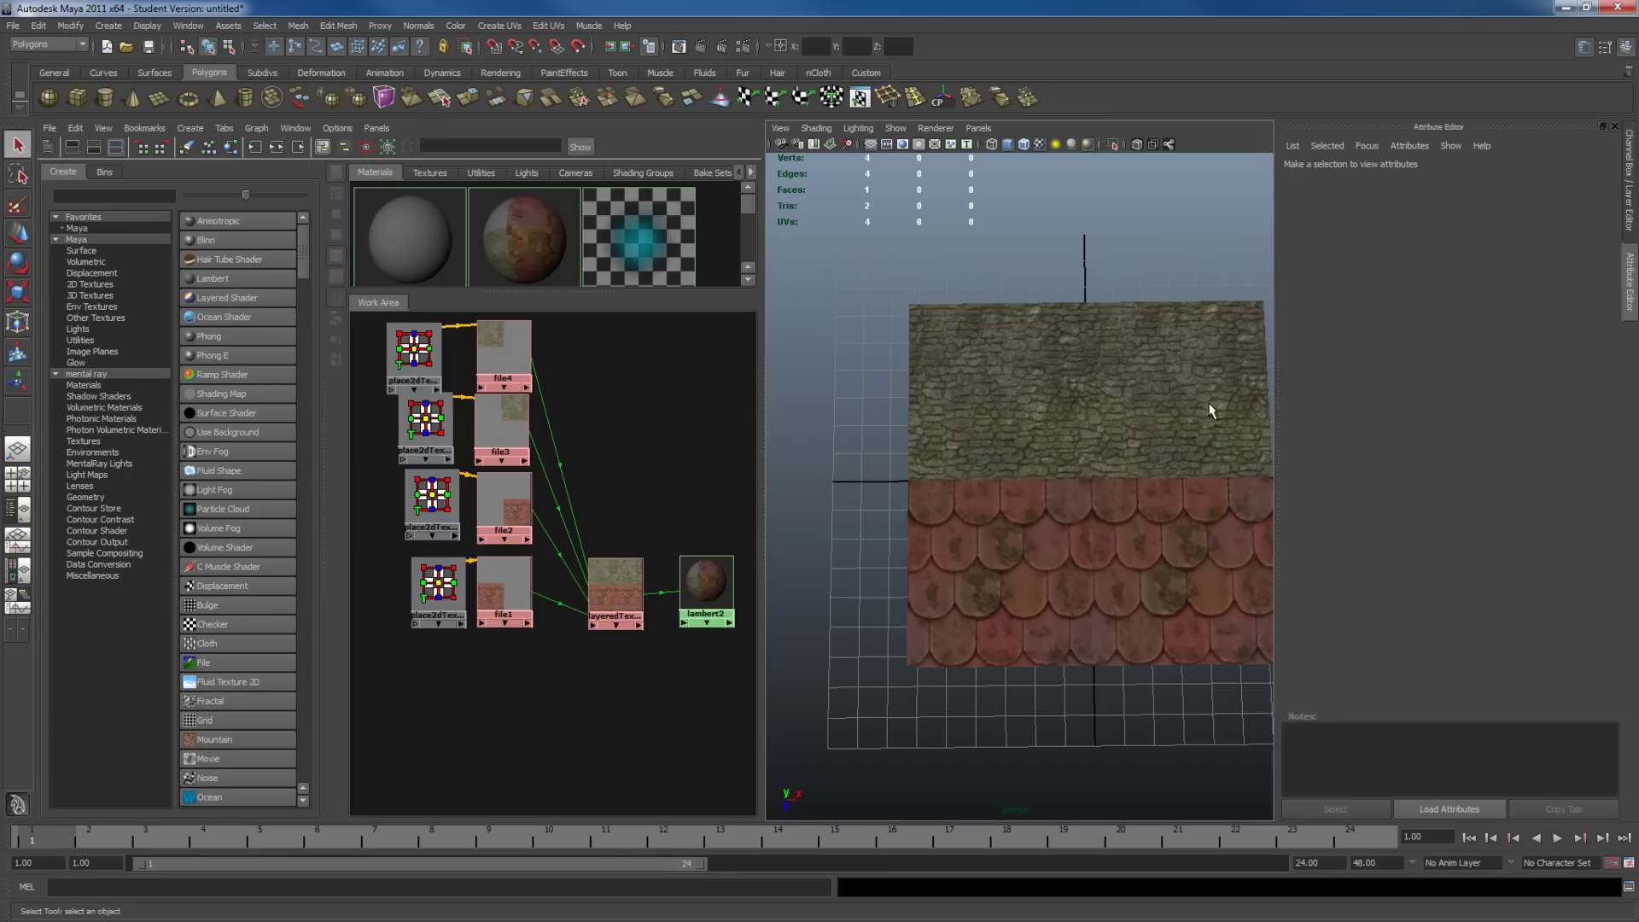
pyautogui.click(1102, 534)
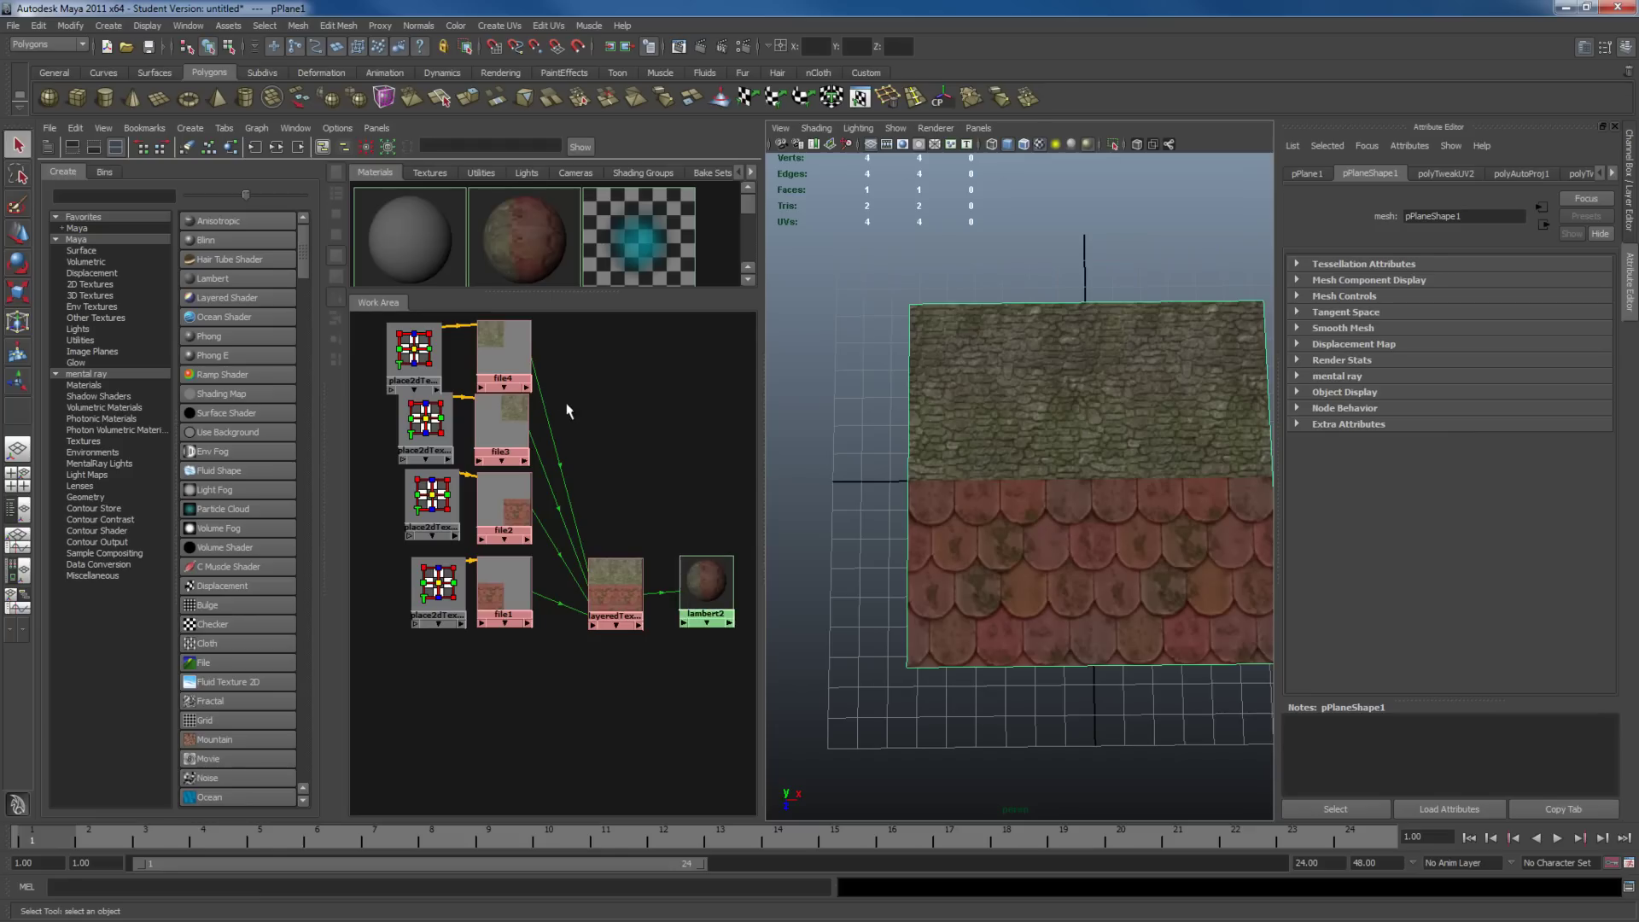
# Step: Line up the four place2dTexture and file nodes in two even columns and inspect the textured plane
pyautogui.moveTo(415, 352); pyautogui.dragTo(476, 339)
pyautogui.moveTo(504, 426); pyautogui.dragTo(448, 433)
pyautogui.moveTo(439, 491); pyautogui.dragTo(507, 510)
pyautogui.moveTo(461, 587); pyautogui.dragTo(500, 596)
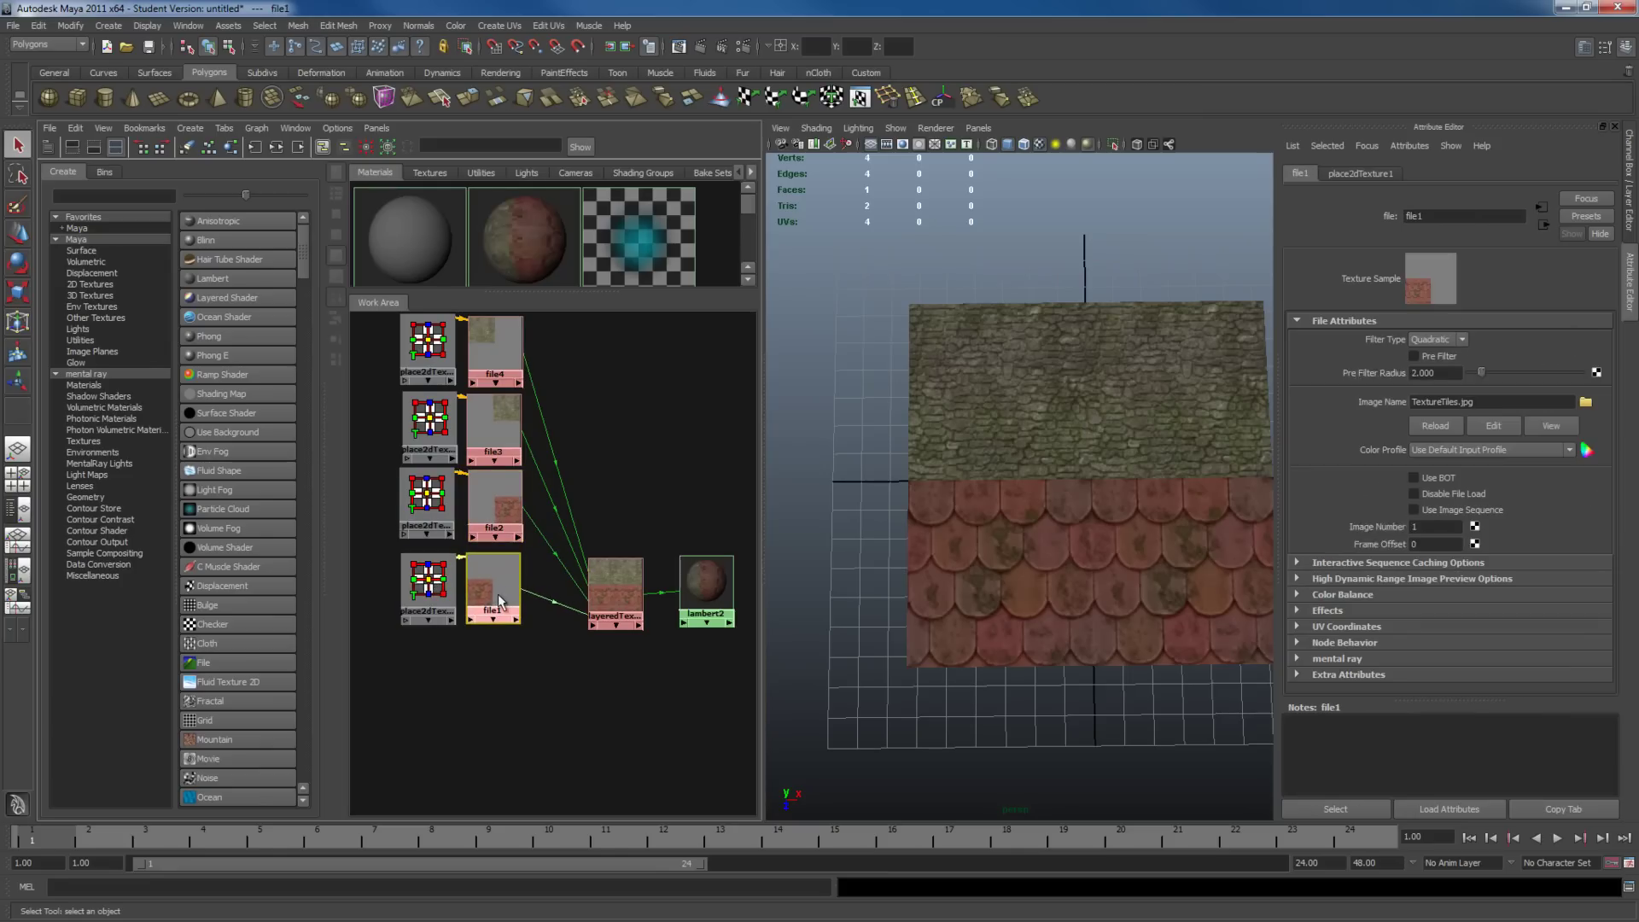
pyautogui.click(1059, 523)
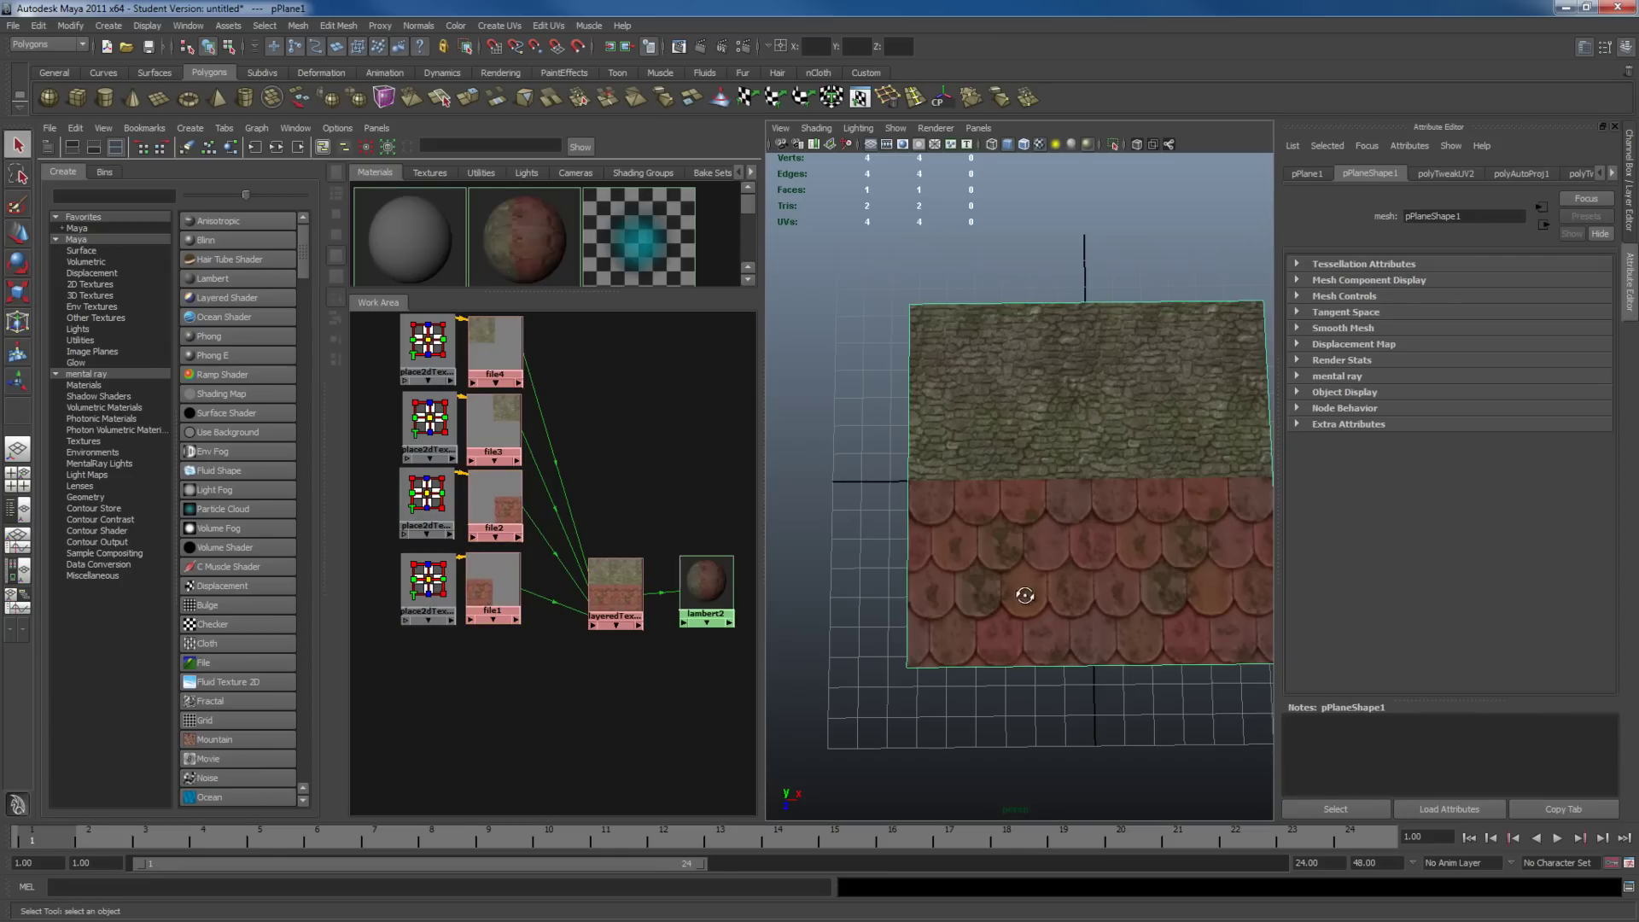
pyautogui.keyDown('alt'); pyautogui.moveTo(1029, 589); pyautogui.dragTo(1007, 549); pyautogui.keyUp('alt')
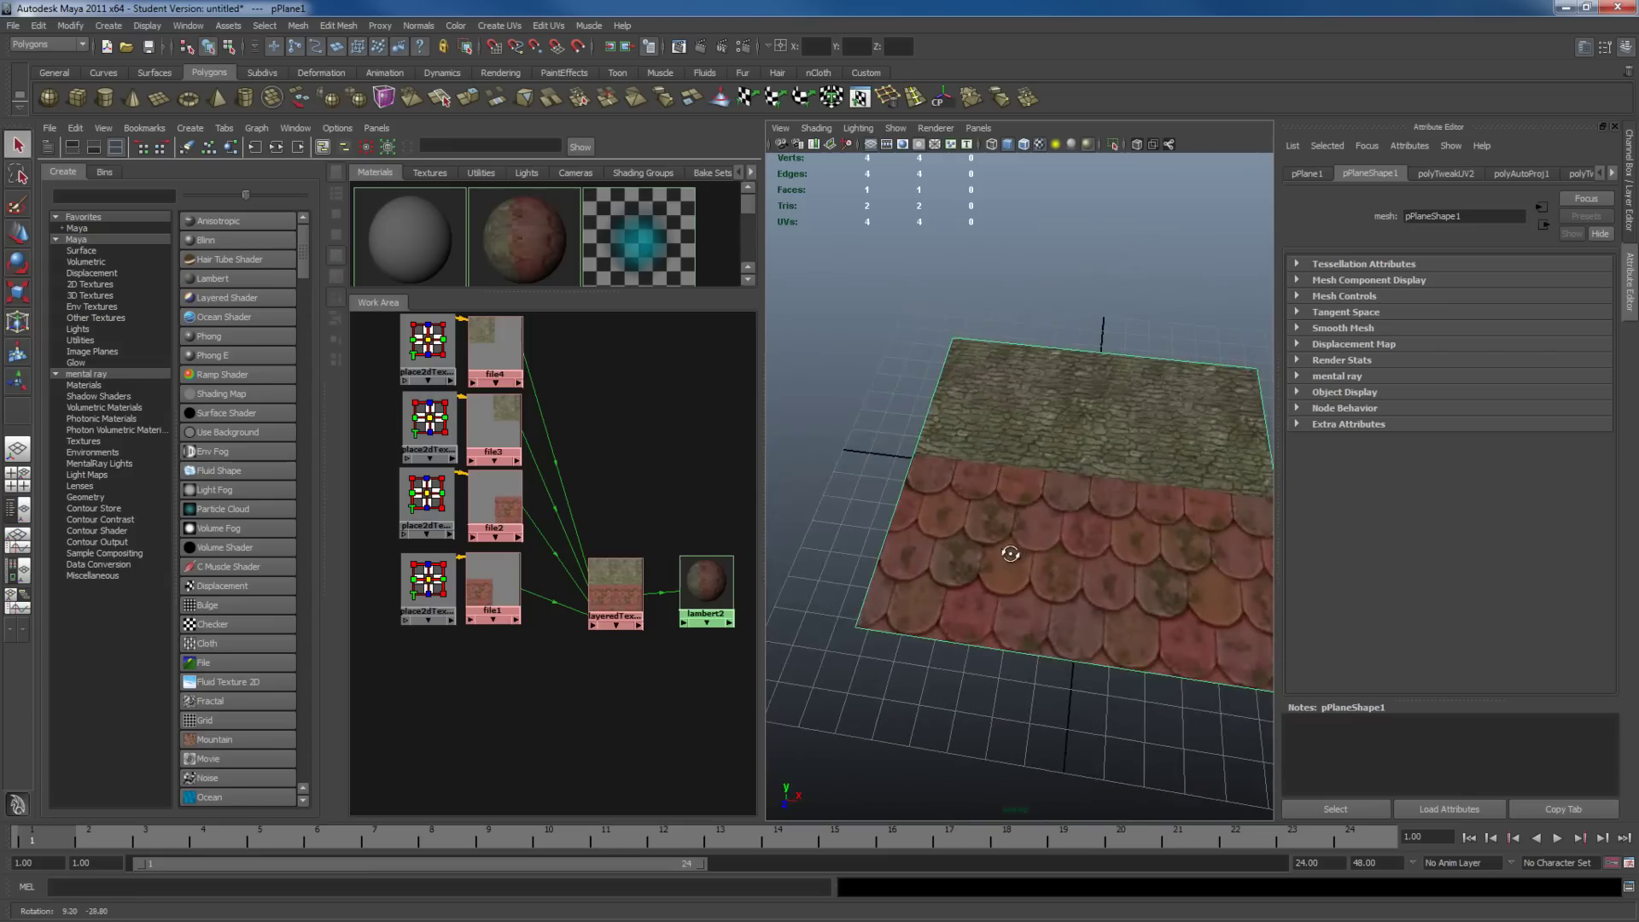
pyautogui.moveTo(1006, 549)
pyautogui.keyDown('alt'); pyautogui.mouseDown(button='right')
pyautogui.moveTo(1082, 581)
pyautogui.moveTo(1035, 560)
pyautogui.mouseUp(button='right'); pyautogui.keyUp('alt')
# Step: Move the four place2dTexture and file node pairs down as a group so they are centred beside layeredTexture1
pyautogui.keyDown('alt'); pyautogui.moveTo(663, 484); pyautogui.dragTo(671, 524, button='middle'); pyautogui.keyUp('alt')
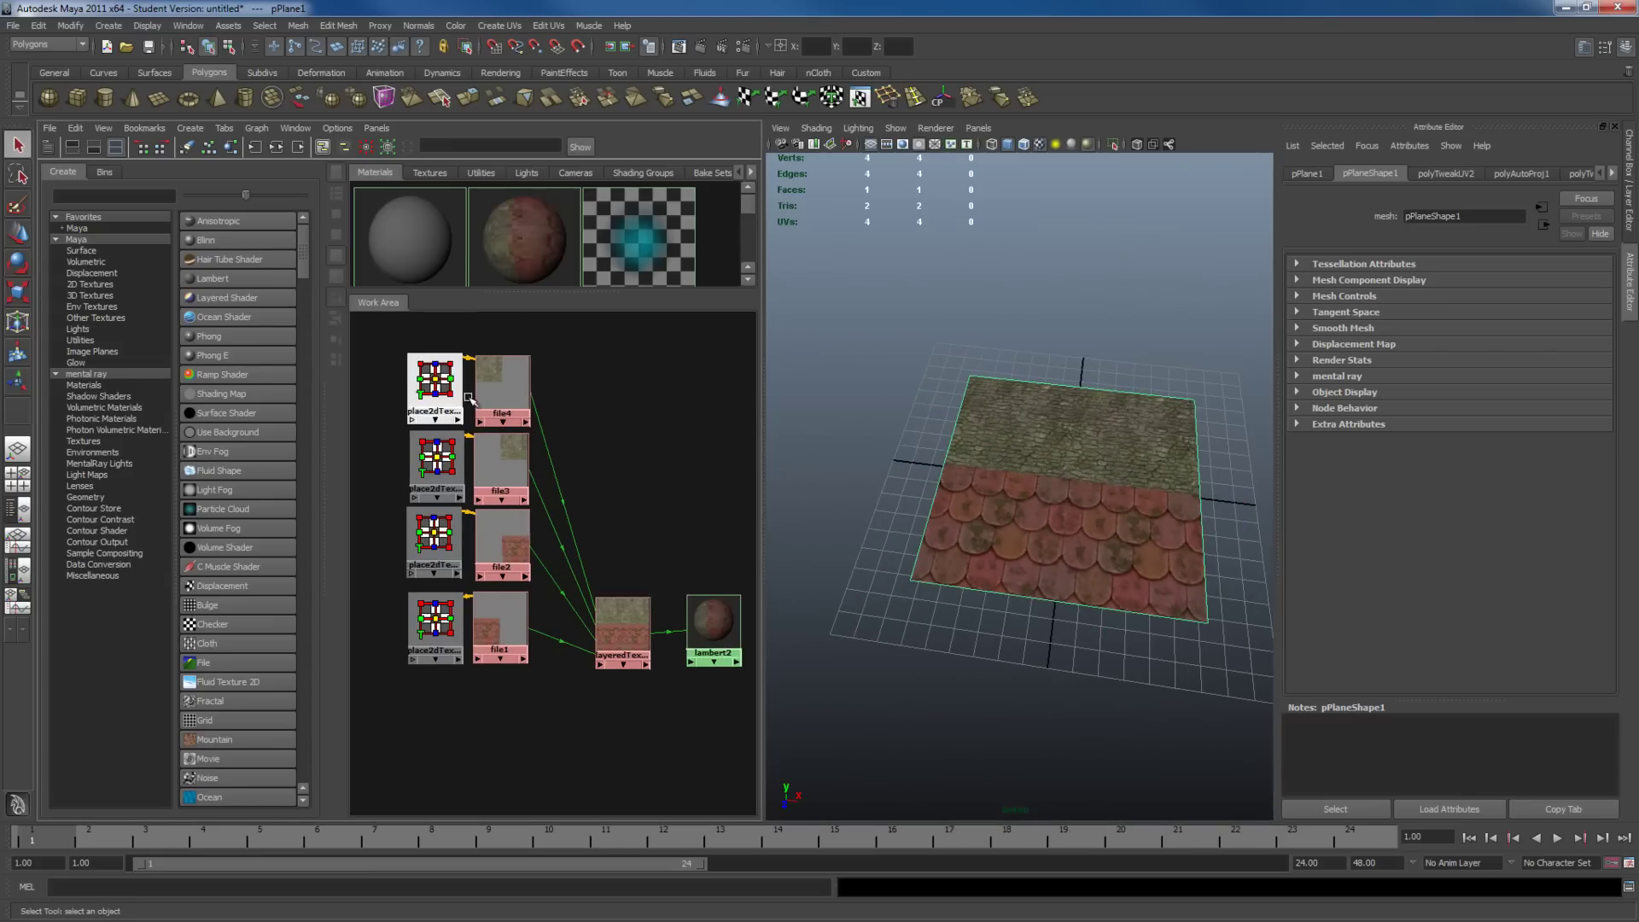
pyautogui.moveTo(378, 354); pyautogui.dragTo(497, 734)
pyautogui.click(679, 719)
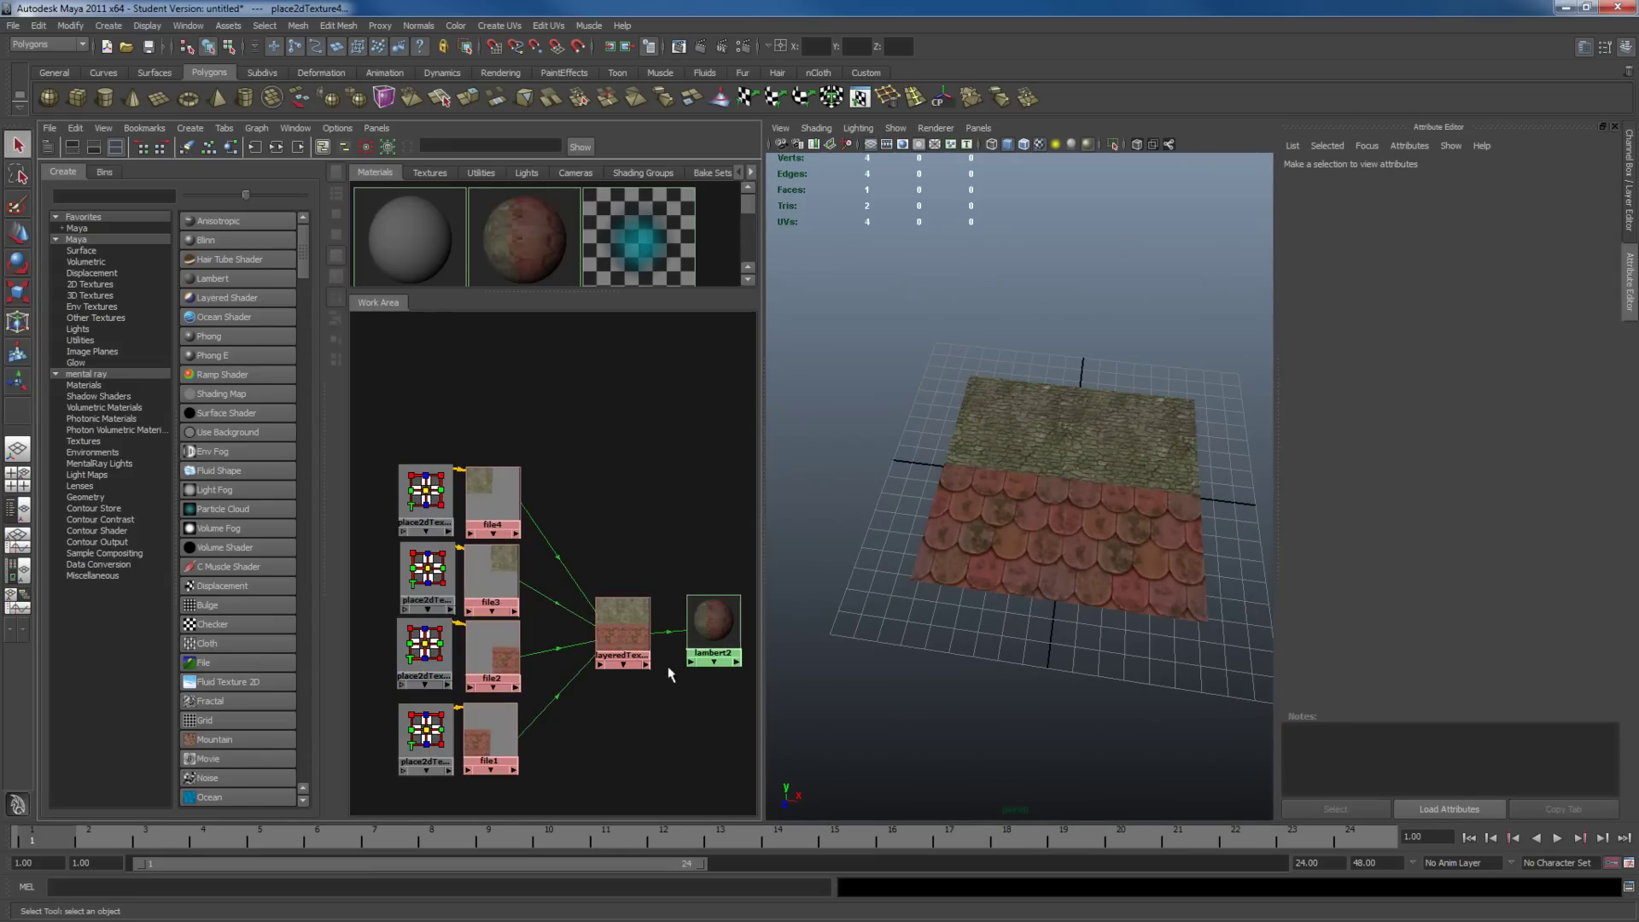
# Step: Add a fifth layer to layeredTexture1 and set its color to black
pyautogui.click(631, 614)
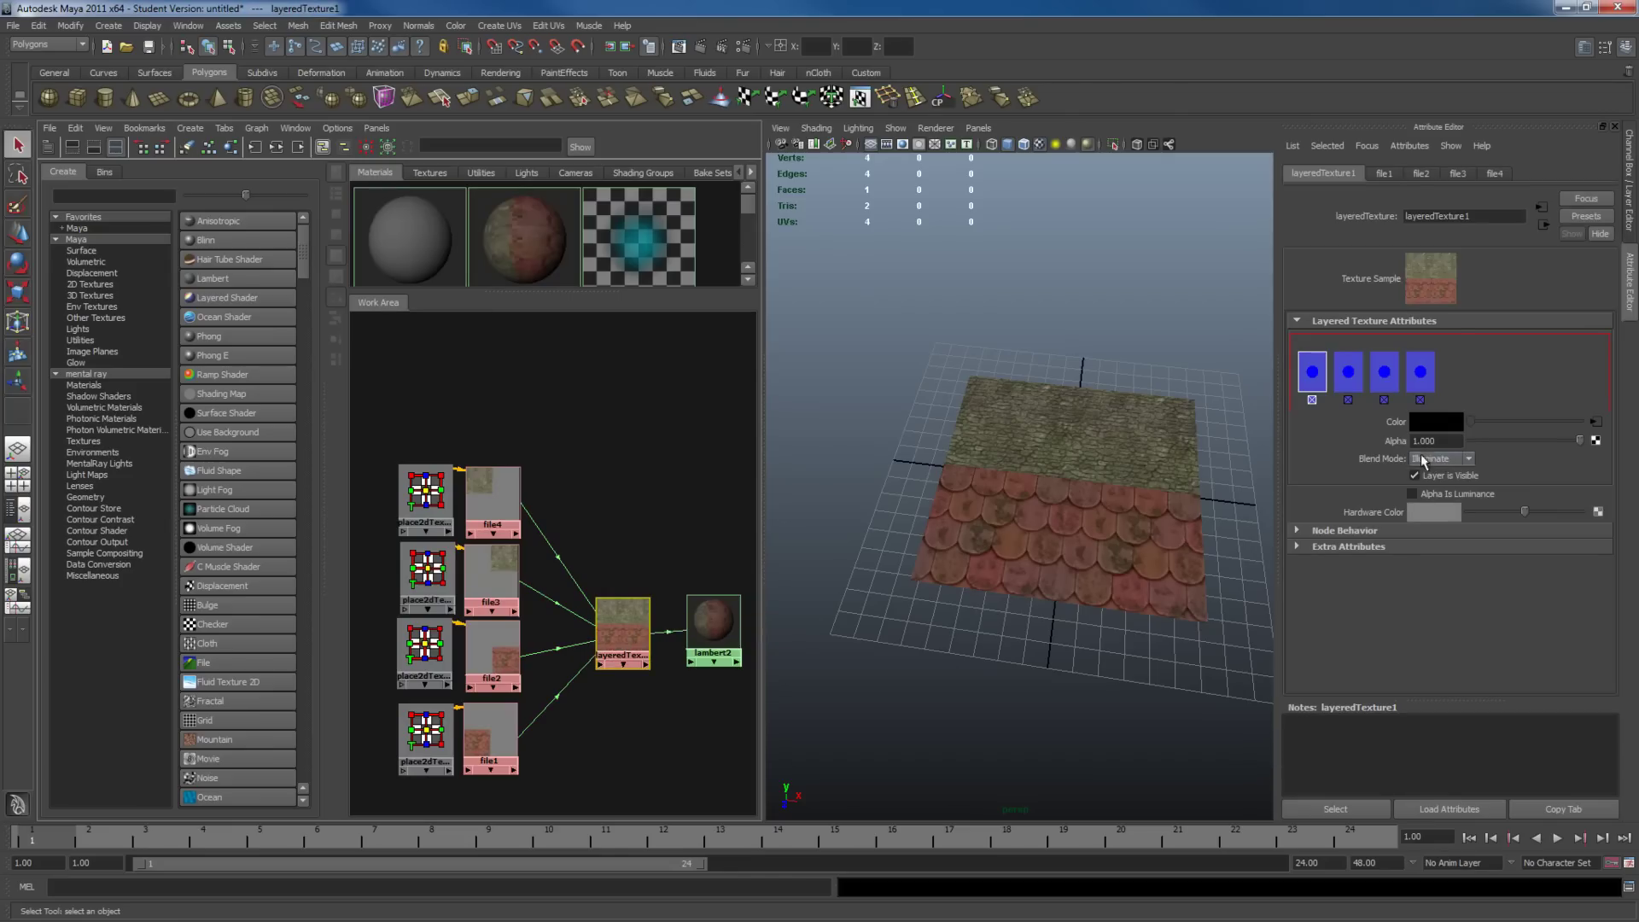
pyautogui.click(1464, 373)
pyautogui.click(1457, 369)
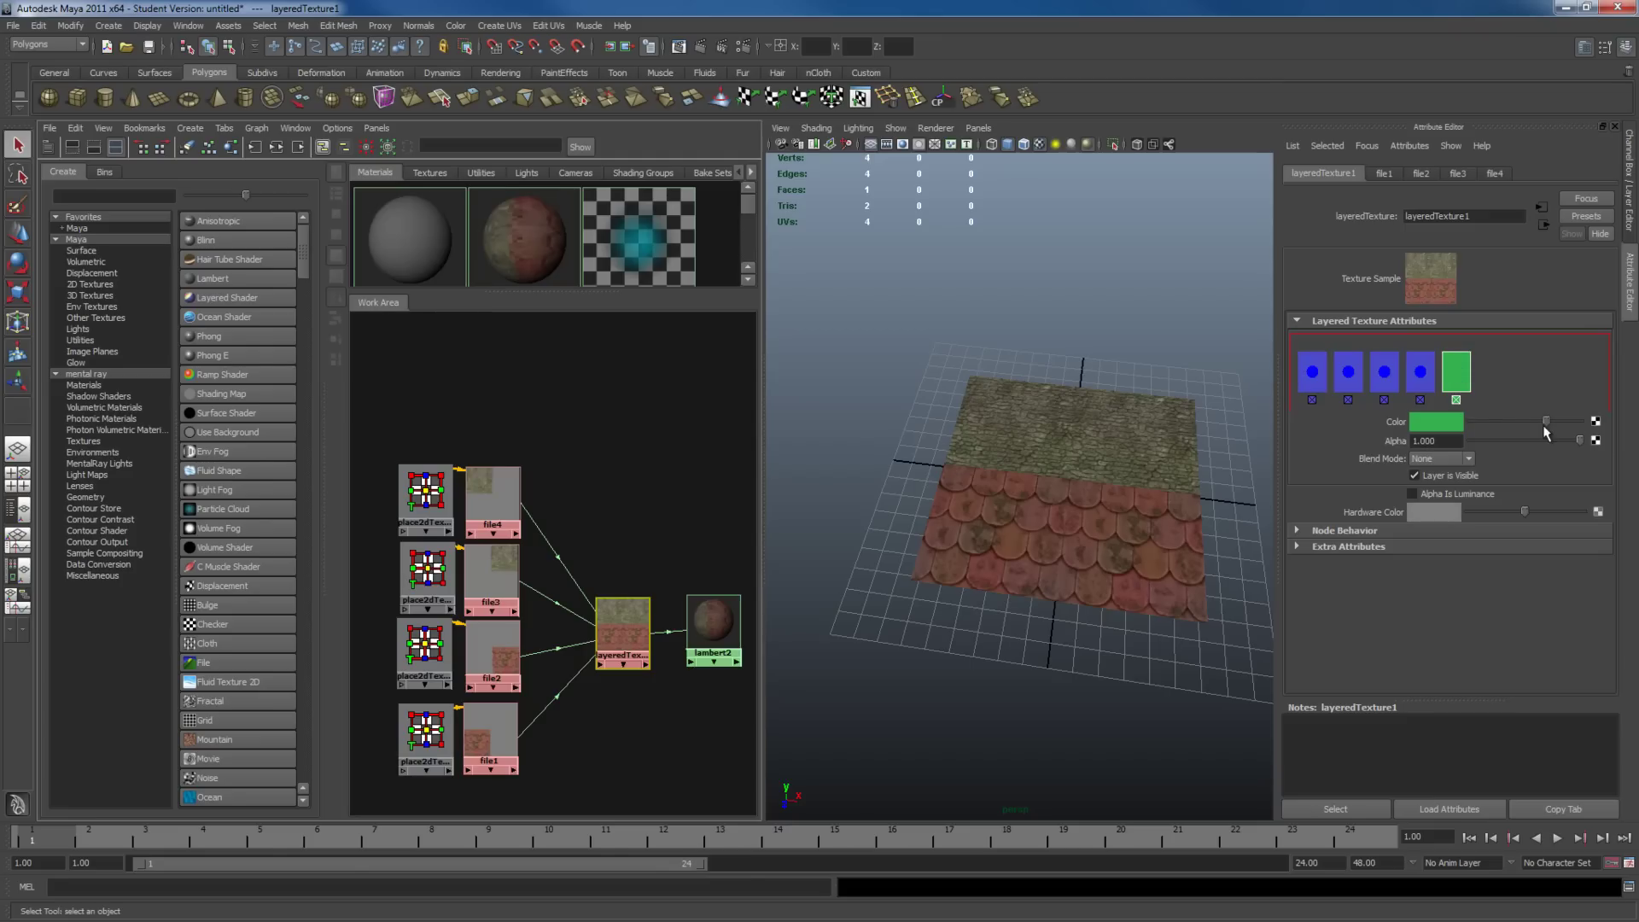
pyautogui.moveTo(1545, 421); pyautogui.dragTo(1330, 427)
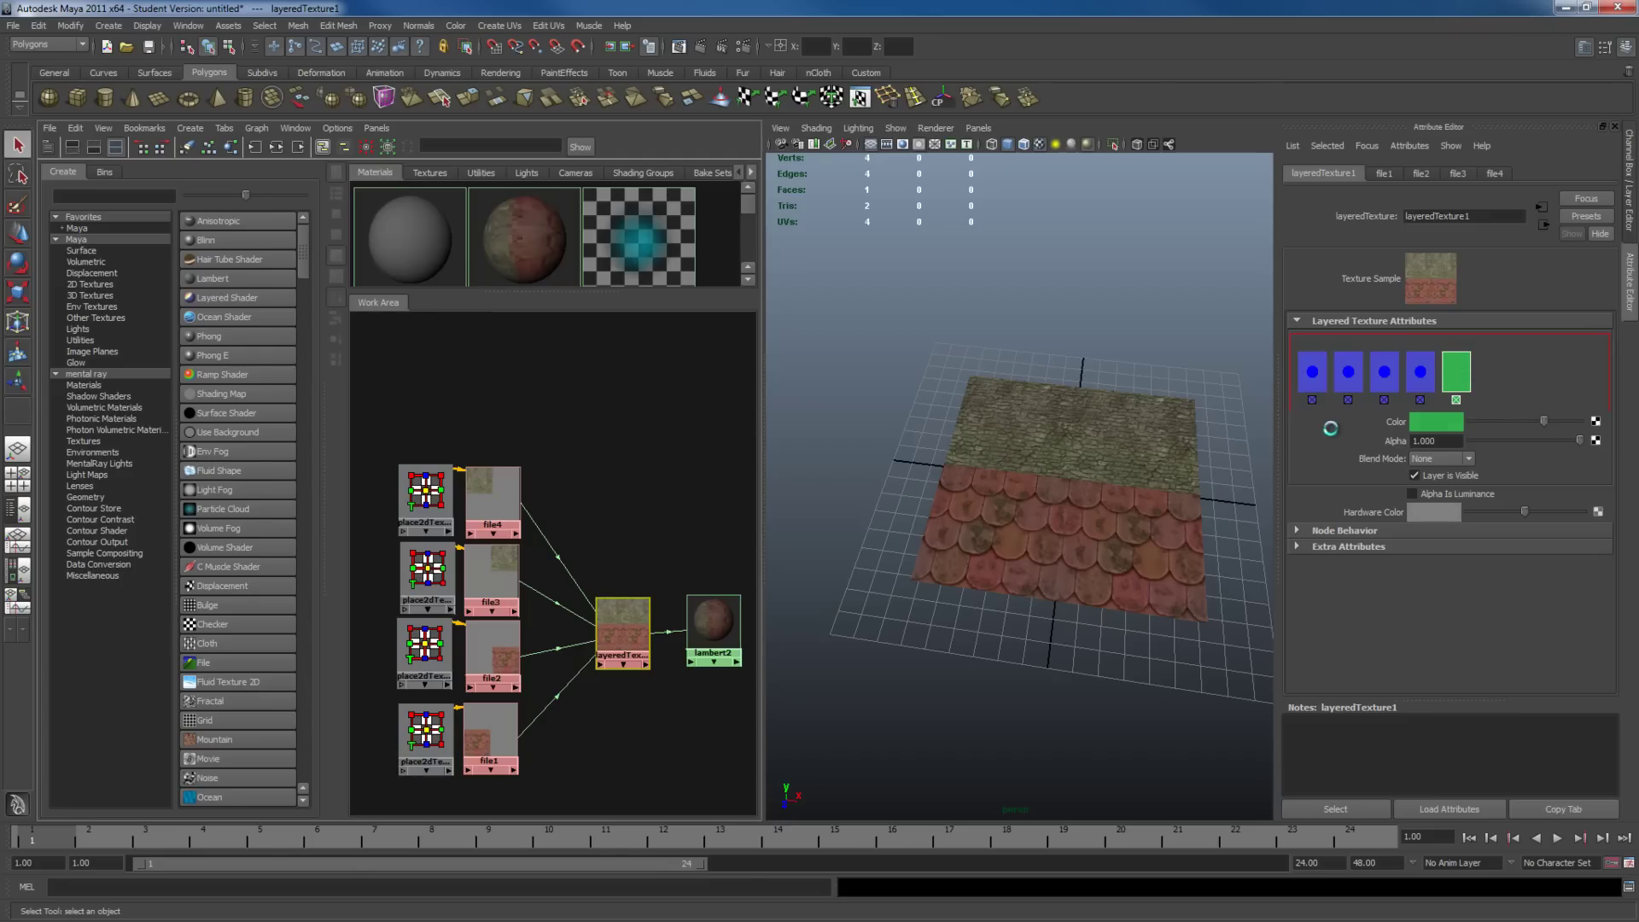
# Step: Map a File texture to the black layer's alpha and load smilie.tga as its image
pyautogui.click(1595, 441)
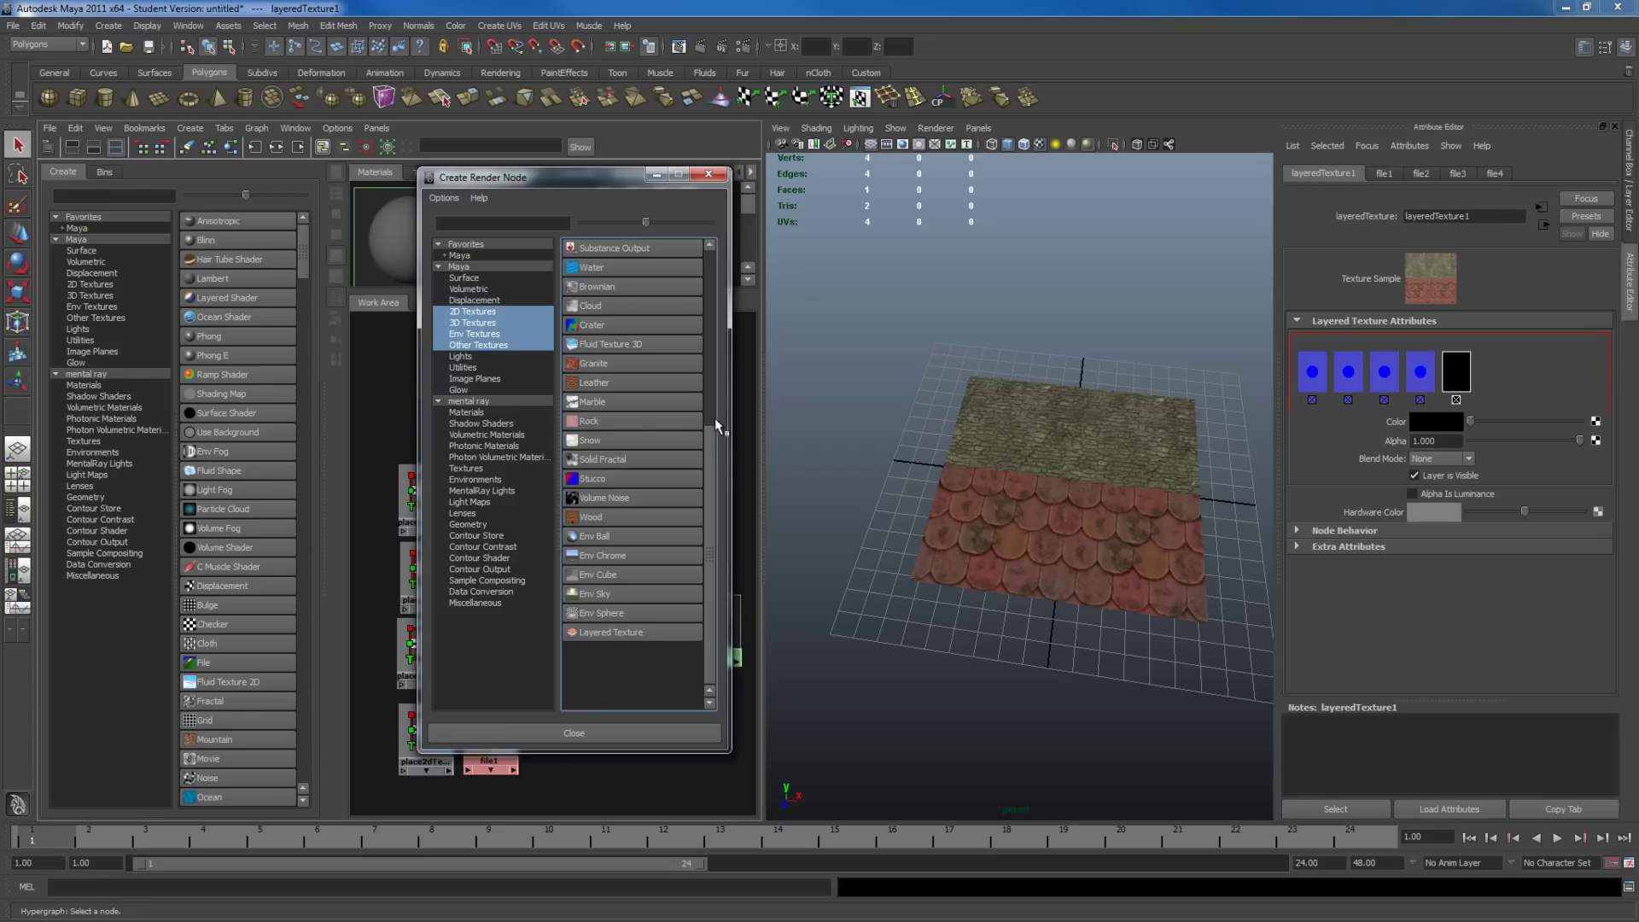
pyautogui.moveTo(715, 432); pyautogui.dragTo(693, 257)
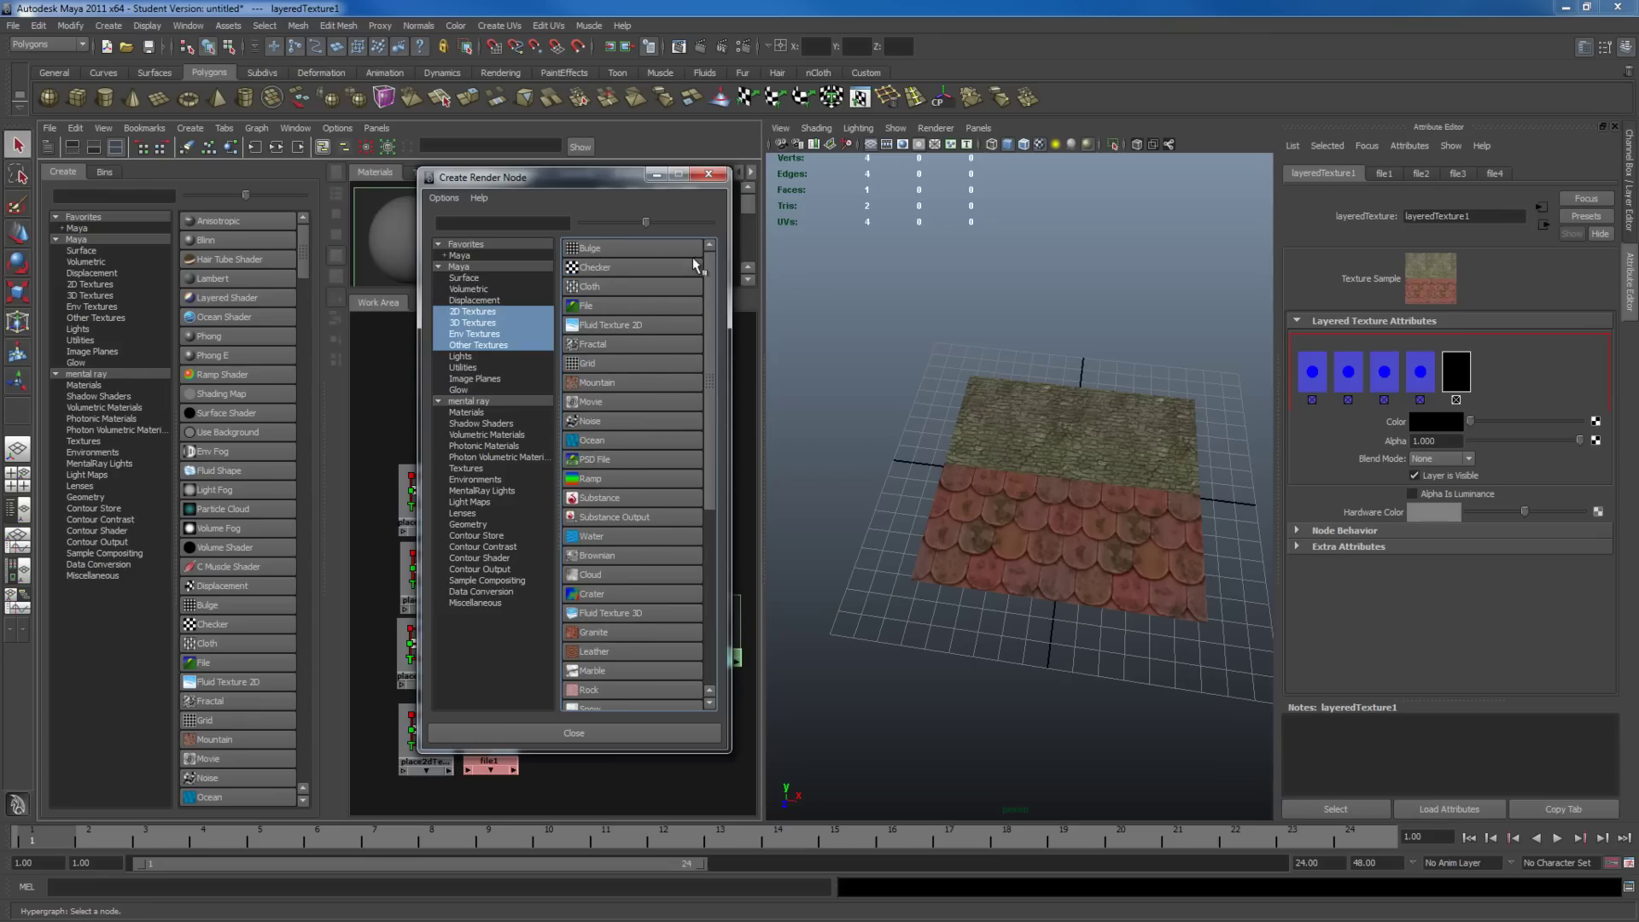
pyautogui.click(621, 302)
pyautogui.click(1586, 403)
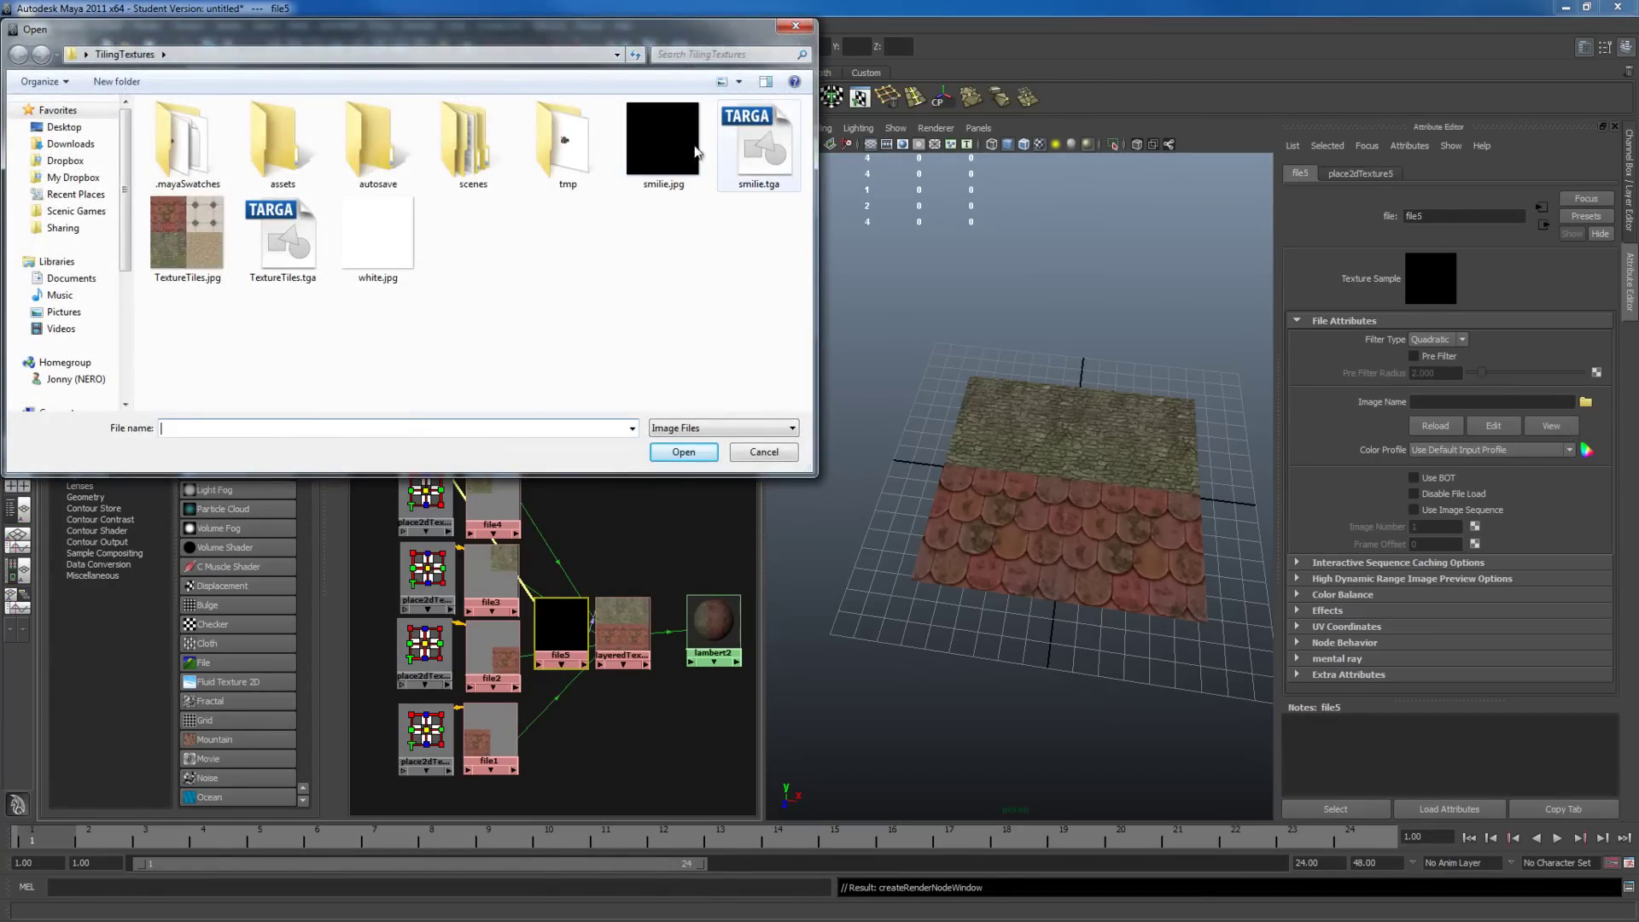
pyautogui.click(757, 157)
pyautogui.doubleClick(758, 158)
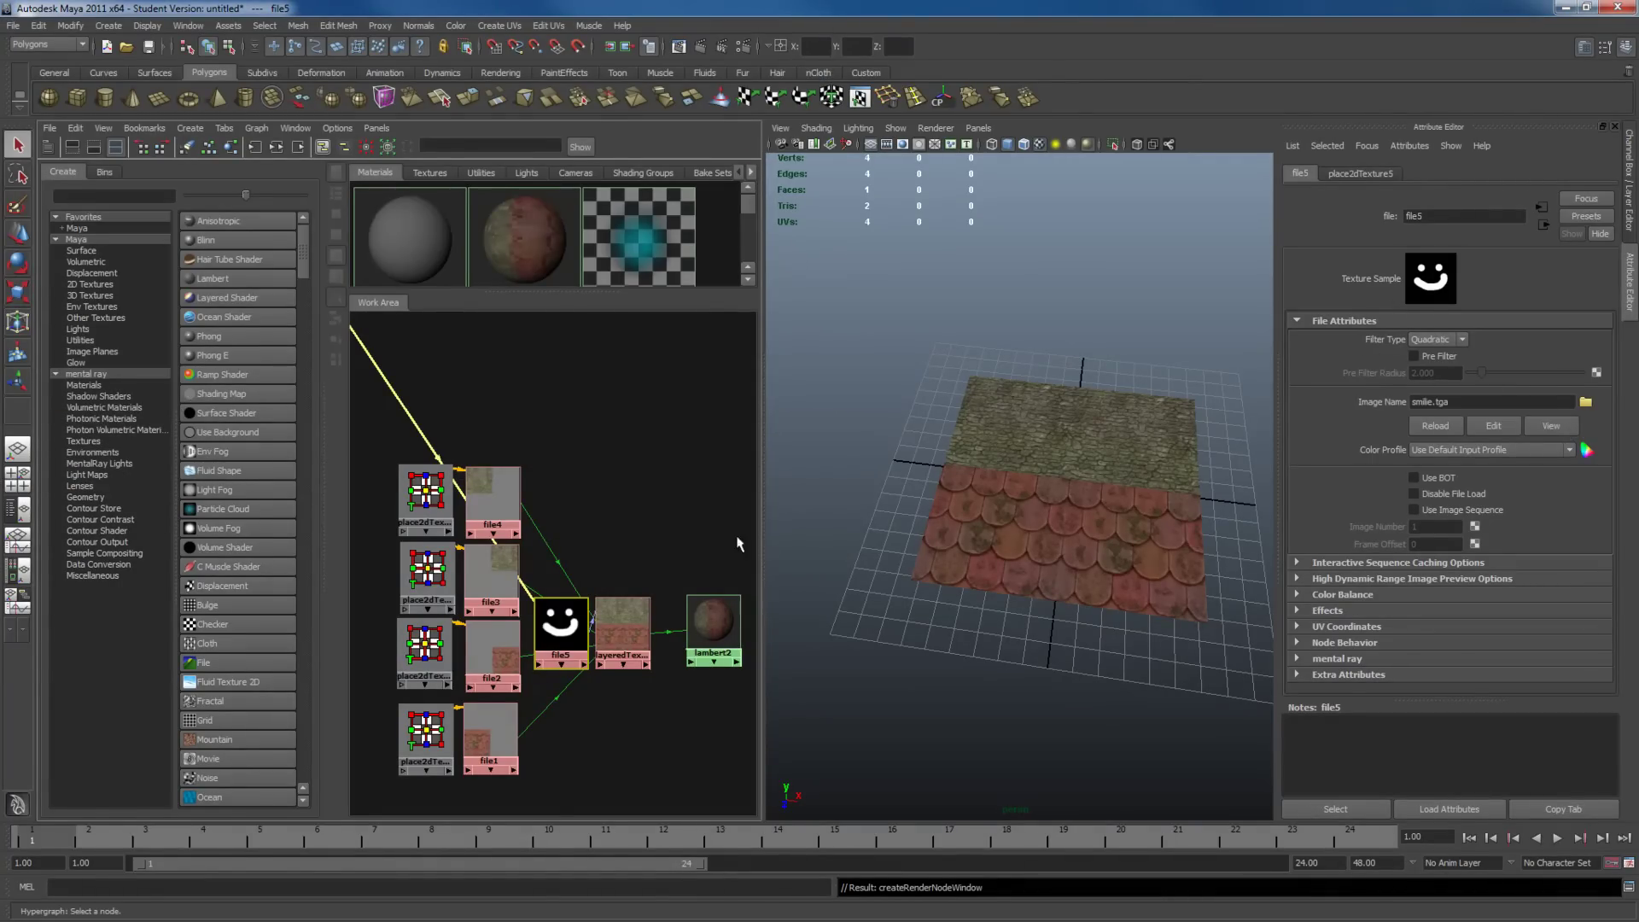
# Step: Move file5 above the other file nodes and graph lambert2's input and output connections to tidy the network
pyautogui.moveTo(563, 624); pyautogui.dragTo(501, 399)
pyautogui.moveTo(644, 577); pyautogui.dragTo(708, 622)
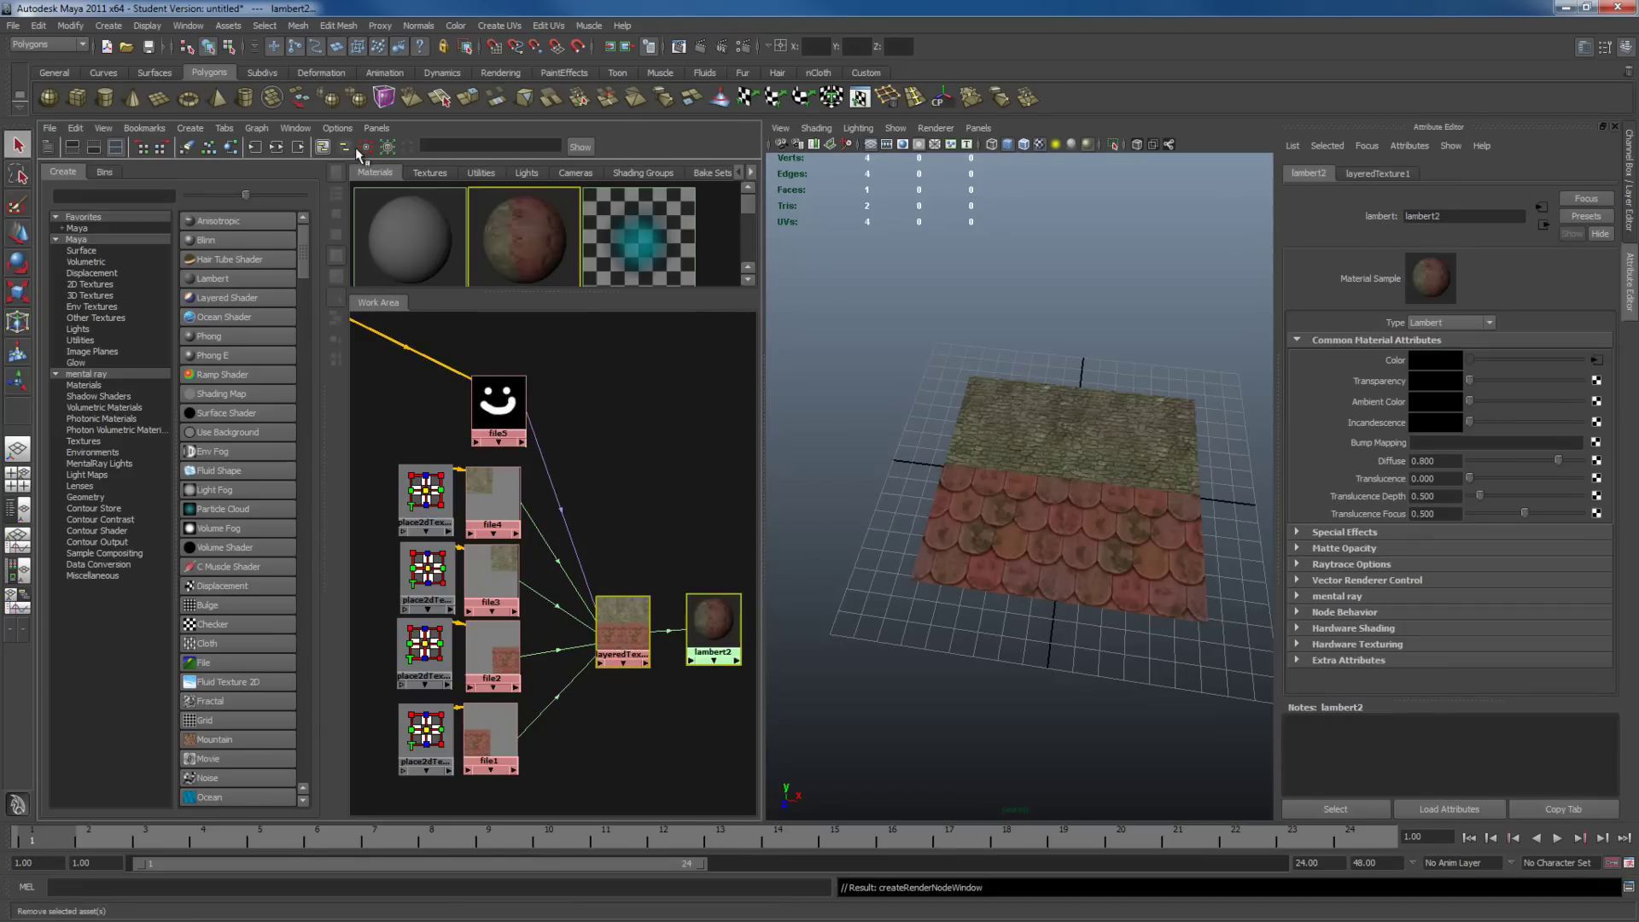
pyautogui.click(278, 148)
pyautogui.click(587, 370)
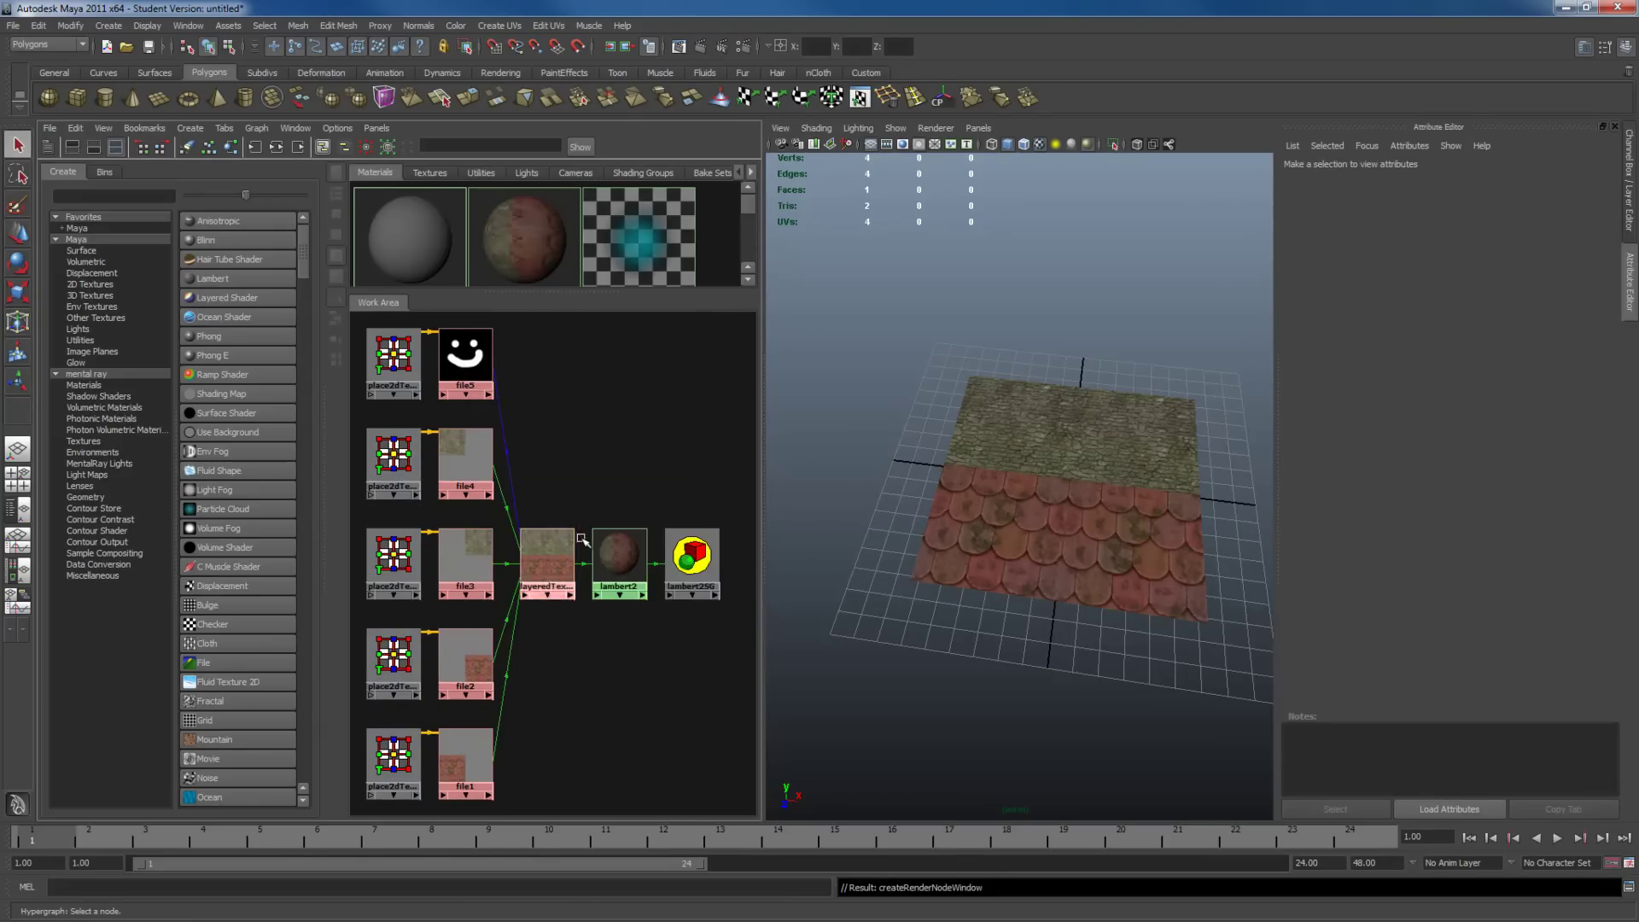
# Step: Move the black layer to the front of layeredTexture1's layer order
pyautogui.click(546, 553)
pyautogui.click(1457, 375)
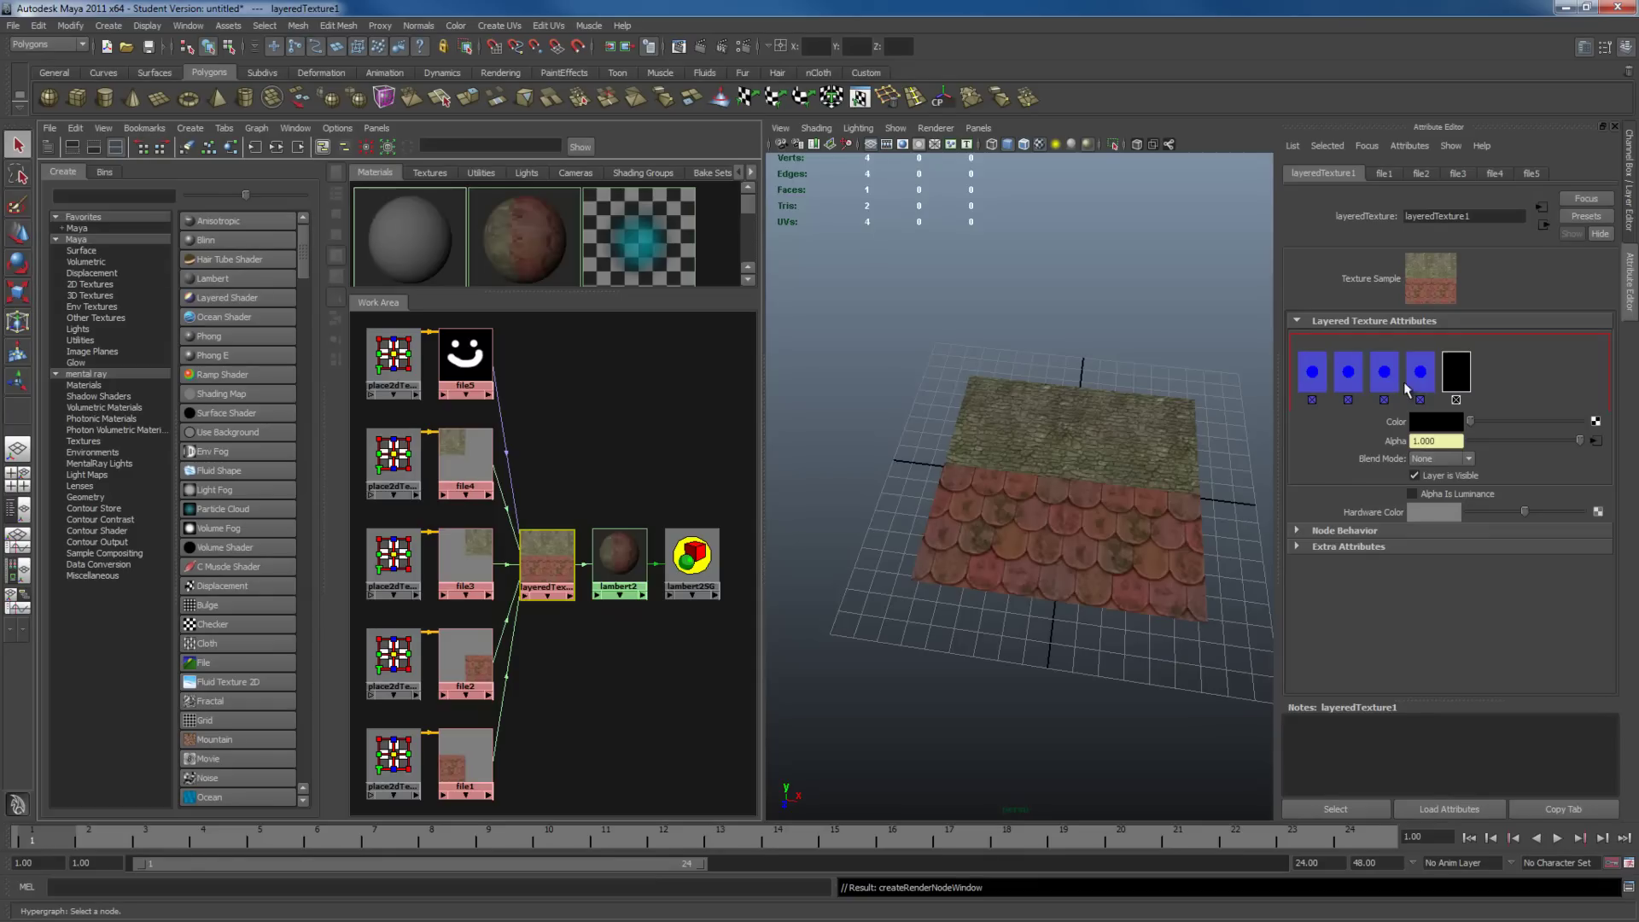
pyautogui.moveTo(1451, 376); pyautogui.dragTo(1299, 382, button='middle')
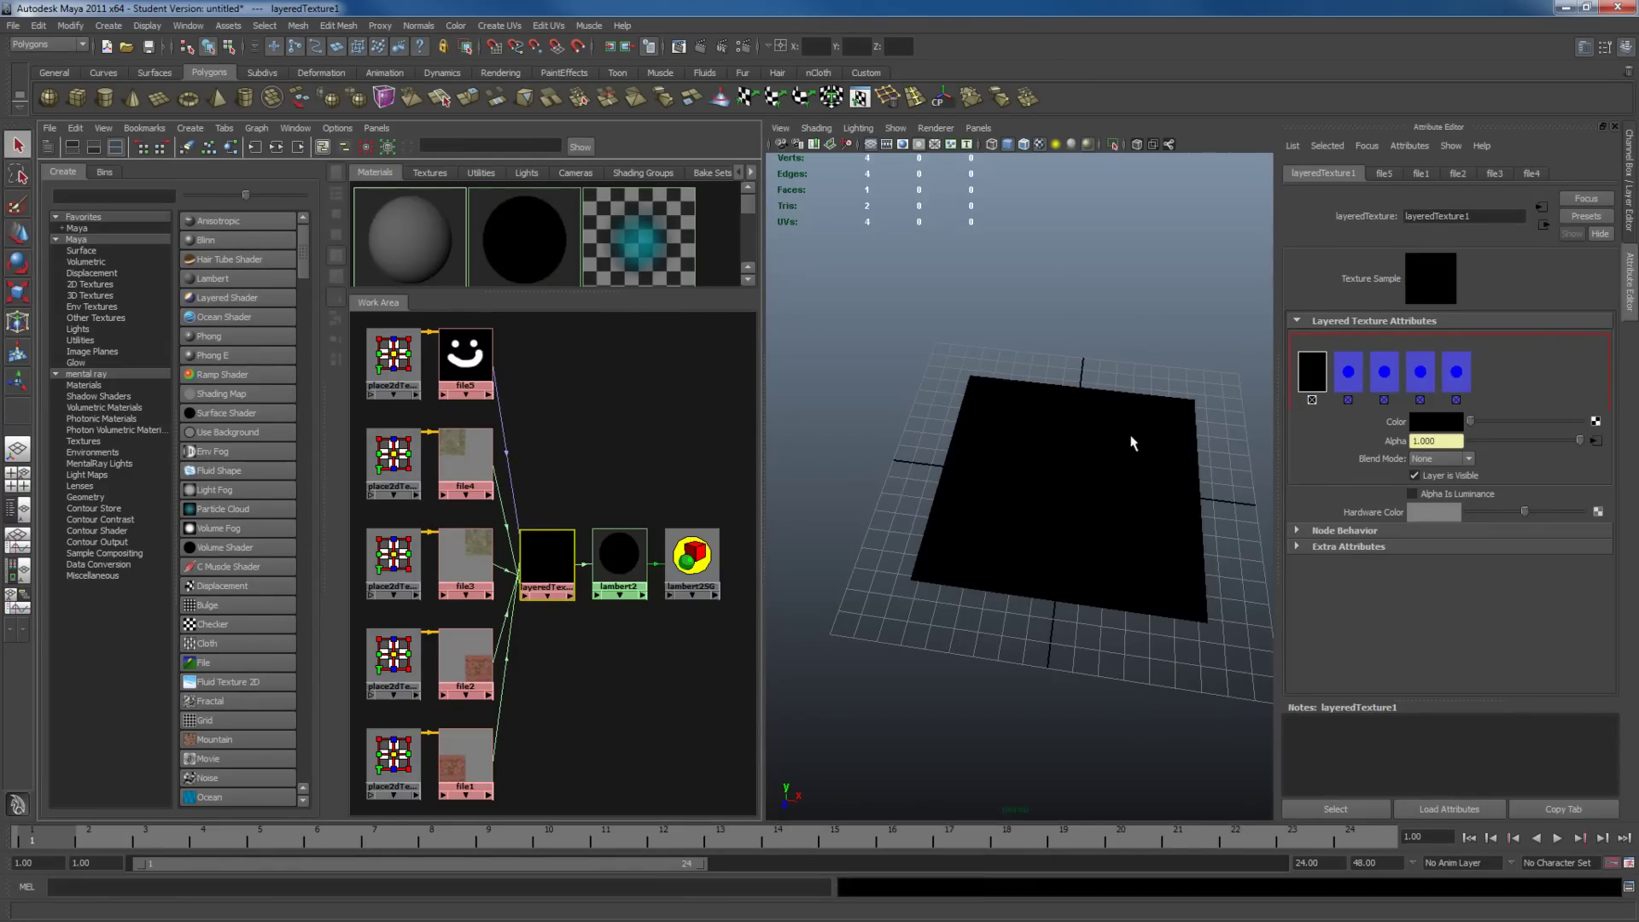
# Step: Enable Alpha Is Luminance in the Color Balance settings of file5
pyautogui.click(465, 357)
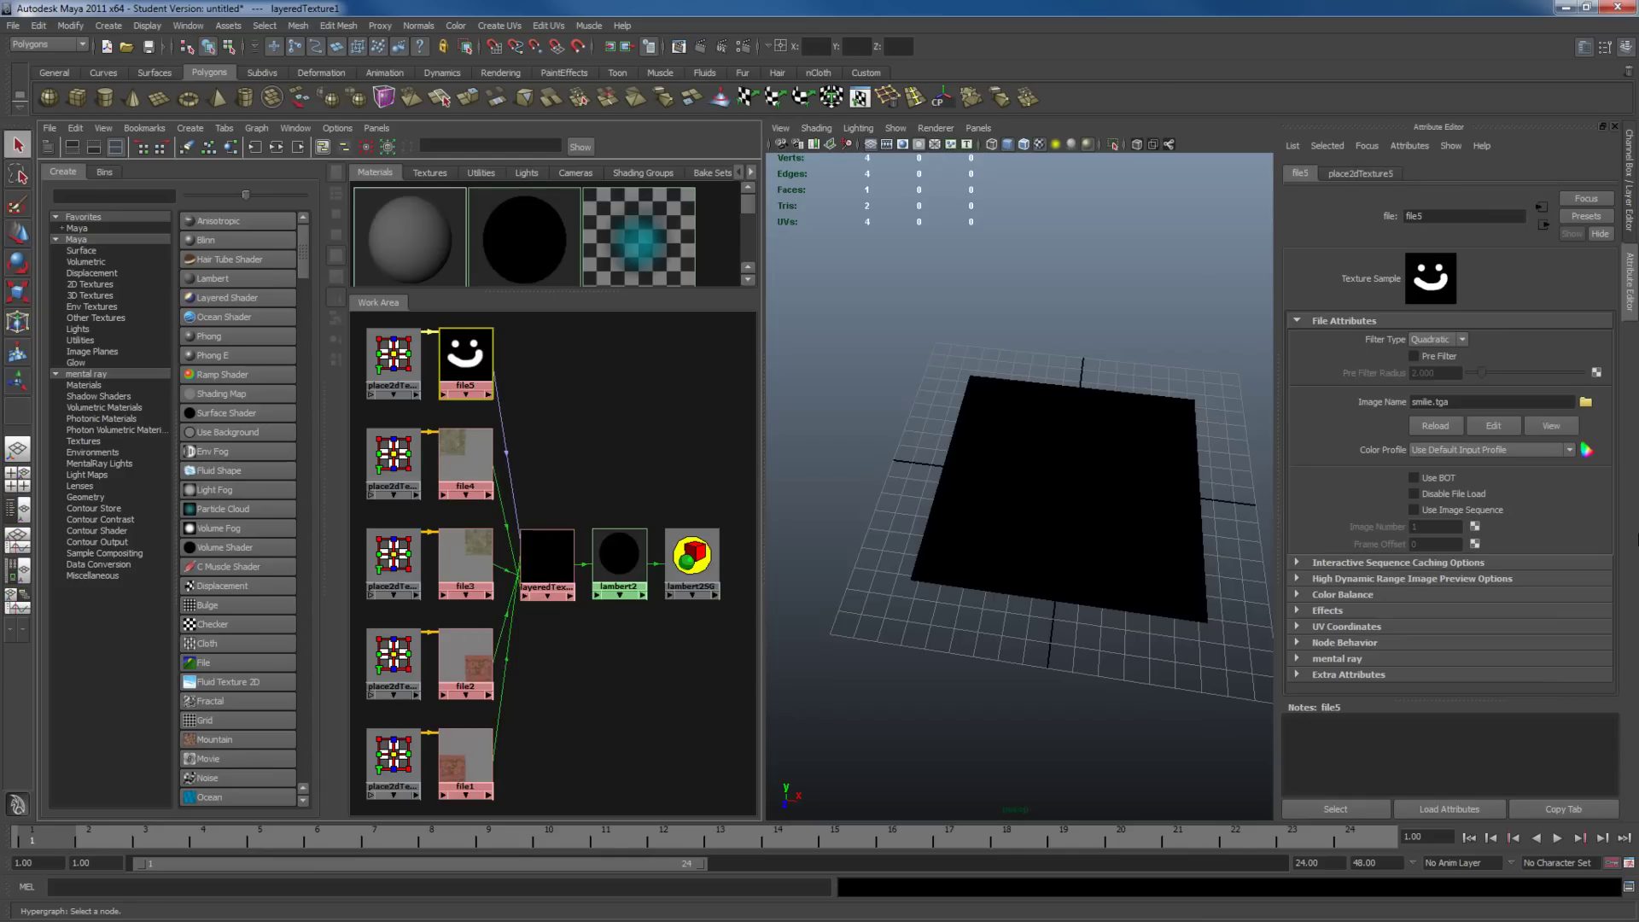
pyautogui.click(1328, 595)
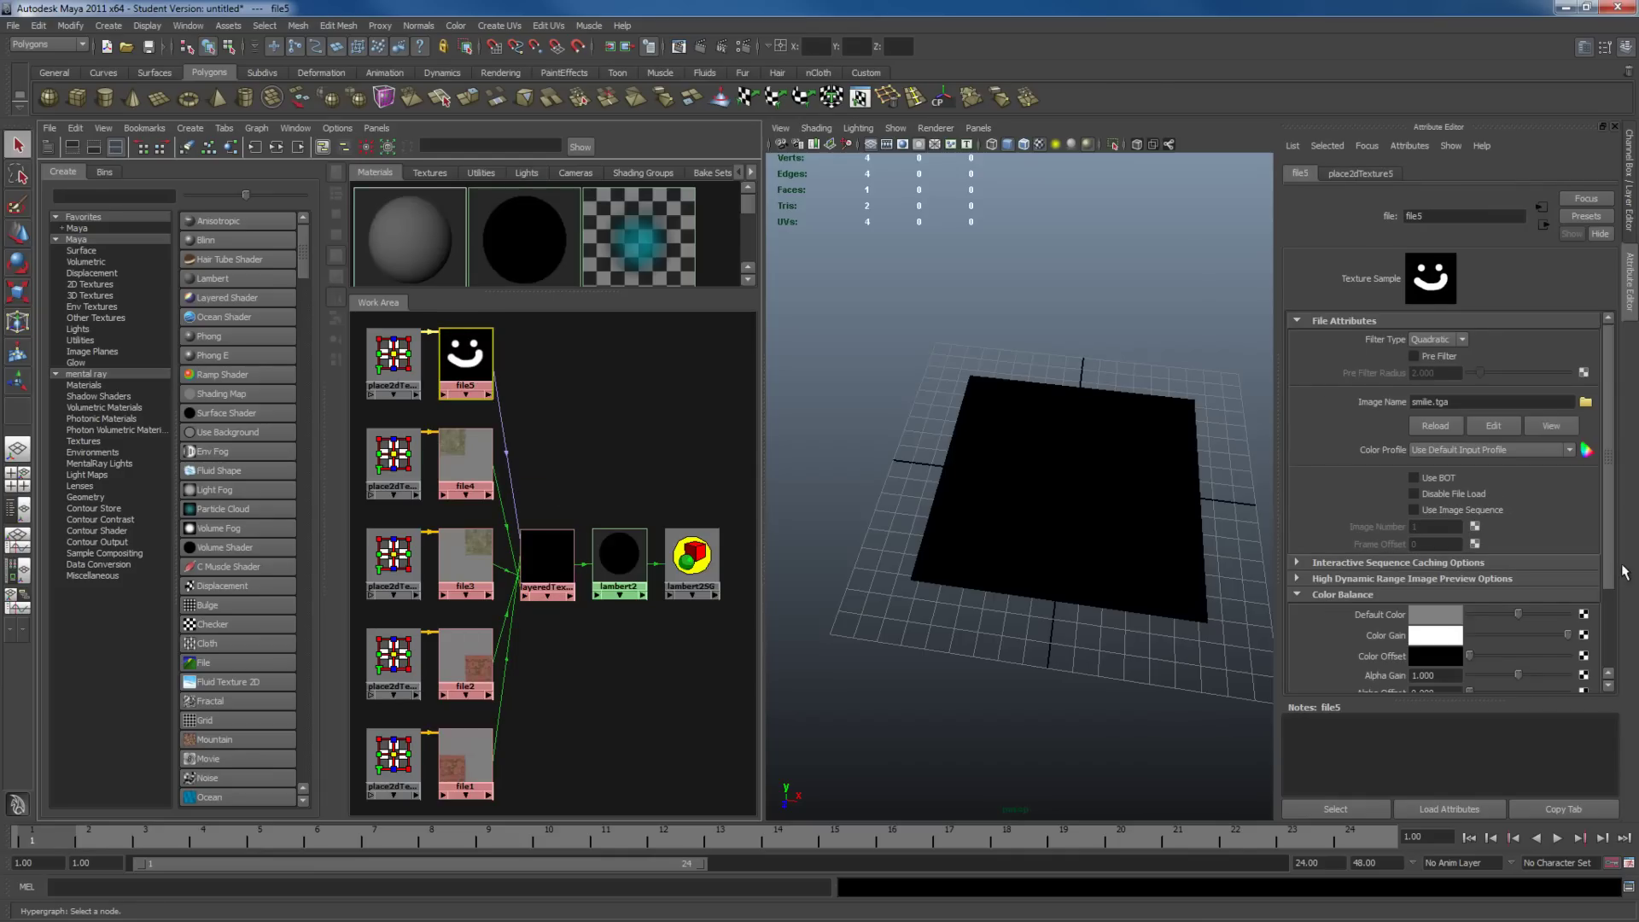
pyautogui.scroll(-3, 1464, 621)
pyautogui.click(1456, 601)
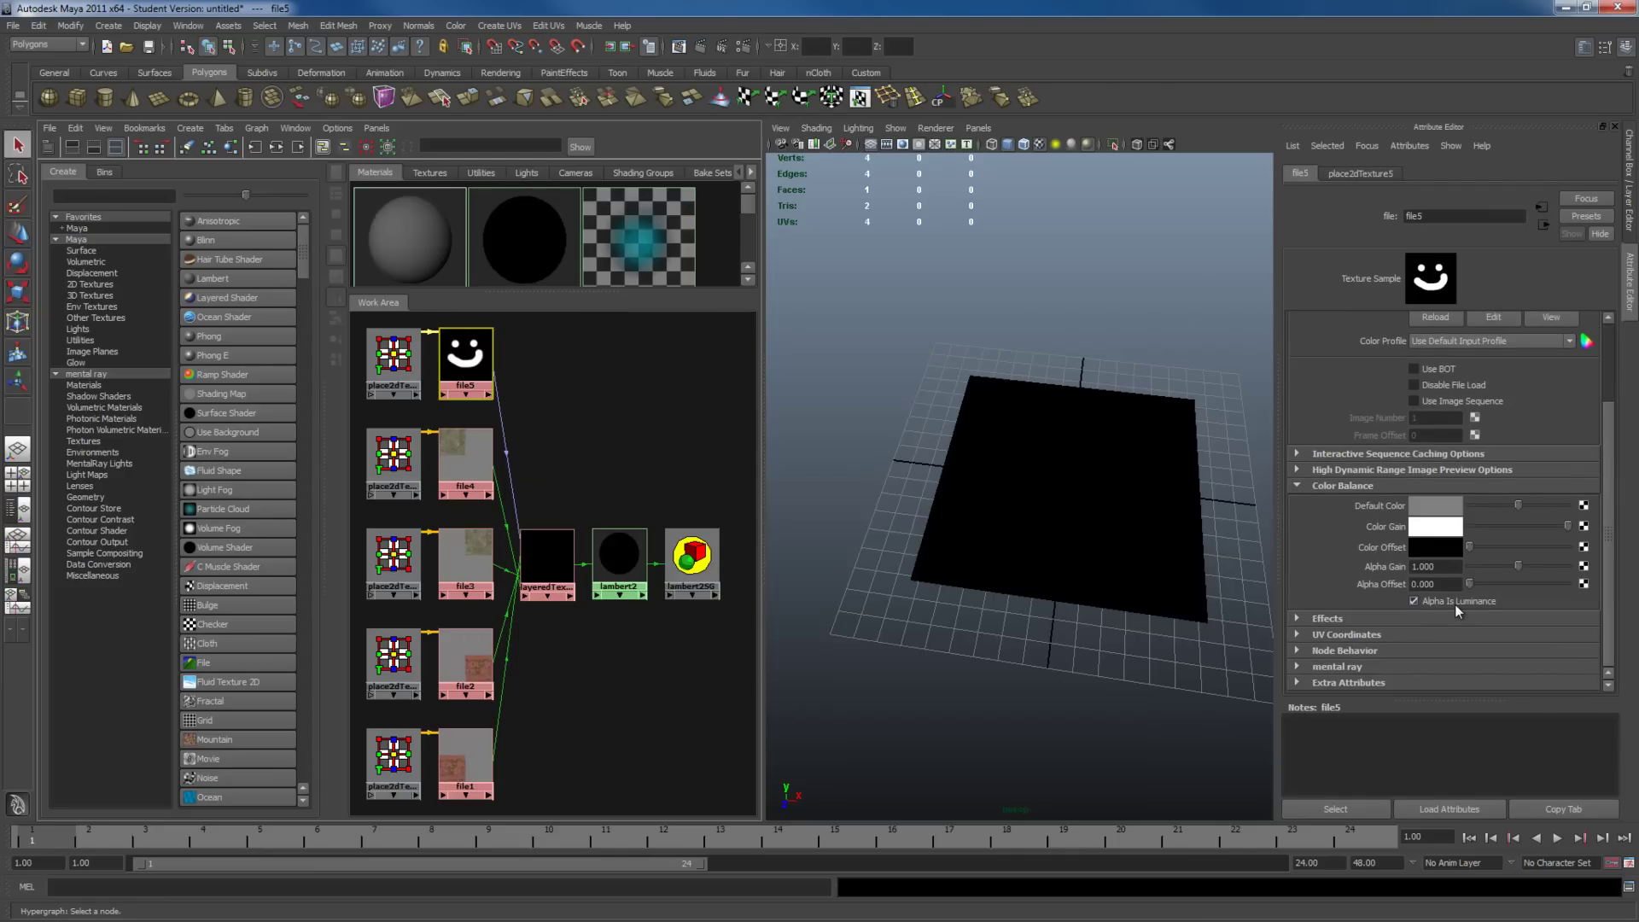
# Step: Set the blend mode of layeredTexture1's black front layer to Over
pyautogui.click(509, 458)
pyautogui.click(541, 560)
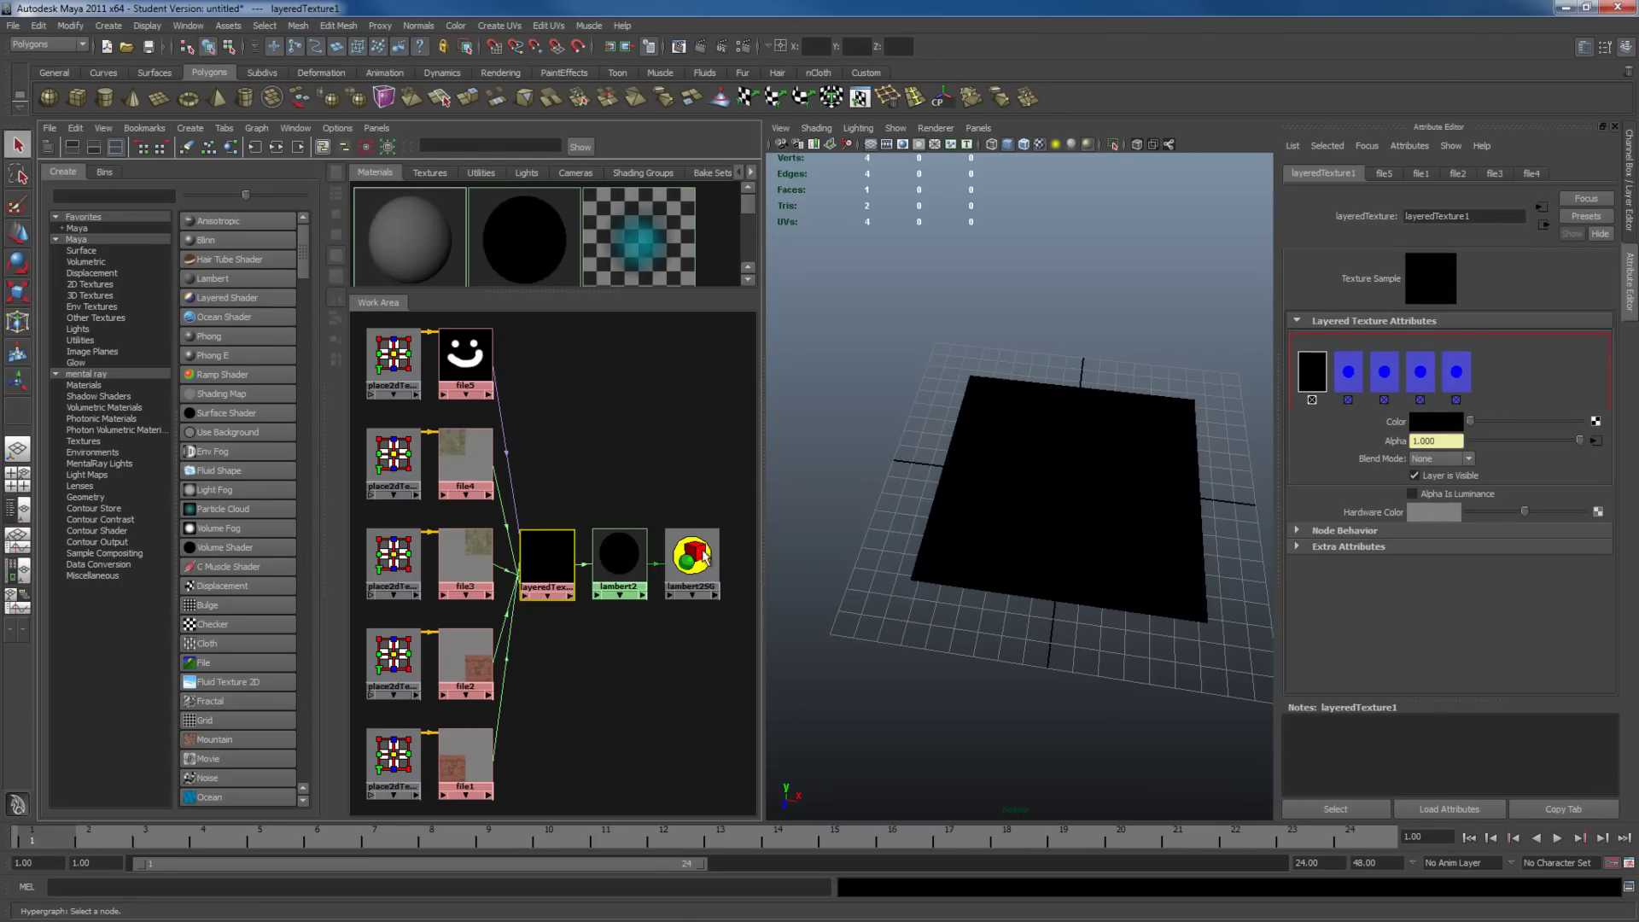
pyautogui.click(1443, 459)
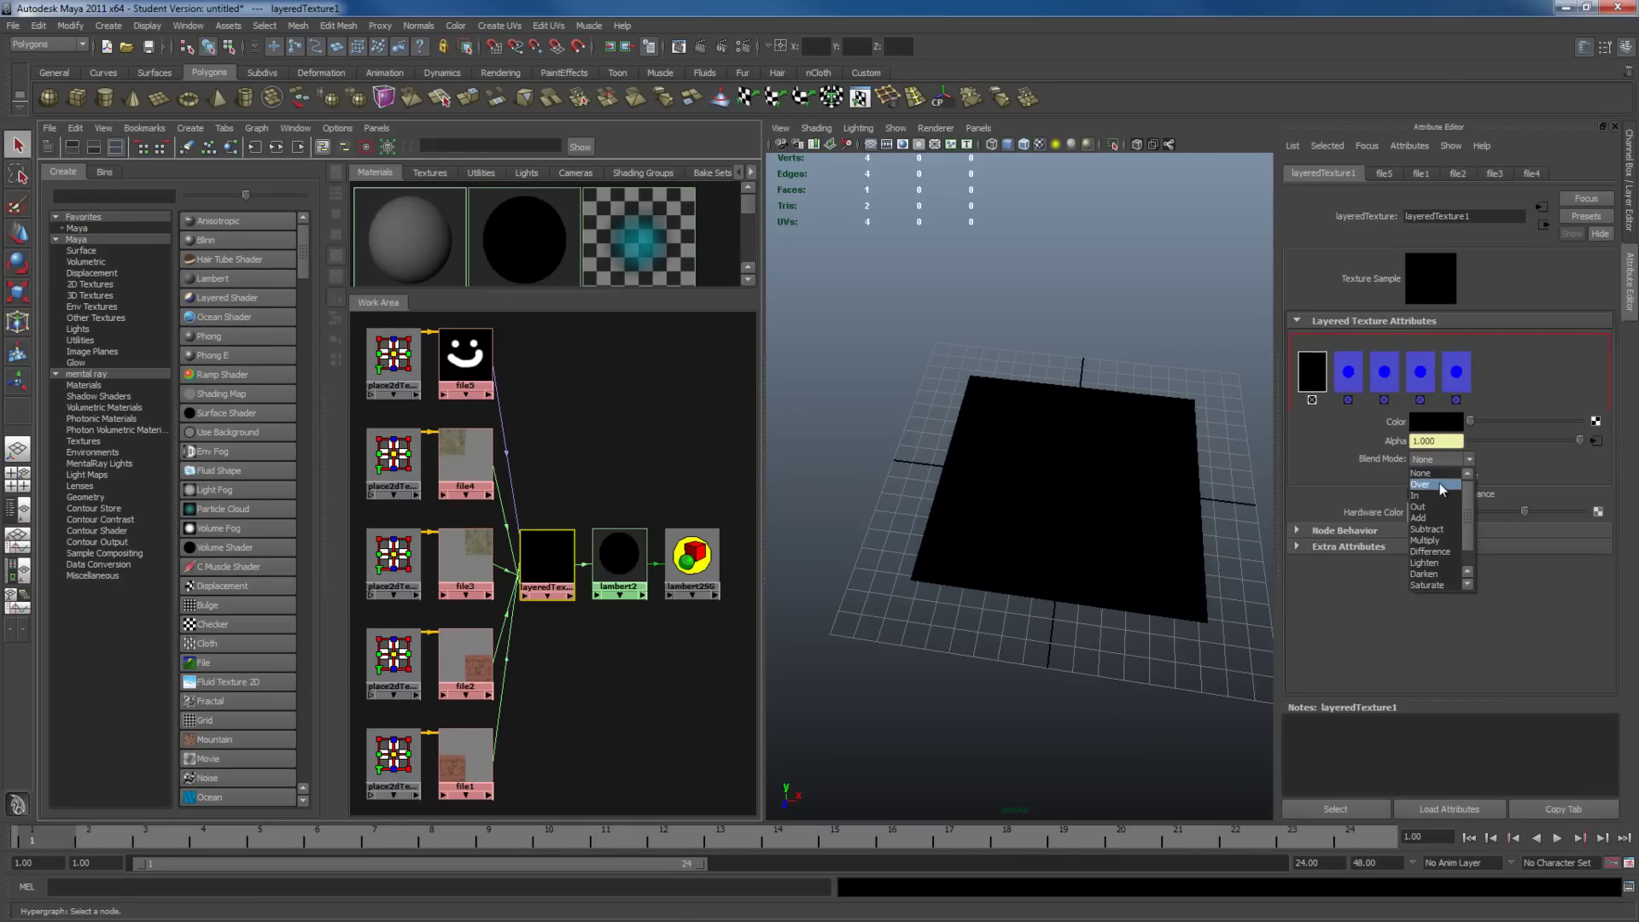
pyautogui.click(1443, 484)
pyautogui.click(1456, 459)
pyautogui.click(1456, 459)
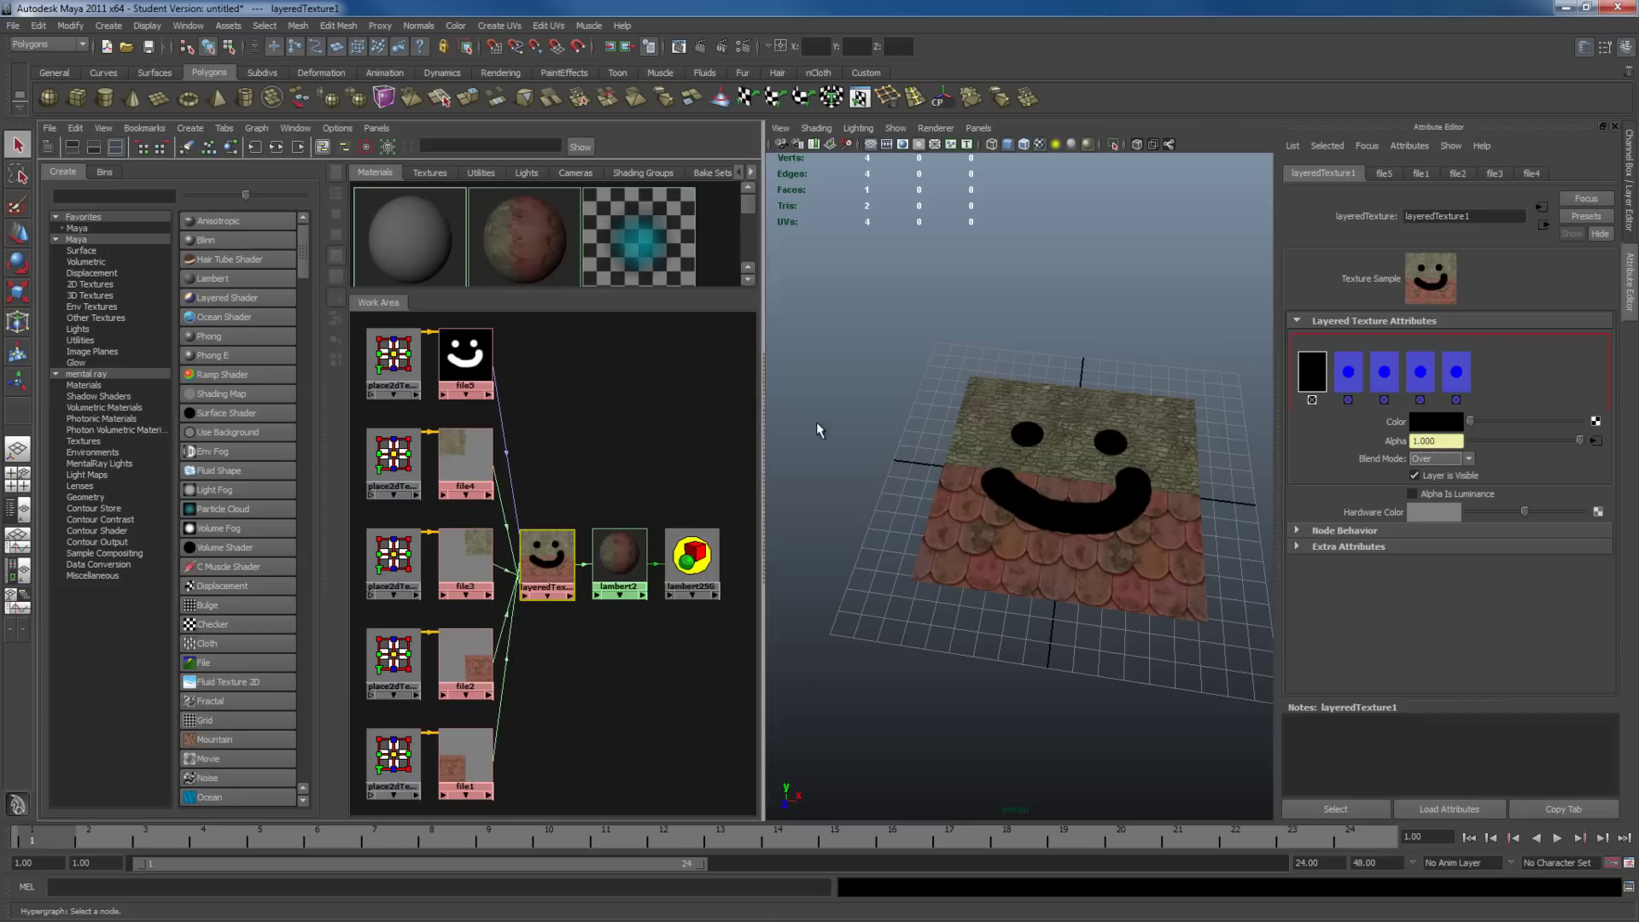
# Step: Set place2dTexture5's Coverage to 0.5 in U and V, and set file5's Default Color to black
pyautogui.click(394, 356)
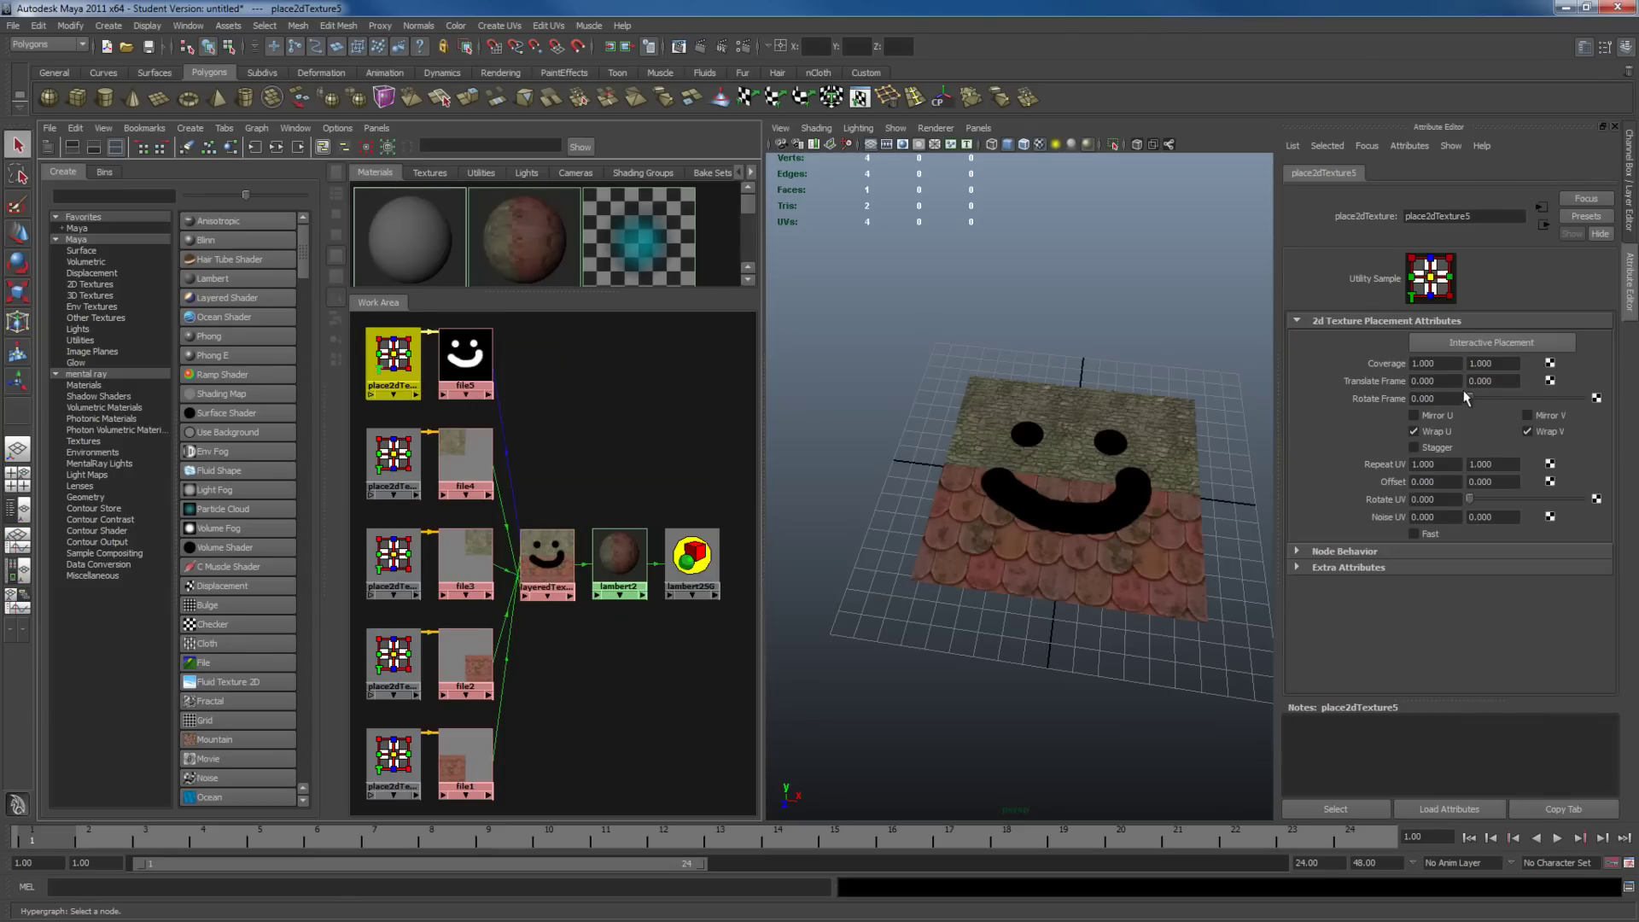
pyautogui.click(1451, 363)
pyautogui.write('.5')
pyautogui.press('Tab')
pyautogui.write('.5')
pyautogui.press('Return')
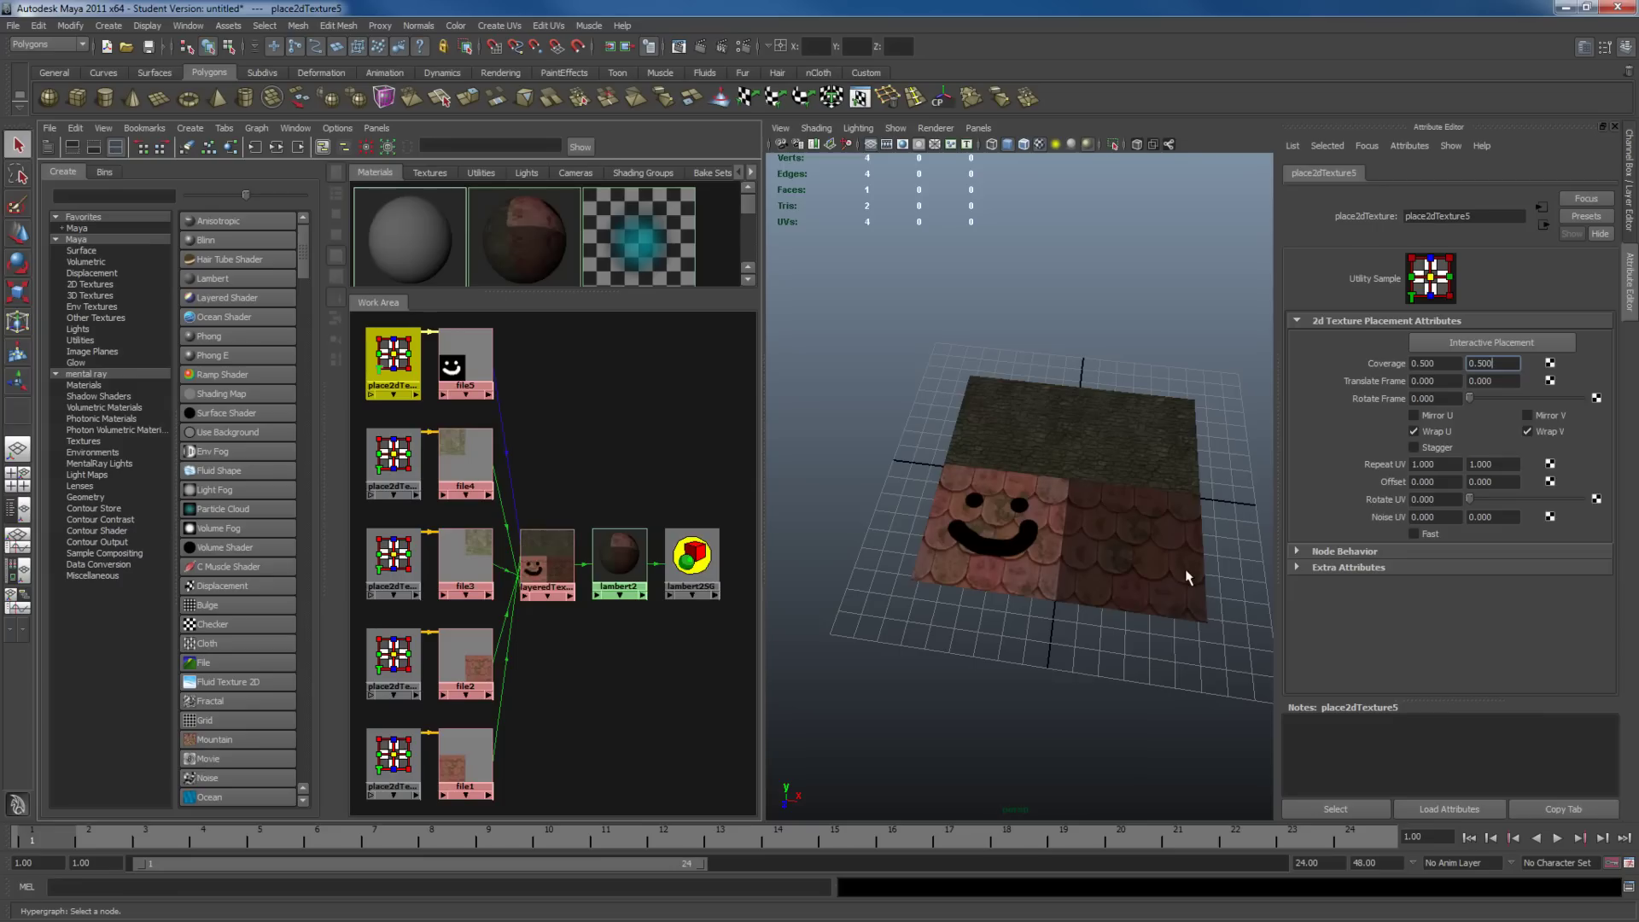
pyautogui.click(465, 365)
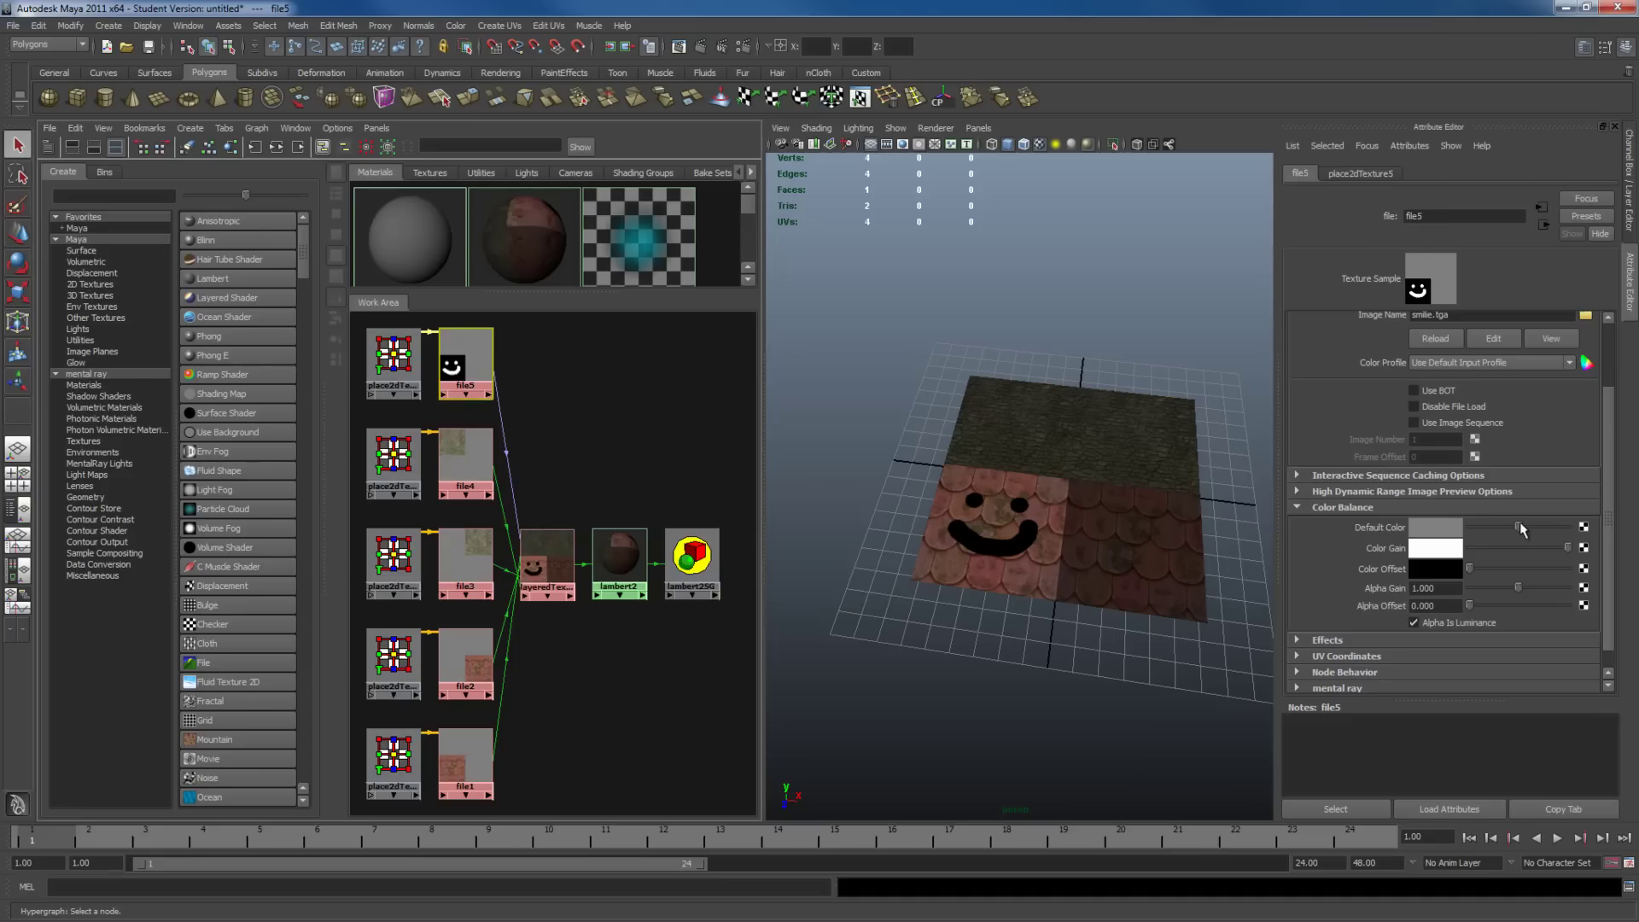
pyautogui.moveTo(1517, 527); pyautogui.dragTo(1447, 523)
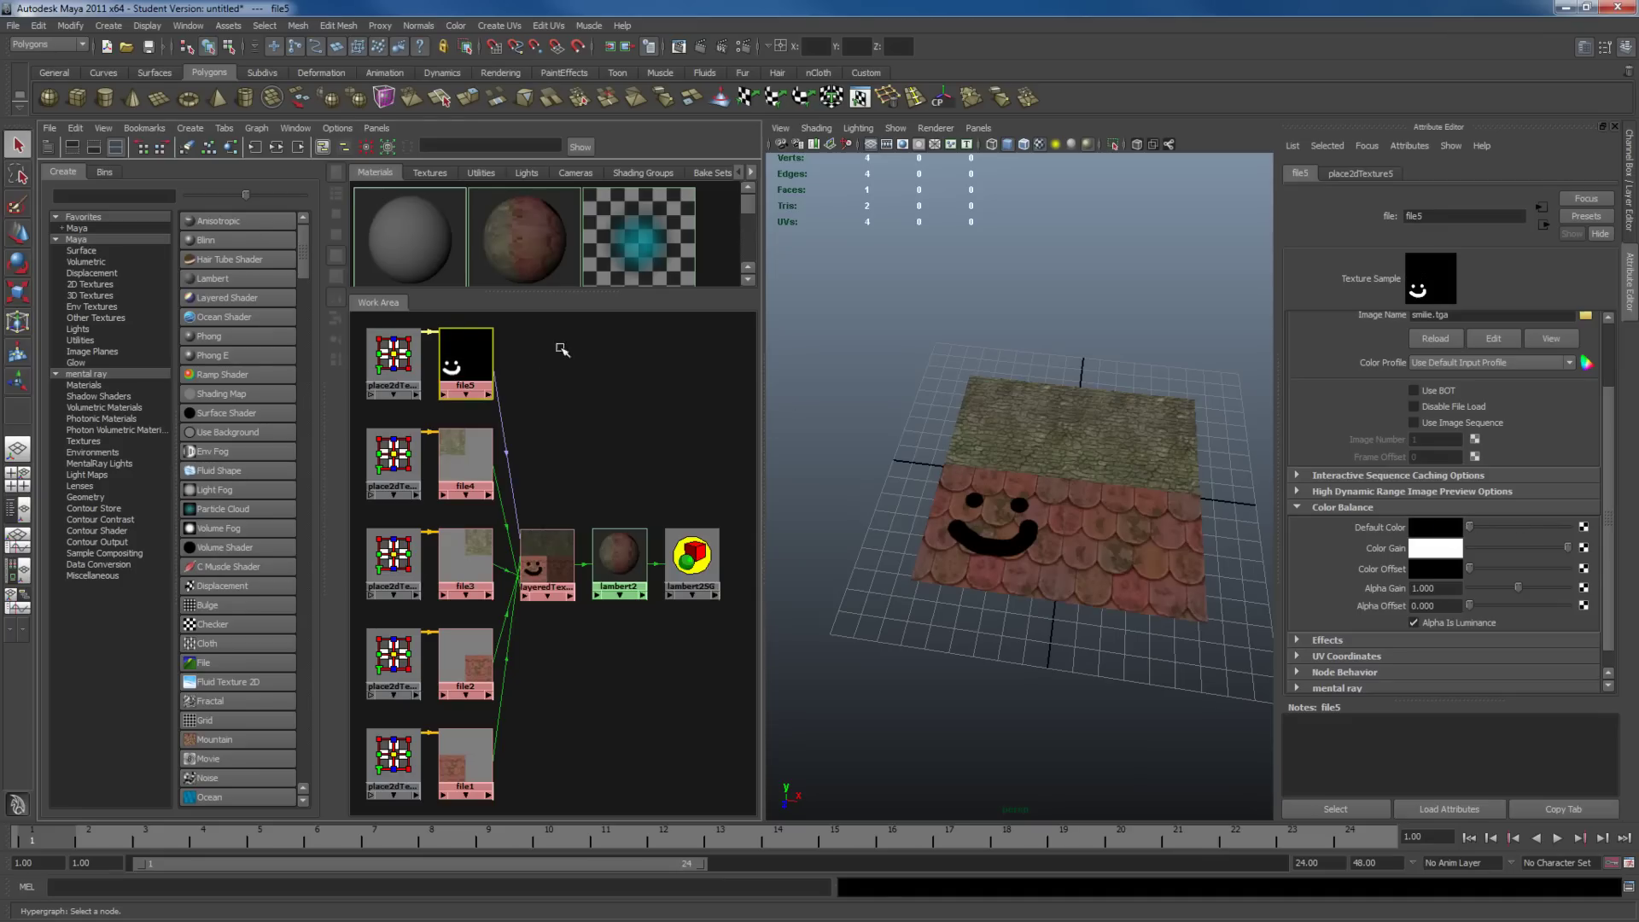
# Step: Set place2dTexture5's Translate Frame V to 0.5 to place the smiley in the plane's upper-left quadrant
pyautogui.click(408, 341)
pyautogui.click(1438, 386)
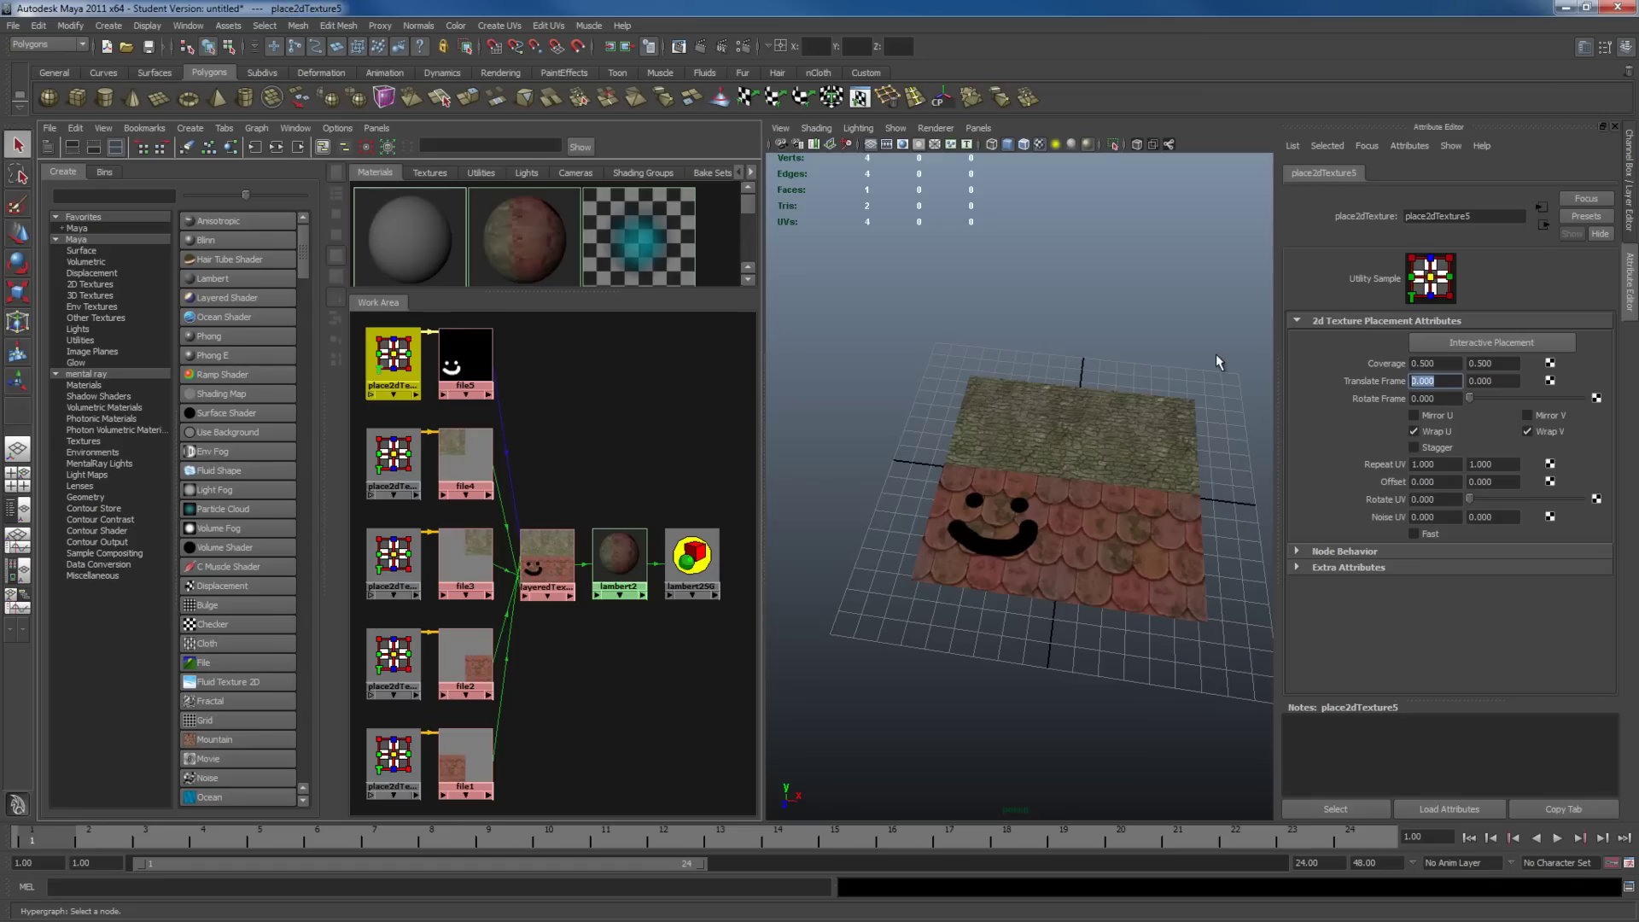
pyautogui.press('Tab')
pyautogui.write('.5')
pyautogui.press('Return')
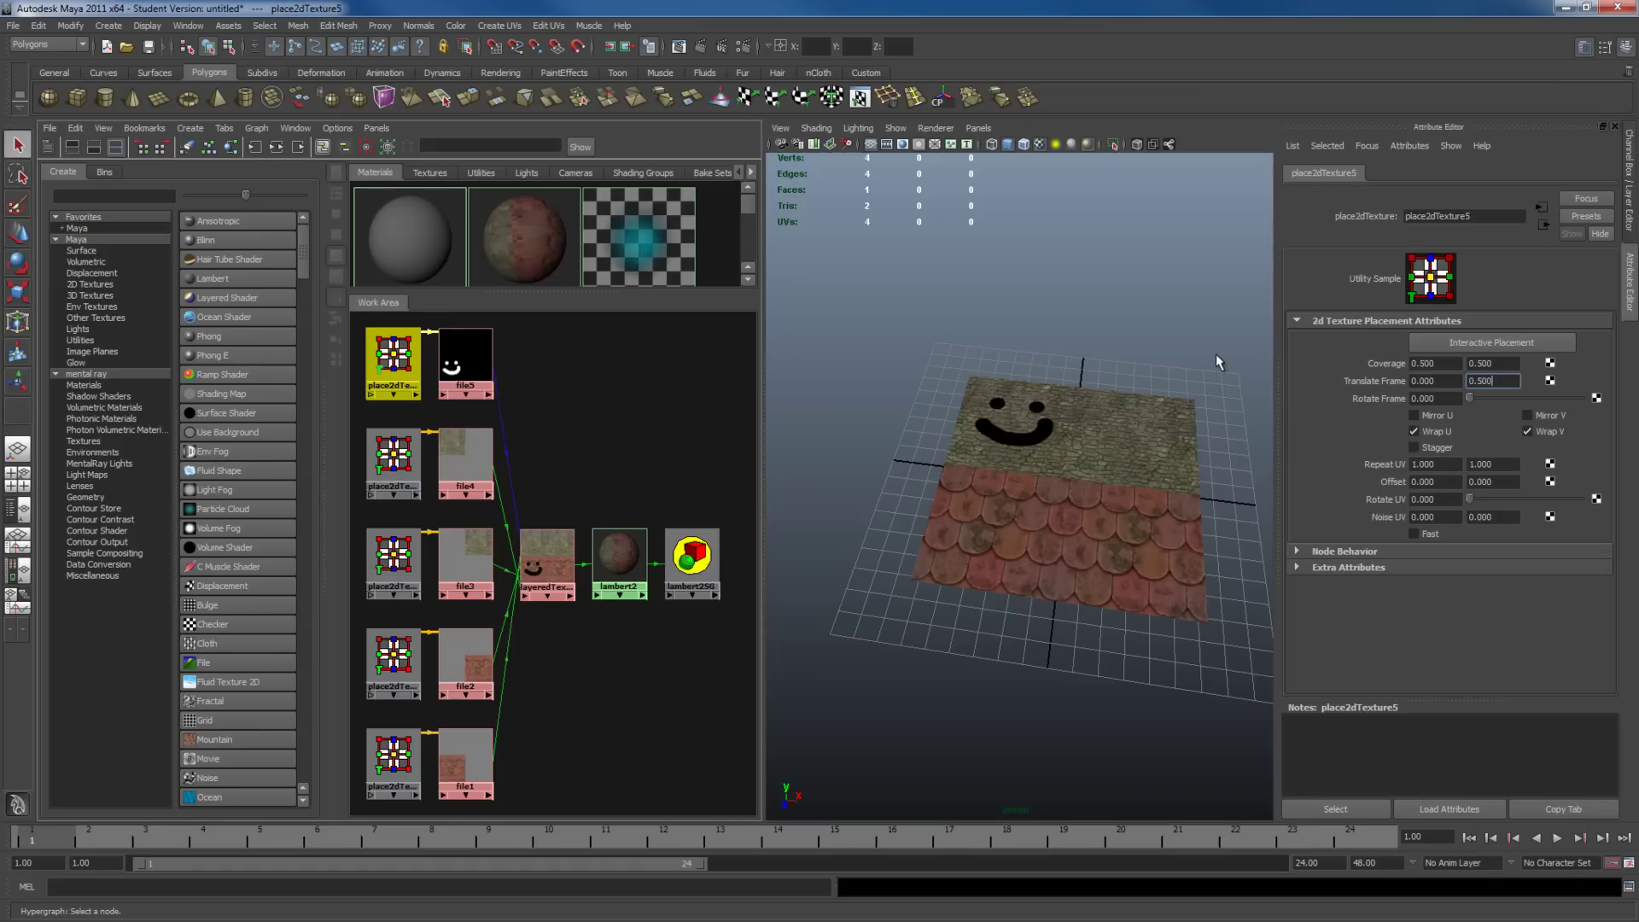
# Step: Set place2dTexture5's Translate Frame to 0.25 in both U and V, and inspect the centred smiley on the plane
pyautogui.click(1437, 384)
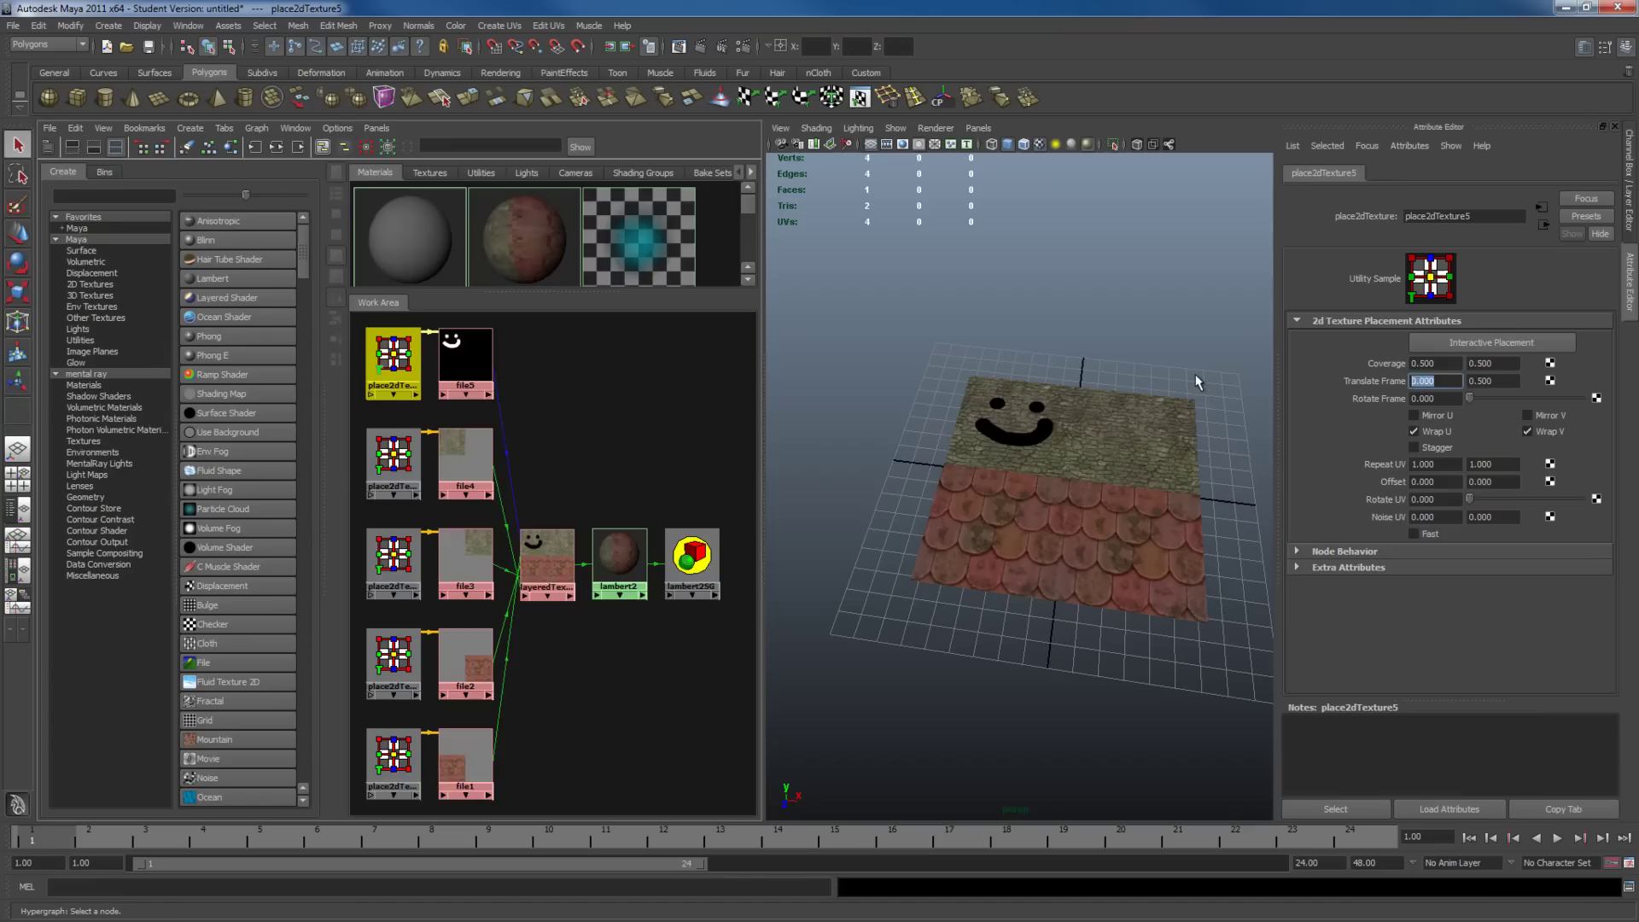
pyautogui.write('.25')
pyautogui.press('Tab')
pyautogui.write('.25')
pyautogui.press('Return')
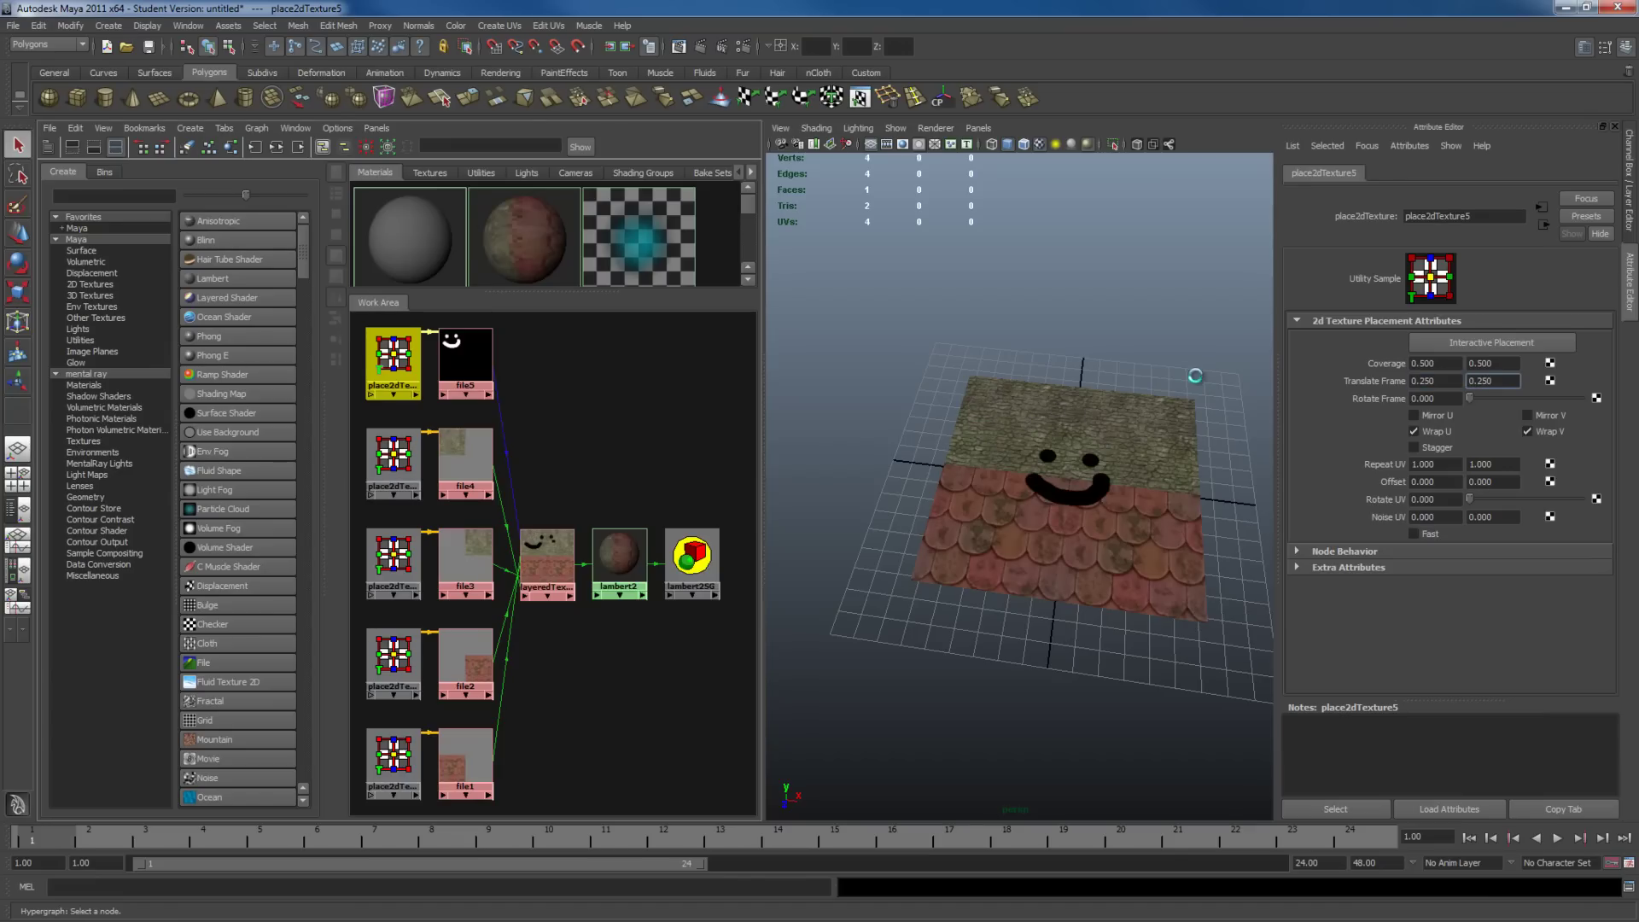
pyautogui.keyDown('alt'); pyautogui.moveTo(1127, 515); pyautogui.dragTo(1205, 475); pyautogui.keyUp('alt')
pyautogui.scroll(3, 1038, 473)
pyautogui.keyDown('alt'); pyautogui.moveTo(1038, 472); pyautogui.dragTo(1149, 536); pyautogui.keyUp('alt')
pyautogui.click(1033, 597)
pyautogui.keyDown('alt'); pyautogui.moveTo(1024, 574); pyautogui.dragTo(1039, 532); pyautogui.keyUp('alt')
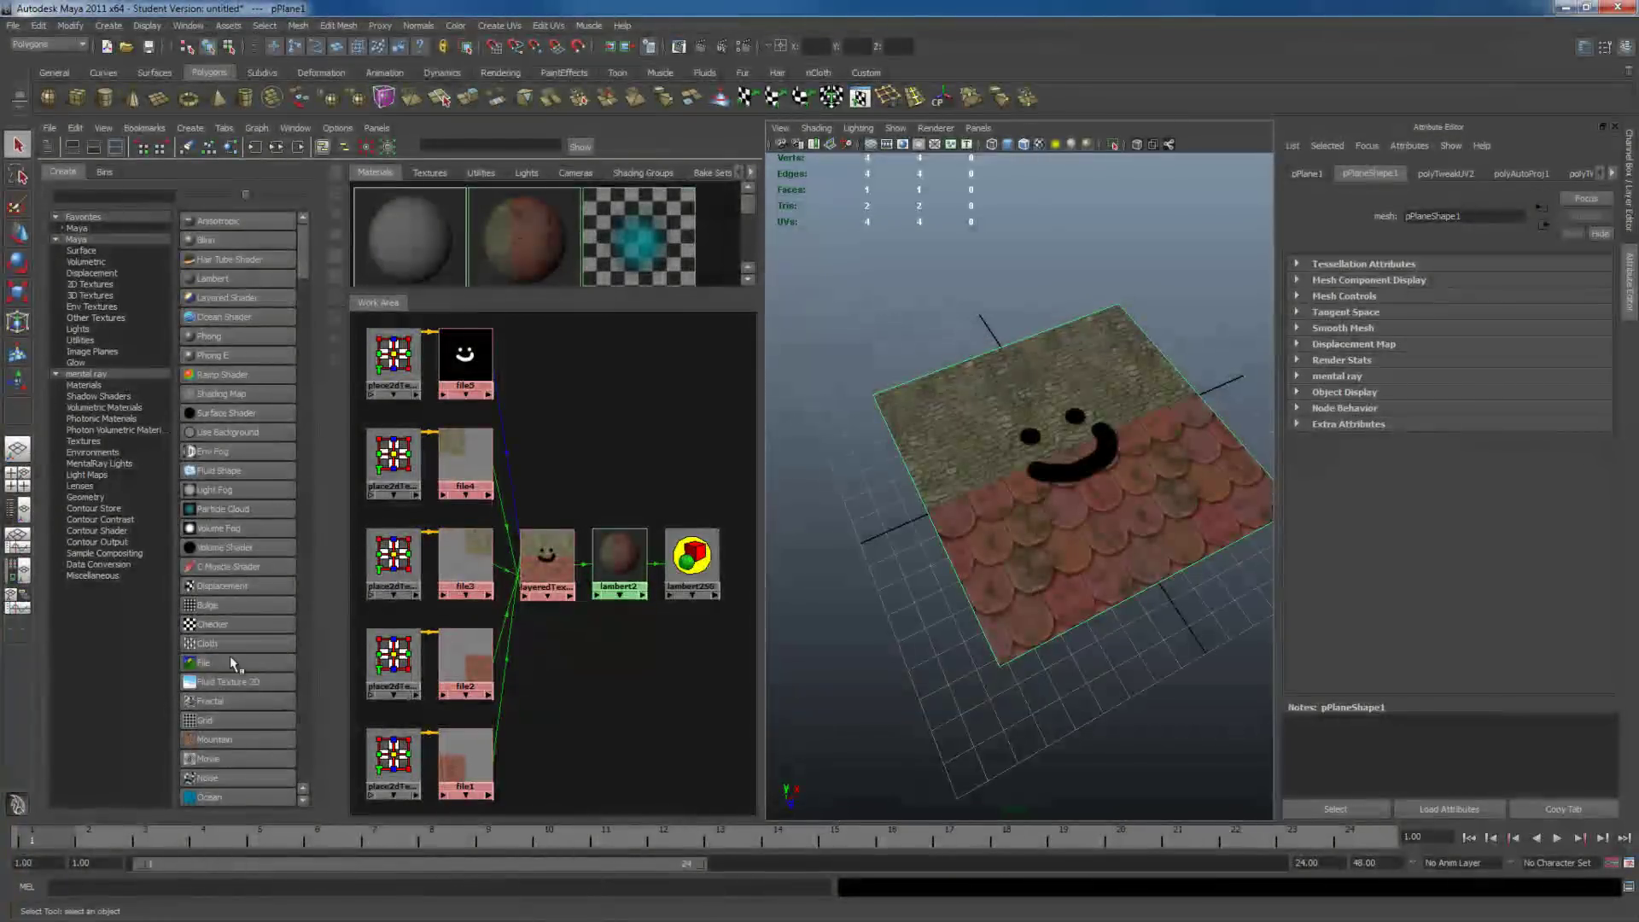